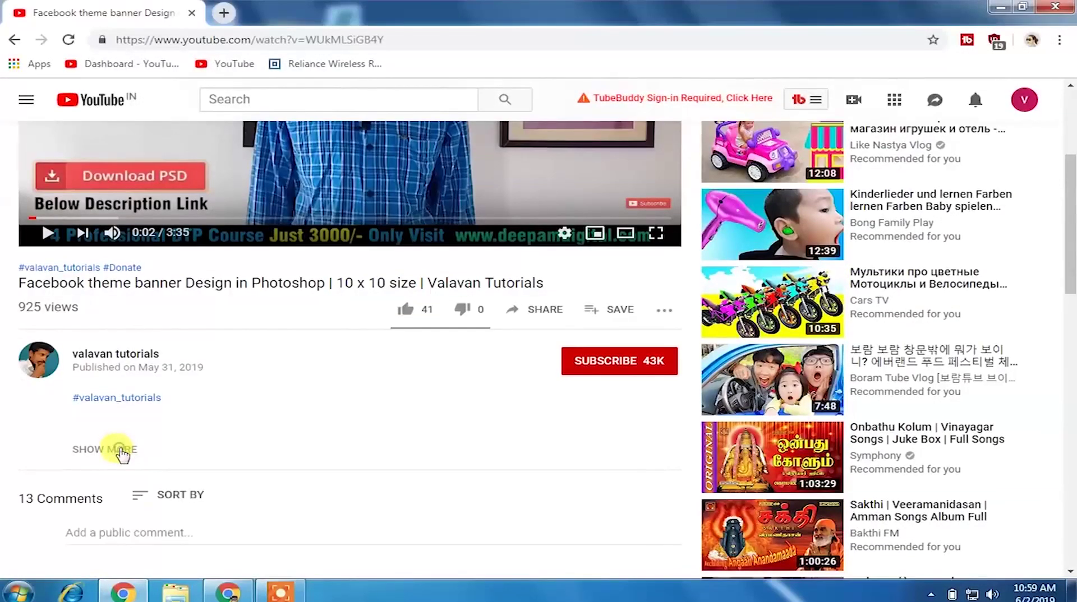
Expand the tutorial's full description and scroll down through its course and download links
{"action": "left_click", "coordinate": [121, 451]}
{"action": "scroll", "coordinate": [261, 415], "scroll_direction": "down", "scroll_amount": 2}
{"action": "scroll", "coordinate": [252, 412], "scroll_direction": "down", "scroll_amount": 2}
{"action": "scroll", "coordinate": [224, 398], "scroll_direction": "down", "scroll_amount": 1}
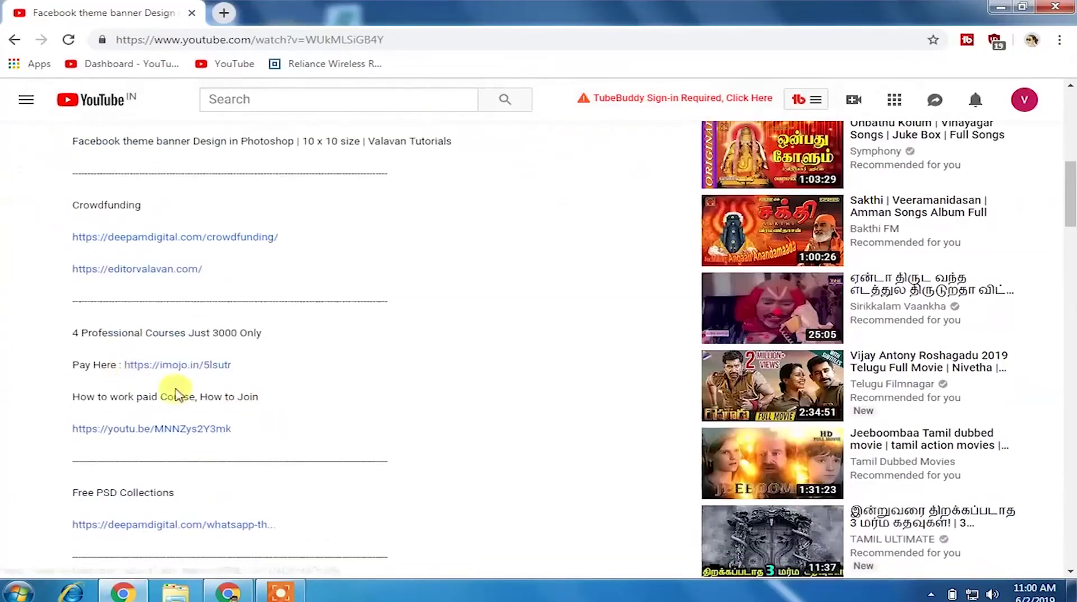
{"action": "scroll", "coordinate": [168, 392], "scroll_direction": "down", "scroll_amount": 3}
{"action": "scroll", "coordinate": [148, 392], "scroll_direction": "down", "scroll_amount": 2}
{"action": "scroll", "coordinate": [149, 394], "scroll_direction": "down", "scroll_amount": 1}
{"action": "scroll", "coordinate": [159, 398], "scroll_direction": "down", "scroll_amount": 1}
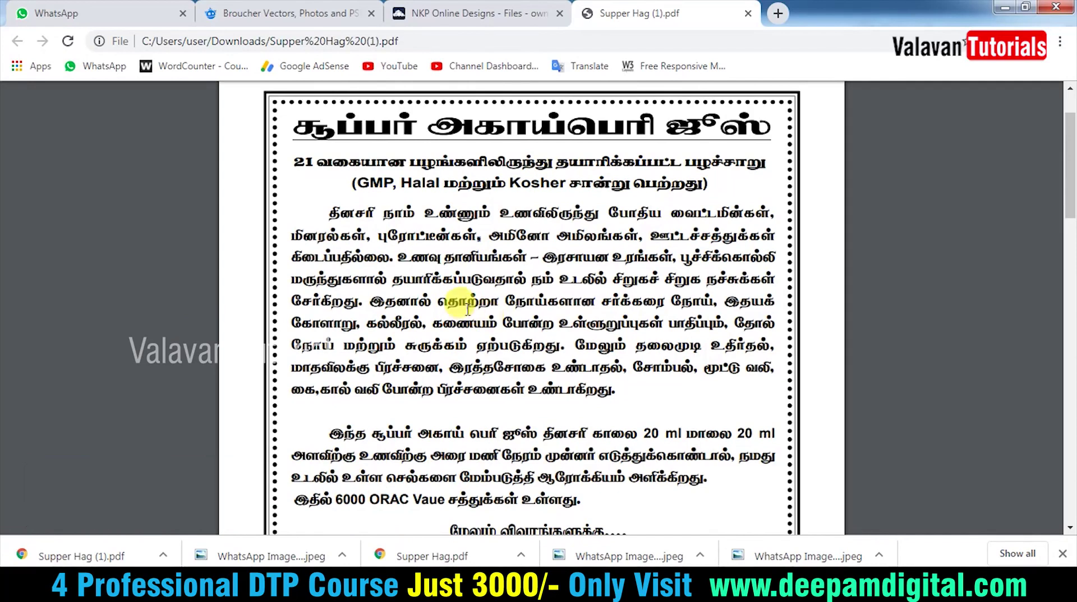
{"action": "scroll", "coordinate": [536, 290], "scroll_direction": "down", "scroll_amount": 4}
{"action": "scroll", "coordinate": [533, 330], "scroll_direction": "down", "scroll_amount": 3}
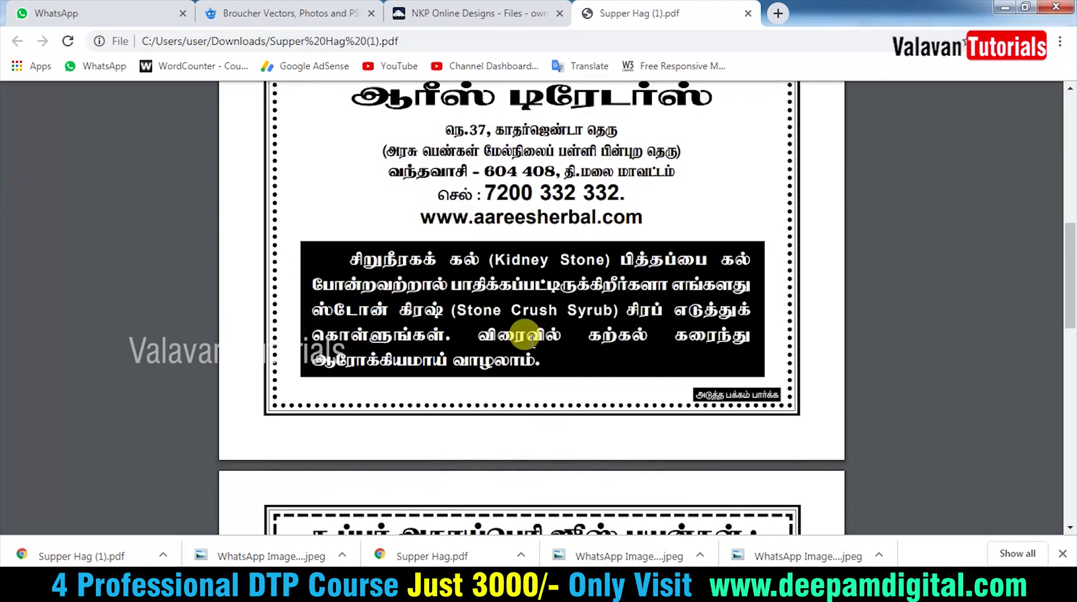
{"action": "scroll", "coordinate": [533, 336], "scroll_direction": "down", "scroll_amount": 3}
{"action": "scroll", "coordinate": [535, 328], "scroll_direction": "down", "scroll_amount": 1}
{"action": "scroll", "coordinate": [537, 314], "scroll_direction": "down", "scroll_amount": 5}
{"action": "scroll", "coordinate": [533, 314], "scroll_direction": "down", "scroll_amount": 5}
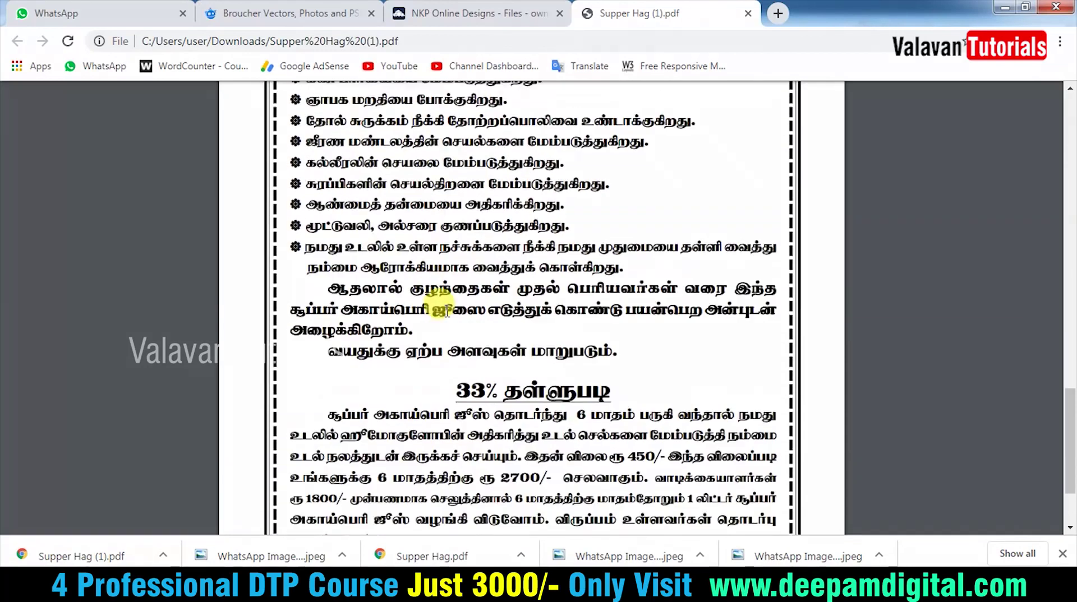
{"action": "scroll", "coordinate": [519, 345], "scroll_direction": "down", "scroll_amount": 2}
{"action": "scroll", "coordinate": [427, 392], "scroll_direction": "down", "scroll_amount": 1}
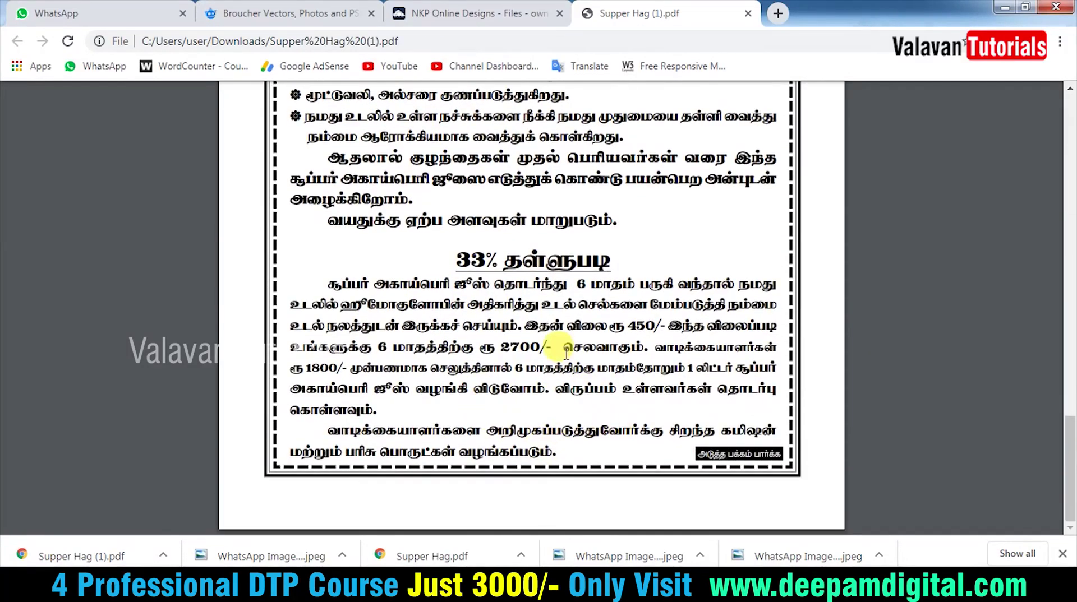
{"action": "scroll", "coordinate": [565, 352], "scroll_direction": "up", "scroll_amount": 5}
{"action": "scroll", "coordinate": [560, 337], "scroll_direction": "up", "scroll_amount": 5}
{"action": "scroll", "coordinate": [559, 318], "scroll_direction": "up", "scroll_amount": 5}
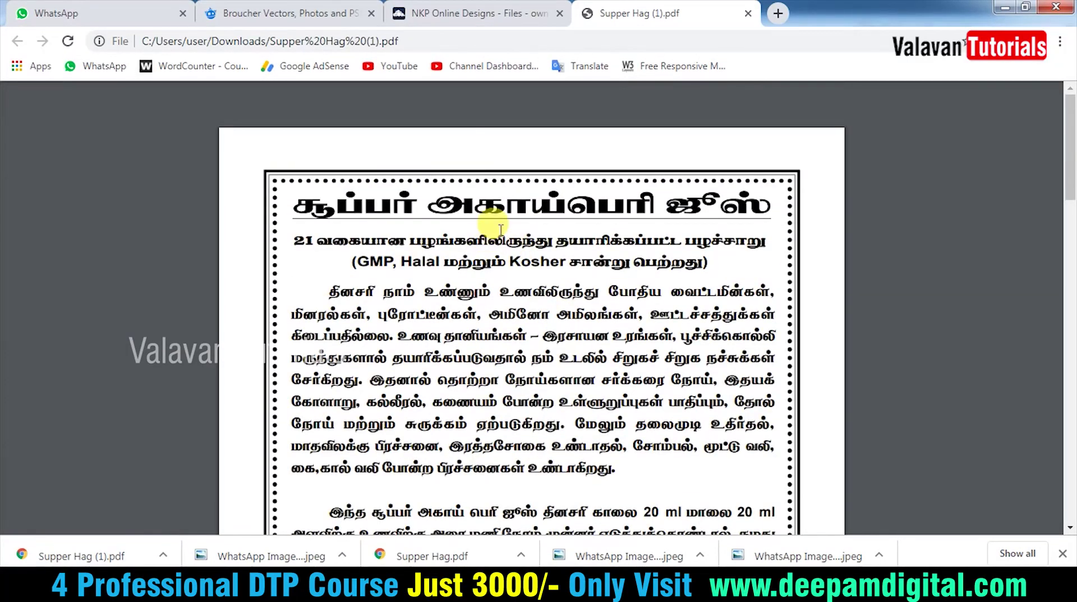
Return to the Freepik brochure search results and scroll through them
{"action": "left_click", "coordinate": [270, 13]}
{"action": "scroll", "coordinate": [436, 319], "scroll_direction": "up", "scroll_amount": 2}
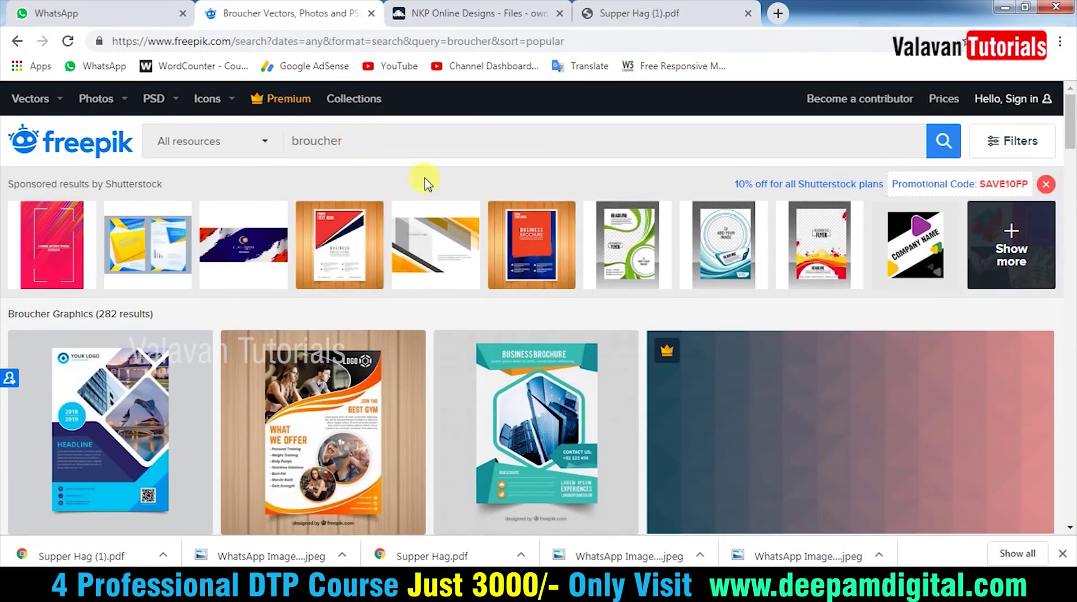
{"action": "scroll", "coordinate": [690, 308], "scroll_direction": "down", "scroll_amount": 2}
{"action": "scroll", "coordinate": [235, 197], "scroll_direction": "down", "scroll_amount": 2}
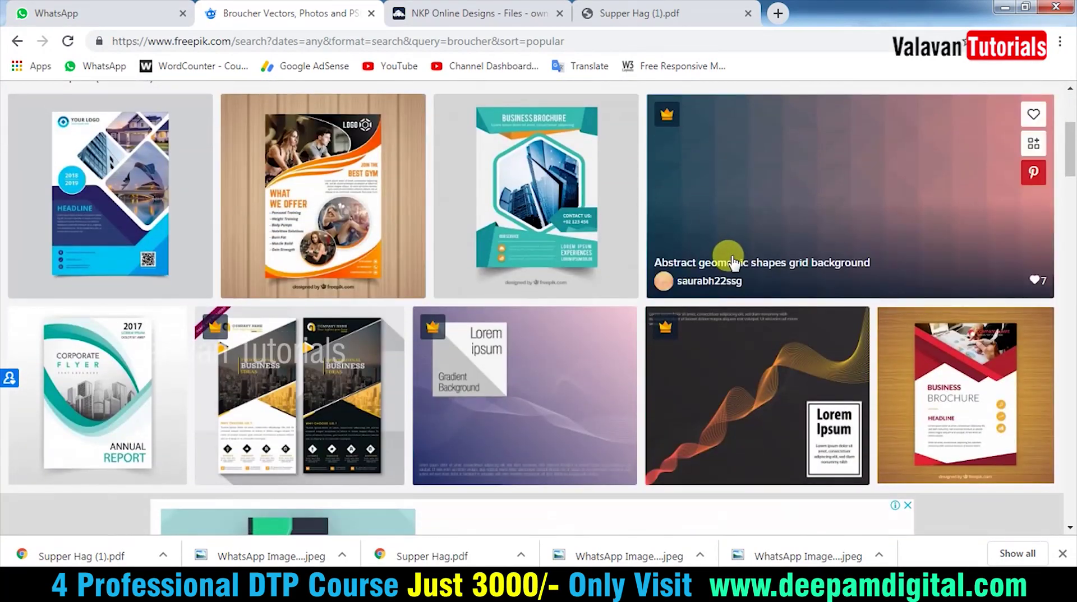
{"action": "scroll", "coordinate": [723, 270], "scroll_direction": "down", "scroll_amount": 2}
{"action": "scroll", "coordinate": [721, 279], "scroll_direction": "down", "scroll_amount": 3}
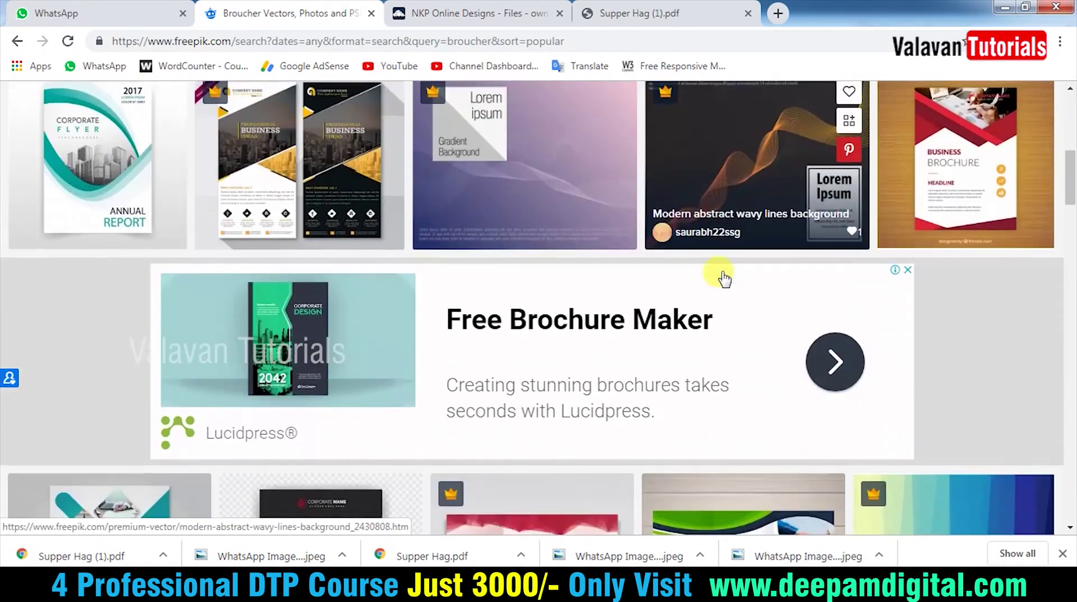
{"action": "scroll", "coordinate": [718, 278], "scroll_direction": "down", "scroll_amount": 3}
{"action": "mouse_move", "coordinate": [742, 416]}
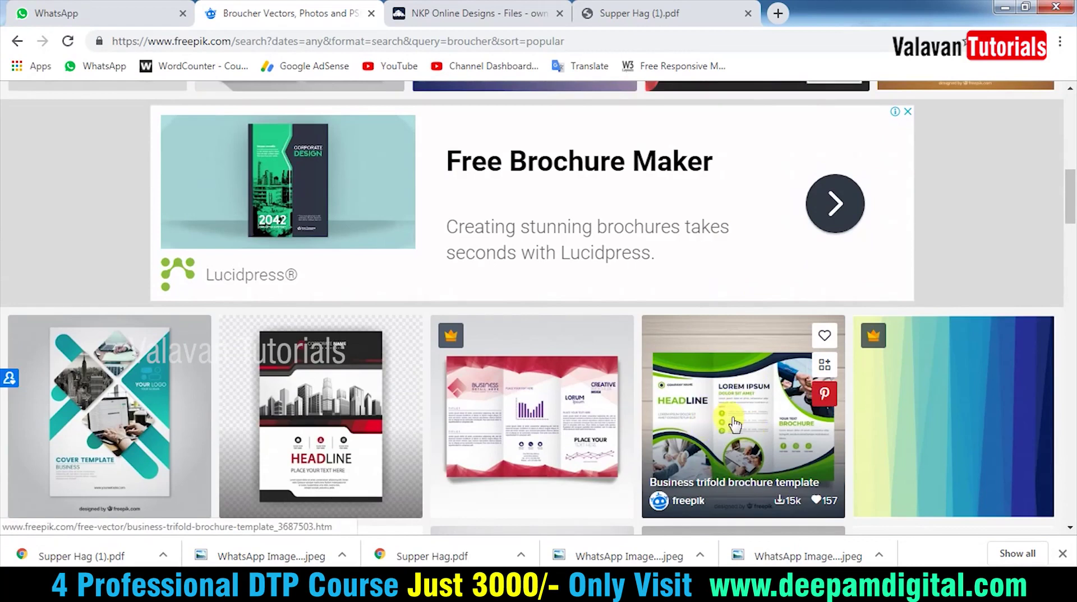
{"action": "scroll", "coordinate": [616, 416], "scroll_direction": "down", "scroll_amount": 3}
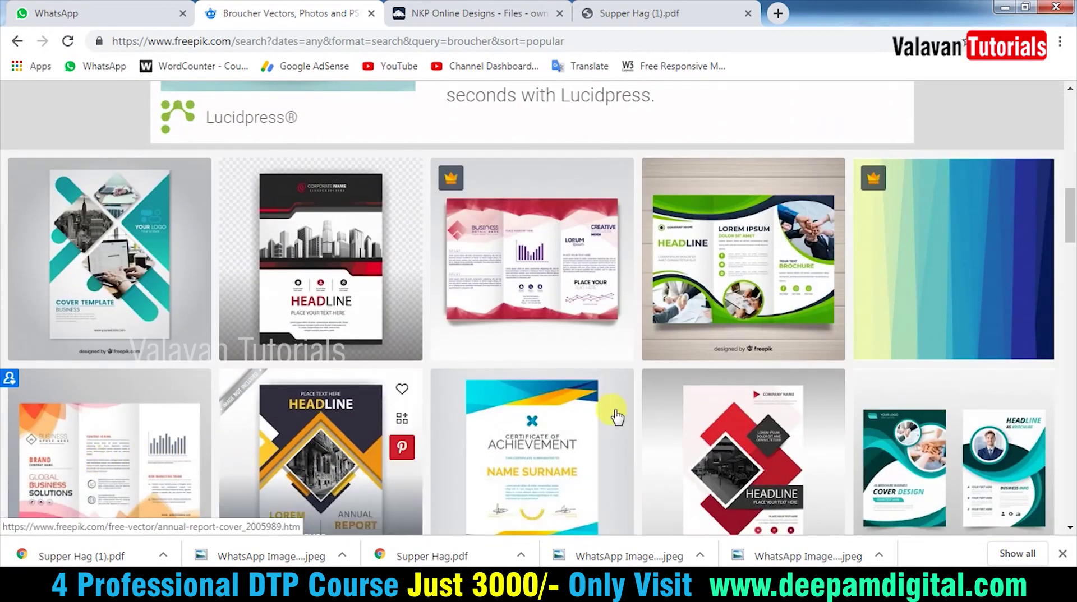
{"action": "scroll", "coordinate": [703, 331], "scroll_direction": "down", "scroll_amount": 3}
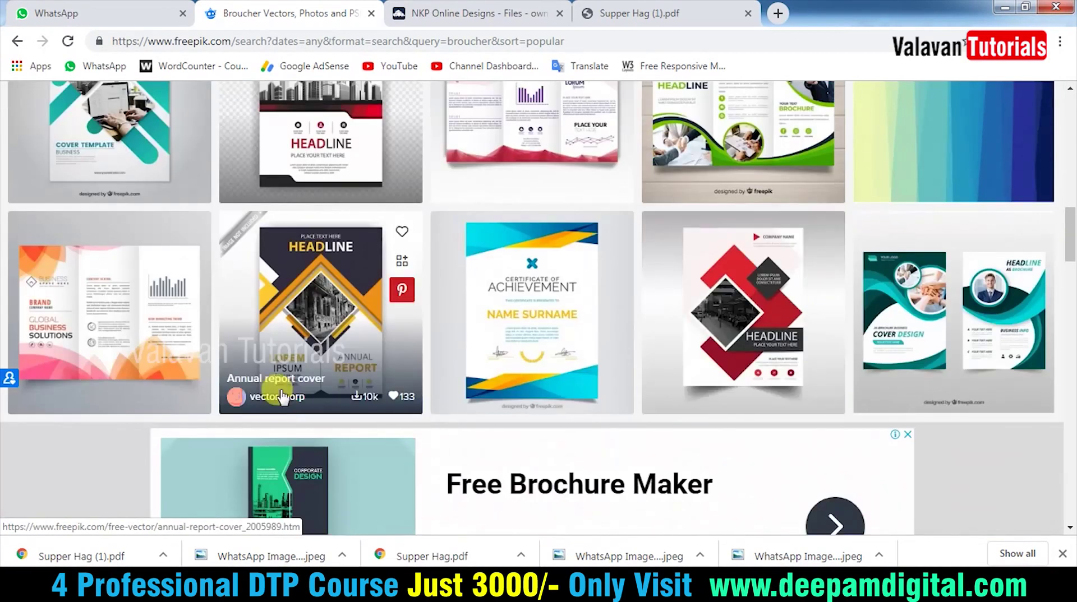
Free-download the warm-colours tri-fold brochure template, then open the downloaded reference photo
{"action": "left_click", "coordinate": [126, 306]}
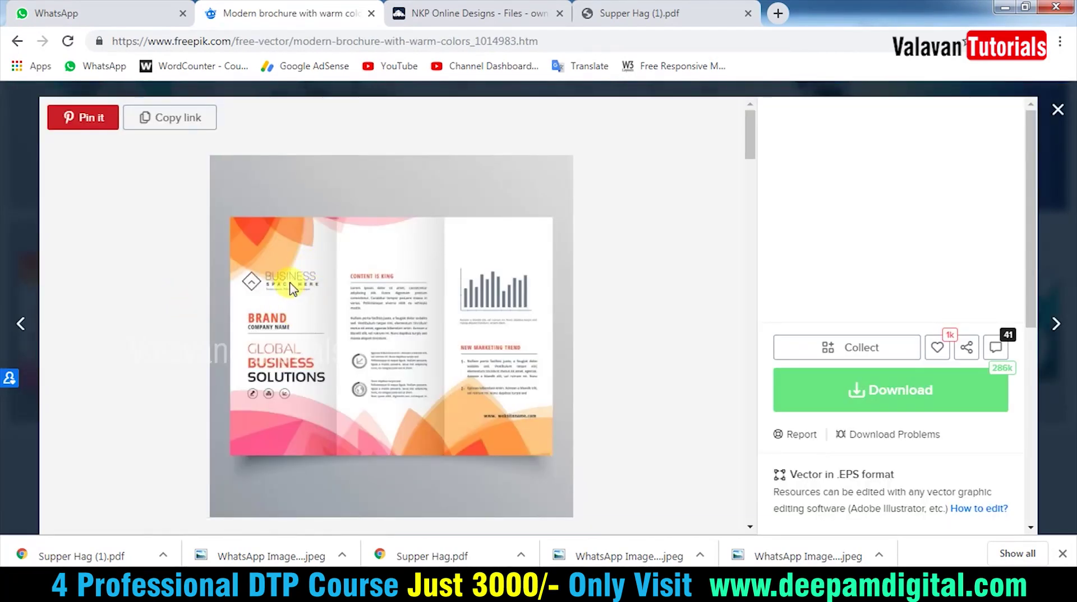
{"action": "left_click", "coordinate": [854, 390]}
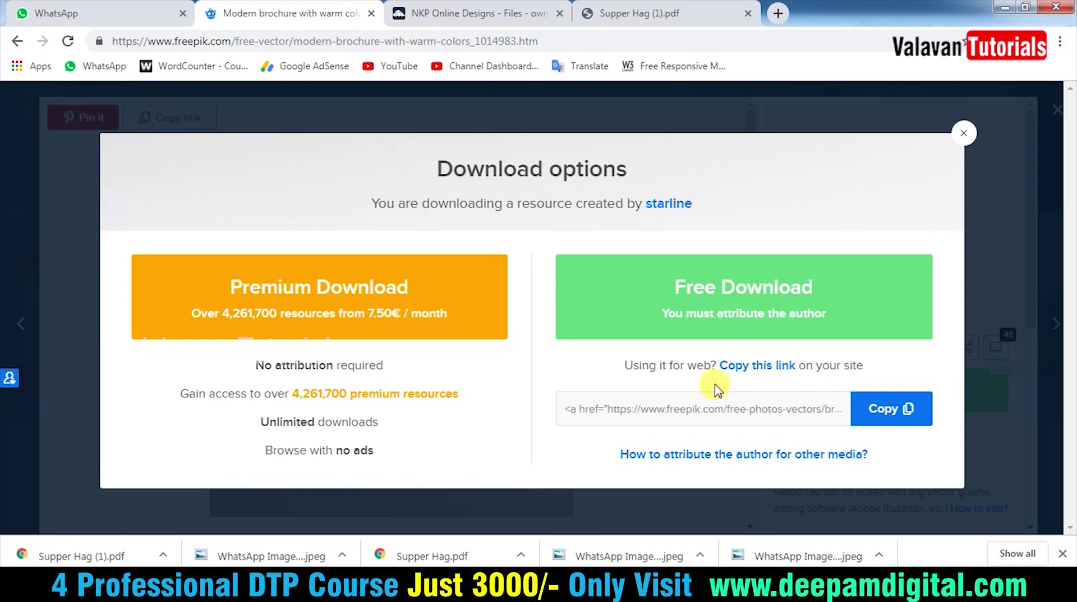
{"action": "left_click", "coordinate": [743, 288]}
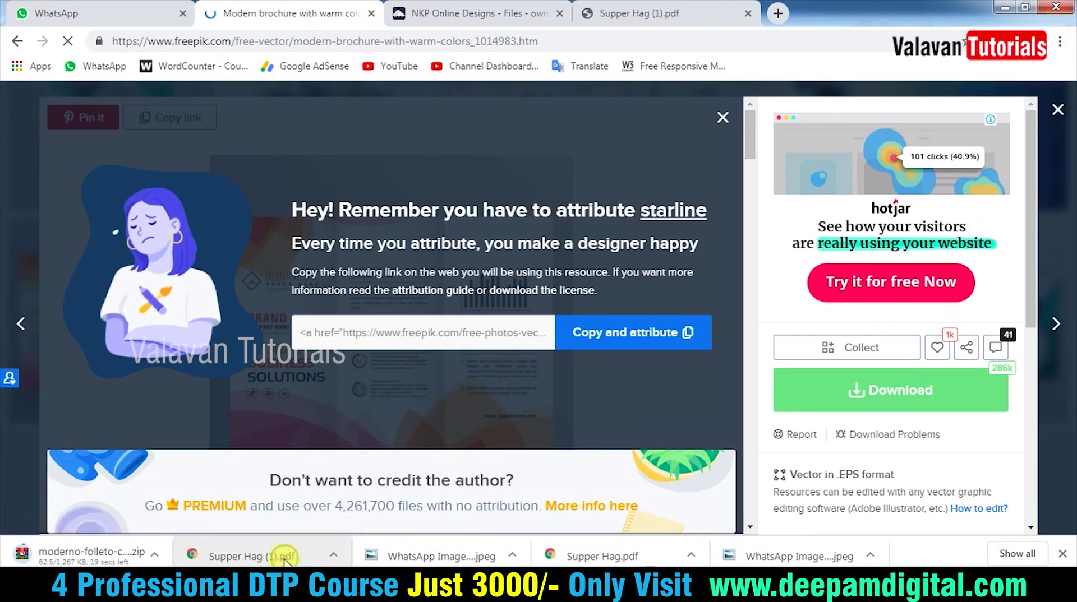
{"action": "left_click", "coordinate": [415, 558]}
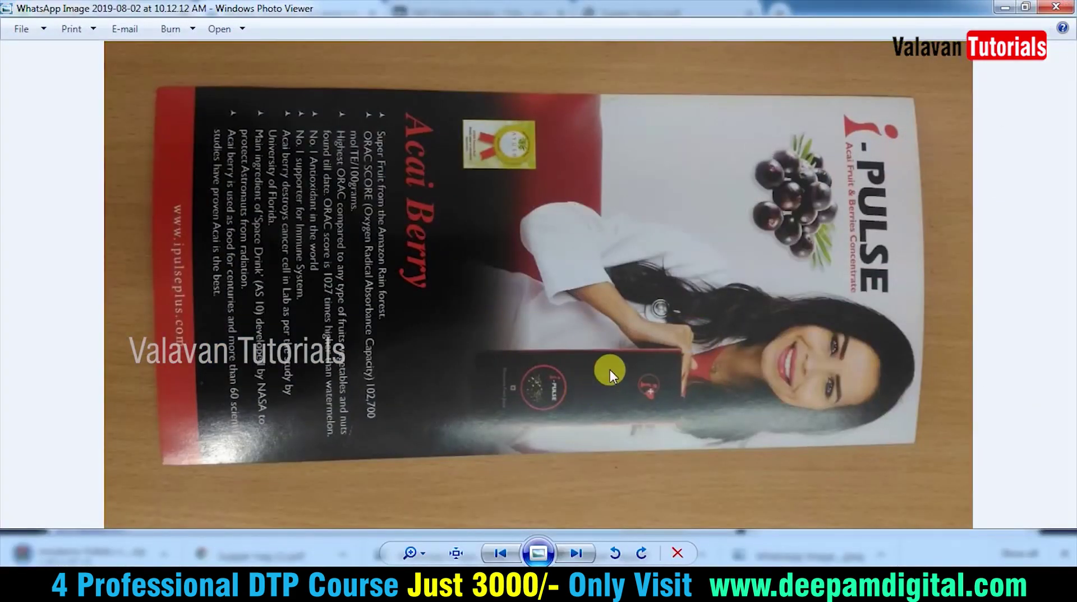
Turn the i-PULSE flyer photo upright and inspect it up to its top logo
{"action": "left_click", "coordinate": [619, 555]}
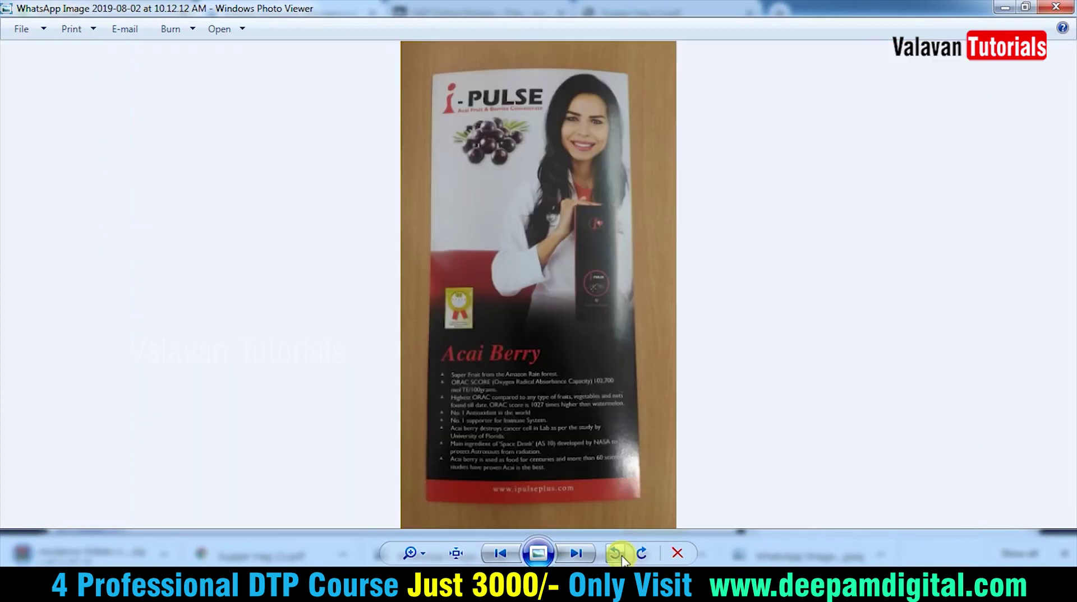
{"action": "scroll", "coordinate": [645, 372], "scroll_direction": "up", "scroll_amount": 2}
{"action": "left_click_drag", "start_coordinate": [625, 299], "coordinate": [553, 365]}
{"action": "scroll", "coordinate": [576, 329], "scroll_direction": "up", "scroll_amount": 1}
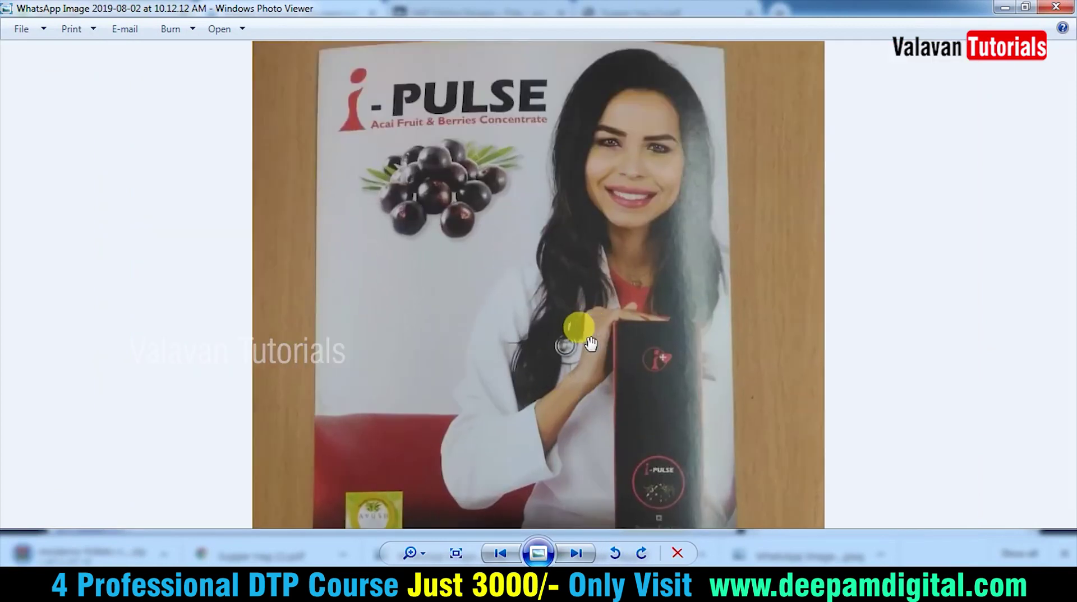
{"action": "scroll", "coordinate": [586, 339], "scroll_direction": "down", "scroll_amount": 3}
{"action": "scroll", "coordinate": [592, 396], "scroll_direction": "up", "scroll_amount": 1}
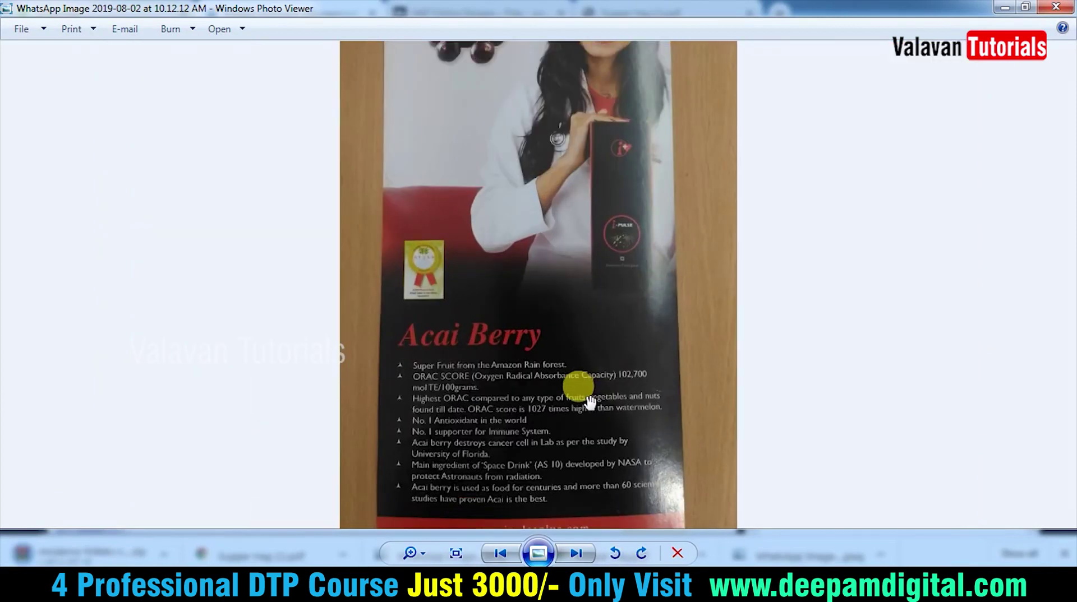
{"action": "mouse_move", "coordinate": [589, 402]}
{"action": "left_mouse_down"}
{"action": "mouse_move", "coordinate": [540, 252]}
{"action": "mouse_move", "coordinate": [561, 385]}
{"action": "left_mouse_up"}
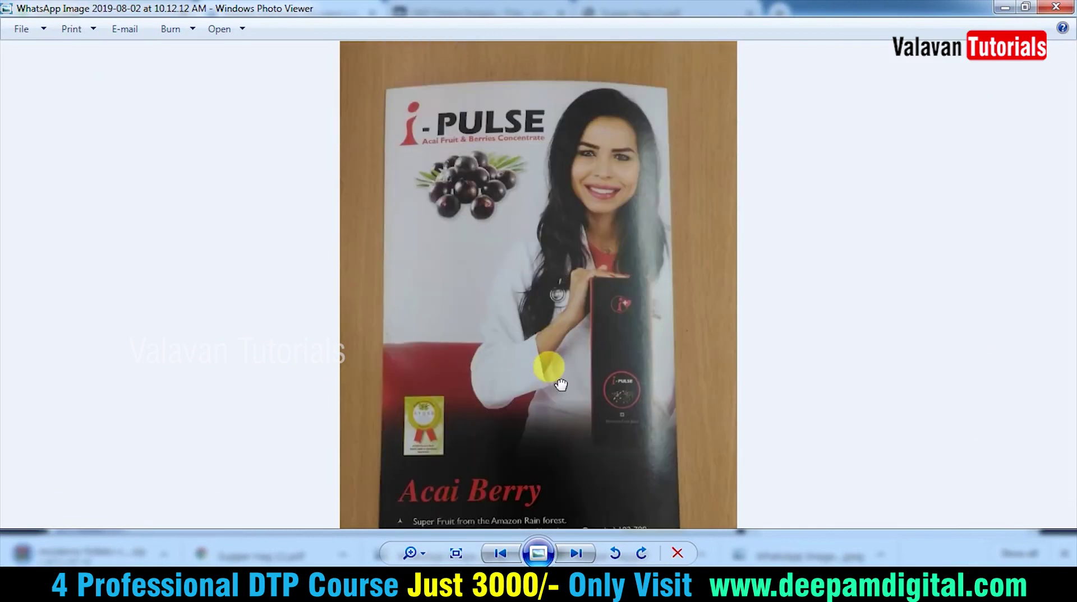
{"action": "key", "text": "Right"}
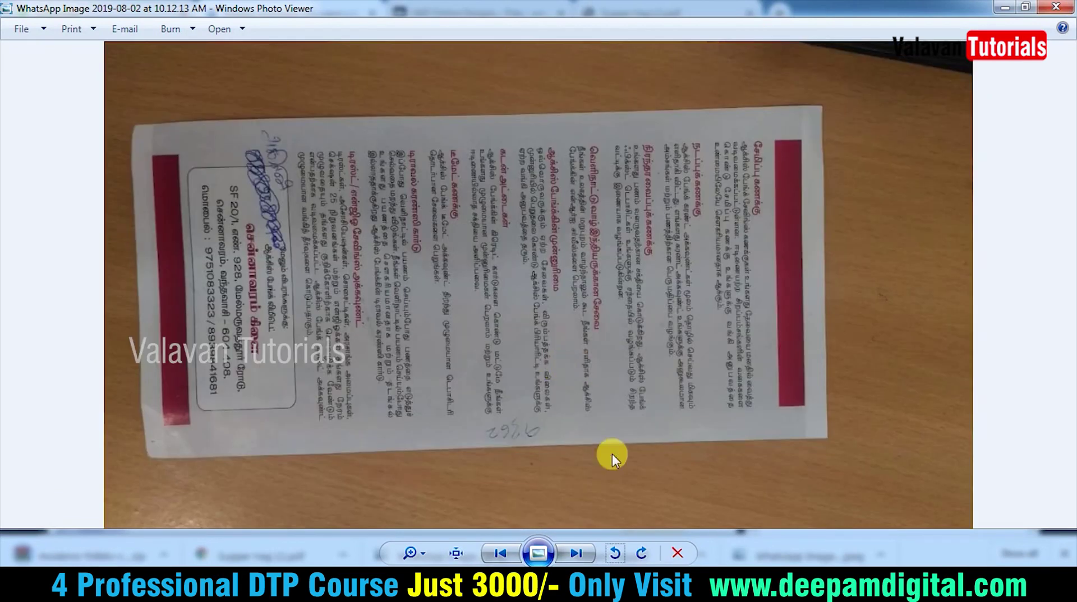
Turn the Tamil flyer and Axis Bank flyer photos upright and inspect them
{"action": "left_click", "coordinate": [614, 554]}
{"action": "scroll", "coordinate": [570, 274], "scroll_direction": "up", "scroll_amount": 2}
{"action": "scroll", "coordinate": [549, 326], "scroll_direction": "down", "scroll_amount": 1}
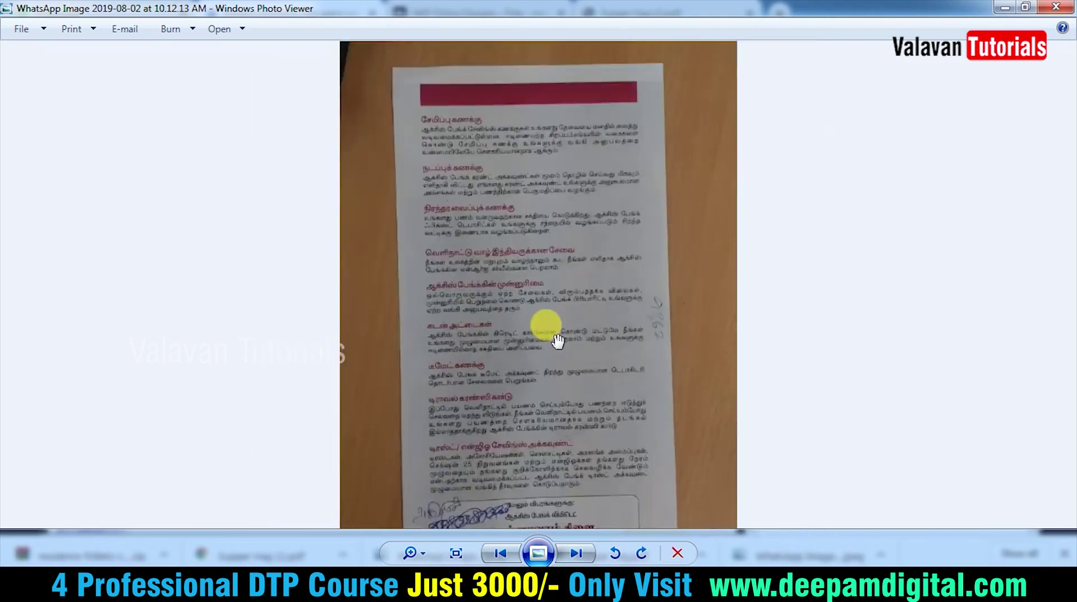
{"action": "scroll", "coordinate": [561, 276], "scroll_direction": "down", "scroll_amount": 1}
{"action": "key", "text": "Right"}
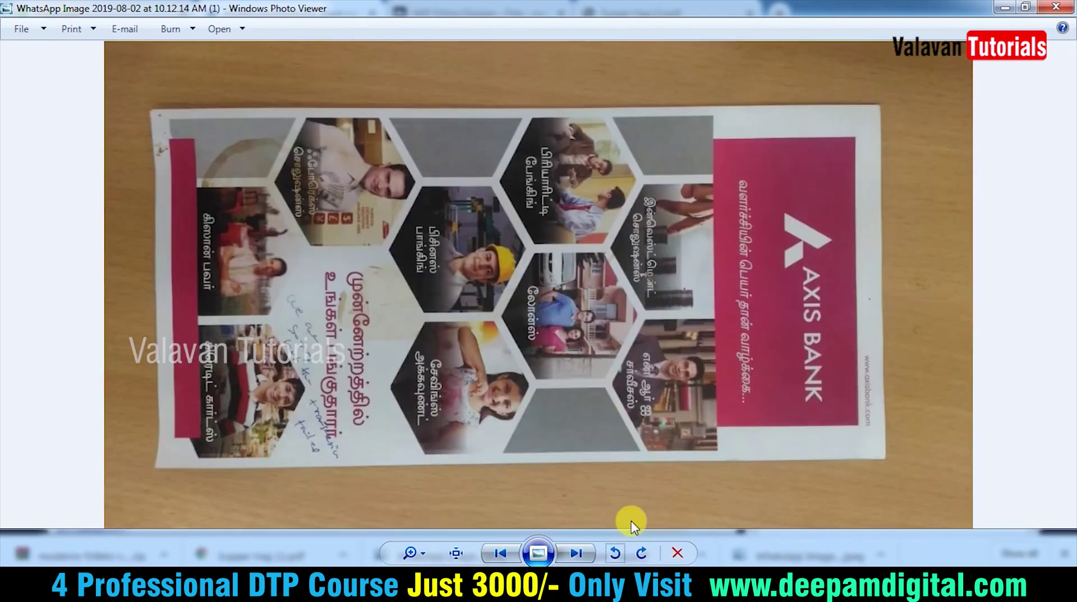
{"action": "left_click", "coordinate": [614, 554]}
{"action": "scroll", "coordinate": [566, 414], "scroll_direction": "up", "scroll_amount": 2}
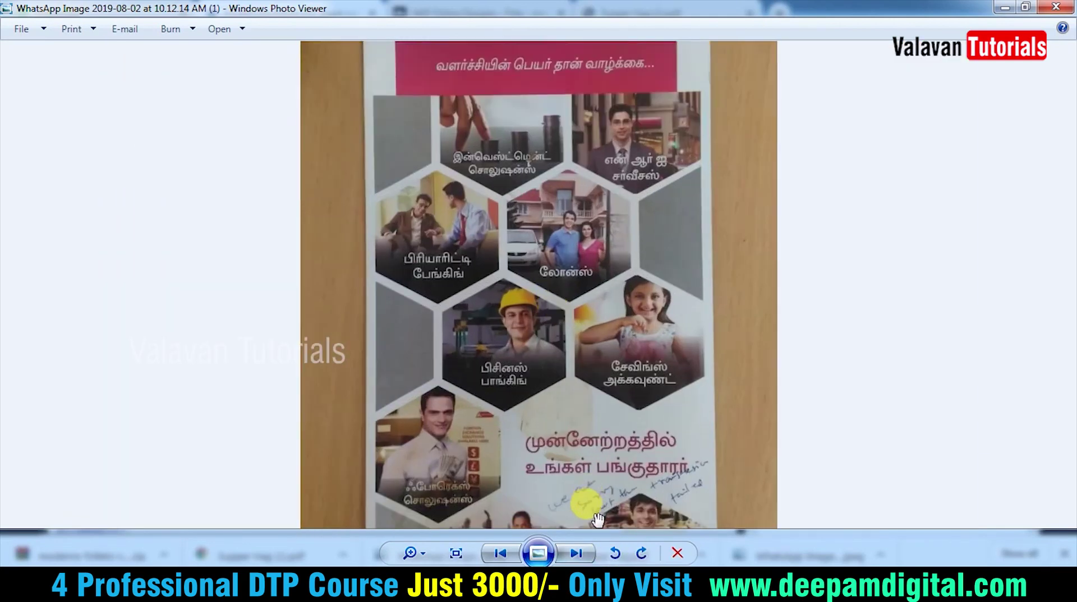
Turn the flyer's back-side photo upright and inspect its fruit icons
{"action": "key", "text": "Right"}
{"action": "left_click", "coordinate": [614, 552]}
{"action": "scroll", "coordinate": [504, 252], "scroll_direction": "up", "scroll_amount": 2}
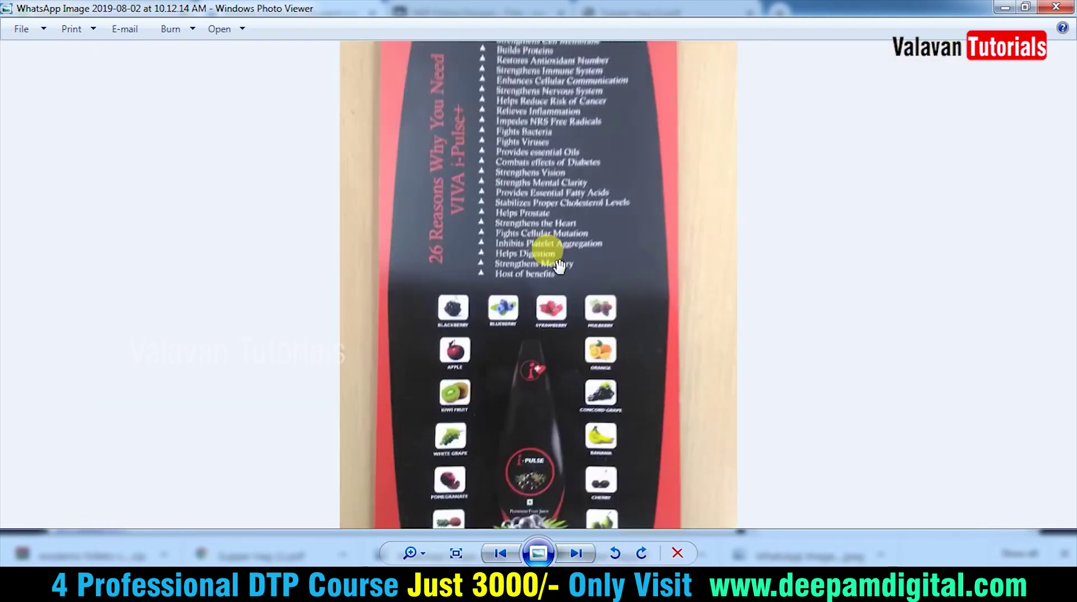
{"action": "left_click_drag", "start_coordinate": [553, 315], "coordinate": [533, 72]}
{"action": "left_click_drag", "start_coordinate": [527, 284], "coordinate": [550, 220]}
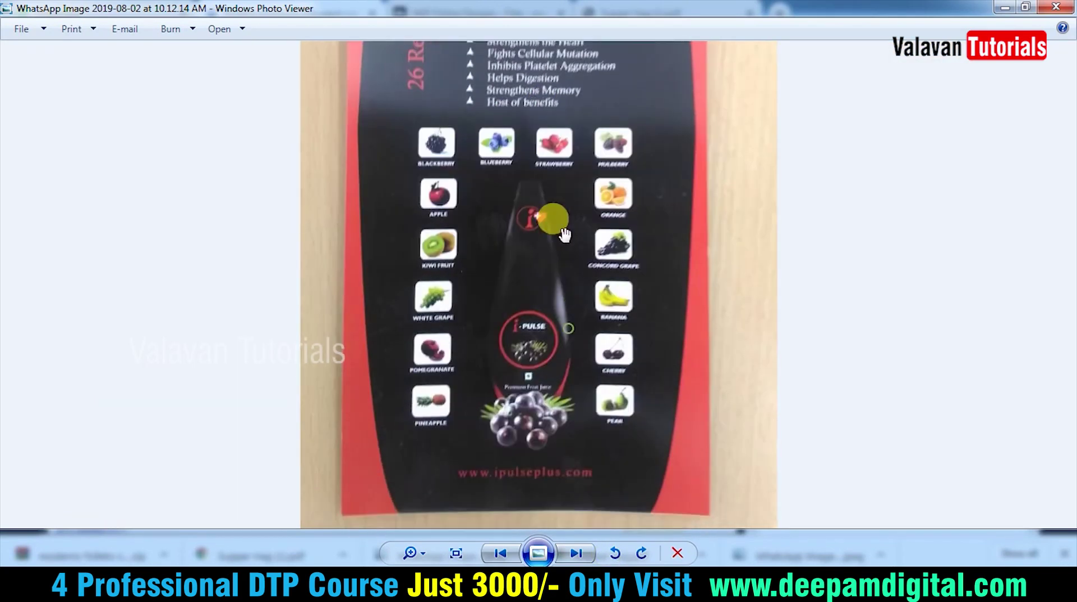
{"action": "key", "text": "Right"}
{"action": "key", "text": "Right"}
{"action": "key", "text": "Left"}
{"action": "key", "text": "Left"}
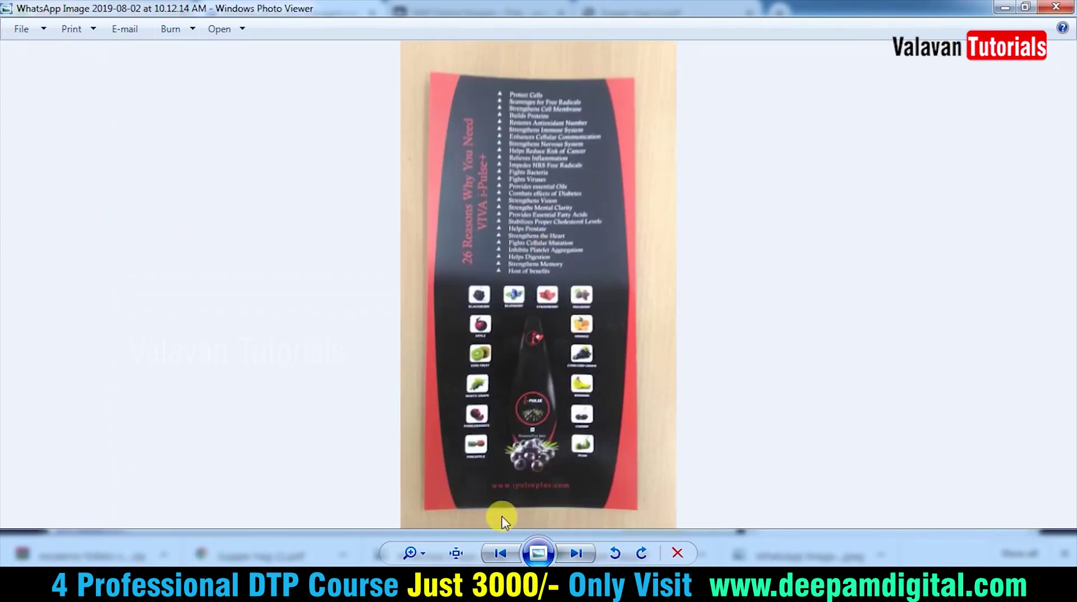
Go back to the i-Pulse Acai Berry flyer photo and zoom in and out on it
{"action": "left_click", "coordinate": [498, 553]}
{"action": "left_click", "coordinate": [498, 554]}
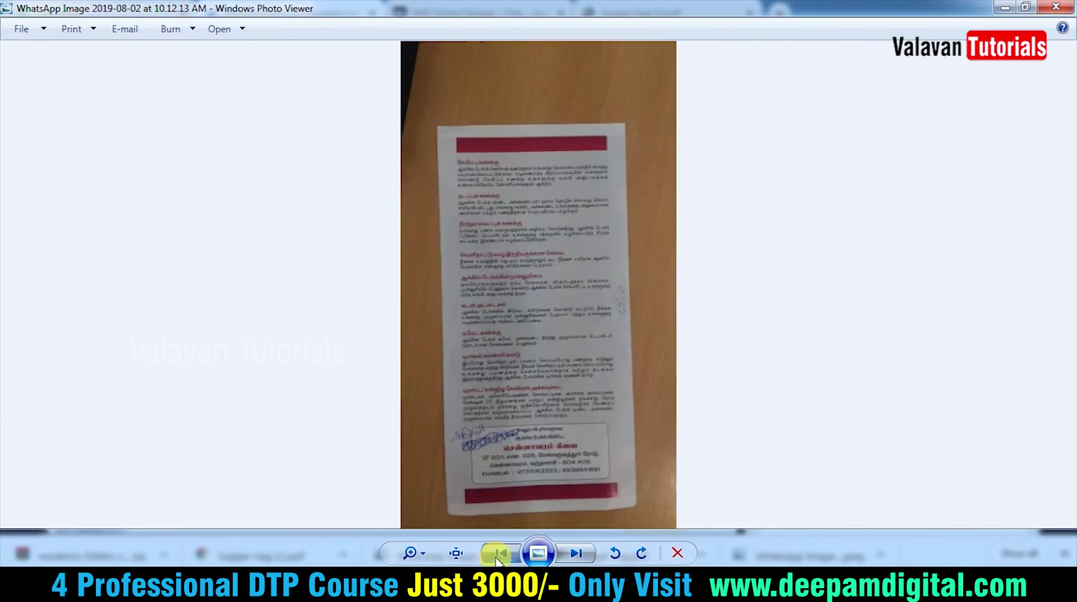
{"action": "left_click", "coordinate": [497, 554]}
{"action": "scroll", "coordinate": [573, 418], "scroll_direction": "up", "scroll_amount": 1}
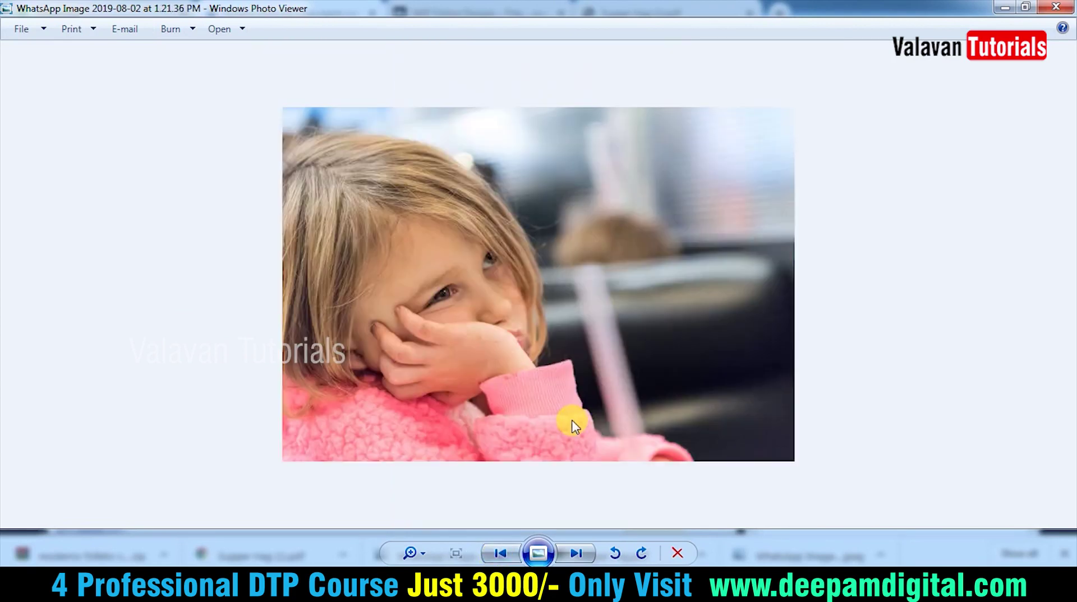
{"action": "scroll", "coordinate": [526, 216], "scroll_direction": "up", "scroll_amount": 1}
{"action": "scroll", "coordinate": [552, 288], "scroll_direction": "up", "scroll_amount": 1}
{"action": "scroll", "coordinate": [534, 297], "scroll_direction": "up", "scroll_amount": 1}
{"action": "scroll", "coordinate": [555, 300], "scroll_direction": "down", "scroll_amount": 1}
{"action": "scroll", "coordinate": [577, 308], "scroll_direction": "down", "scroll_amount": 1}
{"action": "scroll", "coordinate": [605, 304], "scroll_direction": "down", "scroll_amount": 1}
{"action": "scroll", "coordinate": [602, 304], "scroll_direction": "down", "scroll_amount": 1}
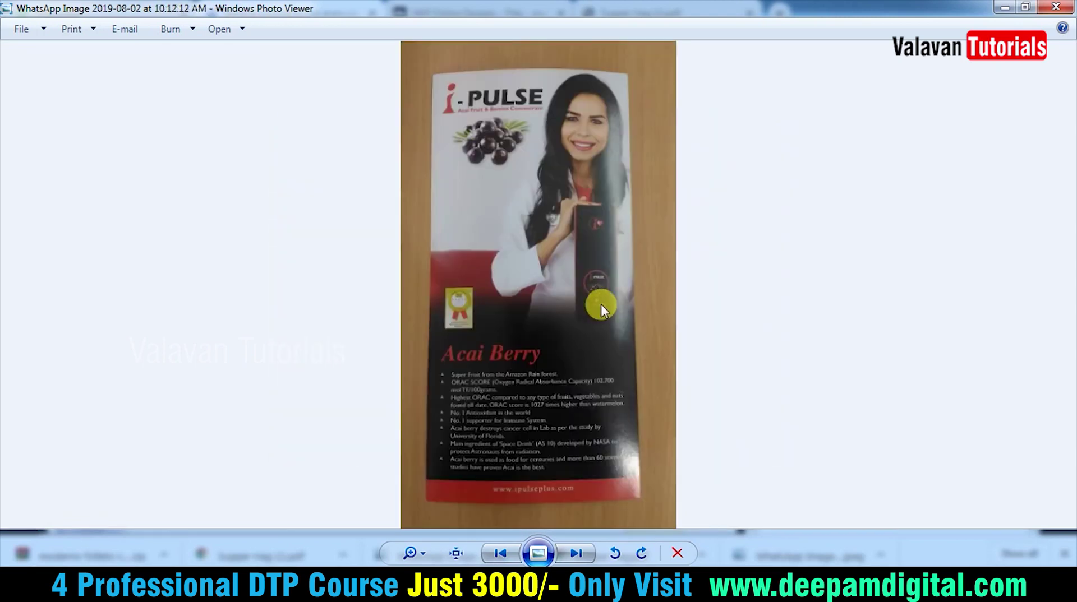
{"action": "key", "text": "alt+F4"}
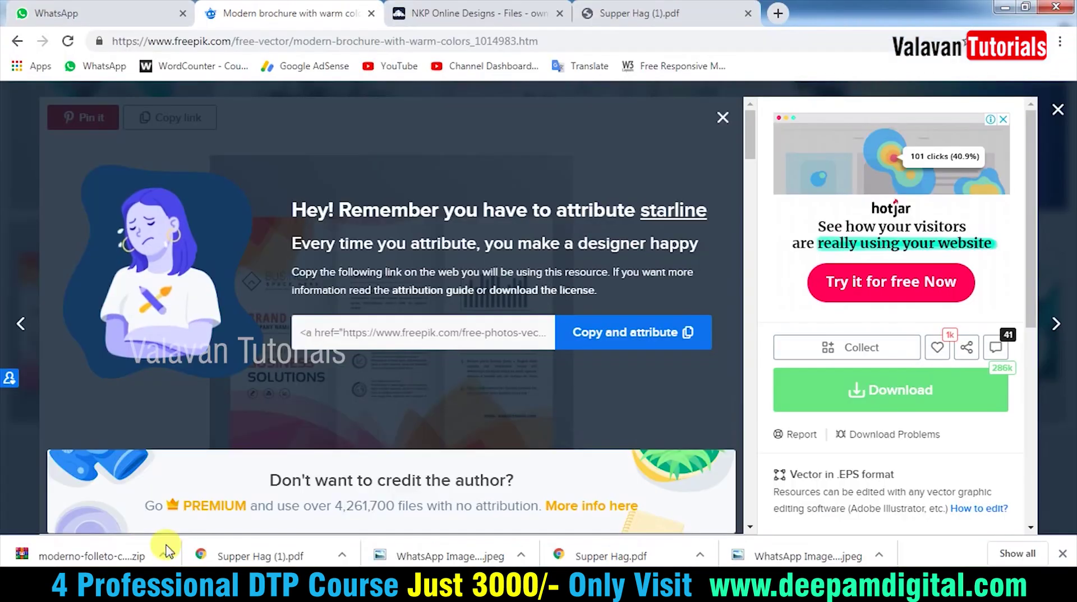
{"action": "left_click", "coordinate": [90, 555]}
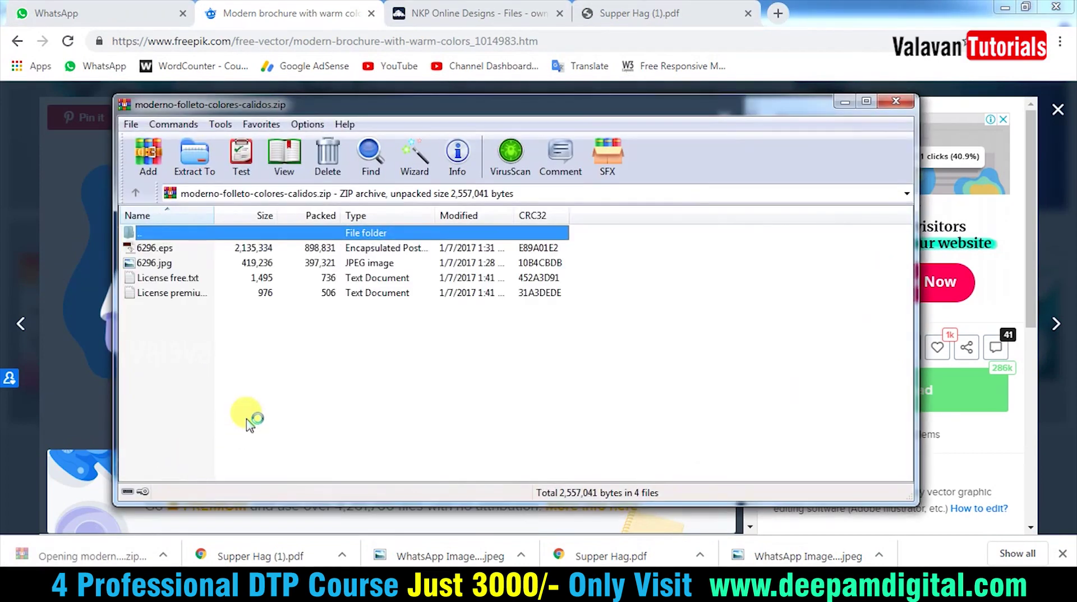
{"action": "left_click", "coordinate": [157, 250]}
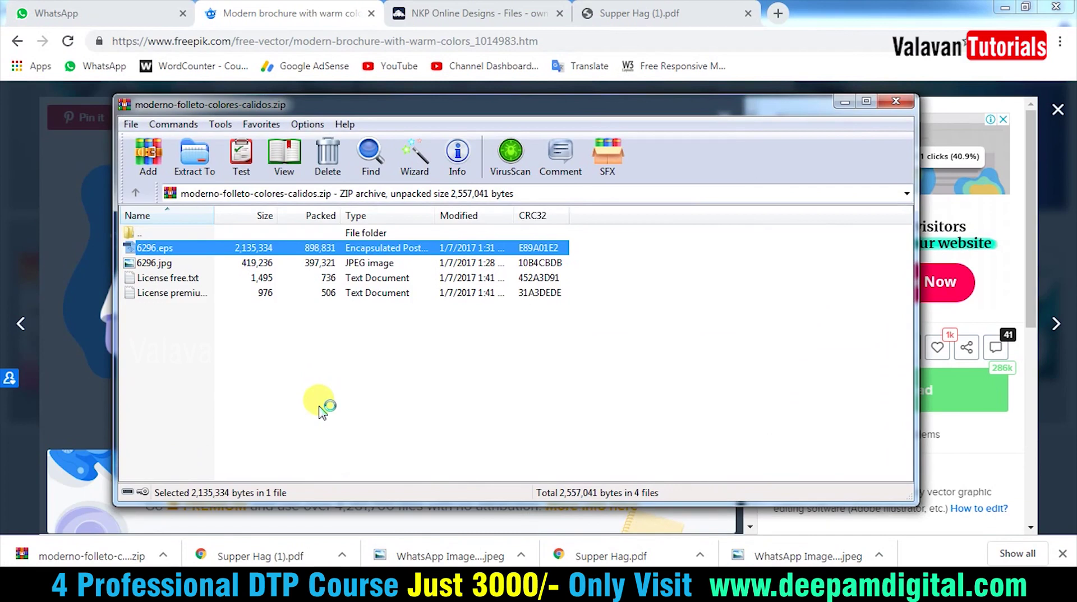
{"action": "left_click", "coordinate": [364, 384]}
{"action": "key", "text": "Escape"}
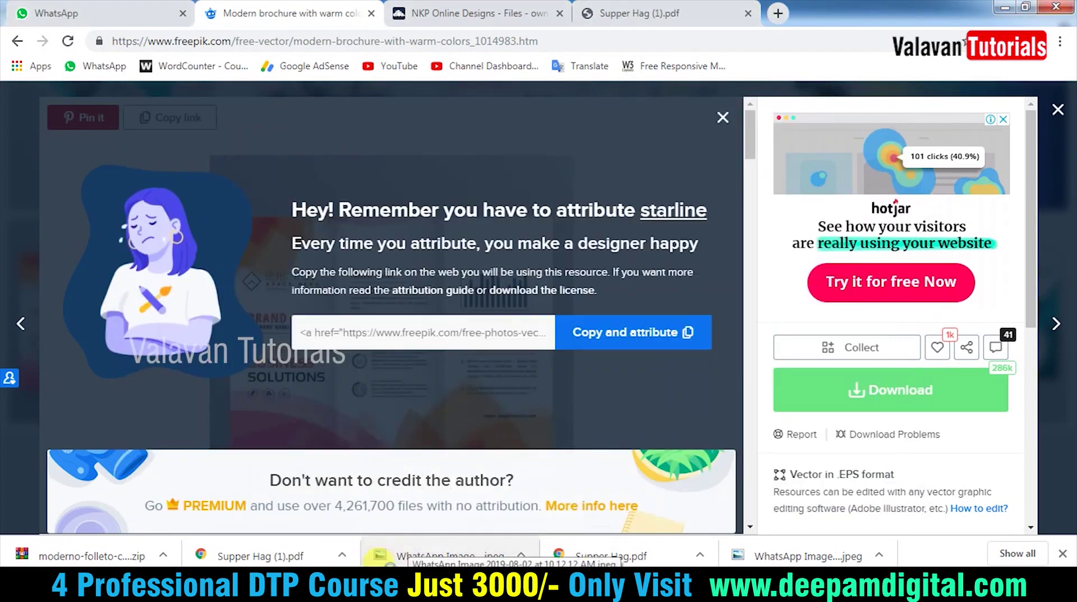
Dismiss the attribution reminder, close the preview and scroll the brochure results
{"action": "left_click", "coordinate": [722, 117]}
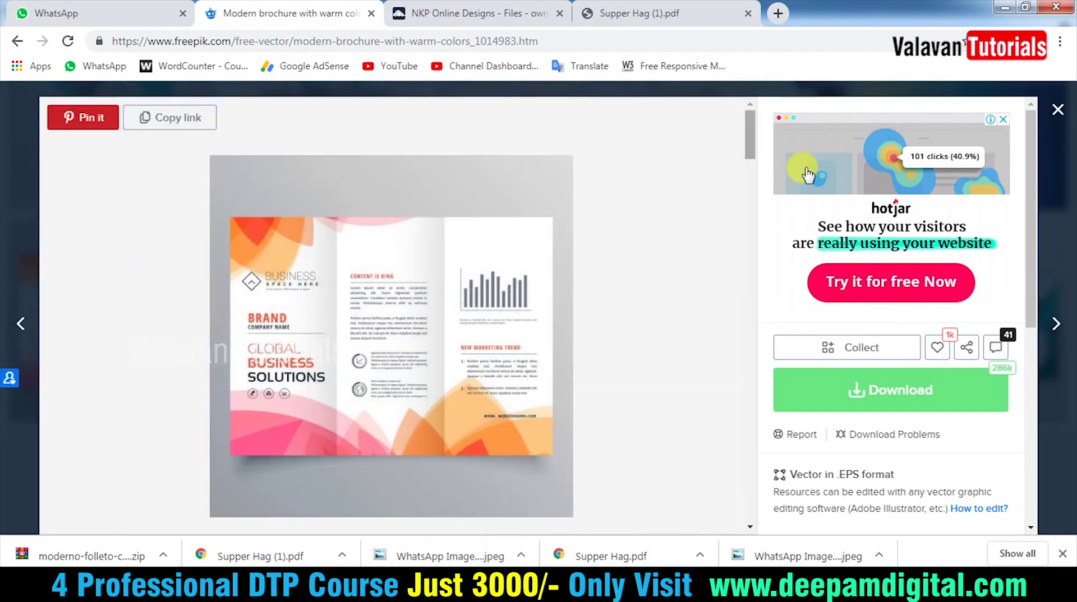
{"action": "left_click", "coordinate": [1059, 112]}
{"action": "scroll", "coordinate": [578, 353], "scroll_direction": "down", "scroll_amount": 1}
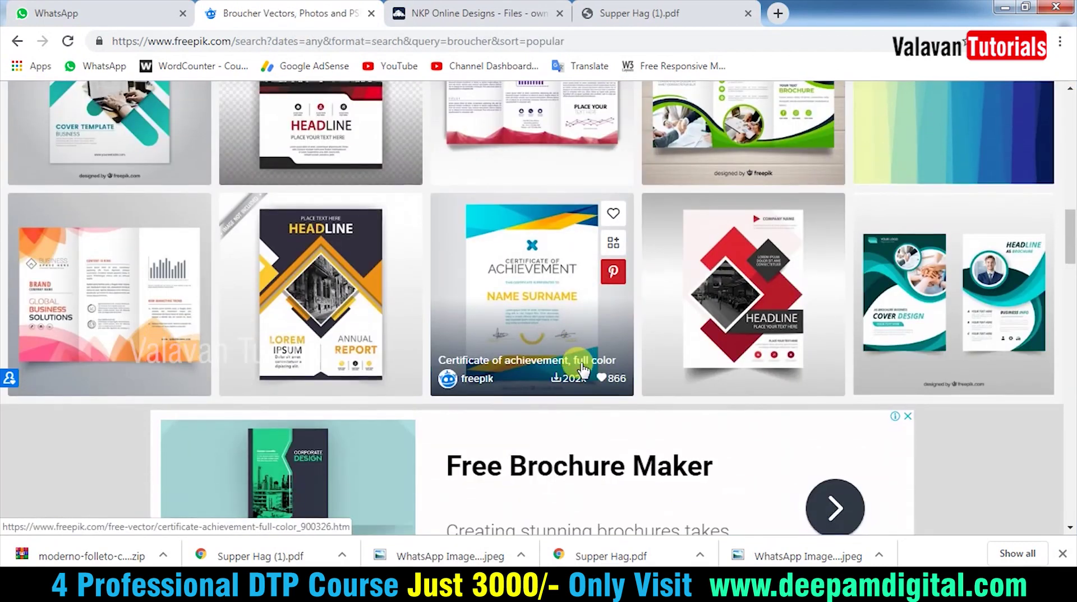
{"action": "scroll", "coordinate": [527, 356], "scroll_direction": "down", "scroll_amount": 3}
{"action": "scroll", "coordinate": [526, 356], "scroll_direction": "down", "scroll_amount": 3}
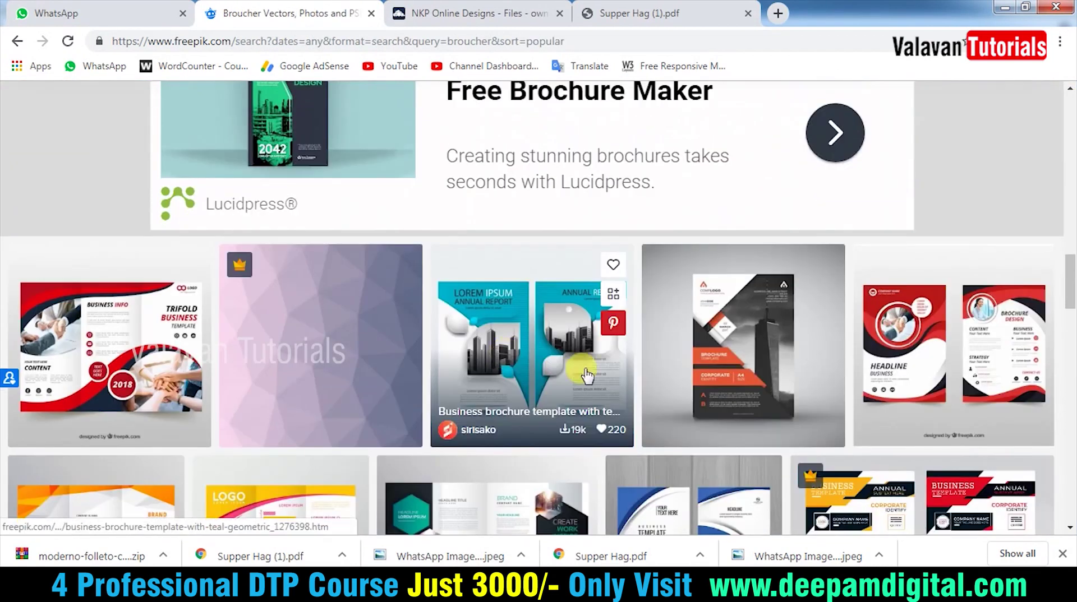
{"action": "scroll", "coordinate": [961, 379], "scroll_direction": "down", "scroll_amount": 3}
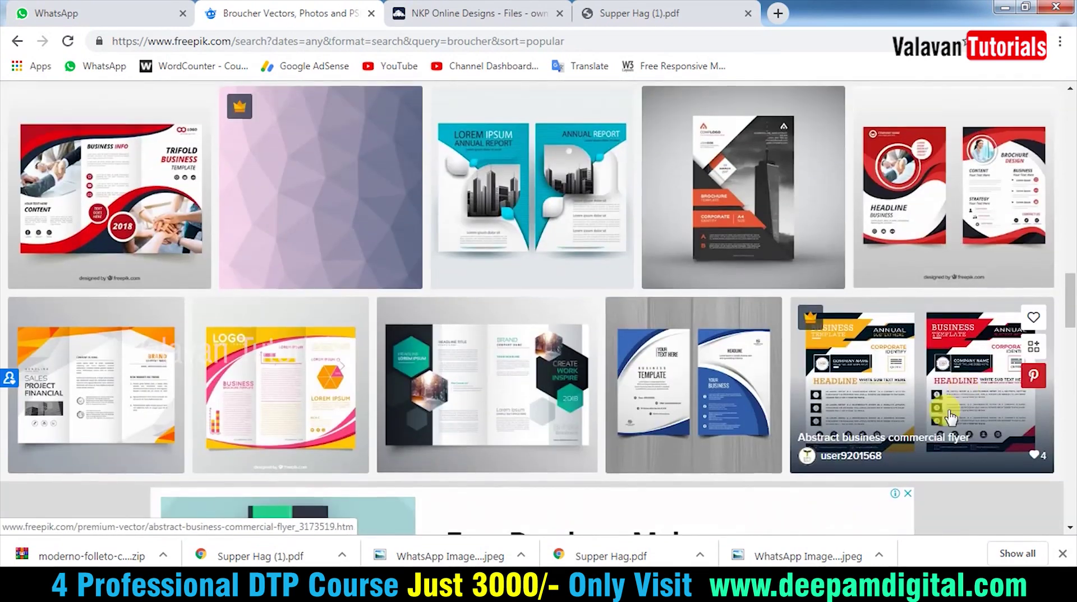
{"action": "scroll", "coordinate": [945, 408], "scroll_direction": "down", "scroll_amount": 3}
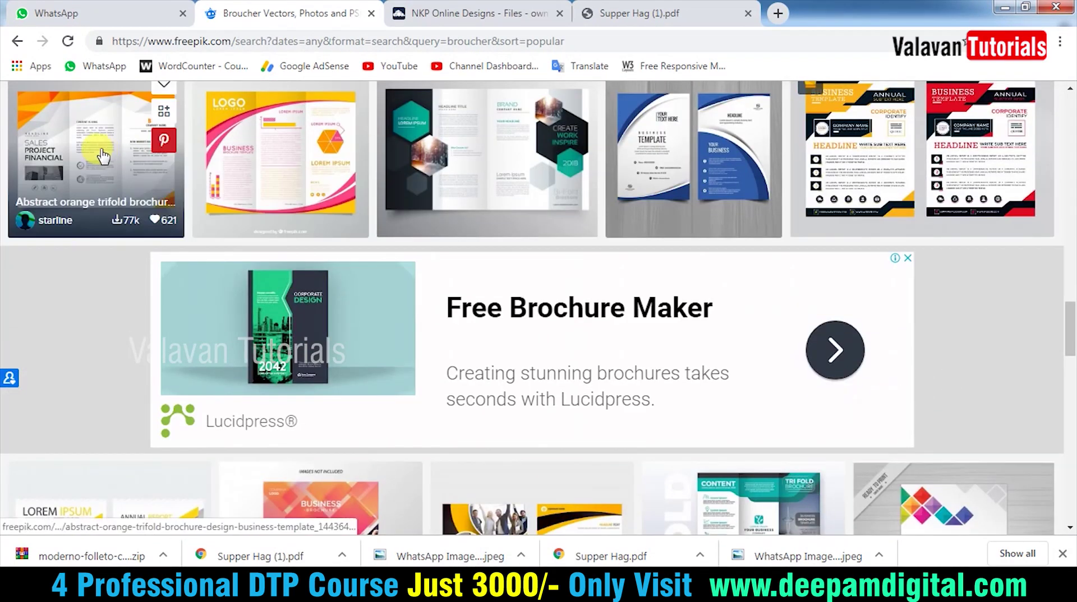
Preview the orange trifold brochure template
{"action": "left_click", "coordinate": [100, 148]}
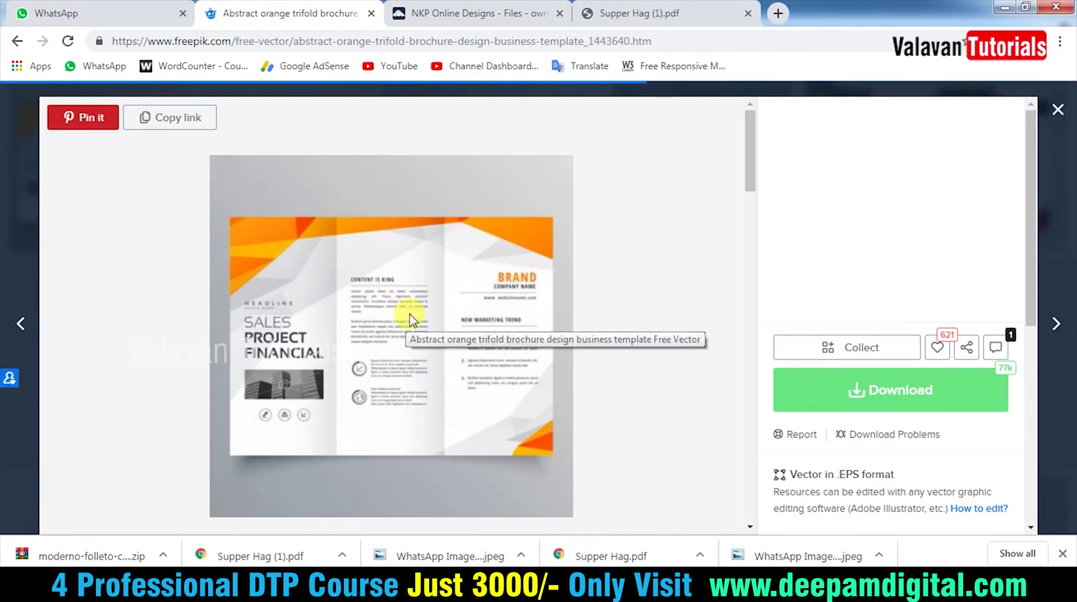
{"action": "scroll", "coordinate": [642, 413], "scroll_direction": "down", "scroll_amount": 3}
{"action": "scroll", "coordinate": [583, 408], "scroll_direction": "down", "scroll_amount": 4}
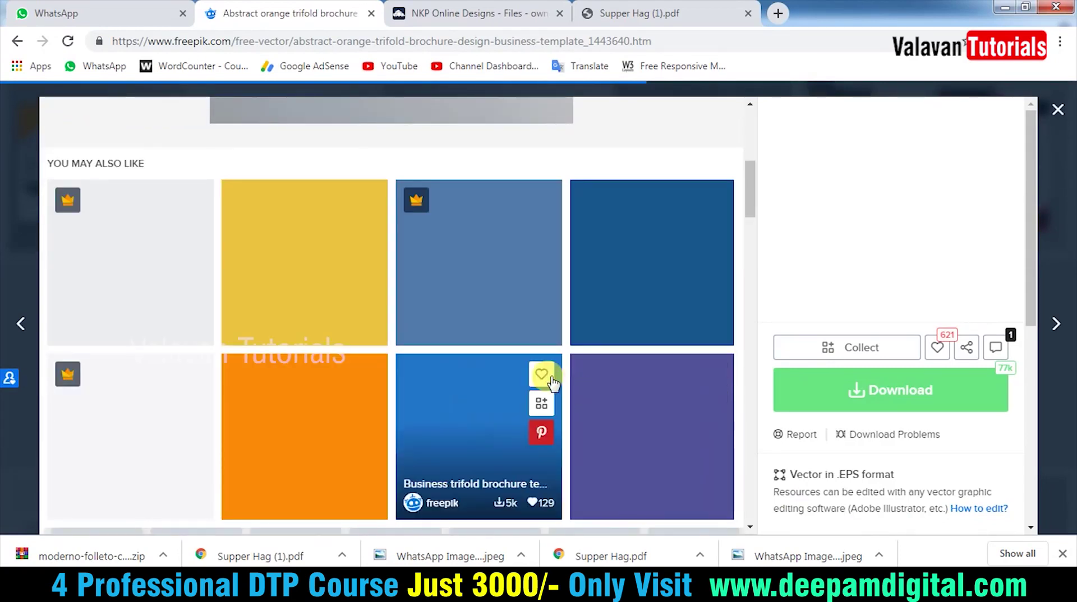
{"action": "scroll", "coordinate": [476, 308], "scroll_direction": "up", "scroll_amount": 3}
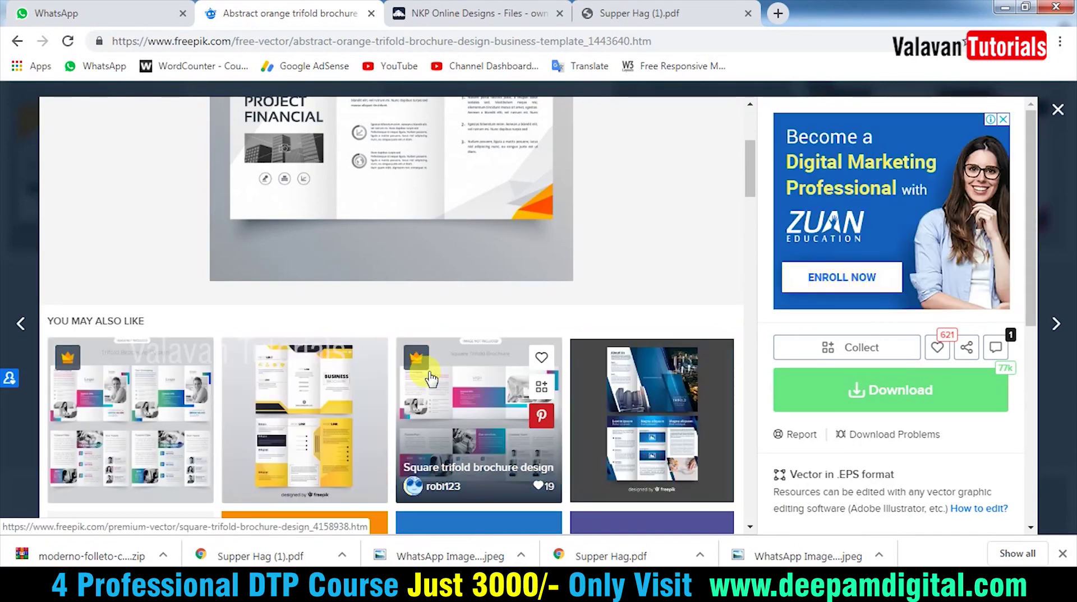
{"action": "left_click", "coordinate": [431, 379]}
{"action": "scroll", "coordinate": [449, 392], "scroll_direction": "down", "scroll_amount": 3}
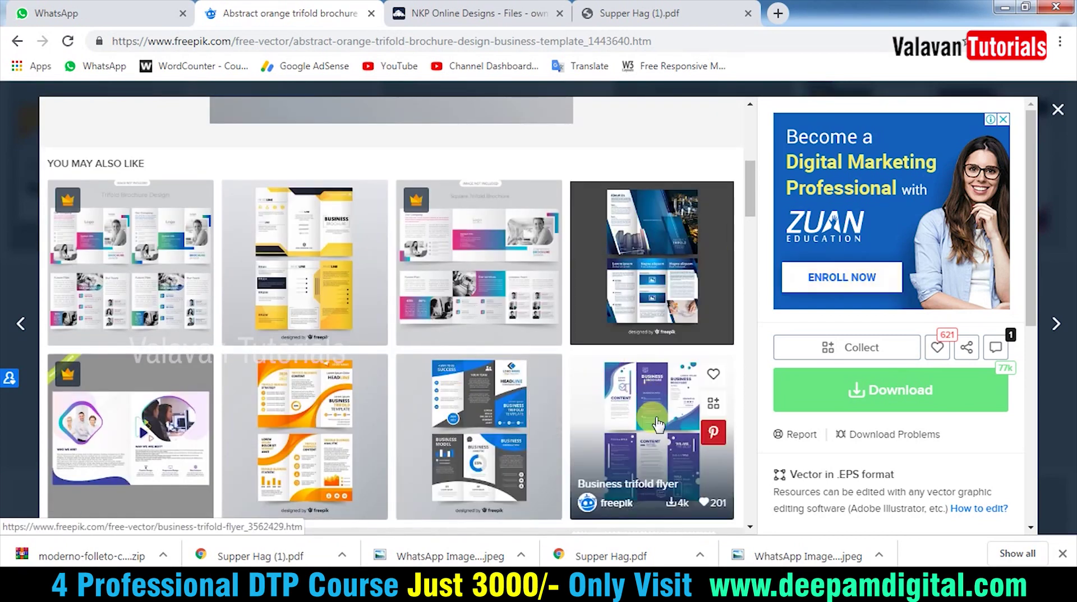
View the Abstract trifold brochure template's details
{"action": "left_click", "coordinate": [659, 275]}
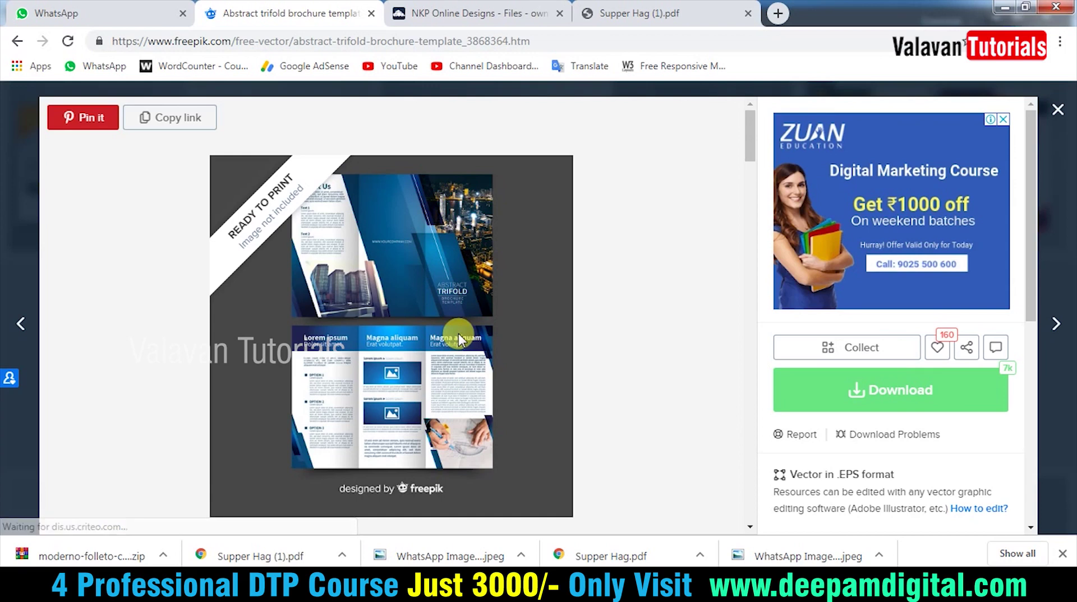
{"action": "scroll", "coordinate": [459, 336], "scroll_direction": "down", "scroll_amount": 4}
{"action": "scroll", "coordinate": [454, 386], "scroll_direction": "down", "scroll_amount": 4}
{"action": "scroll", "coordinate": [458, 392], "scroll_direction": "up", "scroll_amount": 2}
{"action": "scroll", "coordinate": [459, 392], "scroll_direction": "up", "scroll_amount": 2}
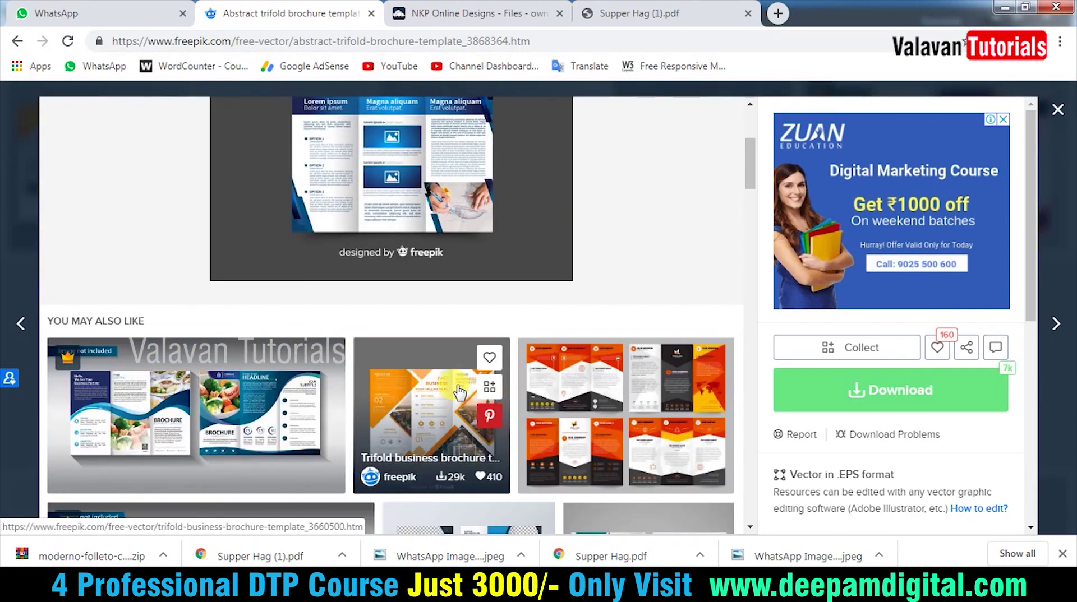
{"action": "scroll", "coordinate": [645, 411], "scroll_direction": "down", "scroll_amount": 2}
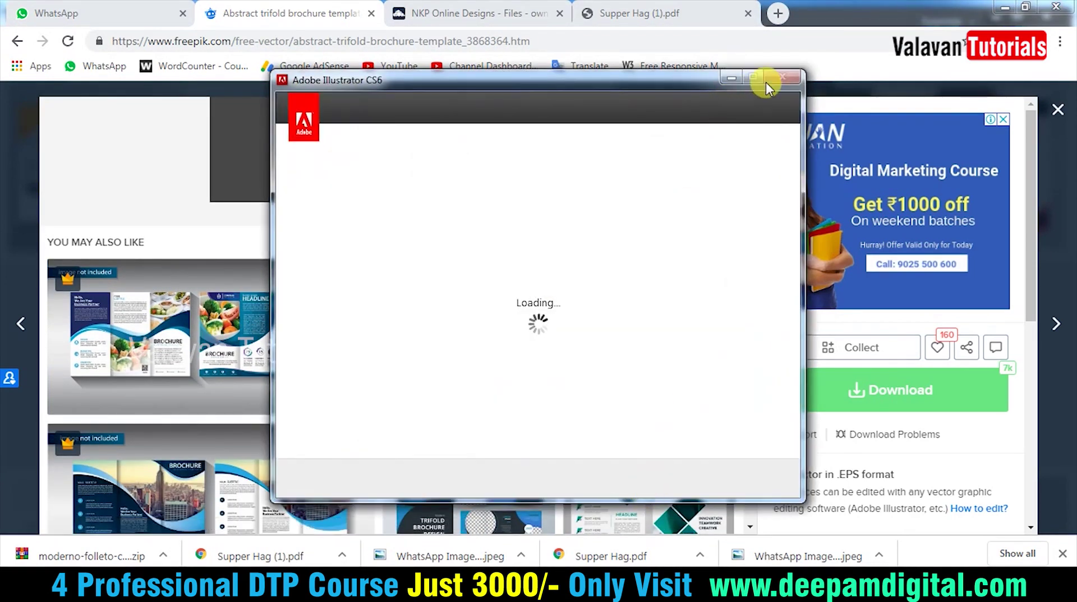
Hide the Illustrator loading window and keep scrolling the brochure results
{"action": "left_click", "coordinate": [730, 77]}
{"action": "scroll", "coordinate": [586, 336], "scroll_direction": "down", "scroll_amount": 4}
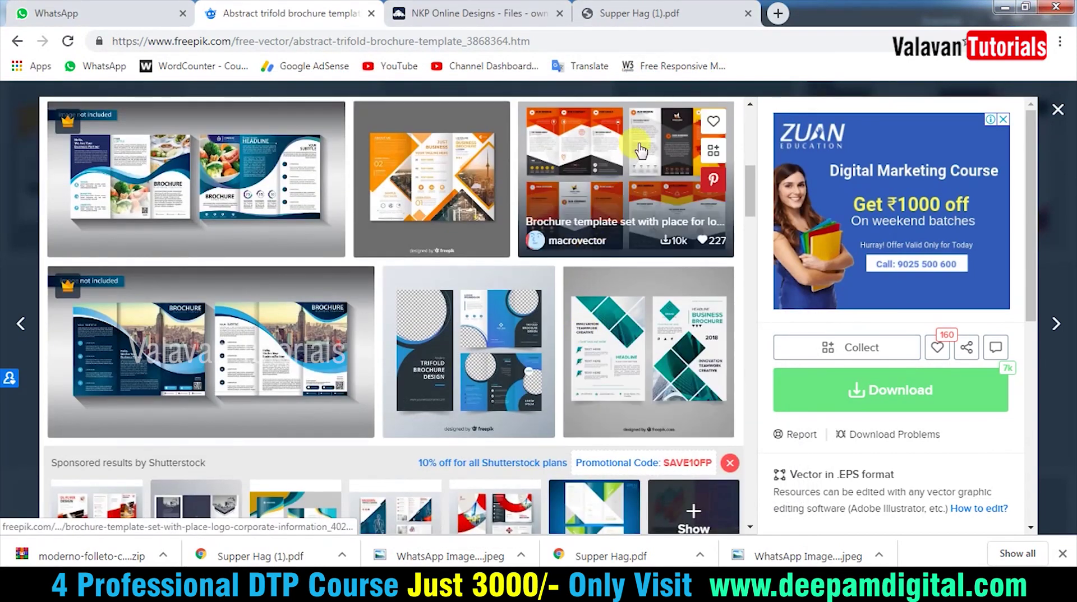
{"action": "scroll", "coordinate": [698, 459], "scroll_direction": "down", "scroll_amount": 2}
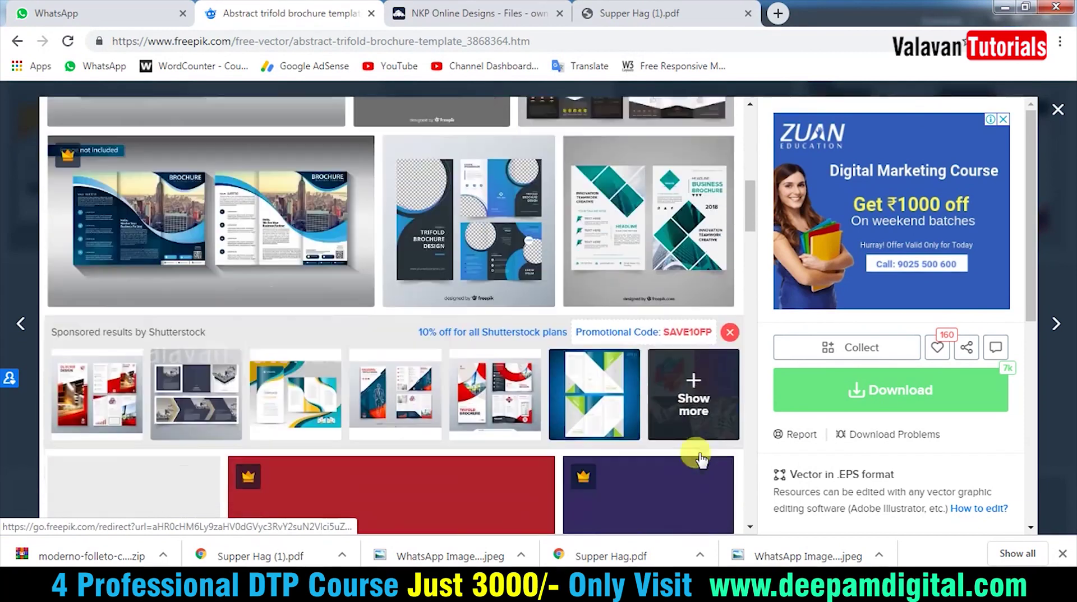
{"action": "scroll", "coordinate": [701, 460], "scroll_direction": "down", "scroll_amount": 1}
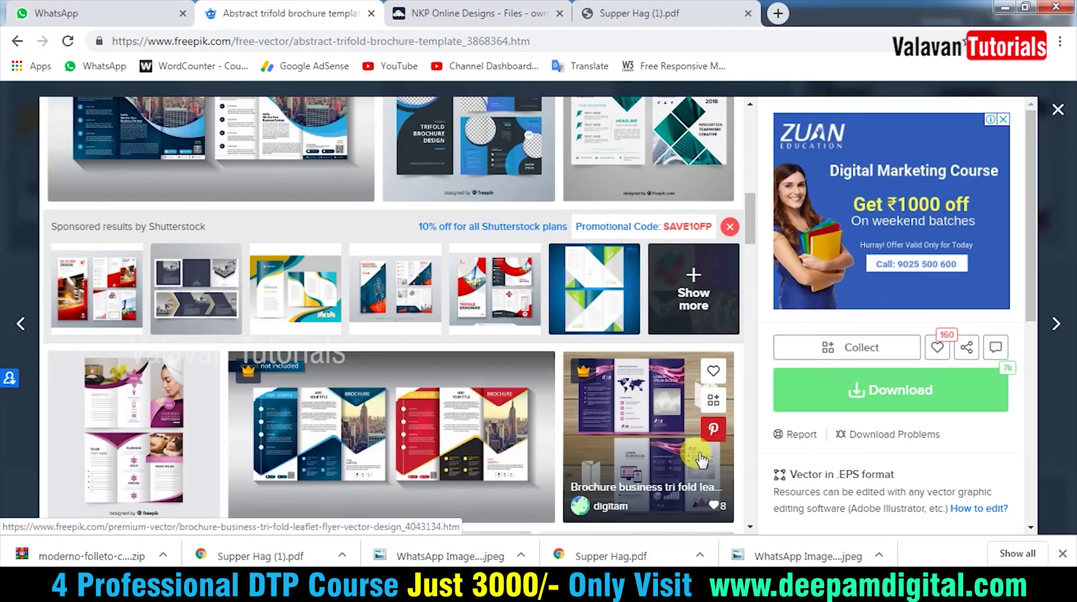
{"action": "scroll", "coordinate": [701, 460], "scroll_direction": "down", "scroll_amount": 1}
{"action": "scroll", "coordinate": [692, 443], "scroll_direction": "down", "scroll_amount": 2}
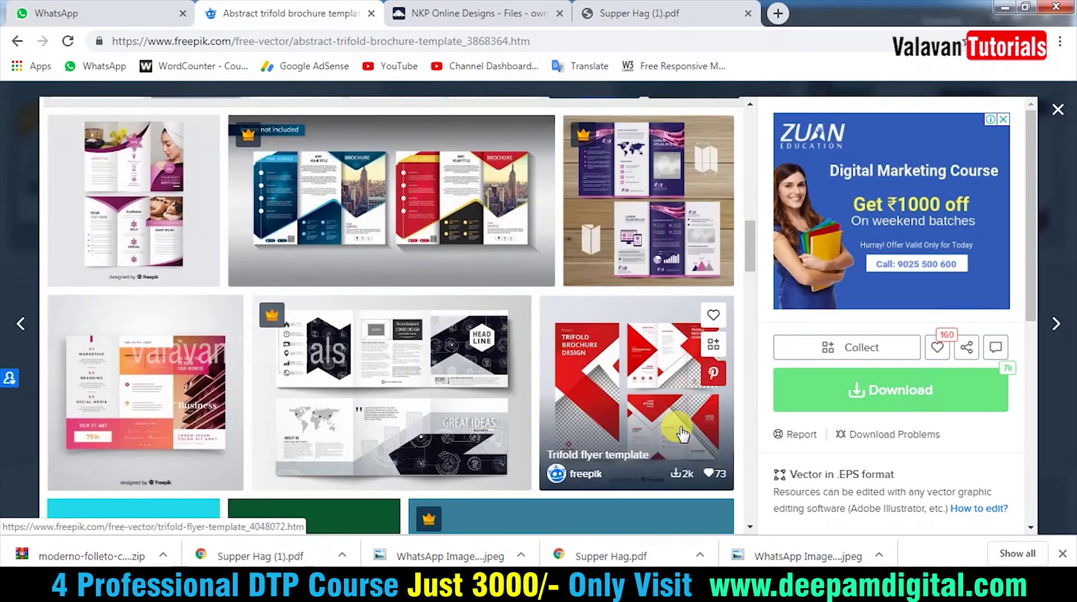
{"action": "scroll", "coordinate": [683, 435], "scroll_direction": "down", "scroll_amount": 2}
{"action": "scroll", "coordinate": [682, 435], "scroll_direction": "down", "scroll_amount": 1}
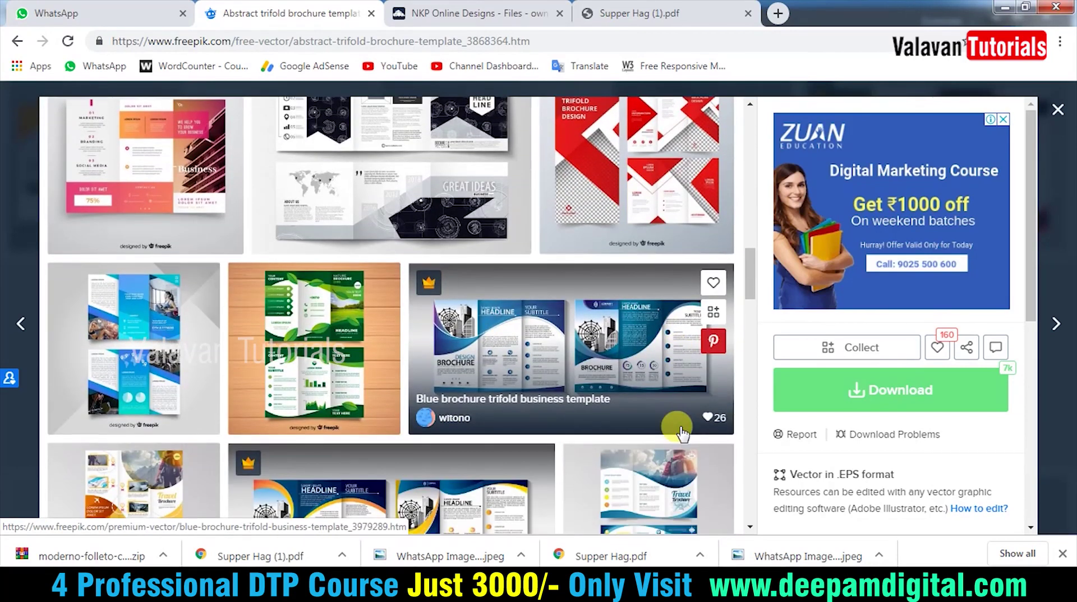
Free-download the Nature trifold brochure template and close the attribution notice
{"action": "left_click", "coordinate": [338, 328]}
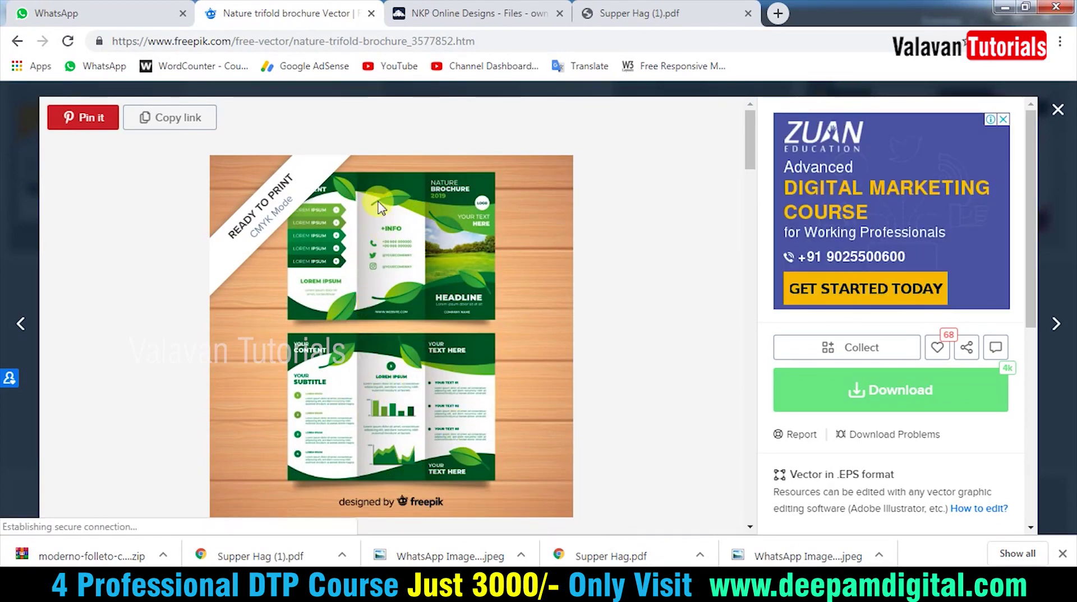
{"action": "scroll", "coordinate": [414, 441], "scroll_direction": "down", "scroll_amount": 2}
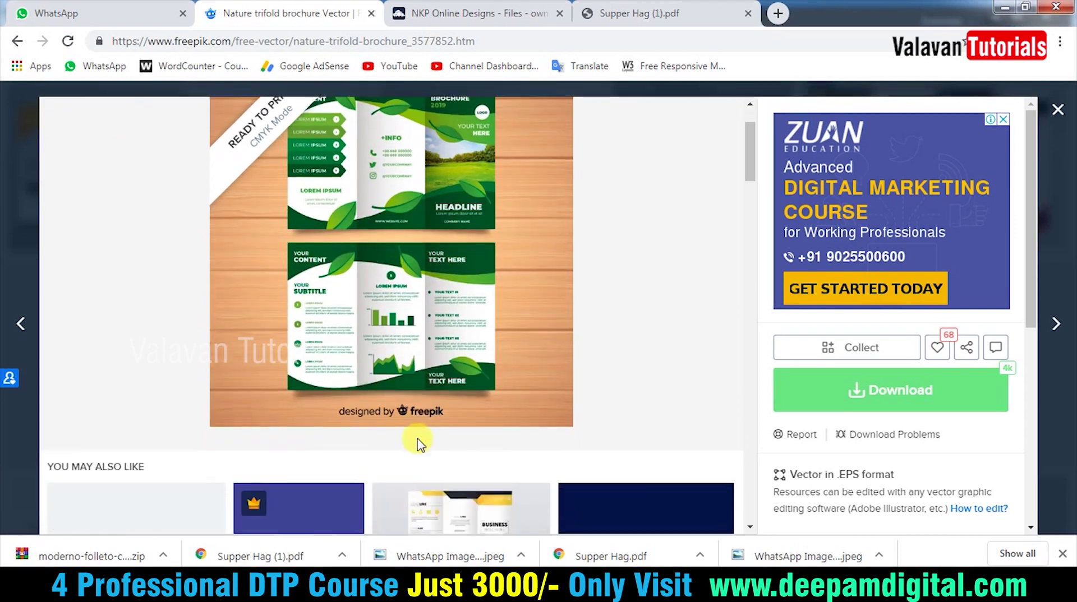
{"action": "scroll", "coordinate": [530, 427], "scroll_direction": "down", "scroll_amount": 3}
{"action": "left_click", "coordinate": [890, 390]}
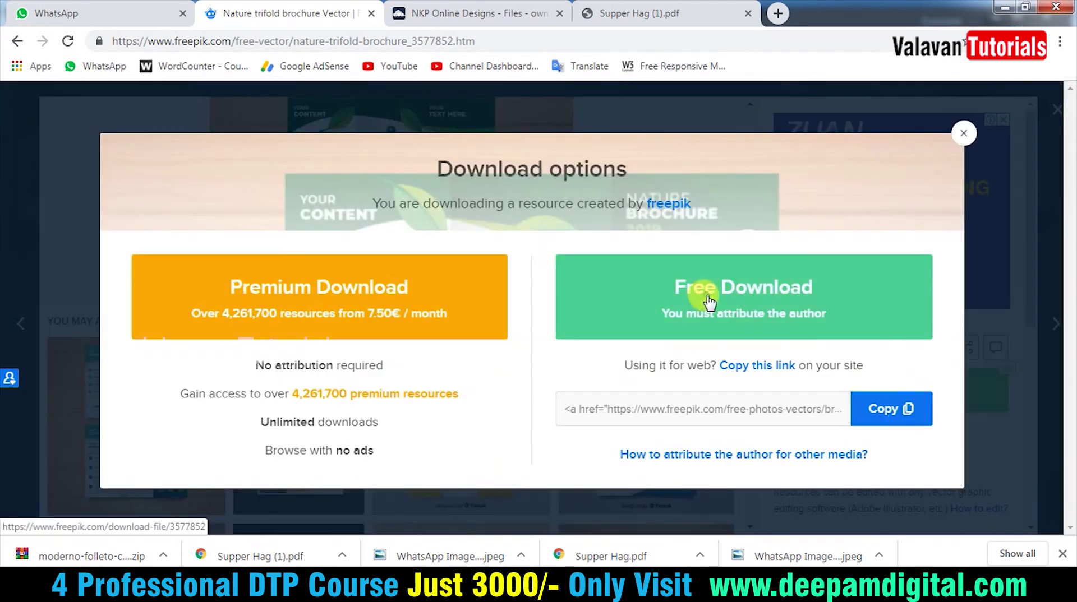
{"action": "left_click", "coordinate": [738, 289]}
{"action": "scroll", "coordinate": [608, 302], "scroll_direction": "down", "scroll_amount": 3}
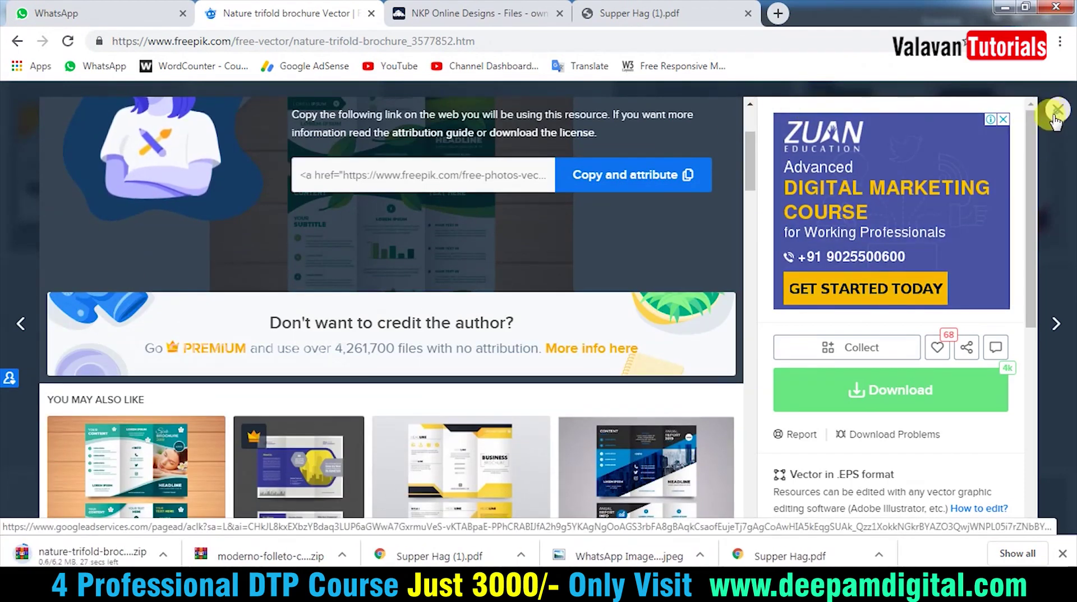
{"action": "left_click", "coordinate": [1056, 110]}
Scroll further down the Freepik brochure results
{"action": "scroll", "coordinate": [488, 354], "scroll_direction": "down", "scroll_amount": 3}
{"action": "scroll", "coordinate": [482, 365], "scroll_direction": "down", "scroll_amount": 3}
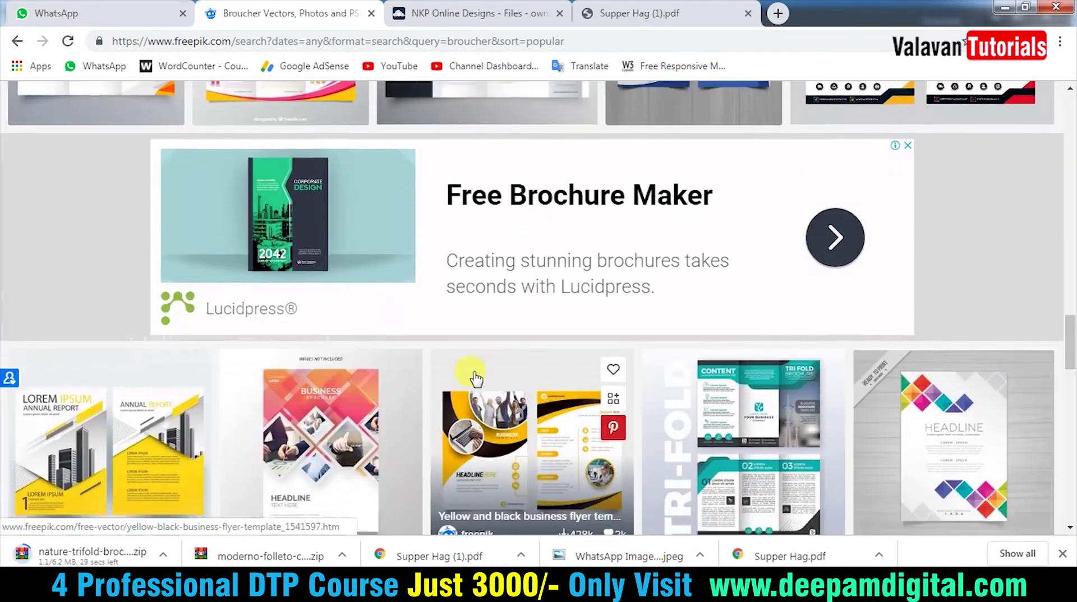
{"action": "scroll", "coordinate": [477, 377], "scroll_direction": "down", "scroll_amount": 2}
{"action": "scroll", "coordinate": [475, 377], "scroll_direction": "down", "scroll_amount": 3}
{"action": "scroll", "coordinate": [476, 373], "scroll_direction": "down", "scroll_amount": 3}
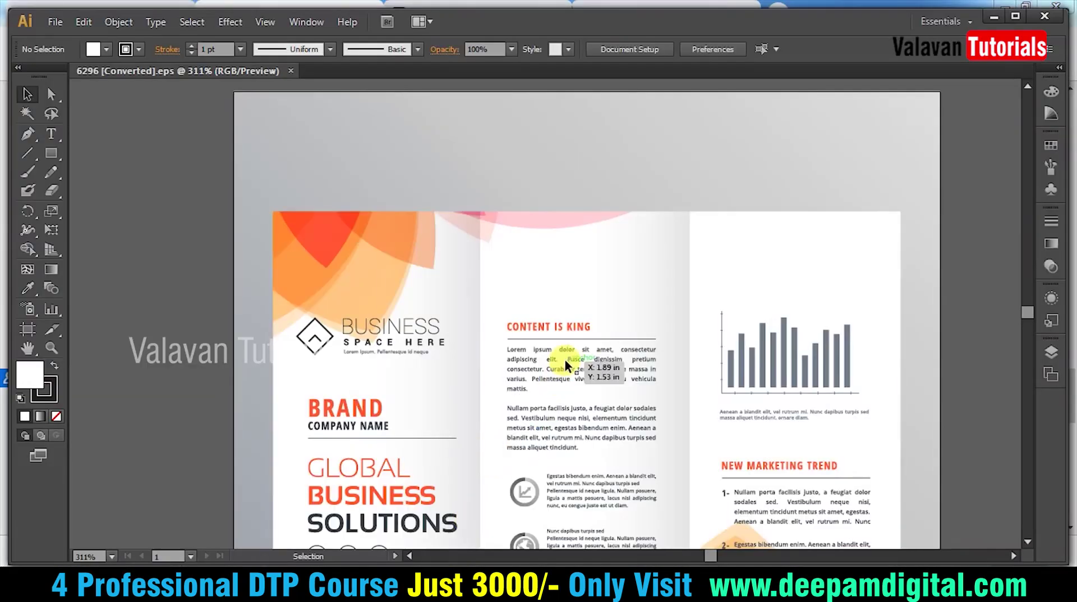
Ungroup the tri-fold brochure artwork
{"action": "scroll", "coordinate": [563, 357], "scroll_direction": "down", "scroll_amount": 2}
{"action": "scroll", "coordinate": [589, 361], "scroll_direction": "down", "scroll_amount": 2}
{"action": "left_click", "coordinate": [592, 358]}
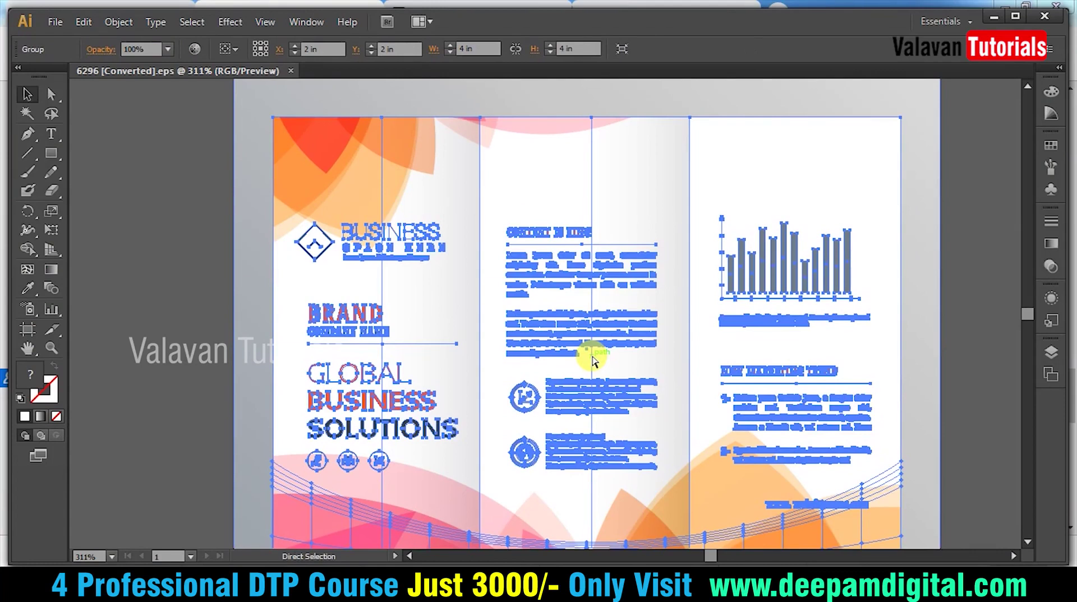
{"action": "scroll", "coordinate": [593, 361], "scroll_direction": "down", "scroll_amount": 1}
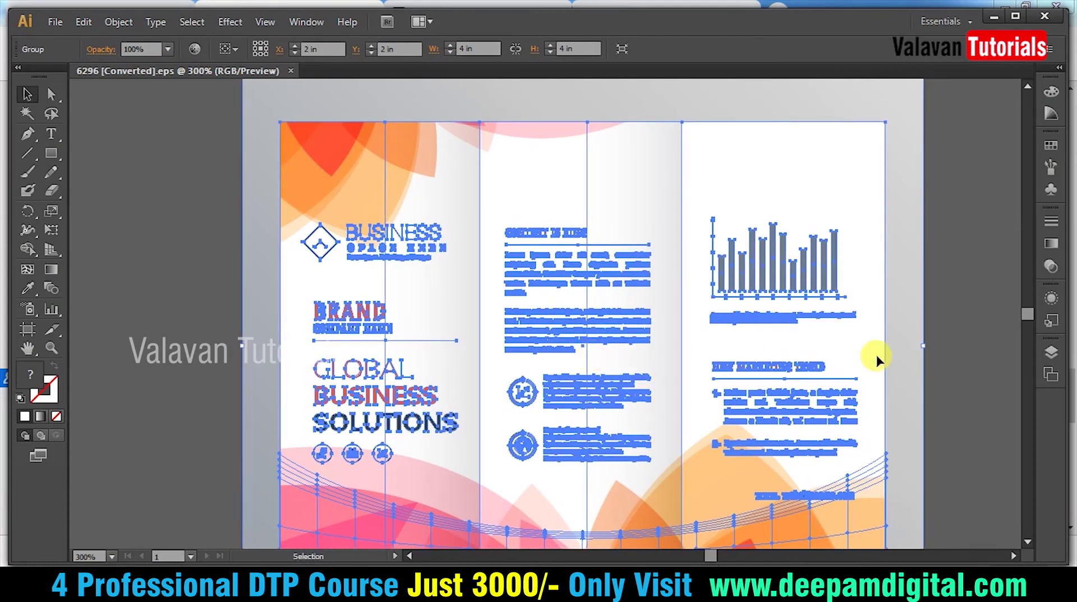
{"action": "left_click", "coordinate": [954, 358]}
{"action": "left_click", "coordinate": [802, 303]}
{"action": "right_click", "coordinate": [796, 284]}
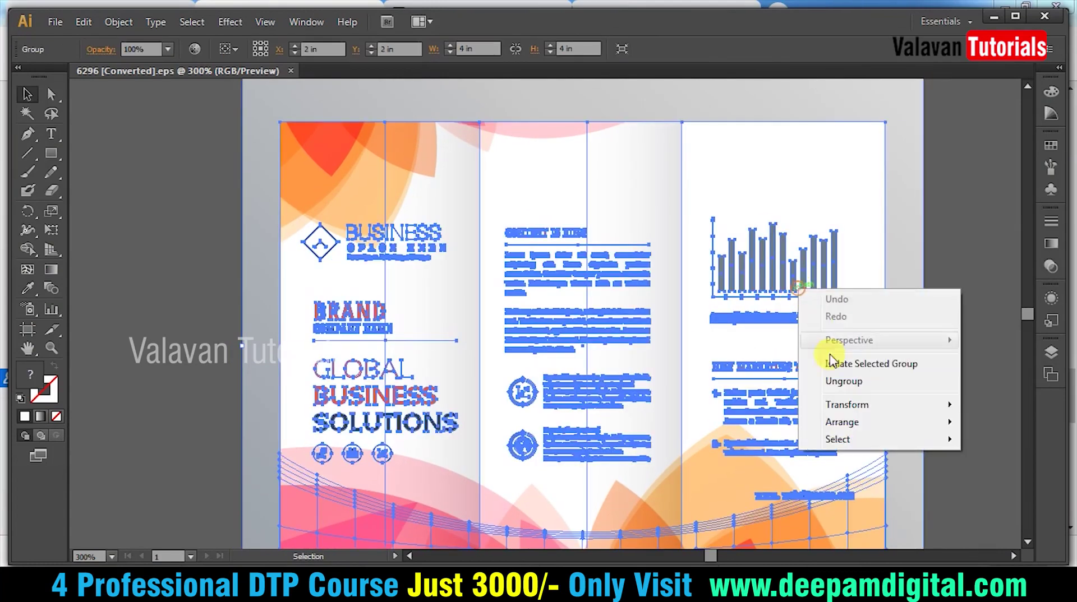
{"action": "left_click", "coordinate": [854, 378]}
{"action": "left_click", "coordinate": [947, 383]}
Ungroup the nested artwork group at bottom right
{"action": "scroll", "coordinate": [874, 437], "scroll_direction": "down", "scroll_amount": 1}
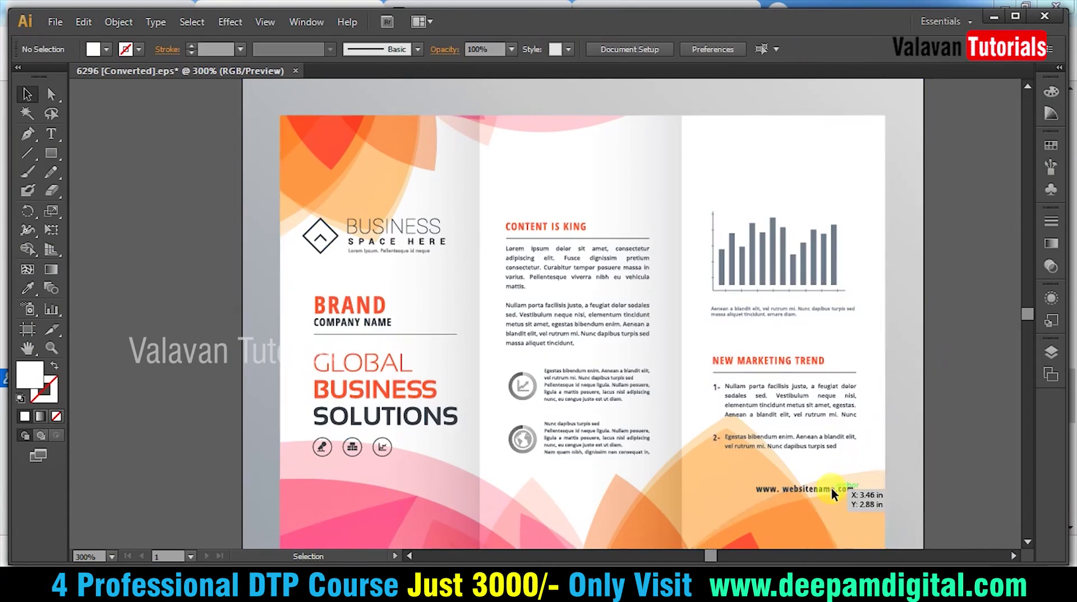
{"action": "left_click", "coordinate": [830, 485]}
{"action": "right_click", "coordinate": [833, 496]}
{"action": "left_click", "coordinate": [877, 419]}
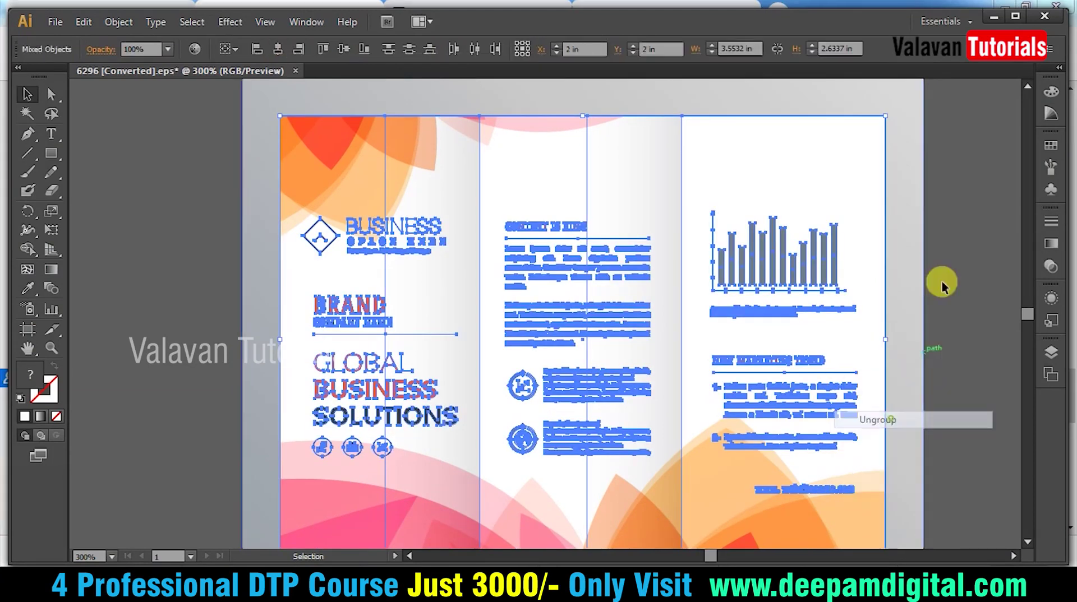
{"action": "left_click", "coordinate": [941, 282]}
Delete the bar chart, Content is King text, Business logo and BRAND text, restoring the white background
{"action": "left_click", "coordinate": [779, 244]}
{"action": "key", "text": "Delete"}
{"action": "left_click", "coordinate": [596, 240]}
{"action": "key", "text": "Delete"}
{"action": "left_click", "coordinate": [421, 244]}
{"action": "key", "text": "Delete"}
{"action": "left_click", "coordinate": [347, 306]}
{"action": "key", "text": "Delete"}
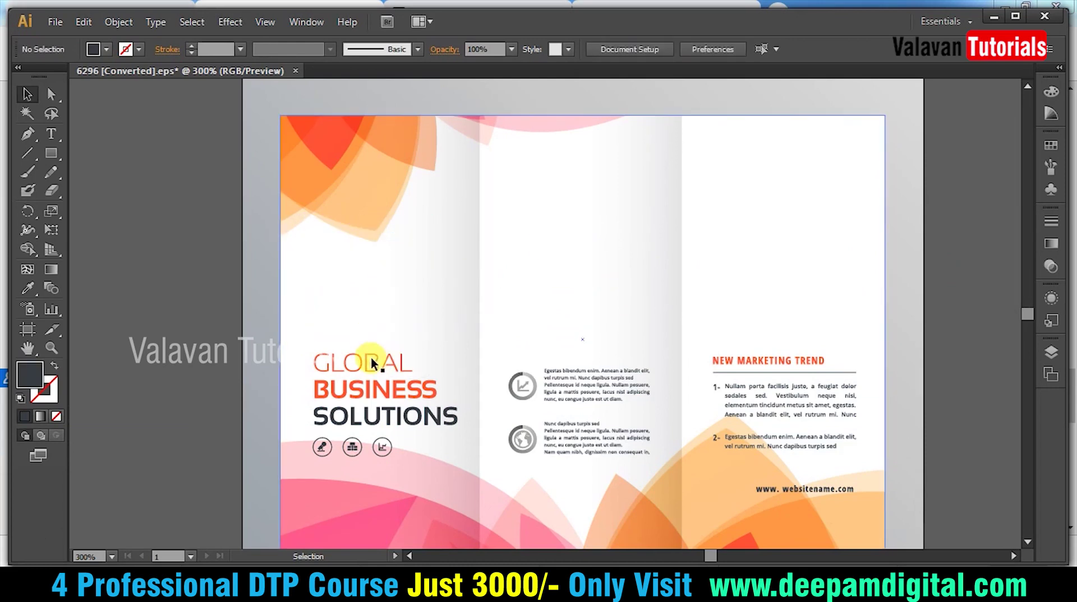
{"action": "left_click", "coordinate": [371, 356]}
{"action": "key", "text": "Delete"}
{"action": "key", "text": "ctrl+z"}
Delete the GLOBAL BUSINESS SOLUTIONS heading, icon text, NEW MARKETING TREND block, circular icons and website text
{"action": "left_click", "coordinate": [384, 392]}
{"action": "key", "text": "Delete"}
{"action": "left_click", "coordinate": [547, 395]}
{"action": "key", "text": "Delete"}
{"action": "left_click", "coordinate": [743, 368]}
{"action": "key", "text": "Delete"}
{"action": "left_click", "coordinate": [352, 448]}
{"action": "key", "text": "Delete"}
{"action": "left_click", "coordinate": [785, 491]}
{"action": "key", "text": "Delete"}
Delete the grey backdrop rectangle and bottom shadow, then select and cut the floral background
{"action": "scroll", "coordinate": [830, 482], "scroll_direction": "down", "scroll_amount": 1}
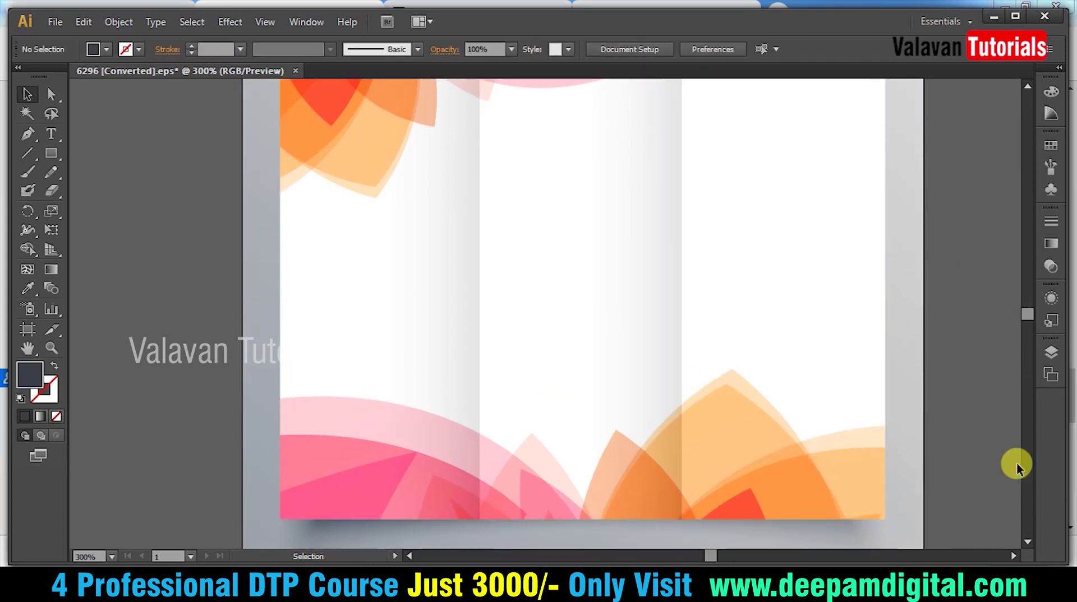
{"action": "key", "text": "ctrl+minus"}
{"action": "key", "text": "ctrl+minus"}
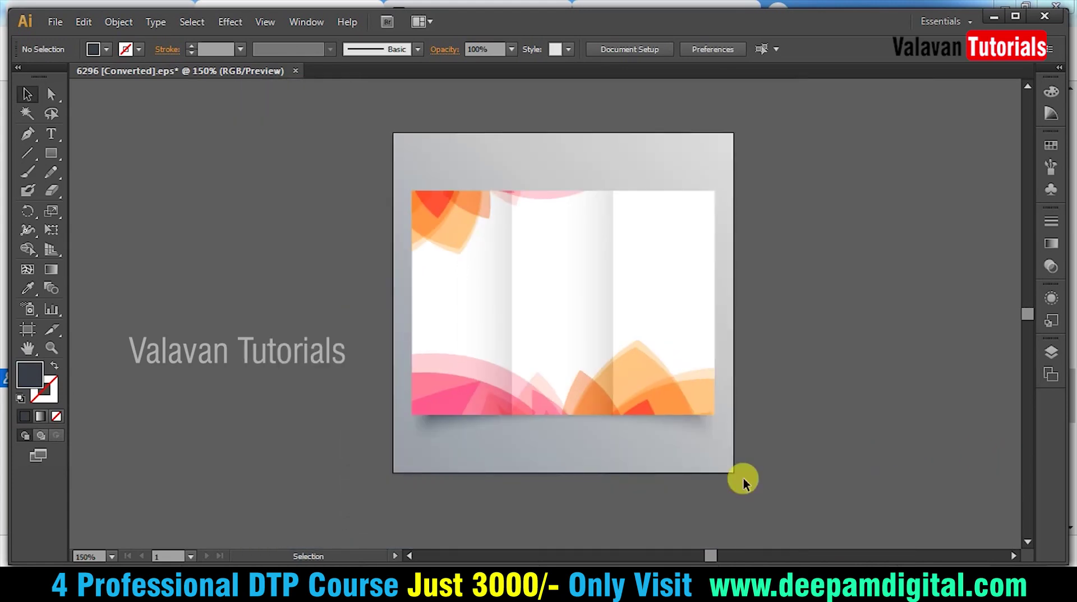
{"action": "left_click", "coordinate": [690, 455]}
{"action": "key", "text": "Delete"}
{"action": "left_click", "coordinate": [688, 451]}
{"action": "key", "text": "Delete"}
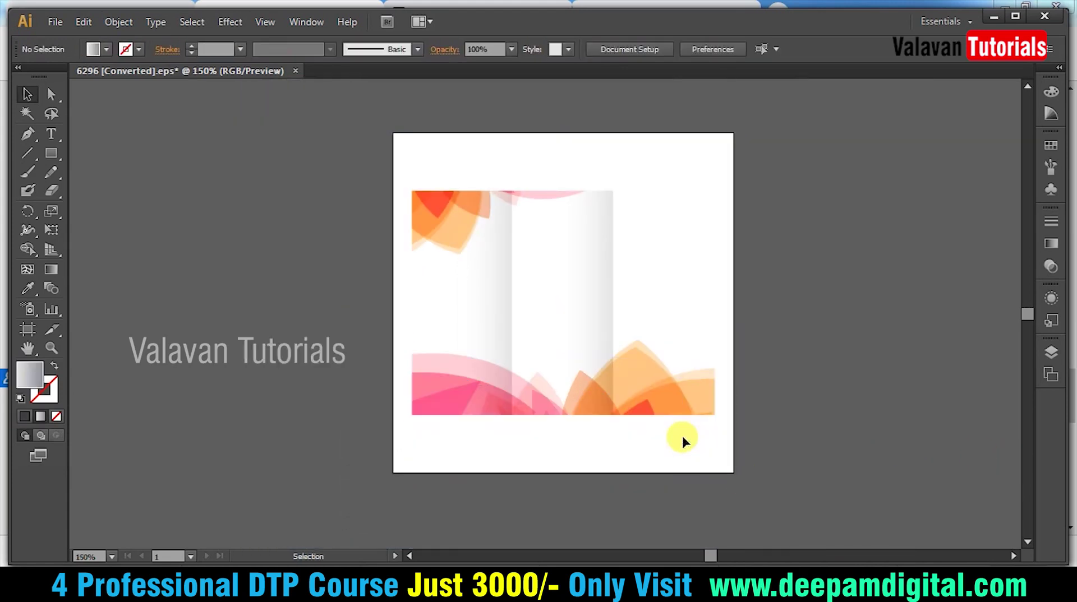
{"action": "left_click_drag", "start_coordinate": [337, 169], "coordinate": [770, 421]}
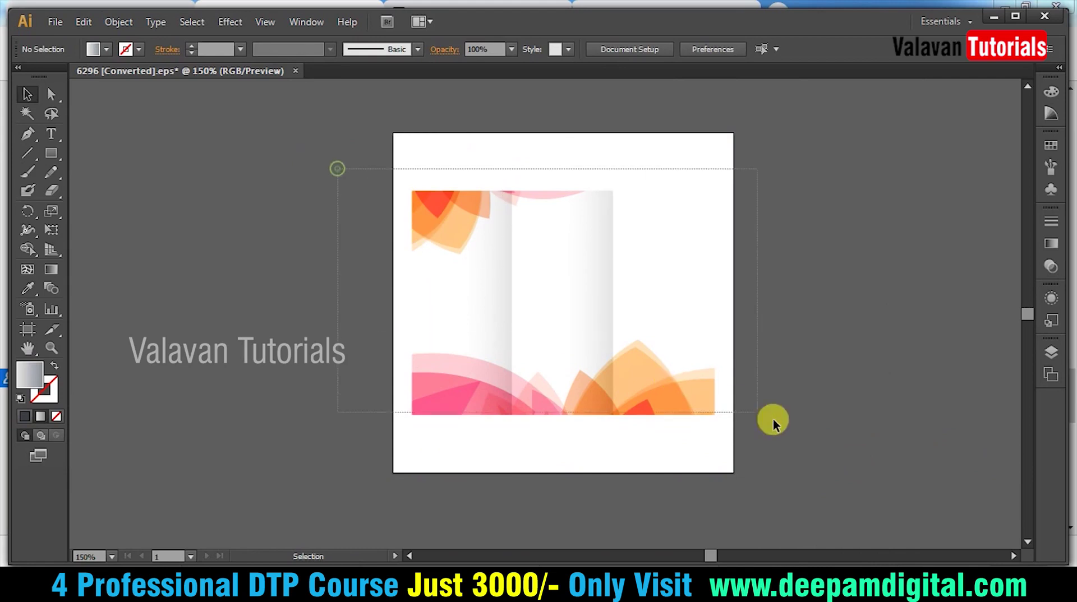
{"action": "key", "text": "Delete"}
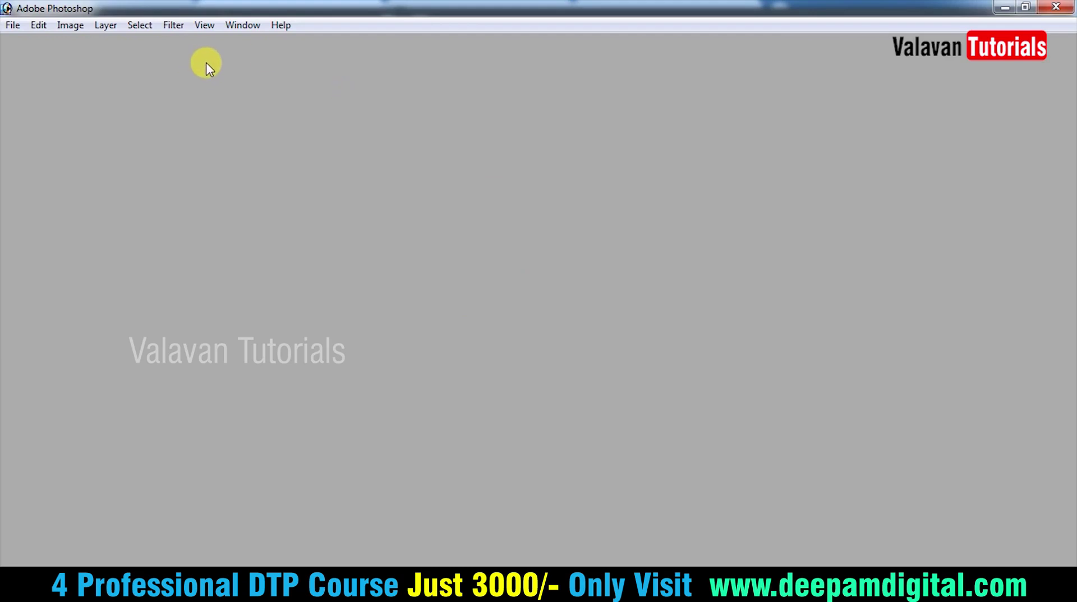
Create a new A4 document and rotate its canvas 90° clockwise to landscape
{"action": "key", "text": "ctrl+n"}
{"action": "left_click", "coordinate": [579, 224]}
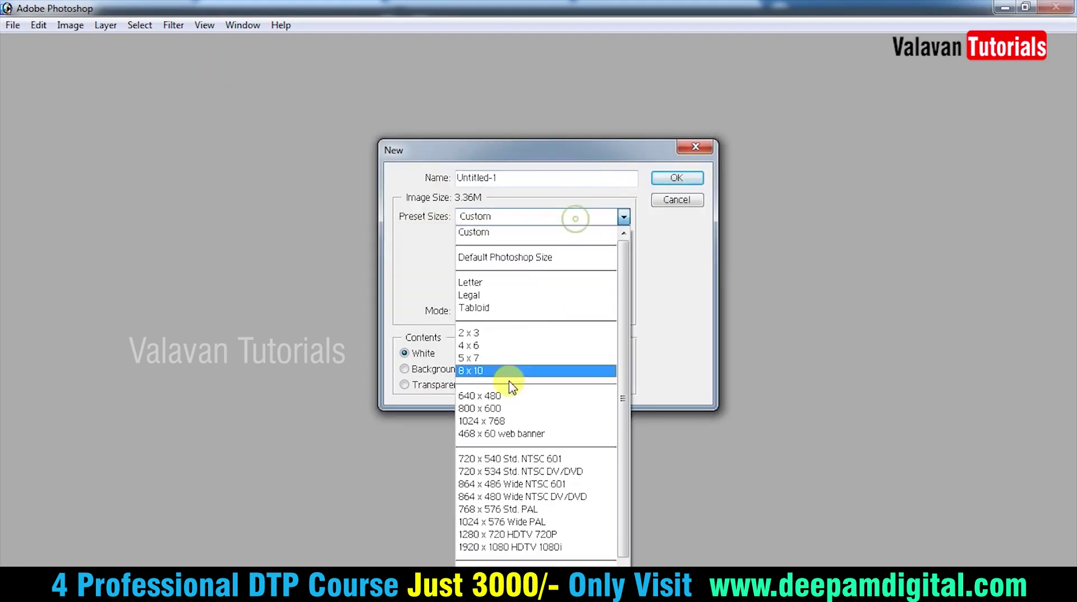
{"action": "left_click", "coordinate": [535, 565]}
{"action": "left_click", "coordinate": [677, 178]}
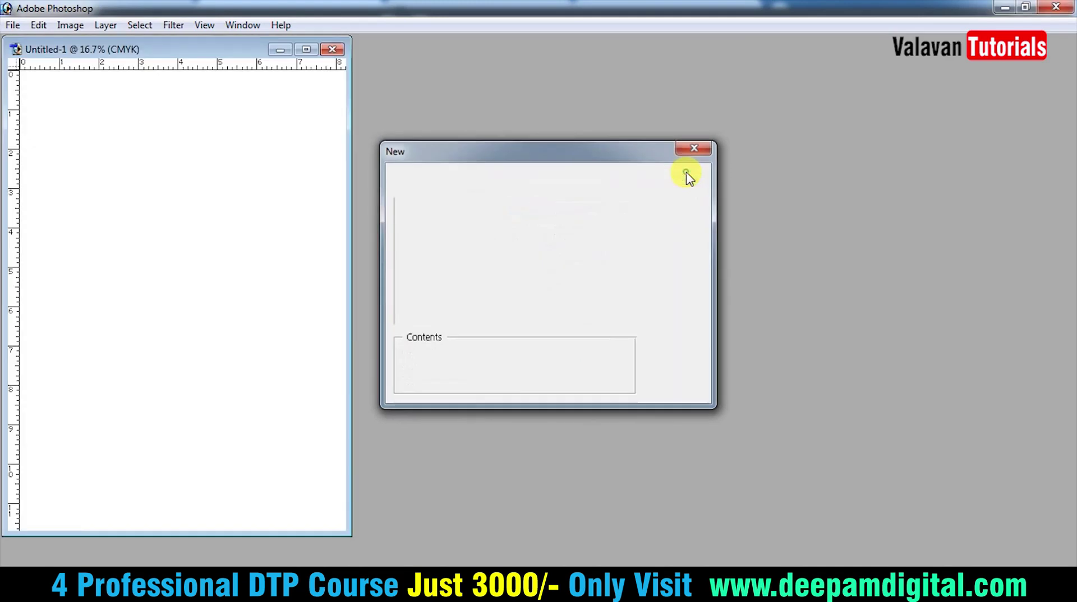
{"action": "left_click", "coordinate": [306, 49]}
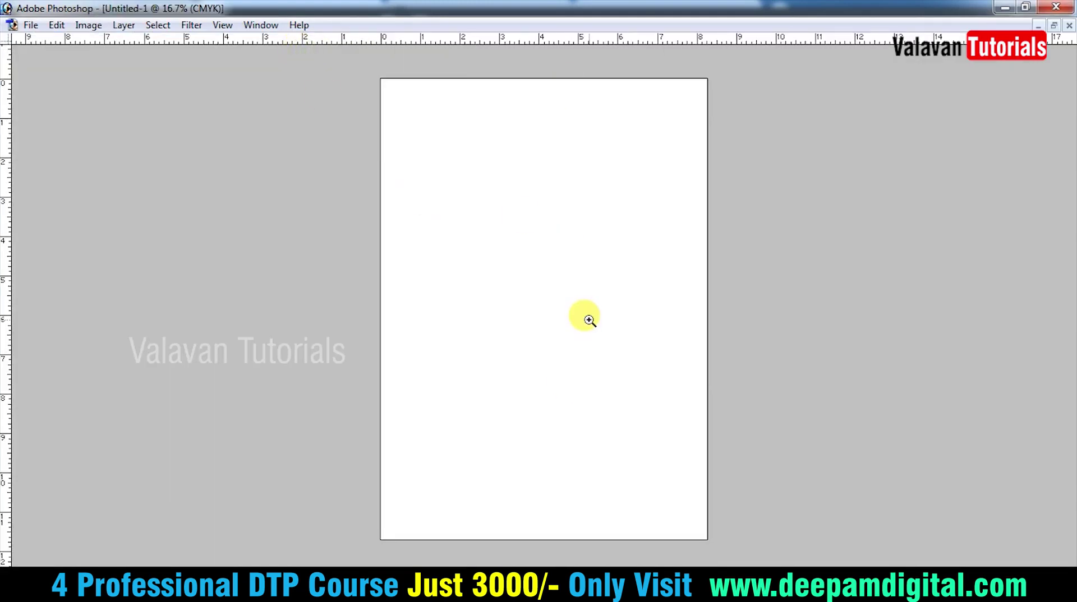
{"action": "left_click", "coordinate": [88, 25]}
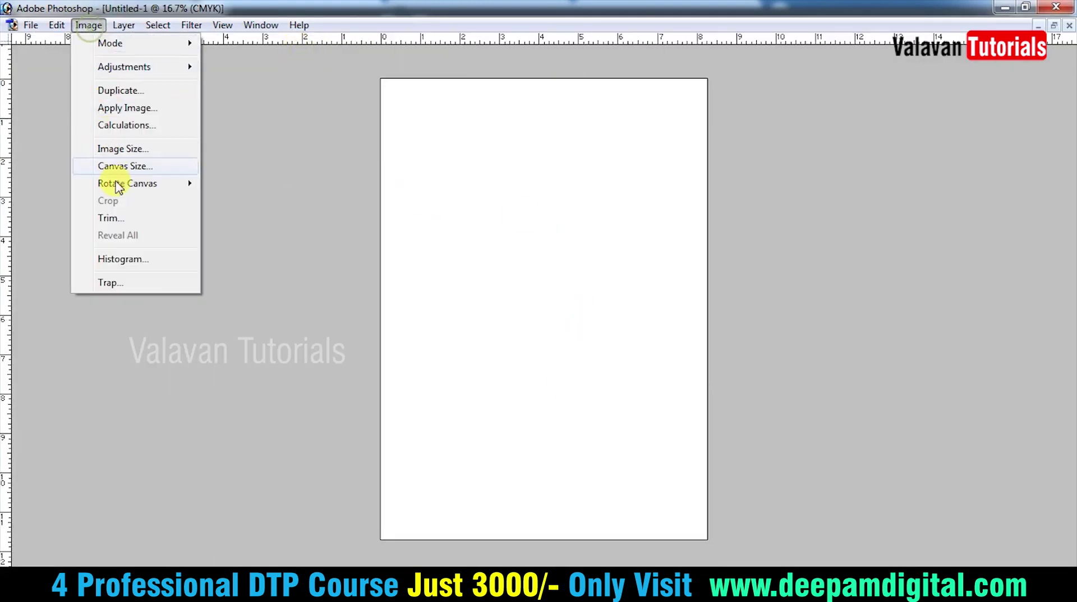
{"action": "mouse_move", "coordinate": [127, 183]}
{"action": "left_click", "coordinate": [247, 201]}
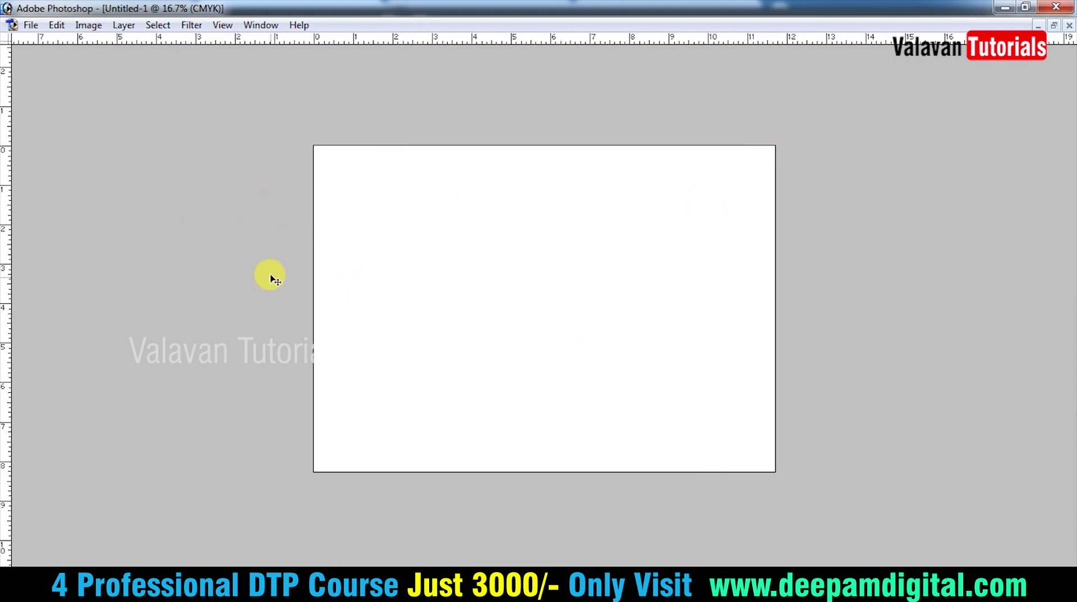
Paste the floral tri-fold background as pixels and scale it to fill the canvas
{"action": "left_click", "coordinate": [57, 25]}
{"action": "left_click", "coordinate": [35, 176]}
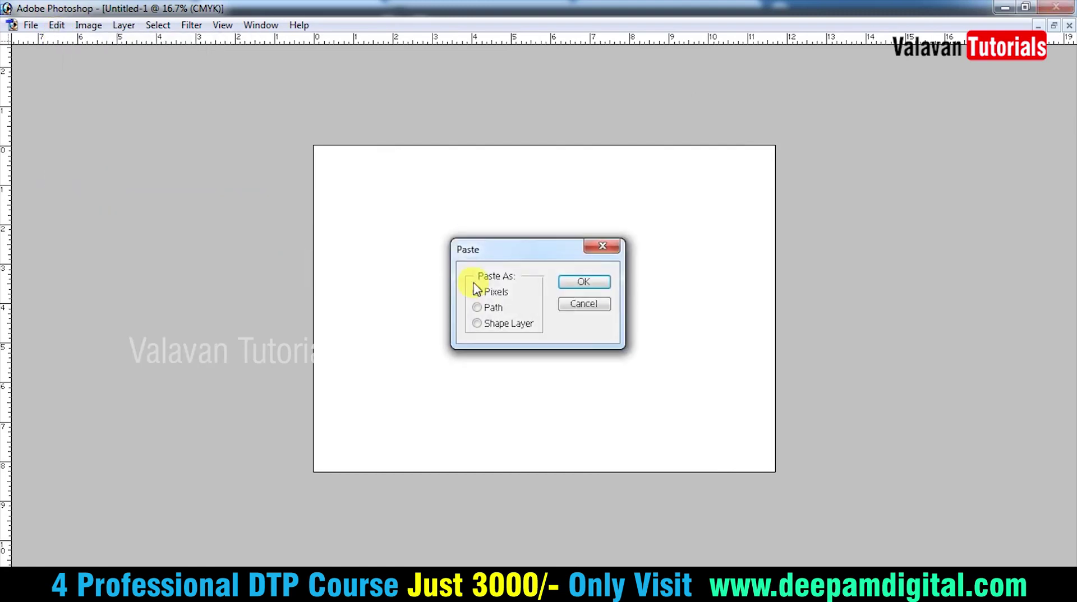
{"action": "left_click", "coordinate": [604, 288]}
{"action": "left_click_drag", "start_coordinate": [614, 262], "coordinate": [772, 171]}
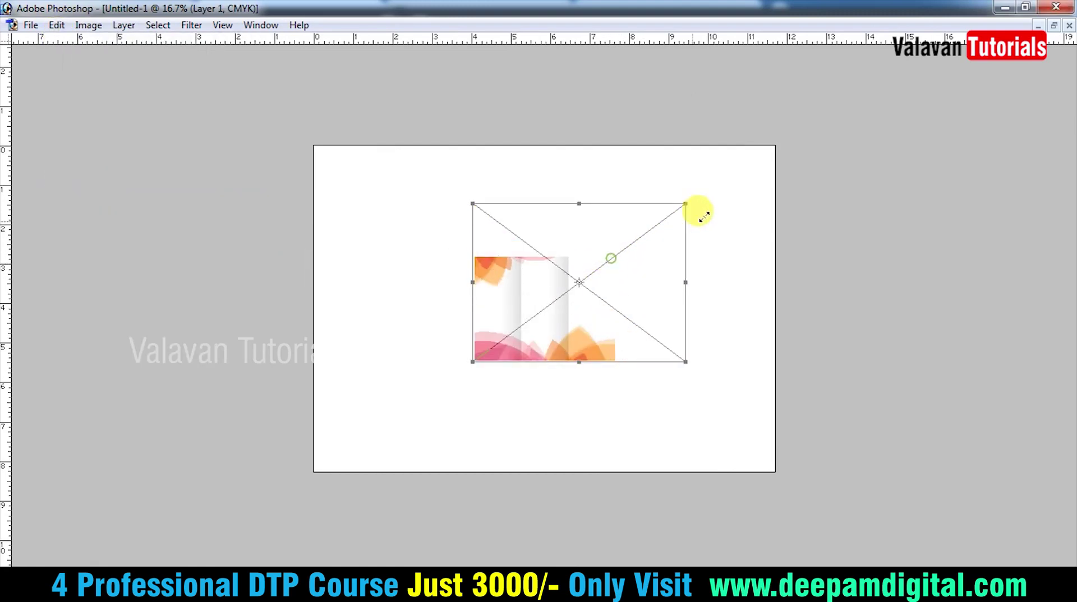
{"action": "left_click_drag", "start_coordinate": [472, 362], "coordinate": [370, 437]}
{"action": "left_click_drag", "start_coordinate": [483, 269], "coordinate": [496, 268]}
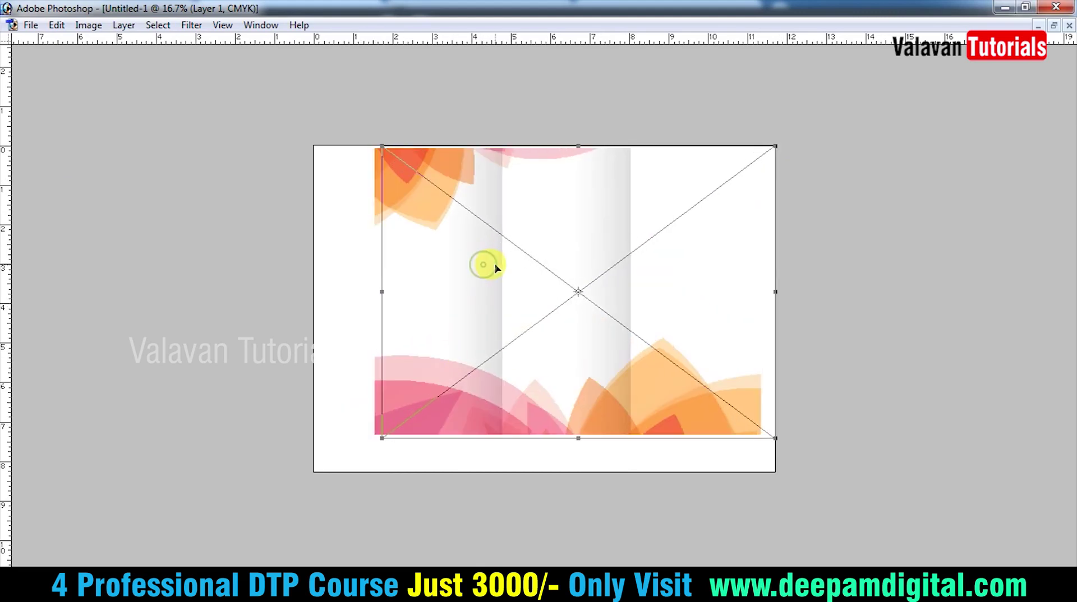
{"action": "left_click_drag", "start_coordinate": [383, 439], "coordinate": [302, 470]}
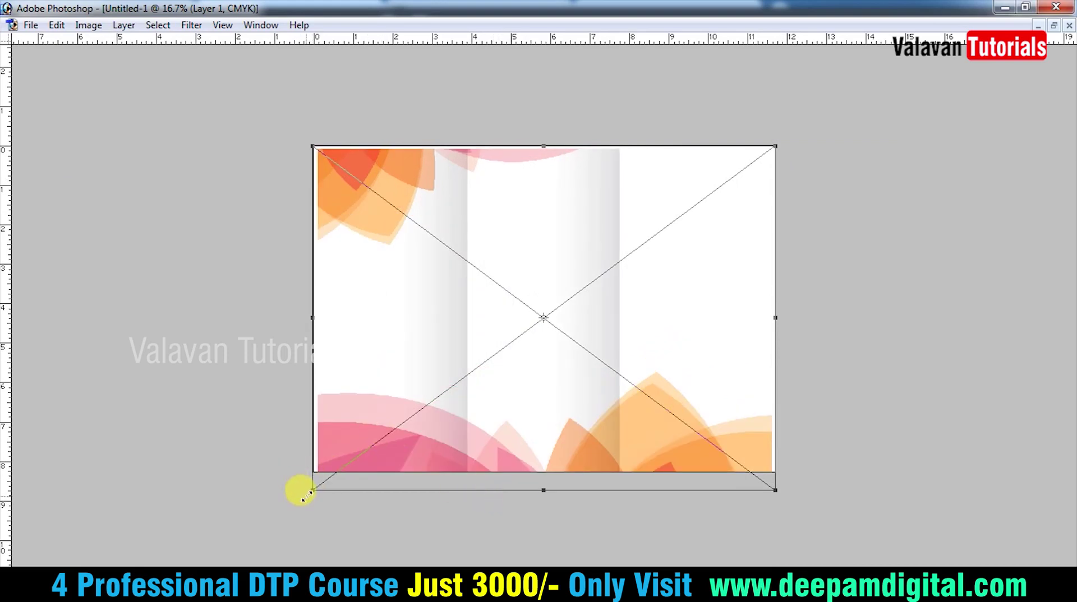
{"action": "key", "text": "Return"}
{"action": "left_click_drag", "start_coordinate": [514, 341], "coordinate": [515, 344]}
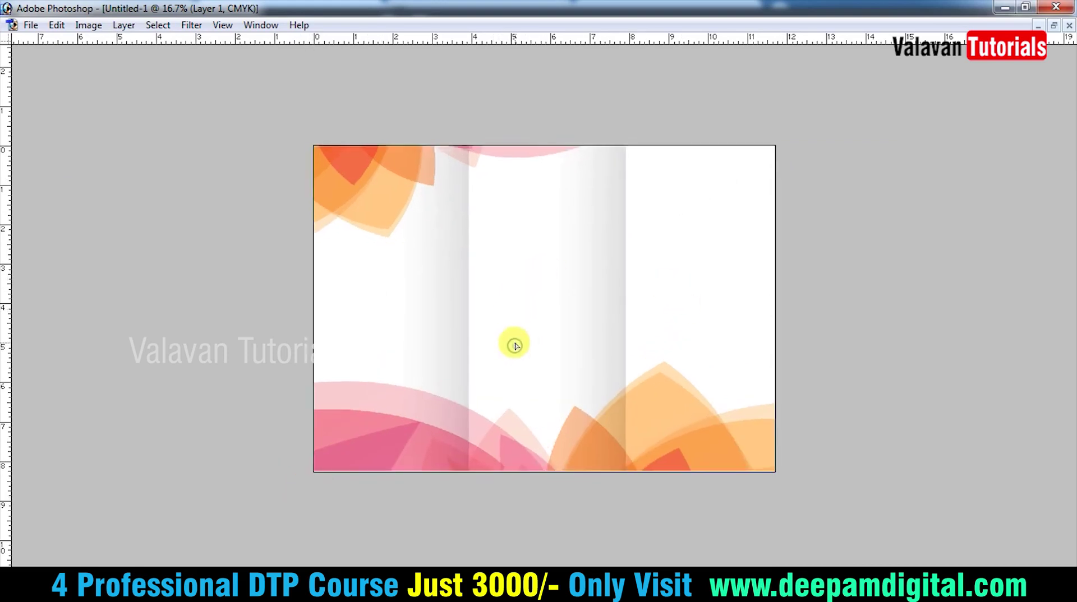
{"action": "key", "text": "ctrl+t"}
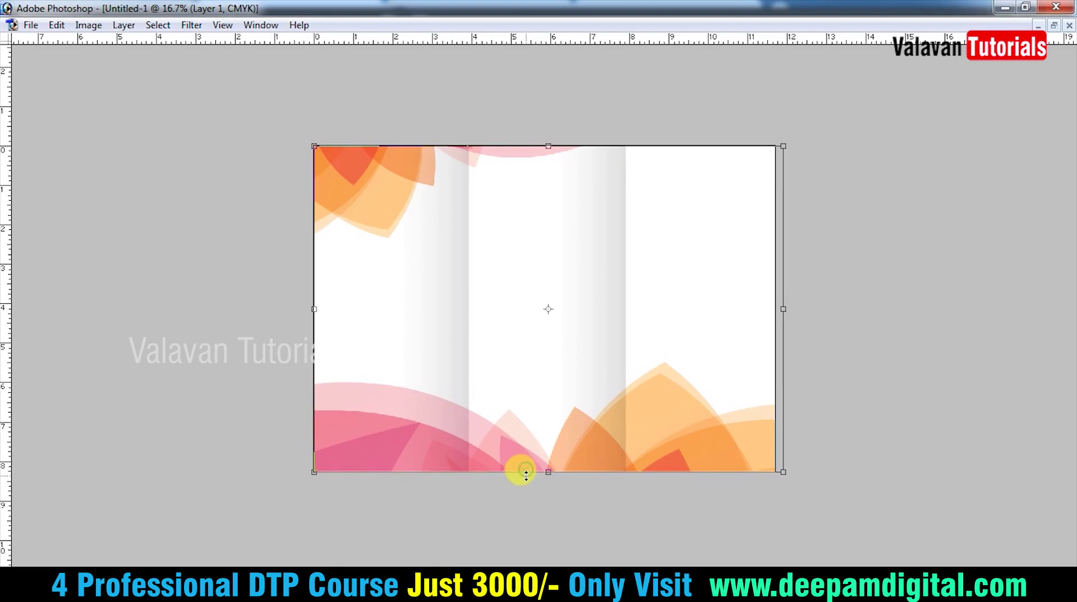
{"action": "double_click", "coordinate": [523, 441]}
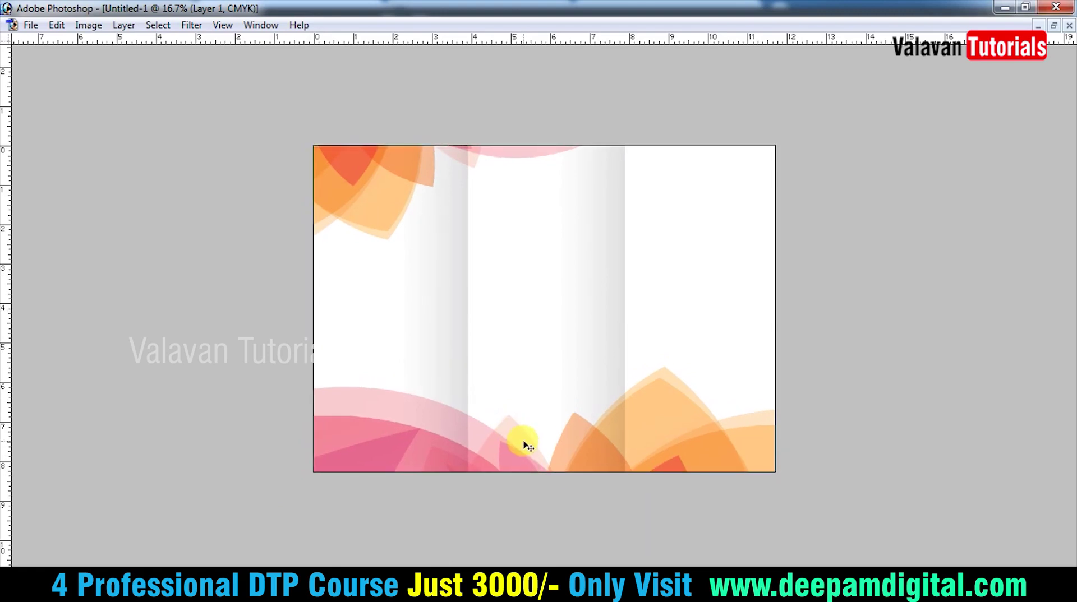
{"action": "key", "text": "ctrl+0"}
Add vertical fold guides at positions 33.3 and 66.6
{"action": "key", "text": "ctrl+minus"}
{"action": "left_click", "coordinate": [593, 363]}
{"action": "right_click", "coordinate": [759, 179]}
{"action": "left_click", "coordinate": [785, 193]}
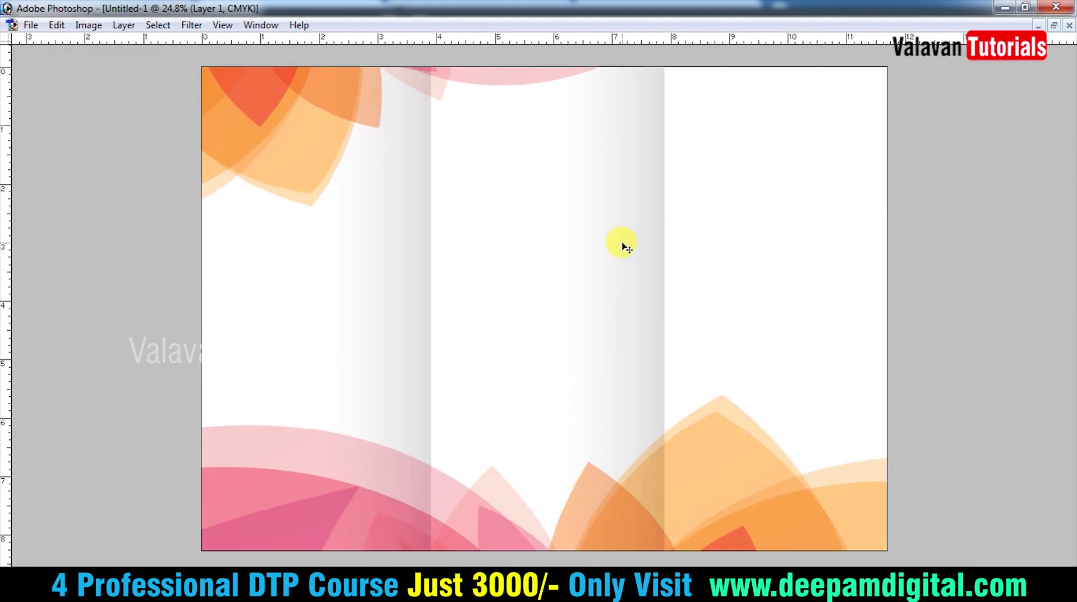
{"action": "key", "text": "alt+v"}
{"action": "key", "text": "e"}
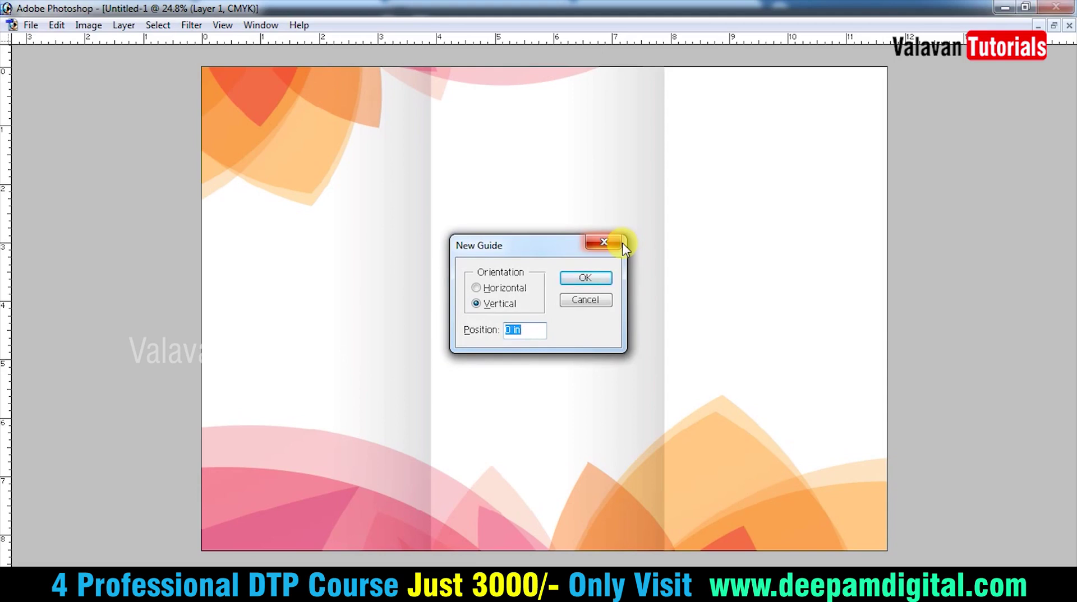
{"action": "type", "text": "33.3"}
{"action": "key", "text": "Return"}
{"action": "key", "text": "alt+v"}
{"action": "key", "text": "e"}
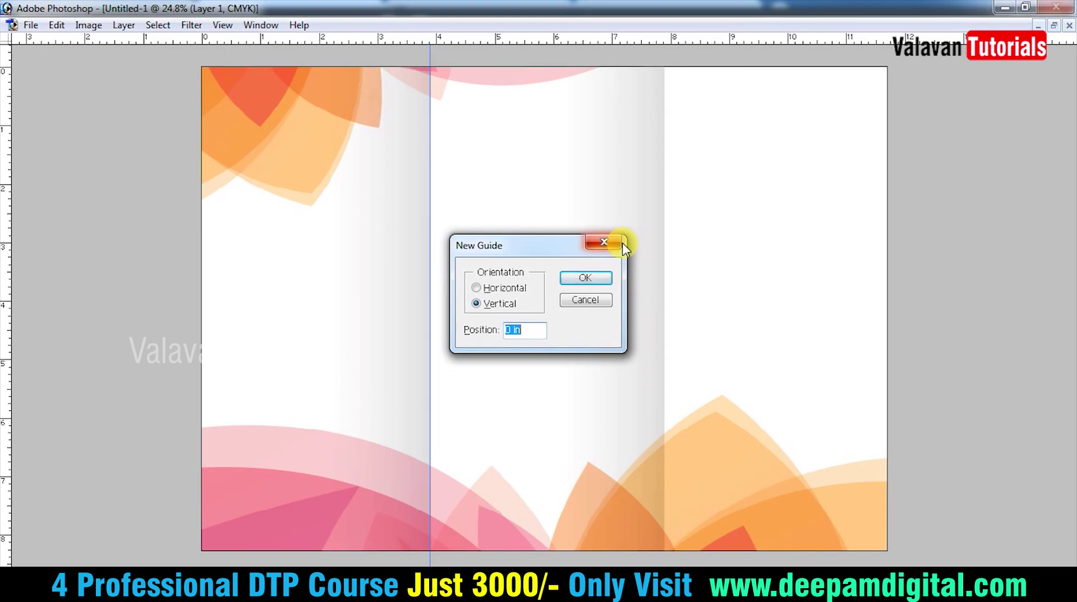
{"action": "type", "text": "66.6"}
{"action": "key", "text": "Return"}
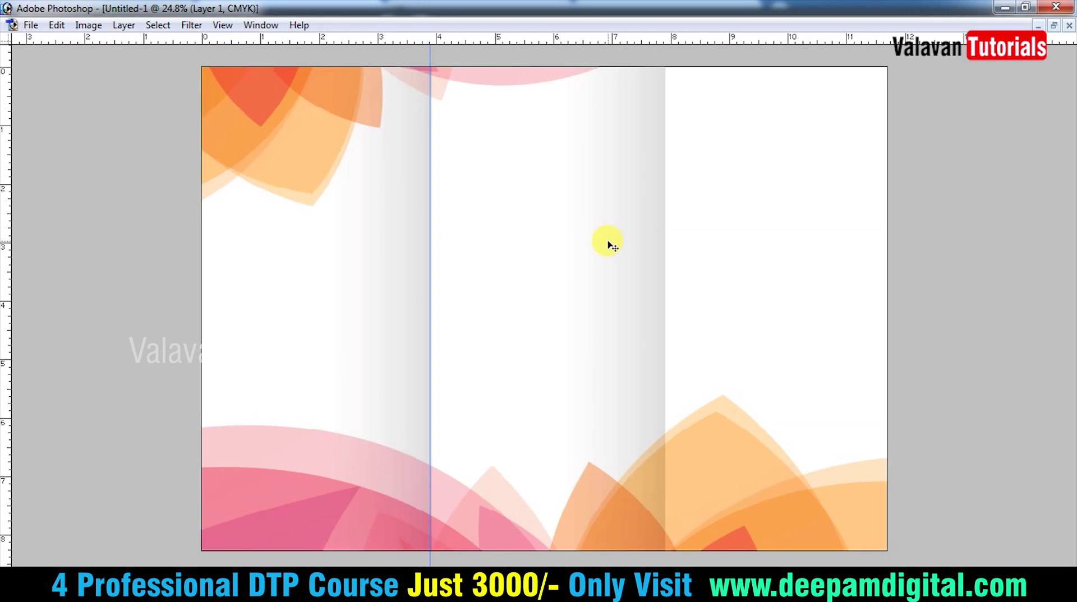
Narrow the background to fit the canvas width and add another vertical guide
{"action": "key", "text": "ctrl+t"}
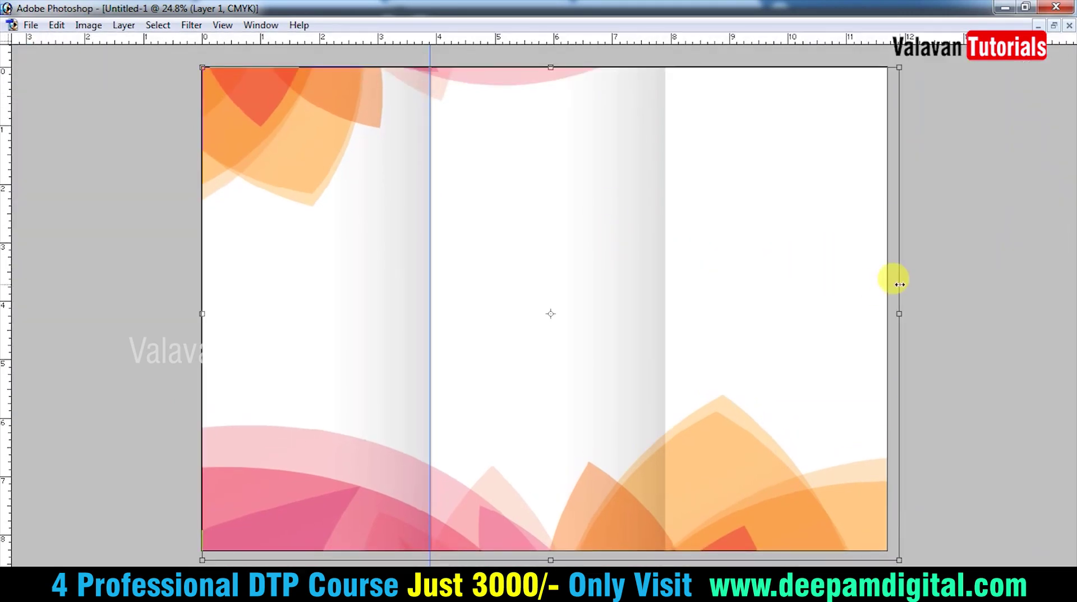
{"action": "left_click_drag", "start_coordinate": [899, 284], "coordinate": [887, 290]}
{"action": "key", "text": "Return"}
{"action": "key", "text": "alt+v"}
{"action": "key", "text": "e"}
{"action": "type", "text": "66.6"}
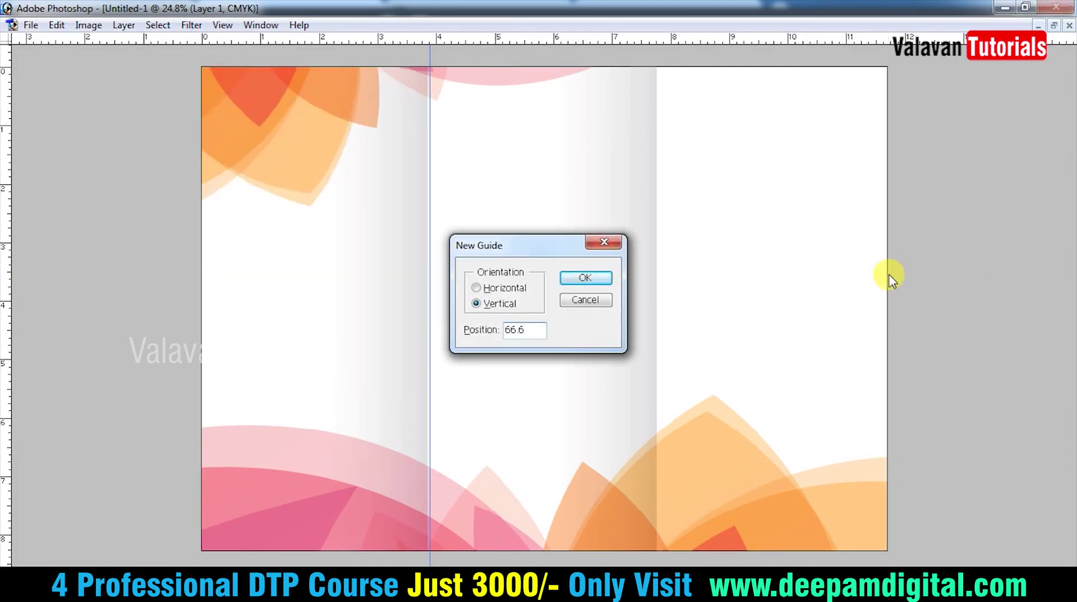
{"action": "key", "text": "Return"}
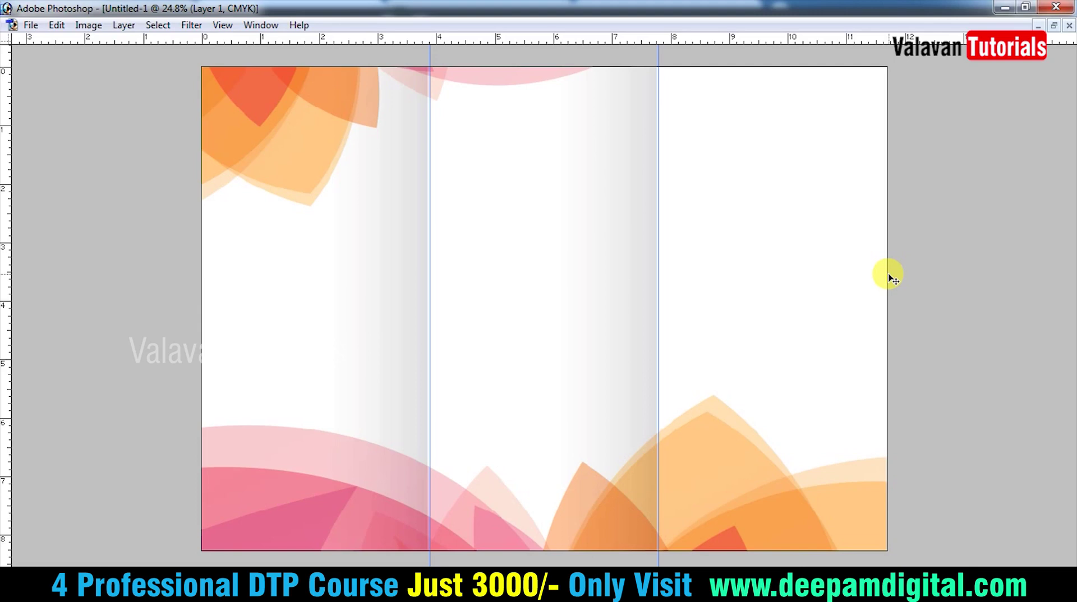
Add margin guides at position 5: vertical near the left edge, horizontal near the top
{"action": "key", "text": "alt+v"}
{"action": "type", "text": "e5m"}
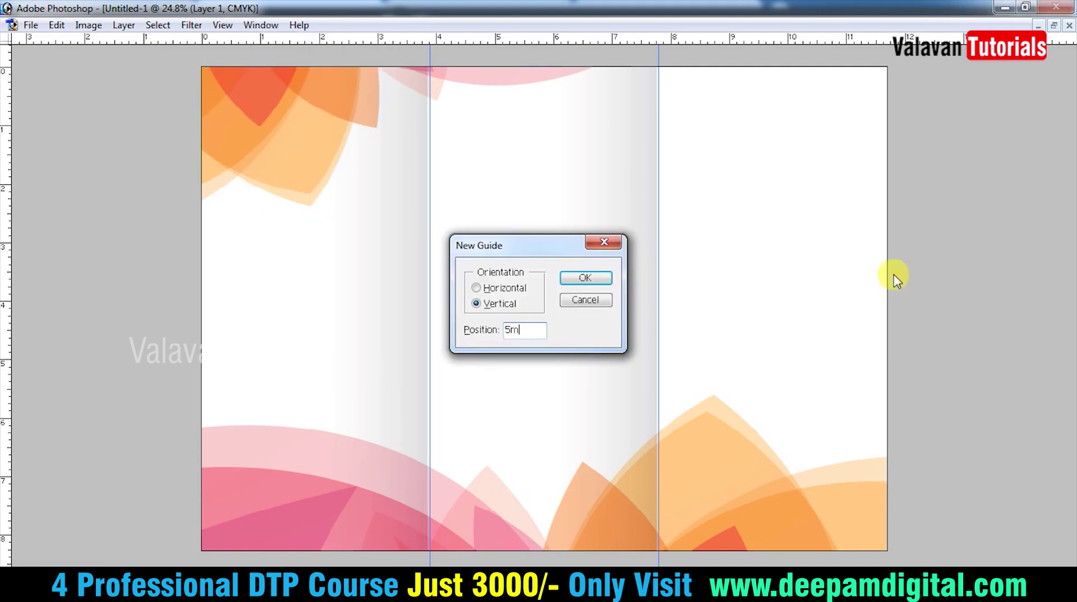
{"action": "key", "text": "Return"}
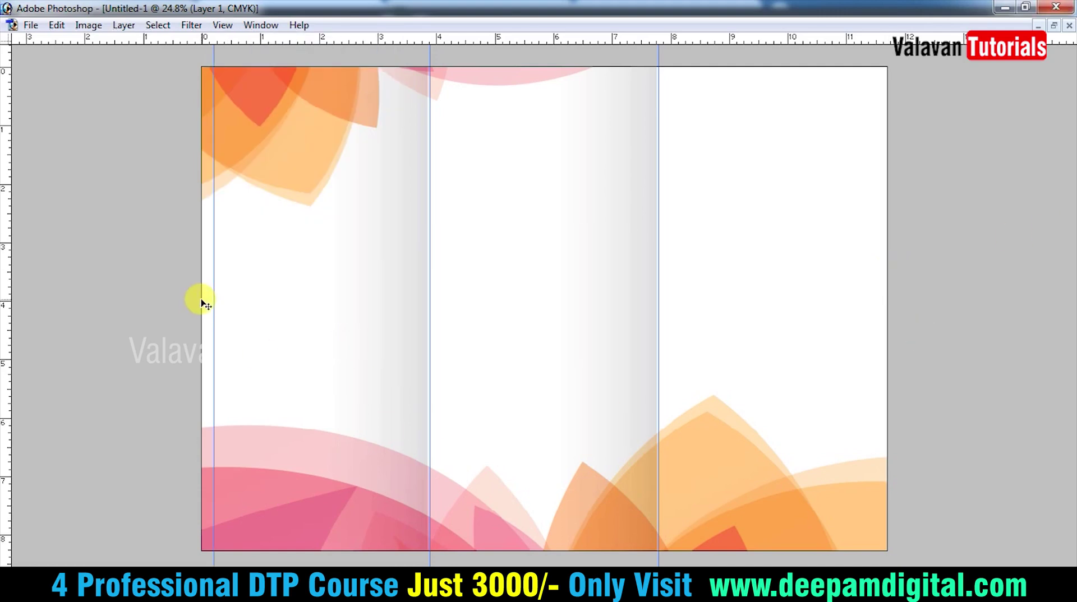
{"action": "key", "text": "alt+v"}
{"action": "type", "text": "e5"}
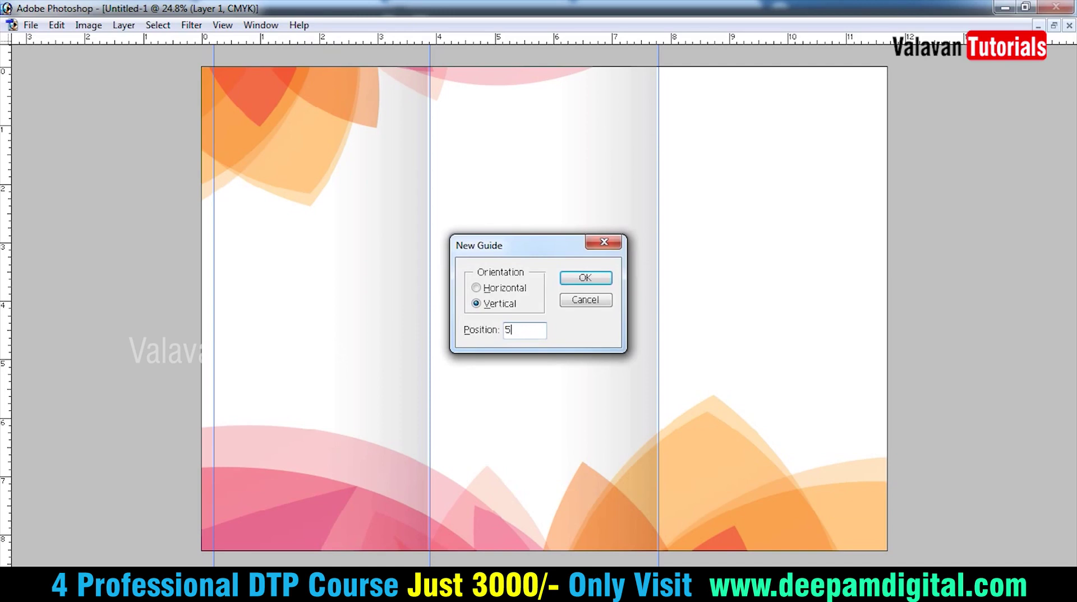
{"action": "key", "text": "alt+z"}
{"action": "key", "text": "Return"}
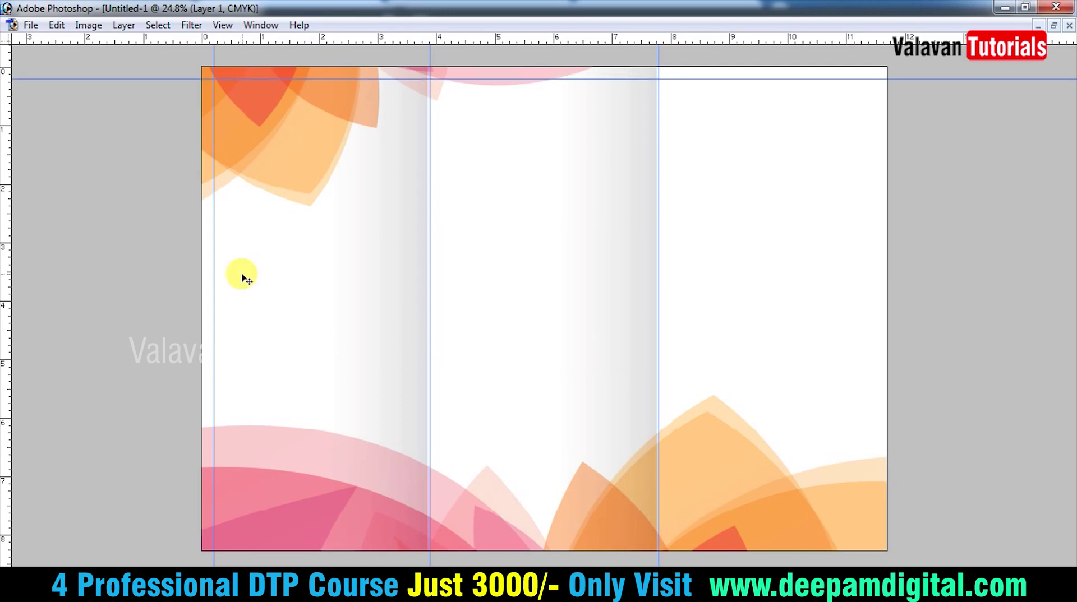
{"action": "key", "text": "ctrl+minus"}
Fill a narrow rectangular strip with red on a new layer
{"action": "key", "text": "m"}
{"action": "mouse_move", "coordinate": [276, 108]}
{"action": "left_mouse_down"}
{"action": "mouse_move", "coordinate": [326, 226]}
{"action": "mouse_move", "coordinate": [316, 260]}
{"action": "left_mouse_up"}
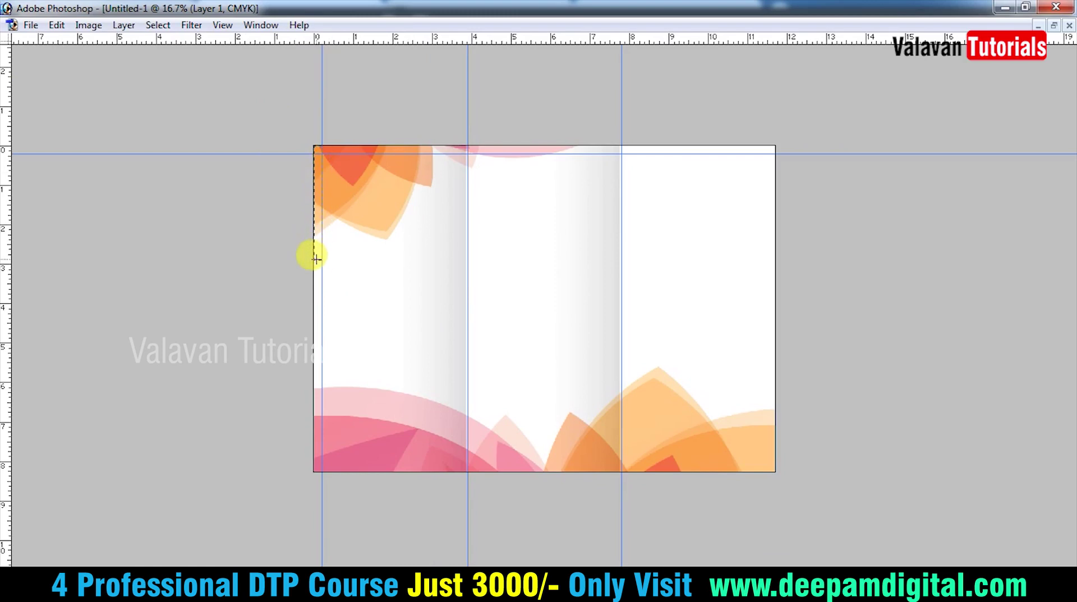
{"action": "key", "text": "ctrl+shift+n"}
{"action": "key", "text": "Return"}
{"action": "key", "text": "alt+BackSpace"}
Place gutter guides at the strip's edges around the first fold, then move it to the second fold
{"action": "key", "text": "z"}
{"action": "left_click_drag", "start_coordinate": [318, 260], "coordinate": [184, 106]}
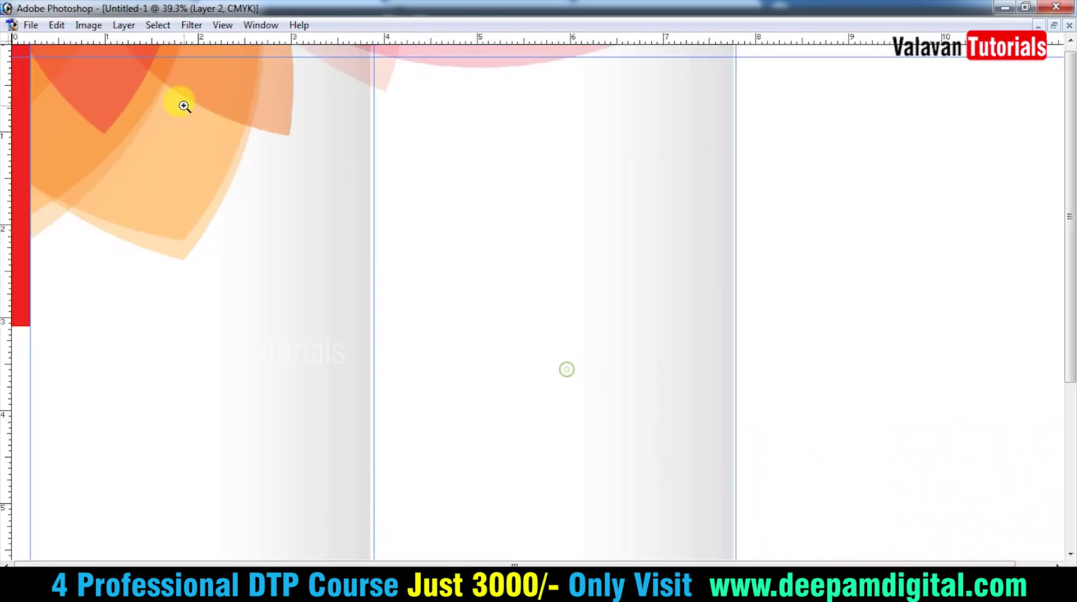
{"action": "left_click_drag", "start_coordinate": [25, 234], "coordinate": [368, 228]}
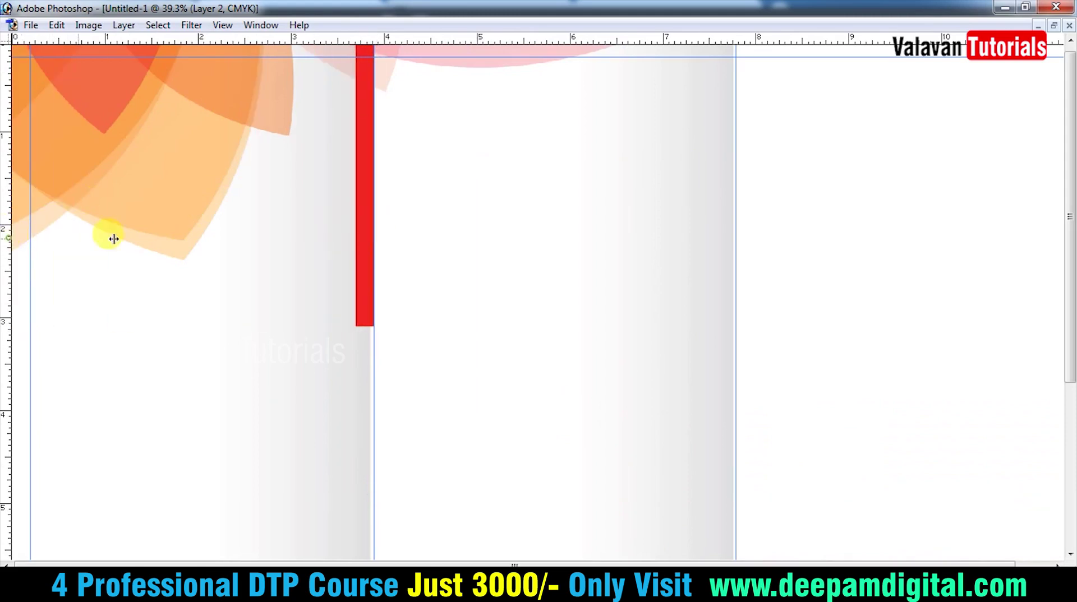
{"action": "mouse_move", "coordinate": [113, 239]}
{"action": "left_mouse_down"}
{"action": "mouse_move", "coordinate": [356, 235]}
{"action": "mouse_move", "coordinate": [400, 251]}
{"action": "mouse_move", "coordinate": [386, 251]}
{"action": "left_mouse_up"}
{"action": "left_click_drag", "start_coordinate": [11, 302], "coordinate": [392, 286]}
{"action": "left_click_drag", "start_coordinate": [529, 320], "coordinate": [494, 327]}
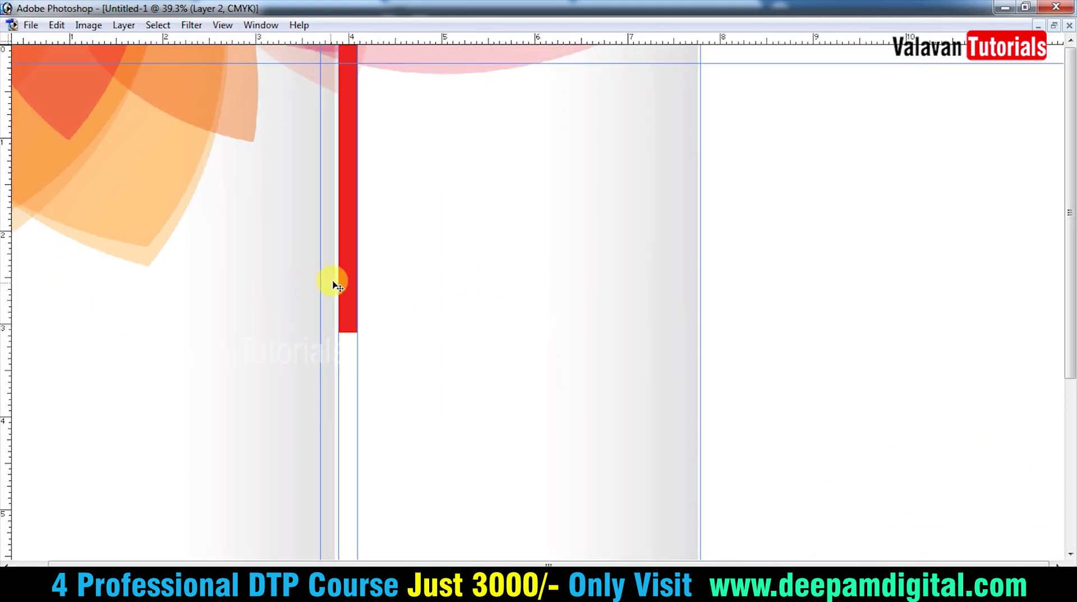
{"action": "left_click_drag", "start_coordinate": [347, 282], "coordinate": [691, 269]}
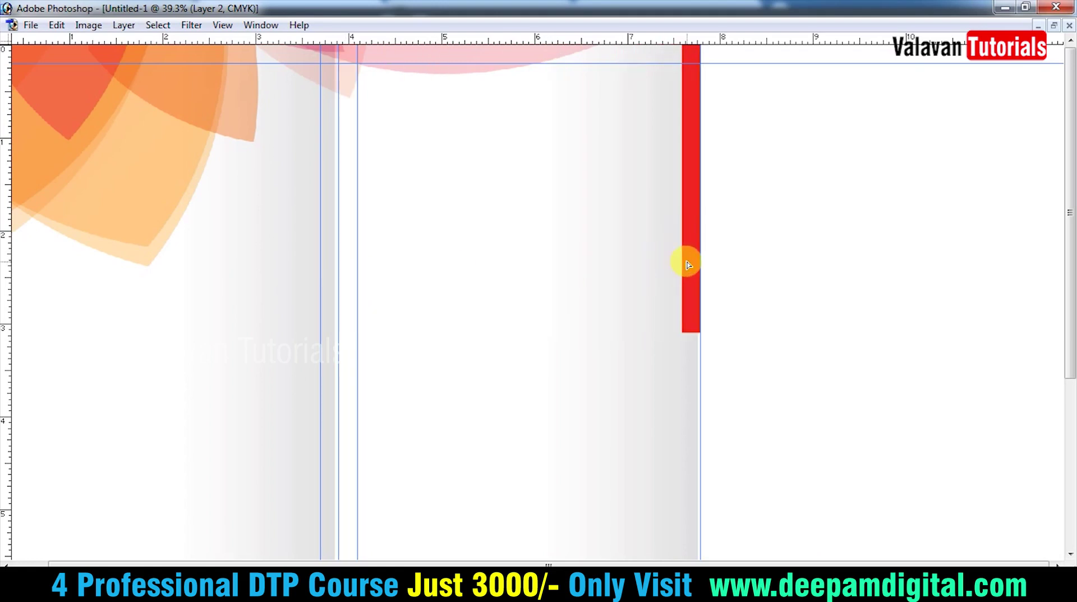
Guide the strip's left edge at the second fold and align the strip to the right edge
{"action": "mouse_move", "coordinate": [5, 293]}
{"action": "left_mouse_down"}
{"action": "mouse_move", "coordinate": [680, 286]}
{"action": "mouse_move", "coordinate": [718, 297]}
{"action": "left_mouse_up"}
{"action": "right_click", "coordinate": [689, 257]}
{"action": "left_click", "coordinate": [730, 270]}
{"action": "key", "text": "ctrl+a"}
{"action": "key", "text": "alt+l"}
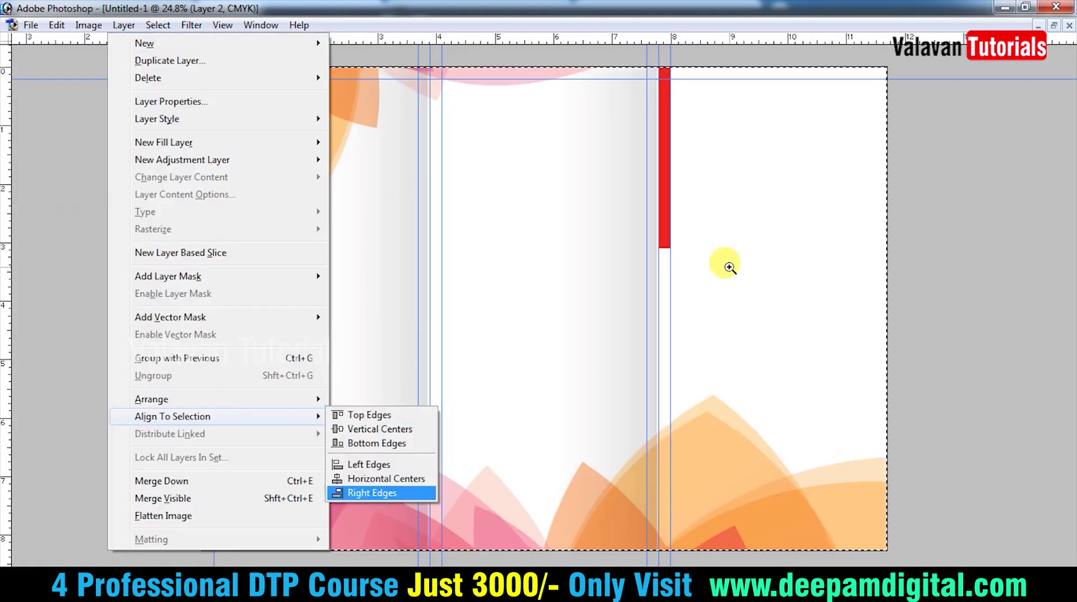
{"action": "key", "text": "Return"}
Move the red strip into the right panel and rotate it to lie horizontally
{"action": "left_click_drag", "start_coordinate": [878, 283], "coordinate": [781, 118]}
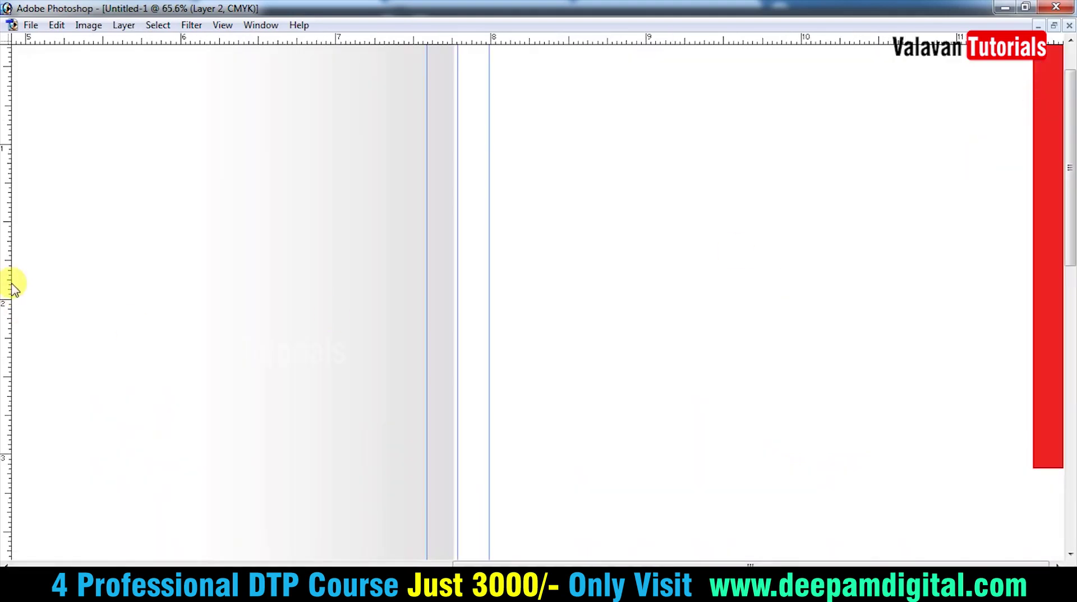
{"action": "right_click", "coordinate": [956, 293]}
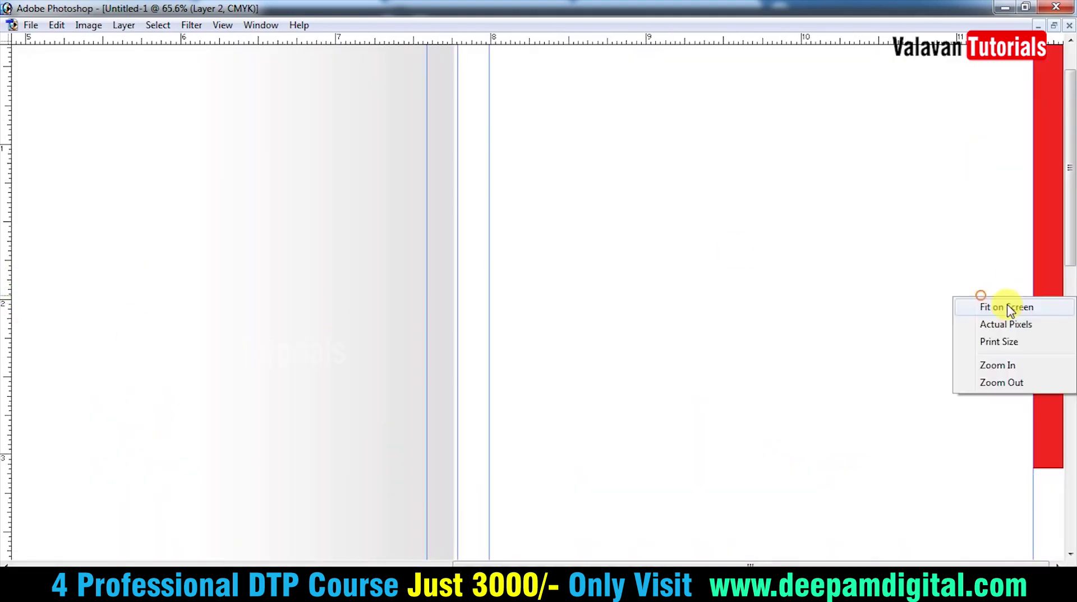
{"action": "left_click", "coordinate": [978, 306]}
{"action": "left_click_drag", "start_coordinate": [884, 245], "coordinate": [849, 332]}
{"action": "left_click_drag", "start_coordinate": [781, 385], "coordinate": [673, 494]}
{"action": "key", "text": "ctrl+t"}
{"action": "mouse_move", "coordinate": [788, 295]}
{"action": "left_mouse_down"}
{"action": "mouse_move", "coordinate": [822, 309]}
{"action": "mouse_move", "coordinate": [840, 368]}
{"action": "left_mouse_up"}
{"action": "key", "text": "Return"}
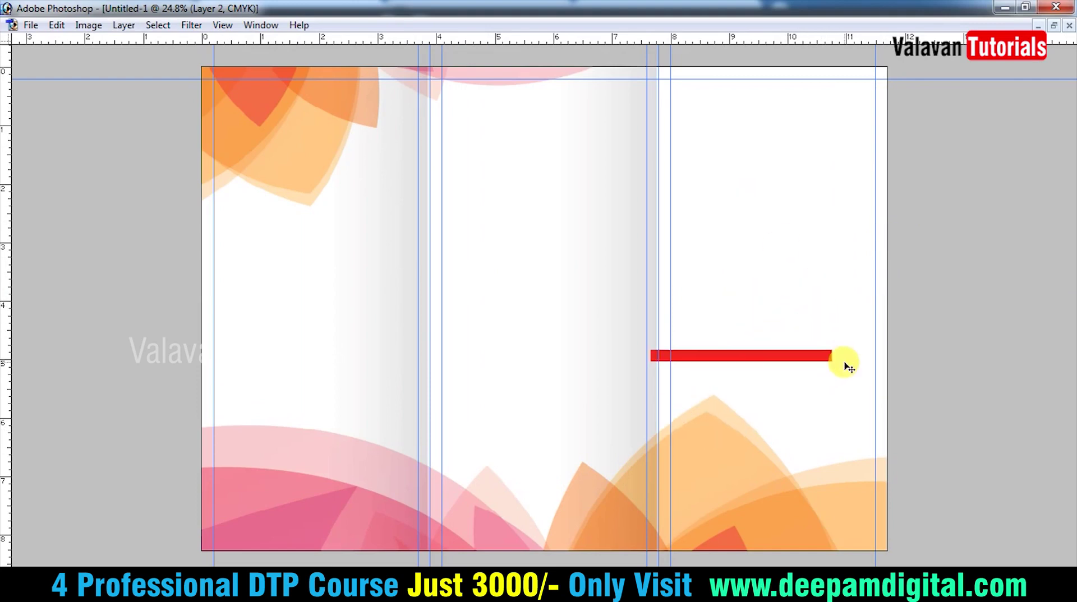
Align the strip to the bottom edge, guide its top edge as a margin, then delete it
{"action": "key", "text": "alt+l"}
{"action": "key", "text": "i"}
{"action": "key", "text": "b"}
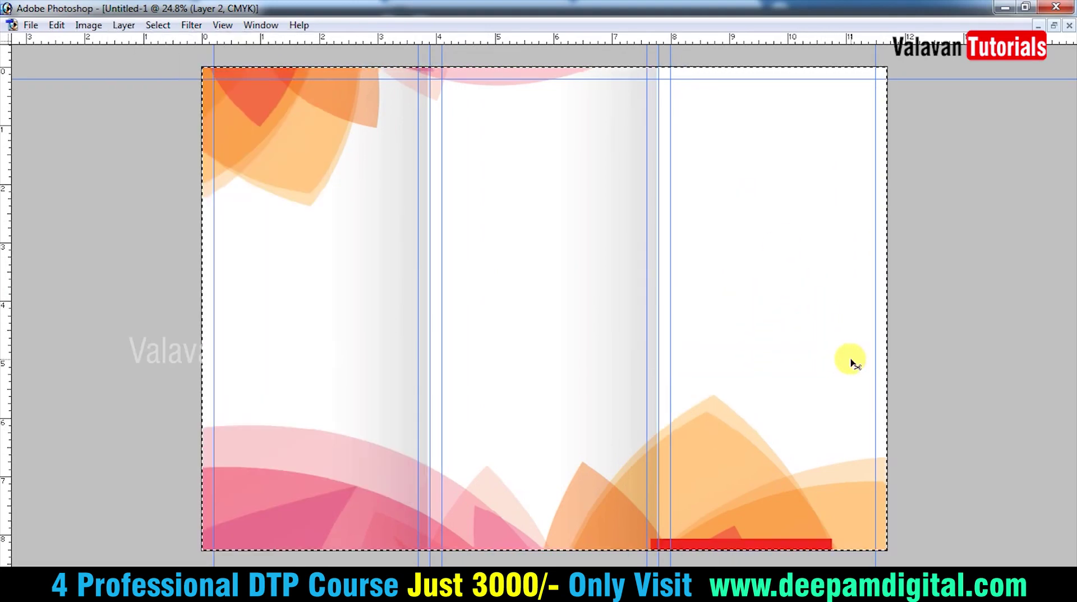
{"action": "left_click_drag", "start_coordinate": [708, 38], "coordinate": [746, 504]}
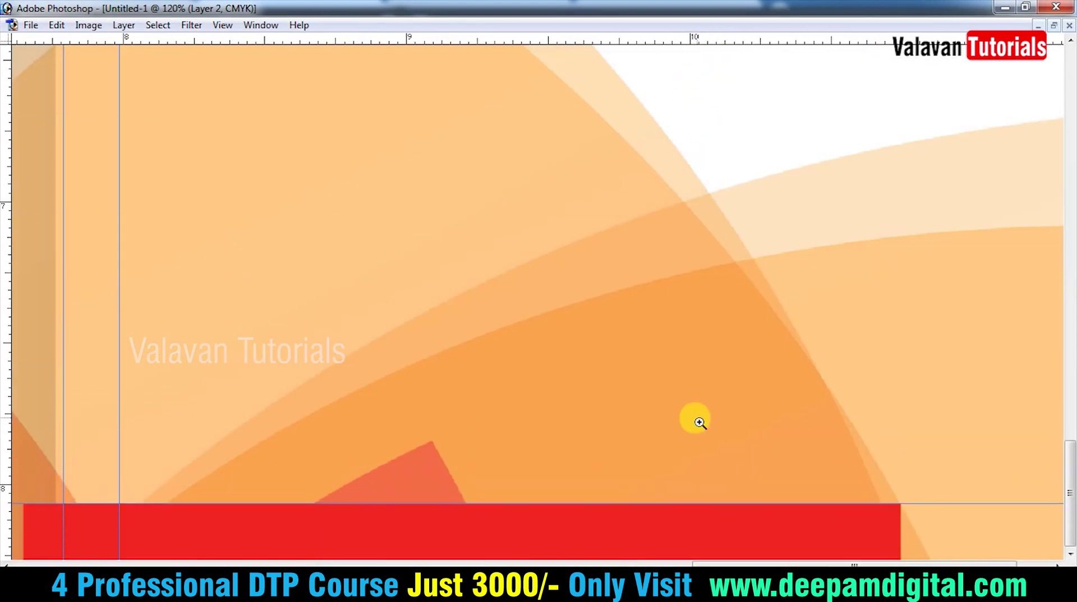
{"action": "key", "text": "ctrl+0"}
{"action": "key", "text": "Delete"}
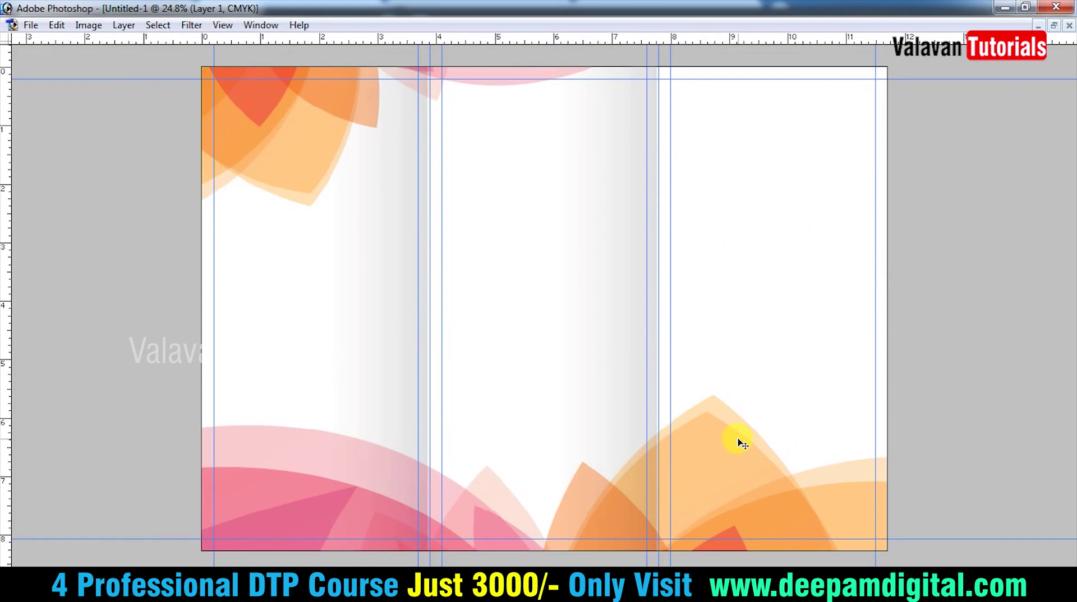
Lock the guides, briefly unlocking to adjust one vertical guide before relocking
{"action": "key", "text": "ctrl+minus"}
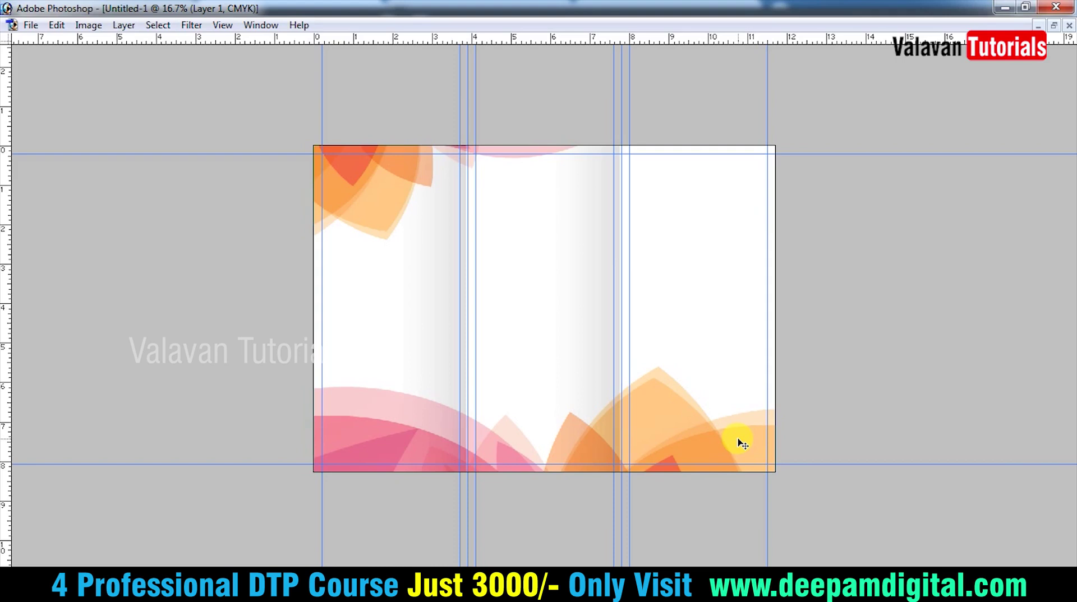
{"action": "key", "text": "ctrl+plus"}
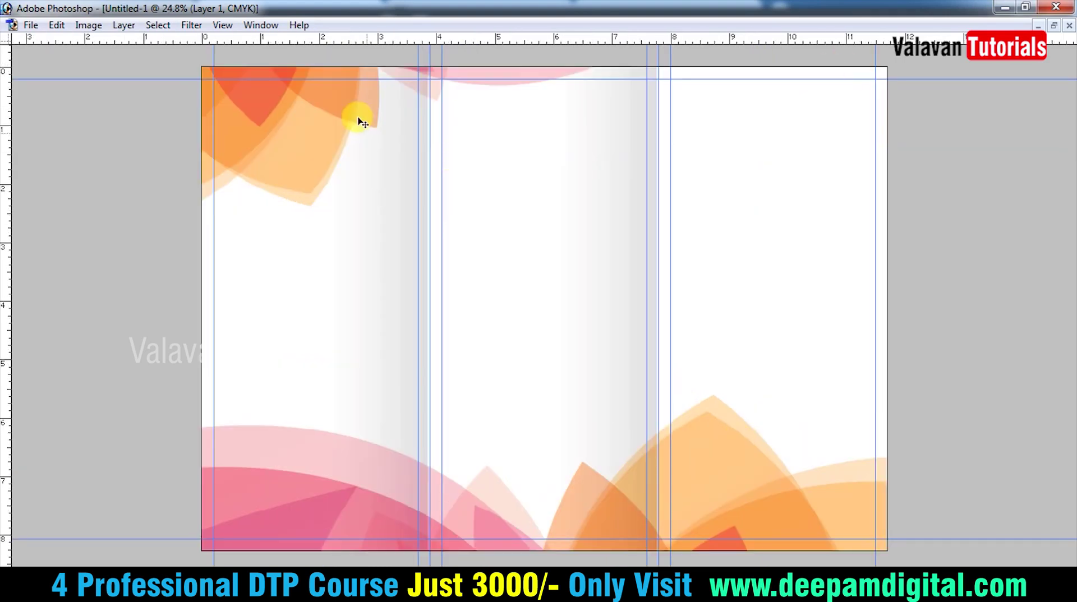
{"action": "left_click", "coordinate": [222, 24]}
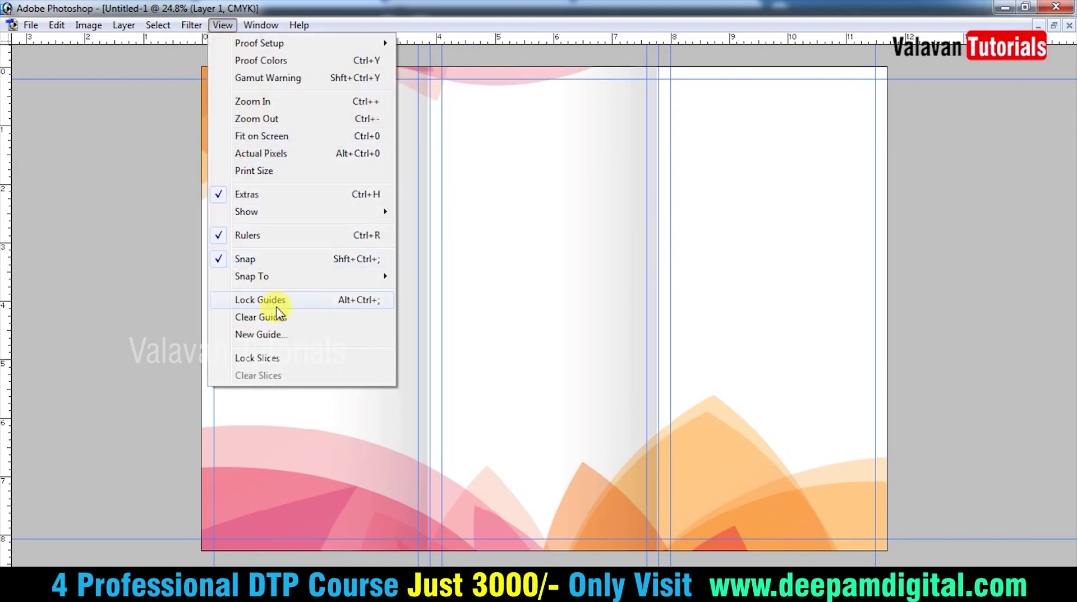
{"action": "left_click", "coordinate": [316, 304]}
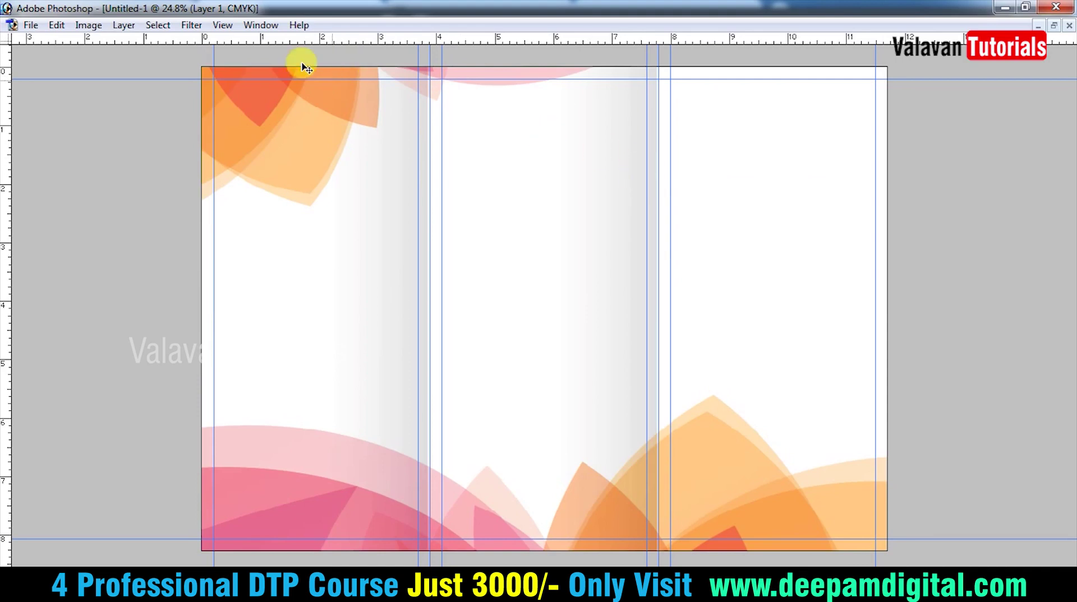
{"action": "left_click", "coordinate": [223, 26]}
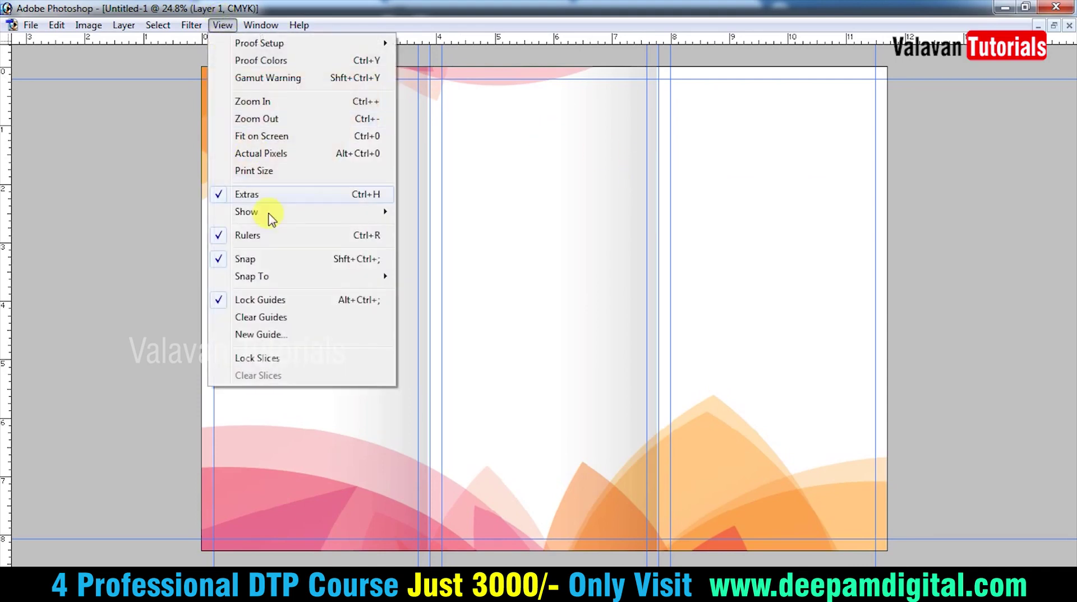
{"action": "left_click", "coordinate": [261, 300]}
{"action": "mouse_move", "coordinate": [435, 118]}
{"action": "left_mouse_down"}
{"action": "mouse_move", "coordinate": [654, 142]}
{"action": "mouse_move", "coordinate": [430, 99]}
{"action": "left_mouse_up"}
{"action": "left_click", "coordinate": [223, 26]}
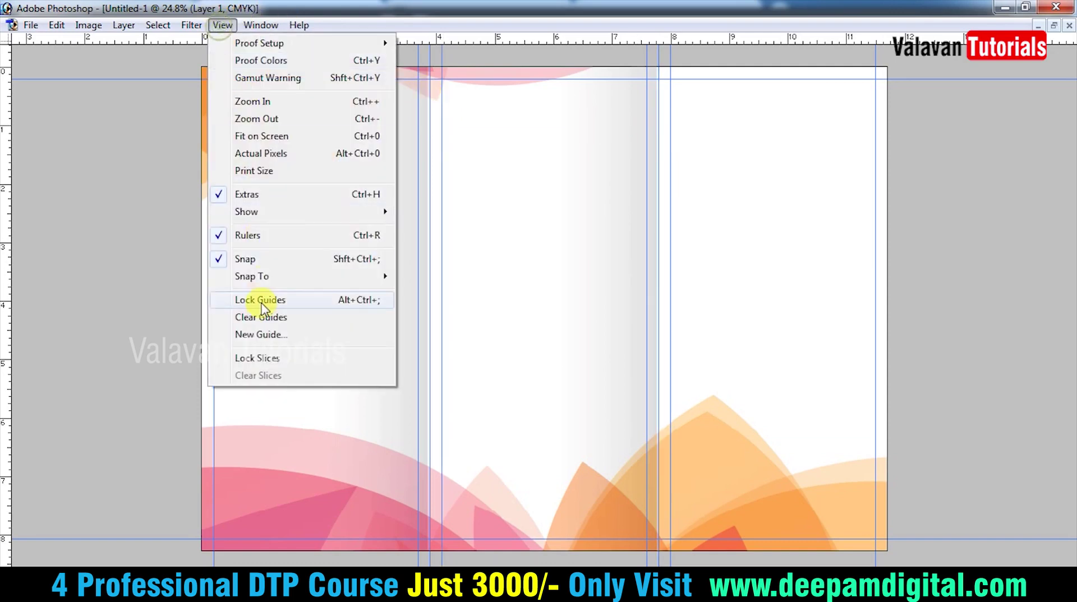
{"action": "left_click", "coordinate": [261, 300]}
{"action": "key", "text": "z"}
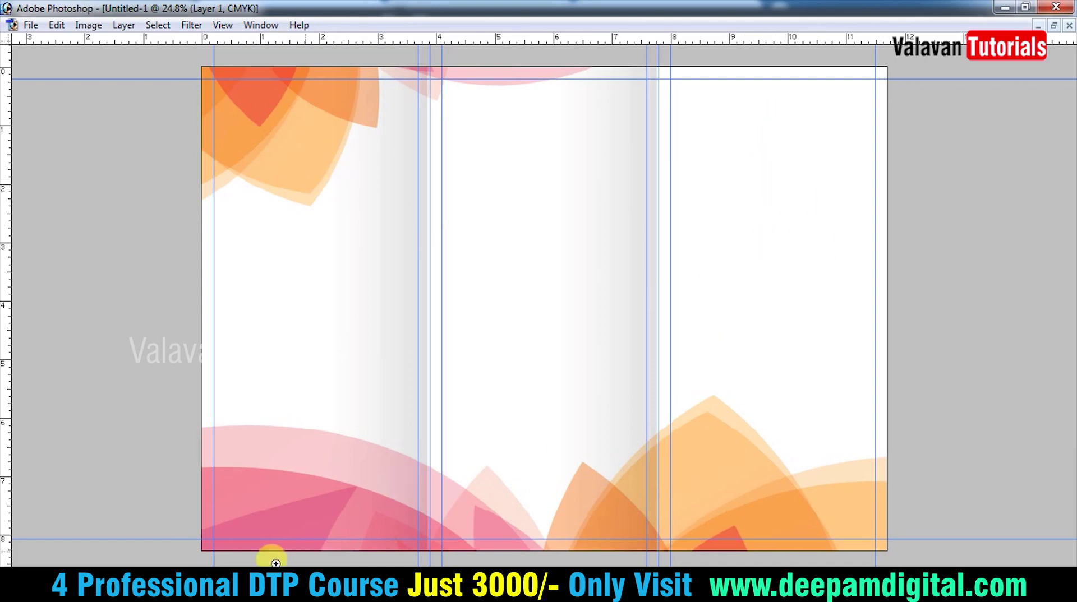
Open aarees offer.psd and drag its acai juice bottle into the brochure's right panel
{"action": "key", "text": "ctrl+o"}
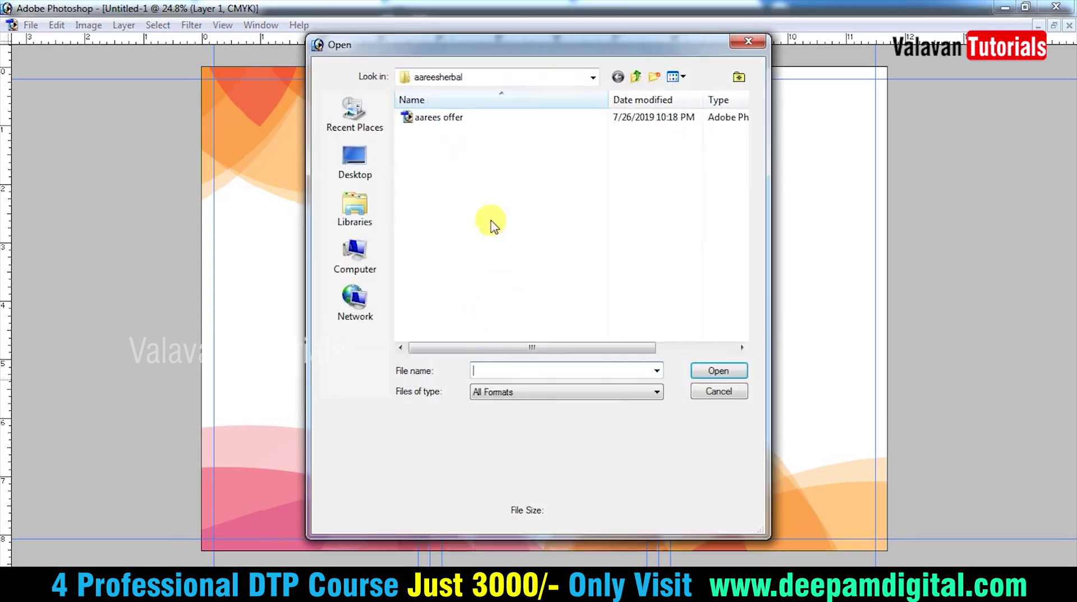
{"action": "left_click", "coordinate": [444, 112]}
{"action": "double_click", "coordinate": [445, 112]}
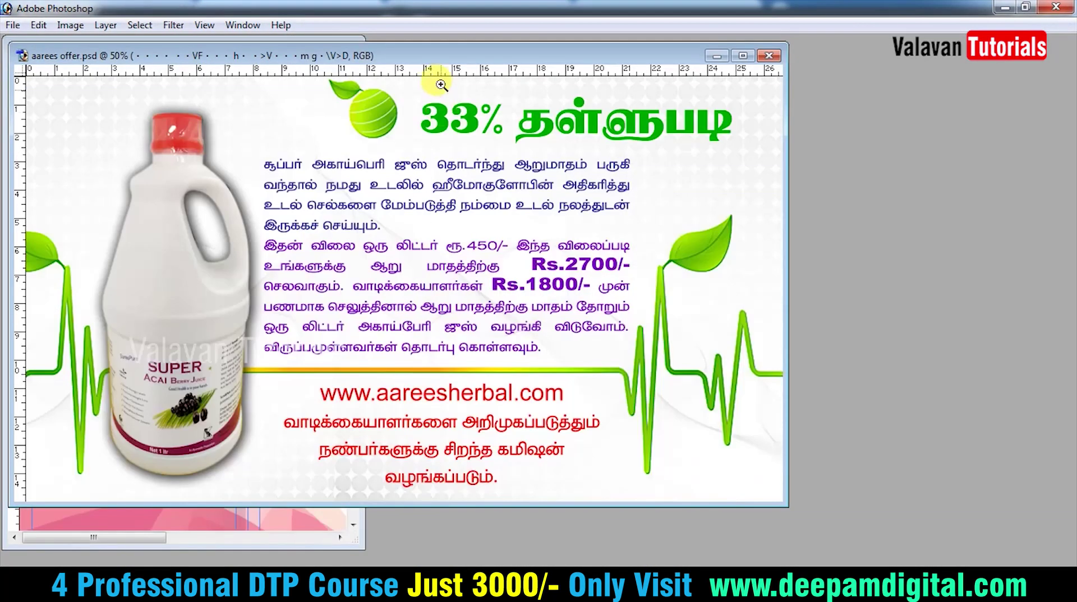
{"action": "left_click_drag", "start_coordinate": [448, 55], "coordinate": [877, 64]}
{"action": "mouse_move", "coordinate": [620, 291]}
{"action": "left_mouse_down"}
{"action": "mouse_move", "coordinate": [639, 284]}
{"action": "mouse_move", "coordinate": [314, 274]}
{"action": "left_mouse_up"}
{"action": "key", "text": "f"}
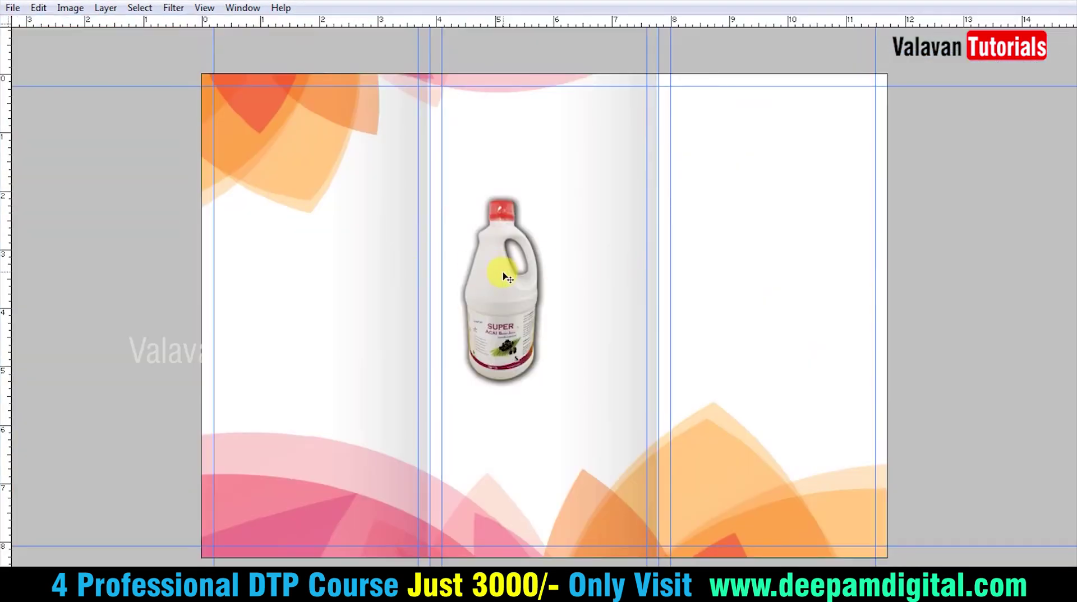
{"action": "left_click_drag", "start_coordinate": [507, 278], "coordinate": [788, 278]}
Enlarge the bottle to about 1.5 times and nudge it slightly down and right
{"action": "key", "text": "alt+l"}
{"action": "key", "text": "Escape"}
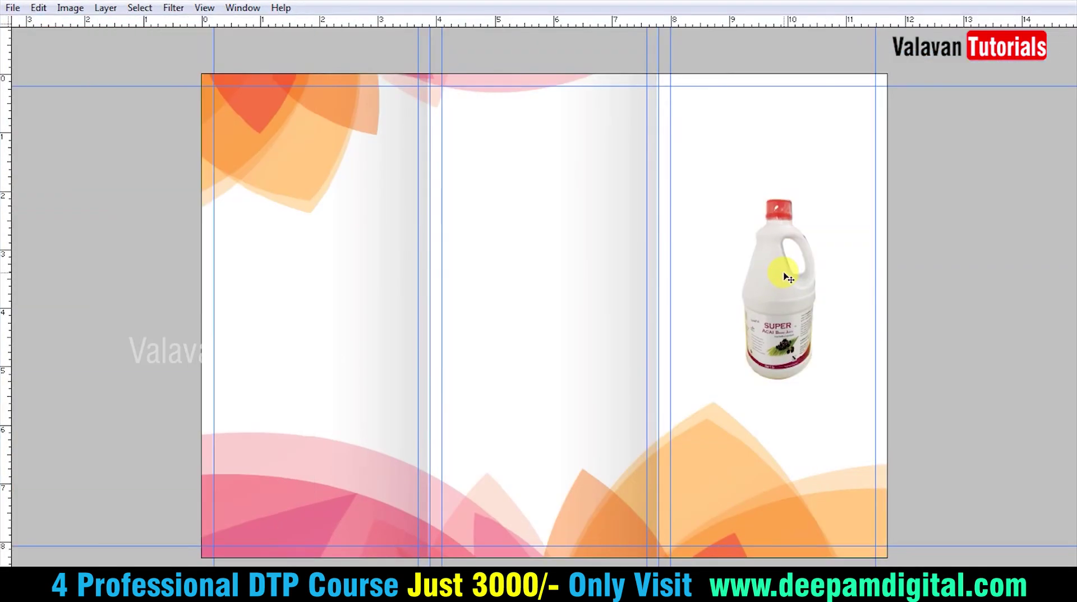
{"action": "key", "text": "ctrl+t"}
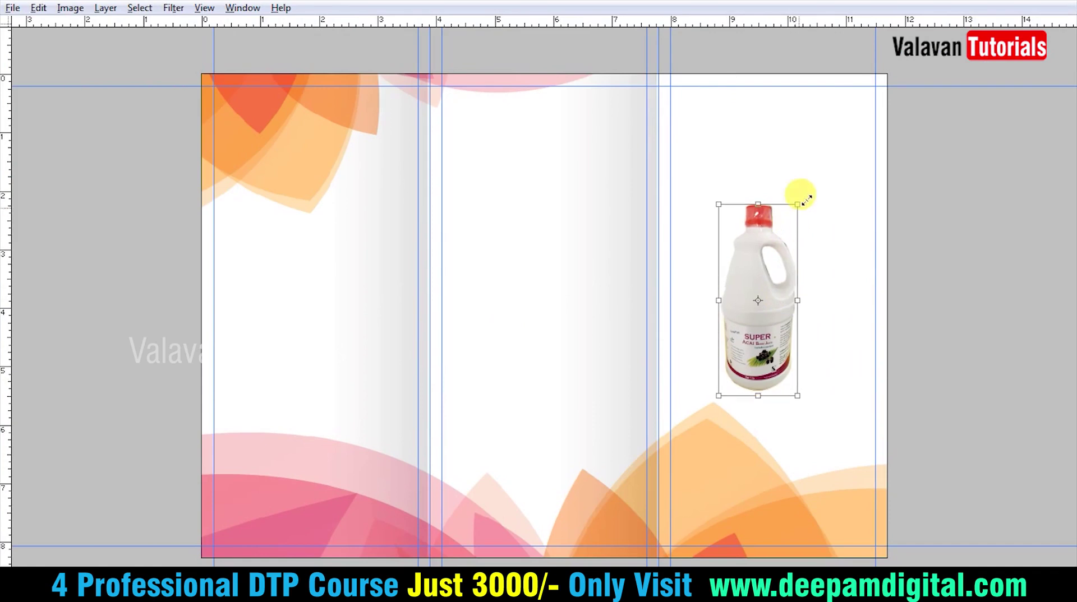
{"action": "left_click_drag", "start_coordinate": [793, 207], "coordinate": [811, 200]}
{"action": "key", "text": "Return"}
{"action": "left_click_drag", "start_coordinate": [765, 293], "coordinate": [776, 322]}
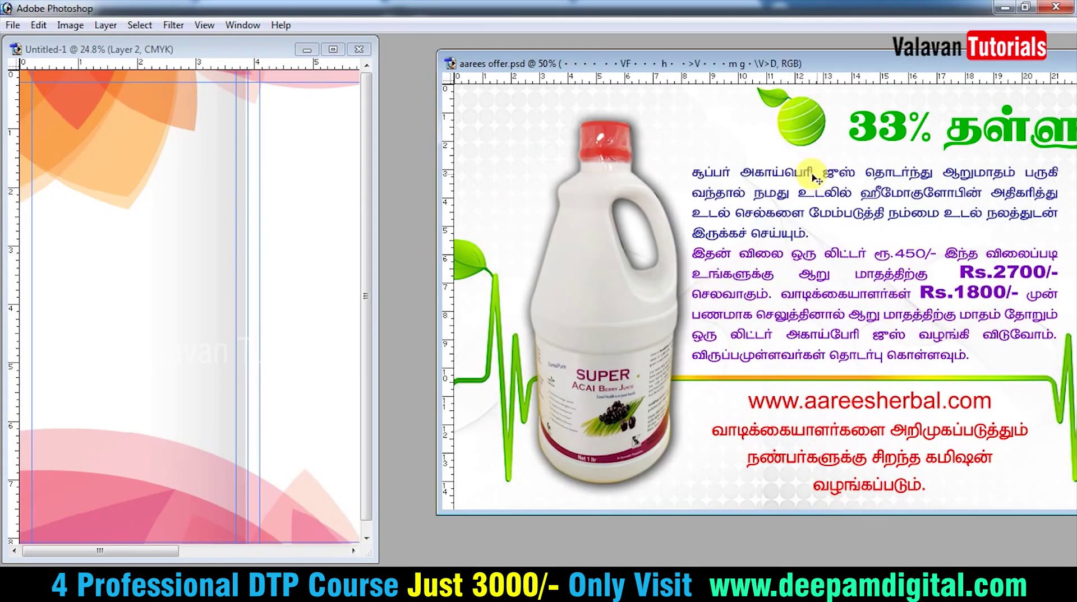
Select the Tamil product title in Supper Hag (1).pdf and switch back to Photoshop
{"action": "left_click_drag", "start_coordinate": [859, 178], "coordinate": [1059, 173]}
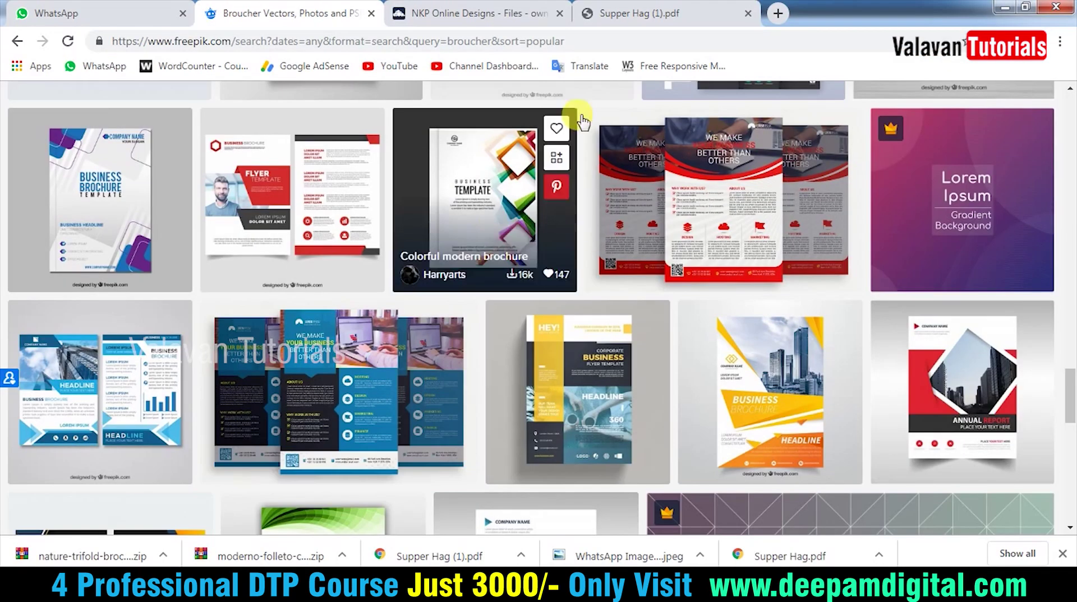
{"action": "left_click", "coordinate": [645, 13]}
{"action": "left_click_drag", "start_coordinate": [284, 204], "coordinate": [749, 208]}
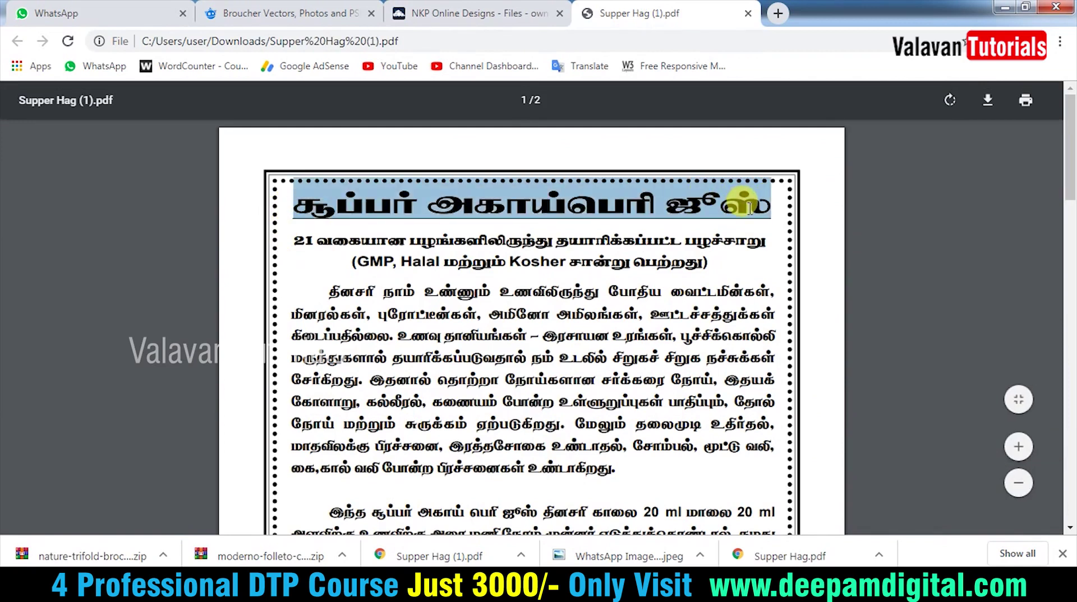
{"action": "key", "text": "alt+Tab"}
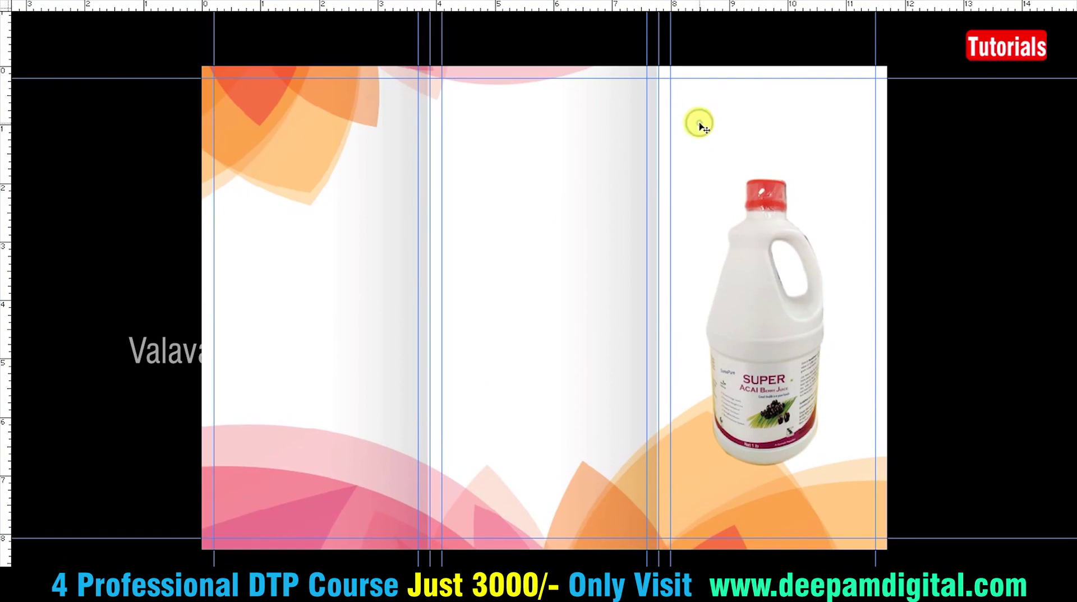
Paste the Tamil title as red text, shrink its font size, and commit it
{"action": "key", "text": "ctrl+v"}
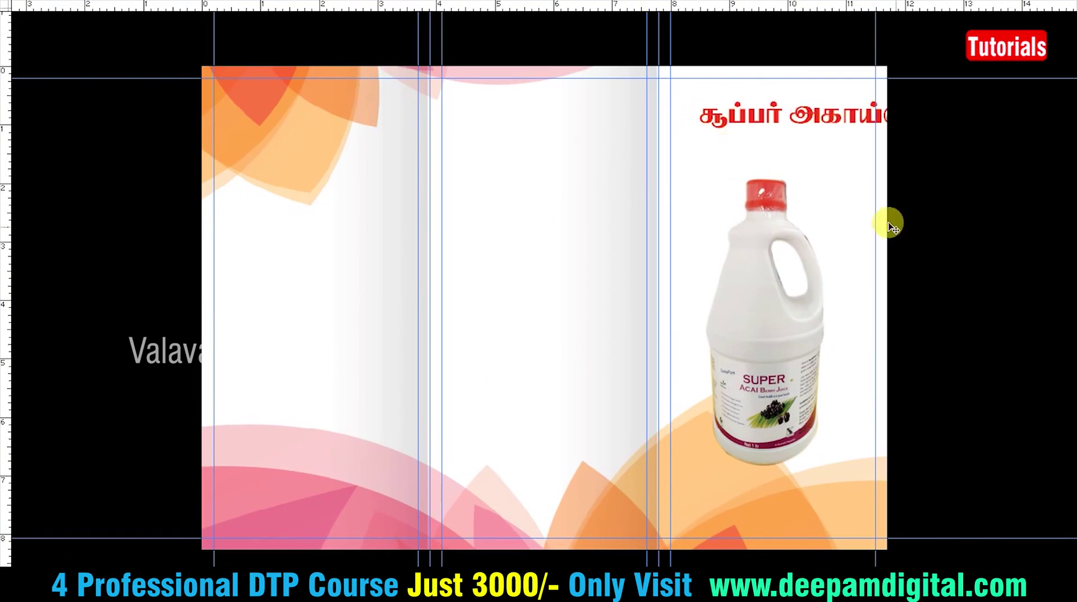
{"action": "key", "text": "ctrl+a"}
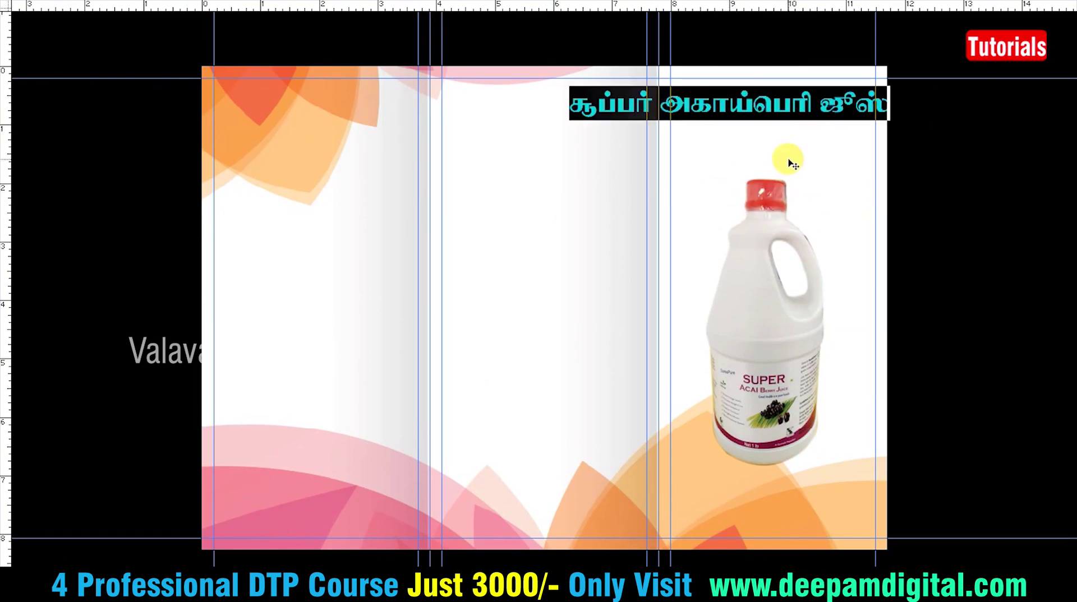
{"action": "key", "text": "ctrl+shift+comma"}
{"action": "key", "text": "ctrl+shift+comma"}
{"action": "key", "text": "ctrl+shift+comma"}
{"action": "key", "text": "ctrl+Return"}
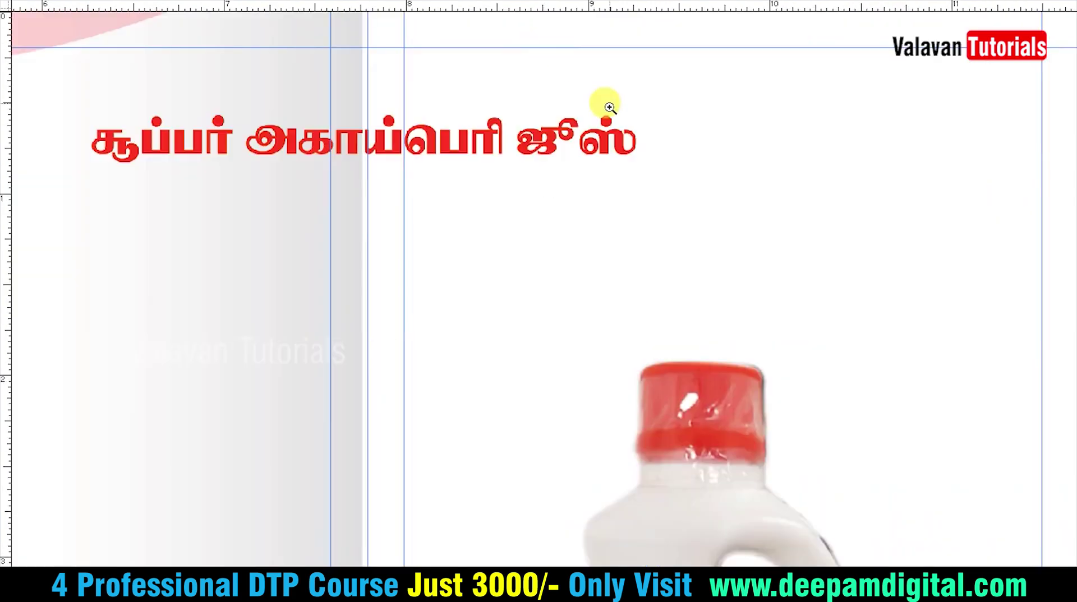
Move the heading to the top of the right panel and stretch it wider across the panel
{"action": "key", "text": "ctrl+plus"}
{"action": "mouse_move", "coordinate": [424, 240]}
{"action": "left_mouse_down"}
{"action": "mouse_move", "coordinate": [745, 197]}
{"action": "mouse_move", "coordinate": [769, 197]}
{"action": "mouse_move", "coordinate": [763, 220]}
{"action": "left_mouse_up"}
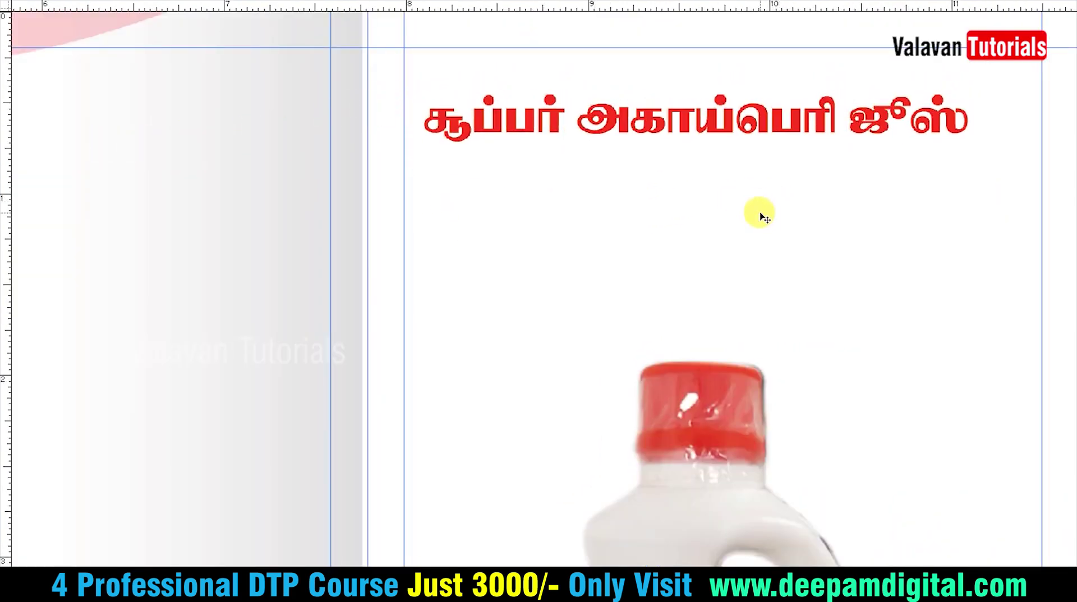
{"action": "left_click_drag", "start_coordinate": [964, 94], "coordinate": [1035, 84]}
{"action": "key", "text": "Return"}
{"action": "key", "text": "ctrl+t"}
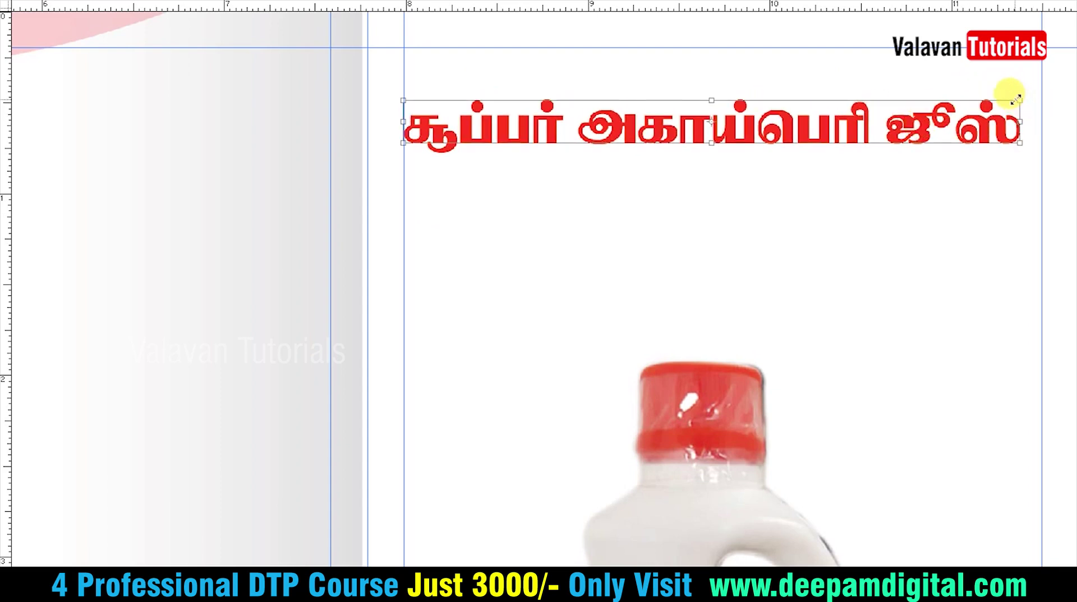
{"action": "left_click_drag", "start_coordinate": [1015, 94], "coordinate": [1033, 84]}
{"action": "key", "text": "Return"}
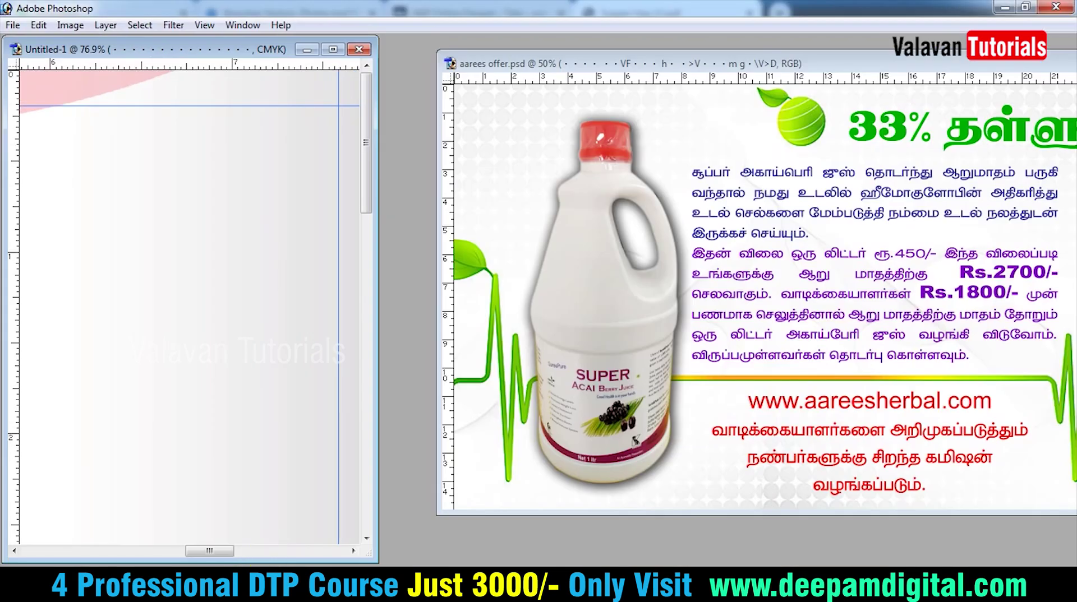
{"action": "key", "text": "alt+Tab"}
Search Google Images for 'acai berry' and preview a few berry photos
{"action": "left_click", "coordinate": [777, 12]}
{"action": "type", "text": "acai be"}
{"action": "key", "text": "Down"}
{"action": "key", "text": "Return"}
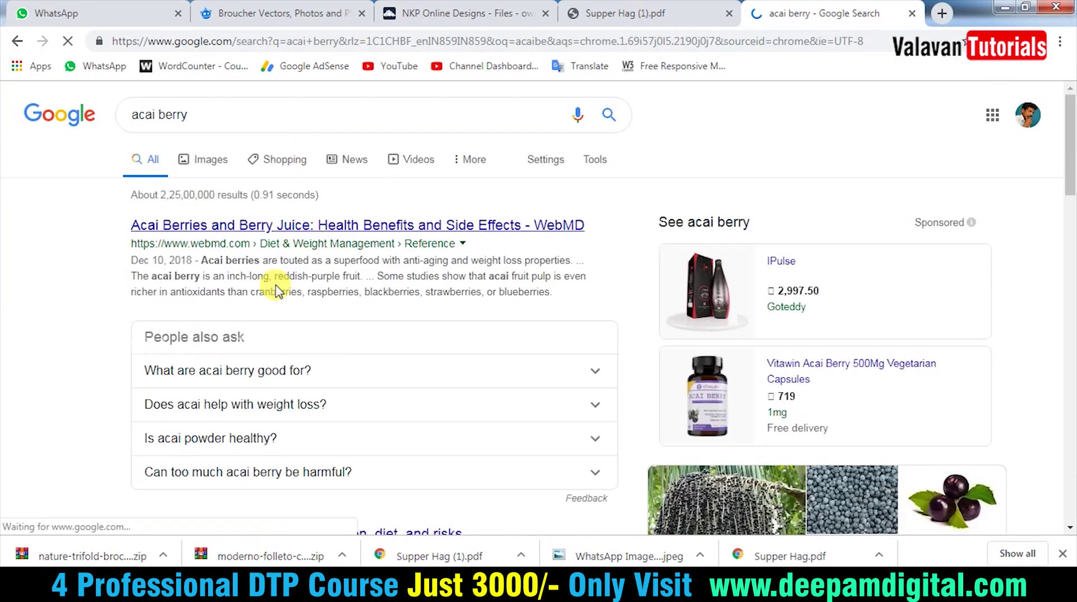
{"action": "left_click", "coordinate": [213, 166]}
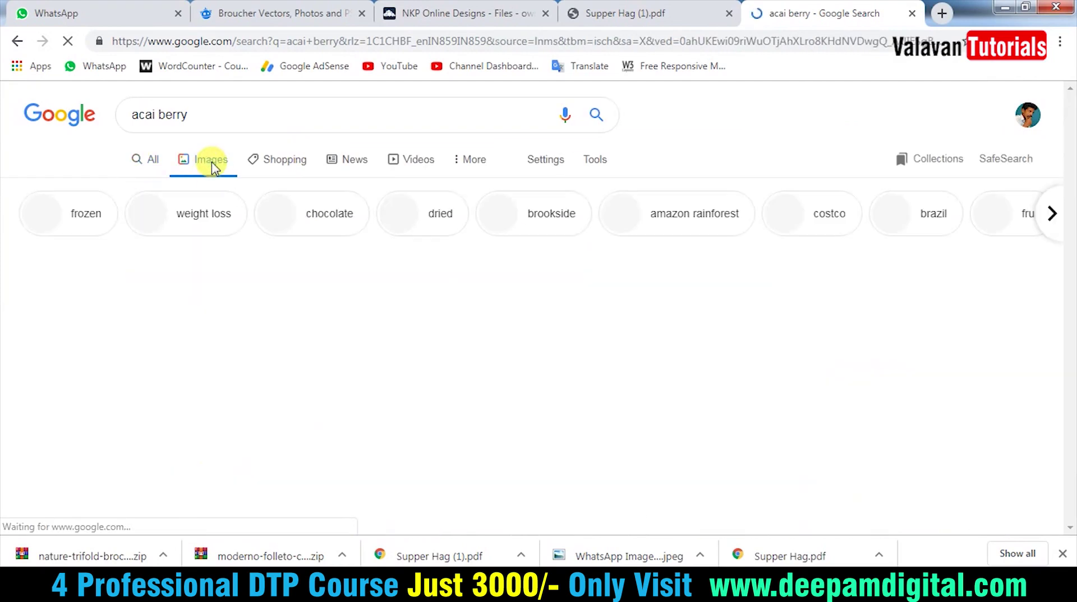
{"action": "scroll", "coordinate": [499, 362], "scroll_direction": "down", "scroll_amount": 1}
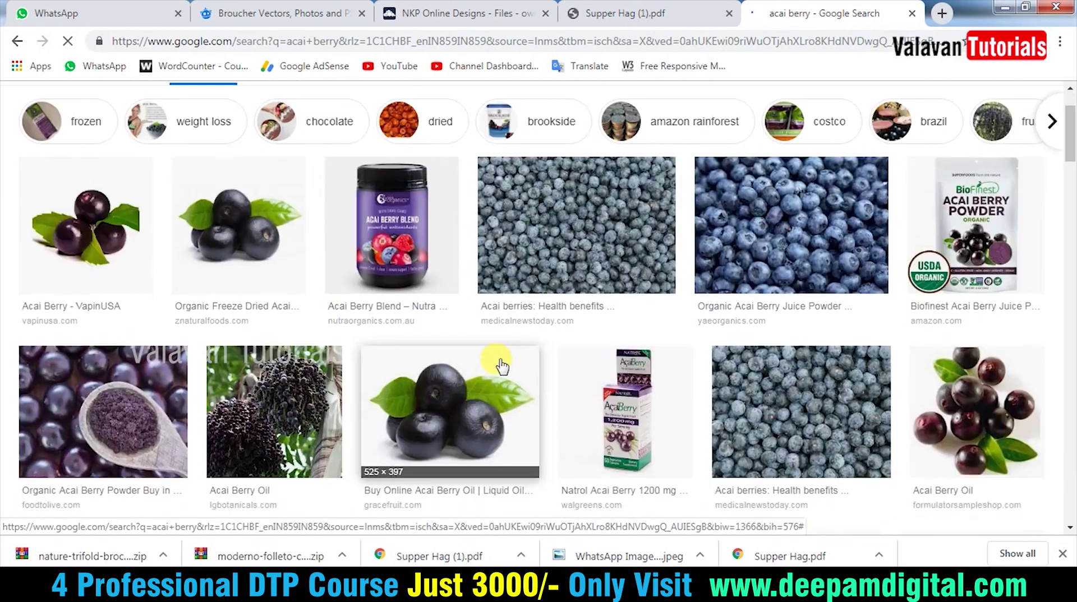
{"action": "scroll", "coordinate": [499, 362], "scroll_direction": "down", "scroll_amount": 2}
{"action": "scroll", "coordinate": [501, 365], "scroll_direction": "down", "scroll_amount": 1}
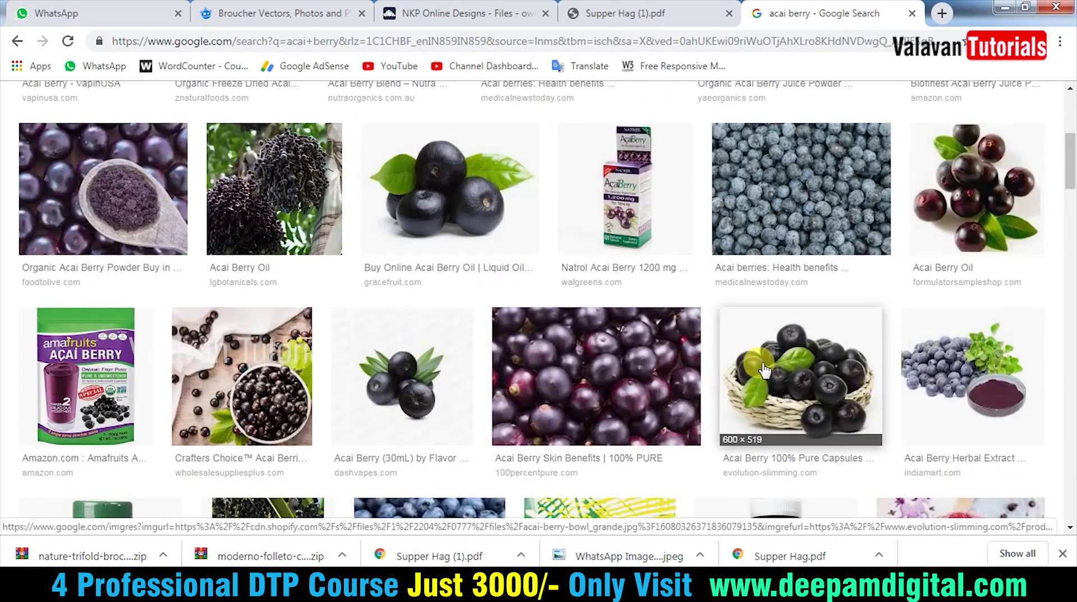
{"action": "left_click", "coordinate": [784, 373]}
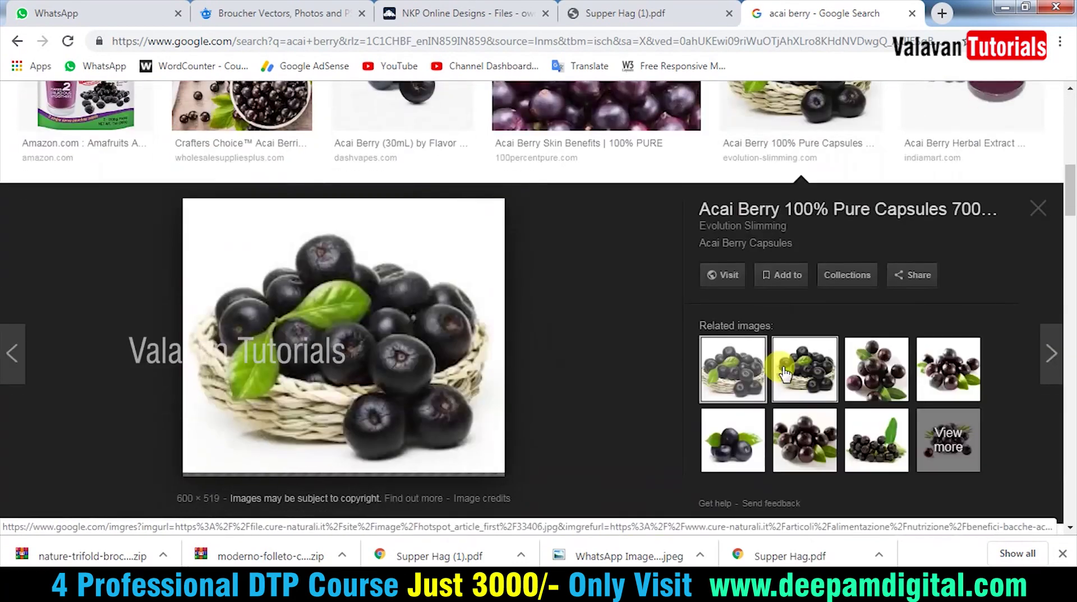
{"action": "left_click", "coordinate": [878, 375]}
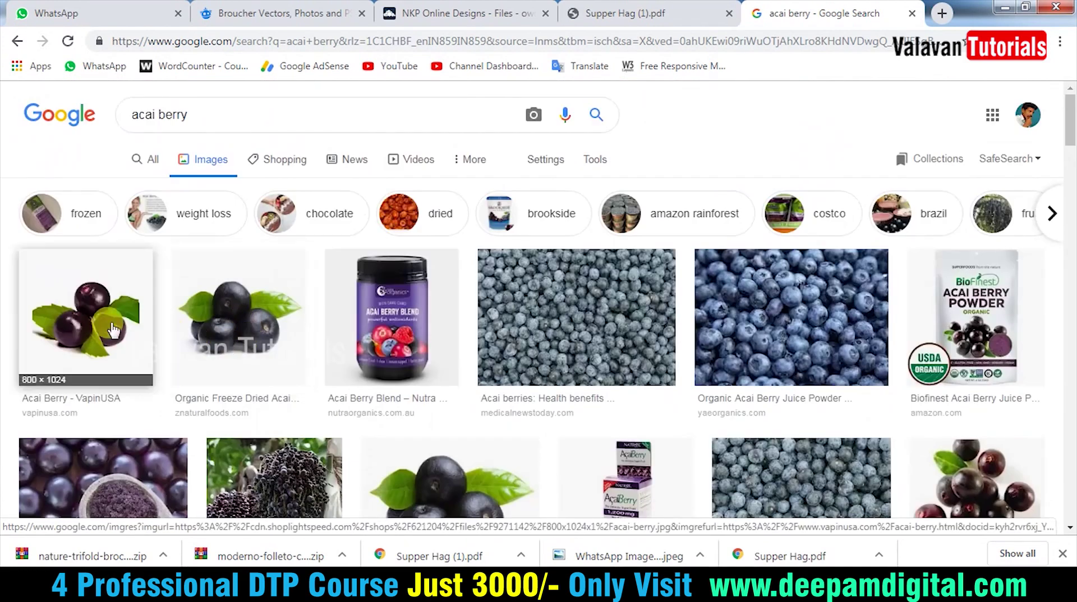
Paste the Acai Berry - VapinUSA image beside the heading, then select the PDF's product description
{"action": "left_click", "coordinate": [108, 311]}
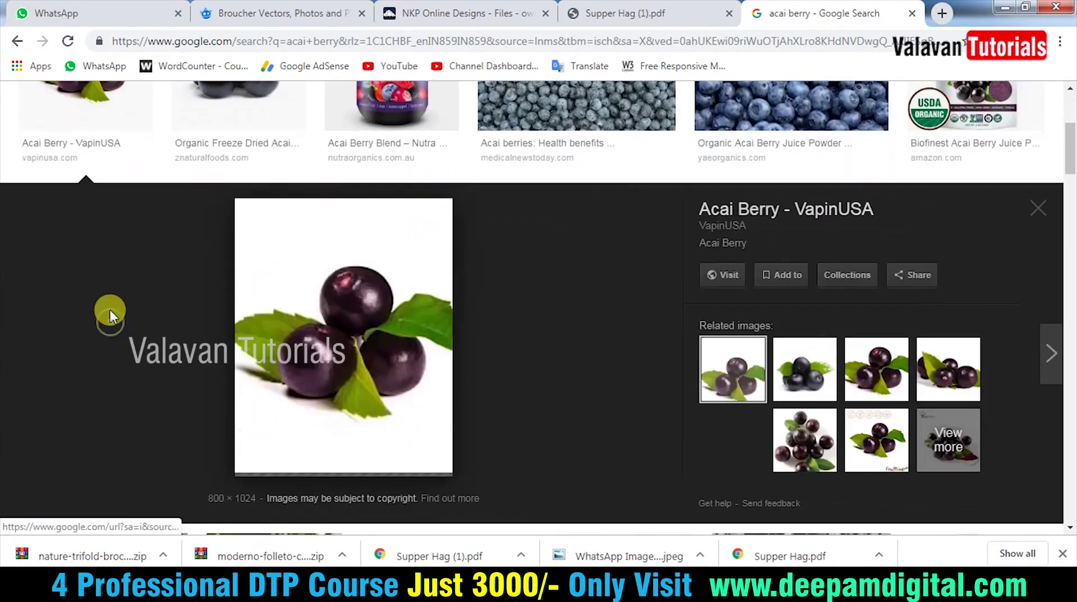
{"action": "right_click", "coordinate": [355, 293]}
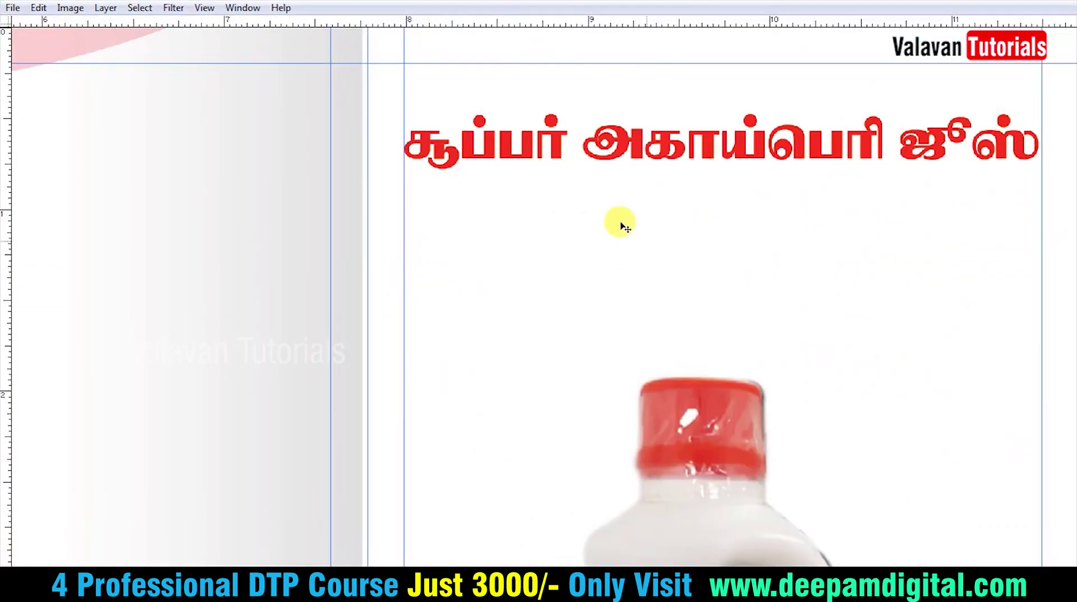
{"action": "left_click", "coordinate": [620, 223], "text": "alt"}
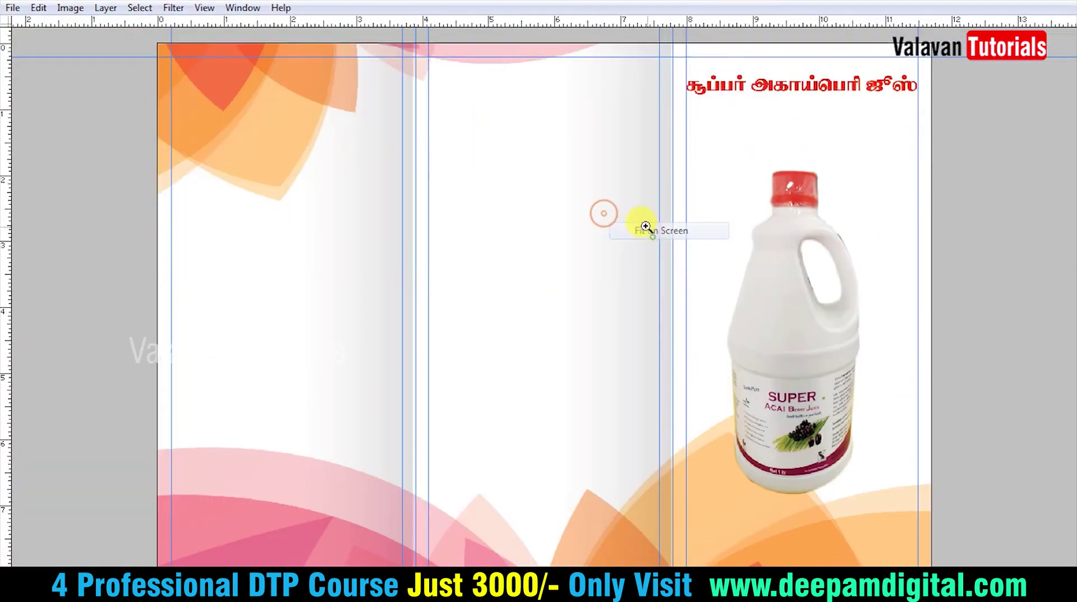
{"action": "left_click", "coordinate": [701, 132]}
{"action": "key", "text": "ctrl+v"}
{"action": "left_click_drag", "start_coordinate": [675, 234], "coordinate": [730, 250]}
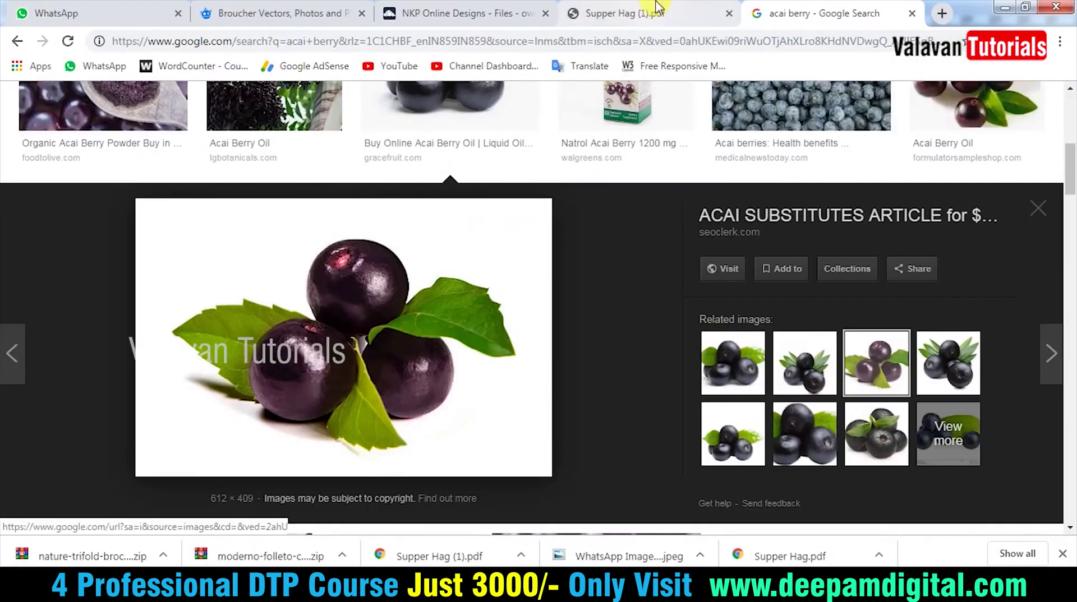
{"action": "left_click", "coordinate": [623, 13]}
{"action": "left_click_drag", "start_coordinate": [296, 241], "coordinate": [706, 264]}
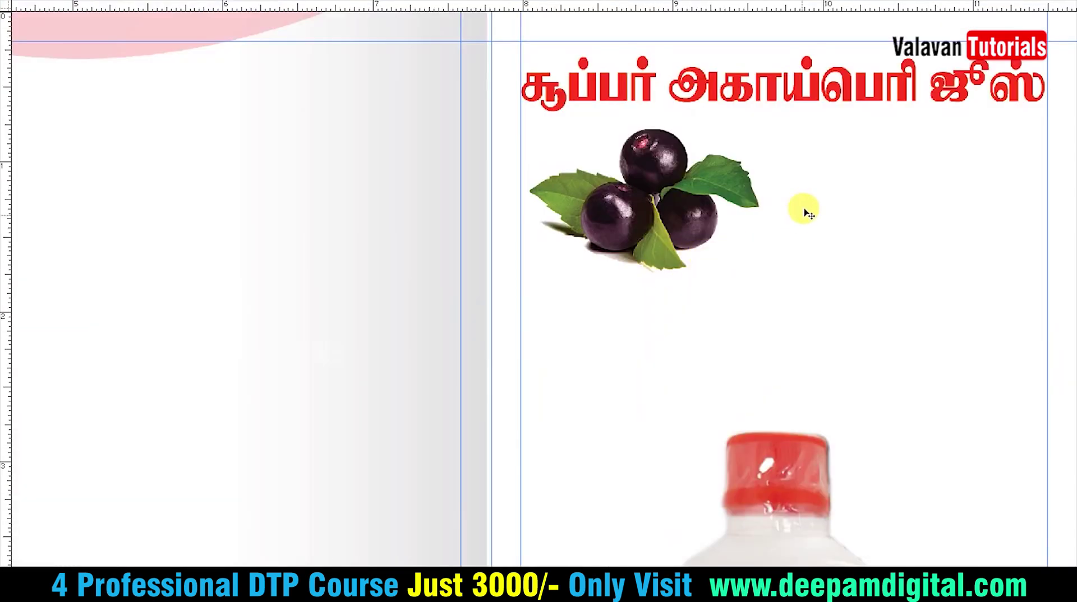
Paste the copied Tamil description into a text box beside the berries and adjust its size
{"action": "key", "text": "t"}
{"action": "left_click_drag", "start_coordinate": [770, 130], "coordinate": [1038, 269]}
{"action": "key", "text": "ctrl+v"}
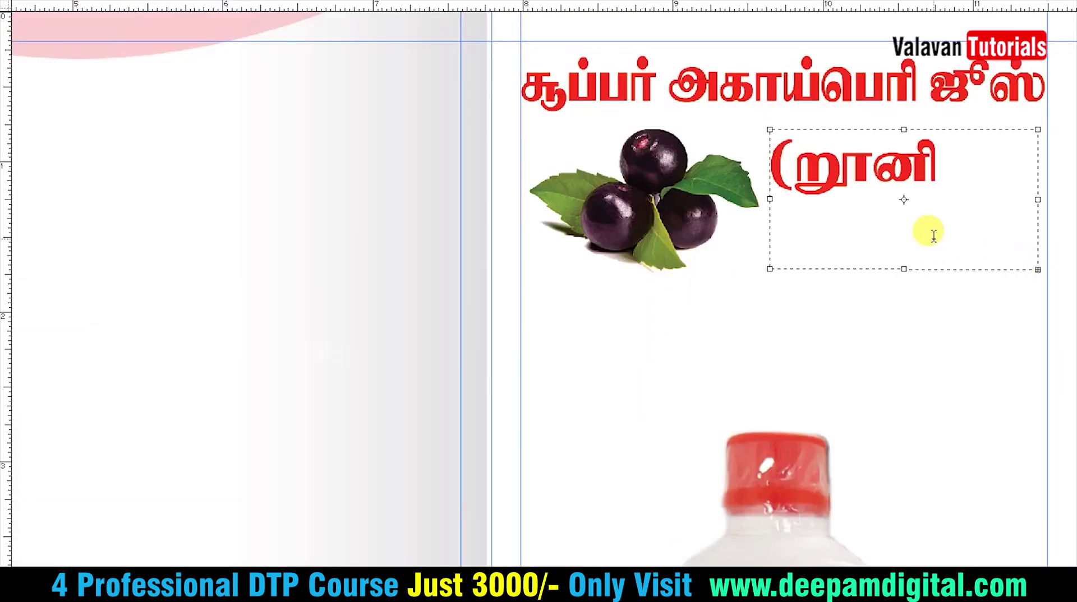
{"action": "key", "text": "ctrl+a"}
{"action": "key", "text": "ctrl+shift+comma"}
{"action": "key", "text": "ctrl+shift+comma"}
{"action": "key", "text": "ctrl+shift+comma"}
{"action": "key", "text": "ctrl+shift+comma"}
{"action": "key", "text": "ctrl+shift+comma"}
{"action": "key", "text": "ctrl+shift+comma"}
{"action": "key", "text": "ctrl+shift+comma"}
{"action": "key", "text": "ctrl+shift+period"}
{"action": "key", "text": "ctrl+shift+period"}
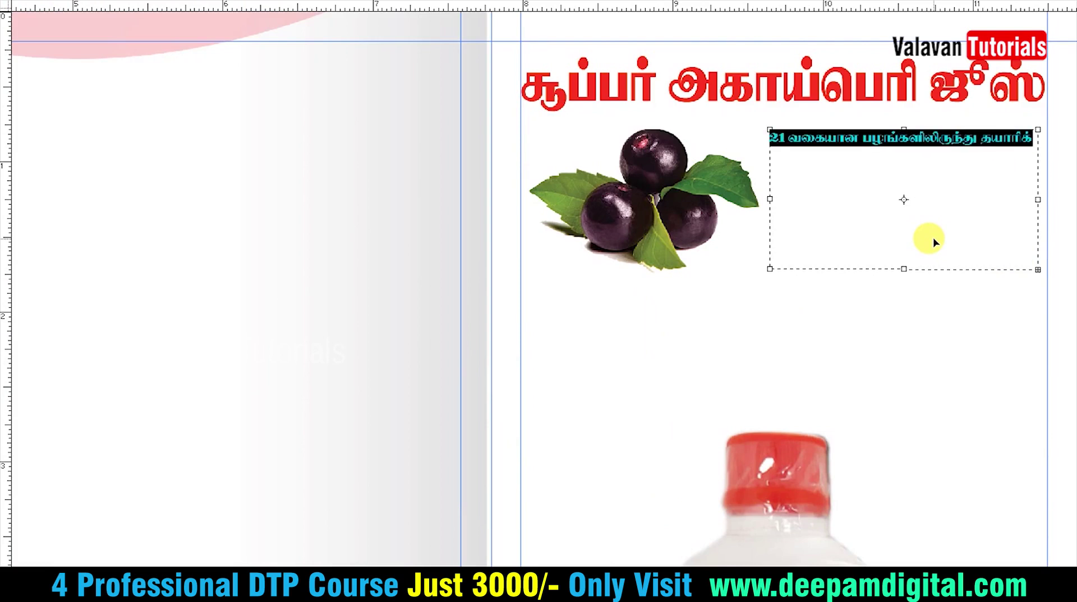
{"action": "left_click", "coordinate": [930, 235]}
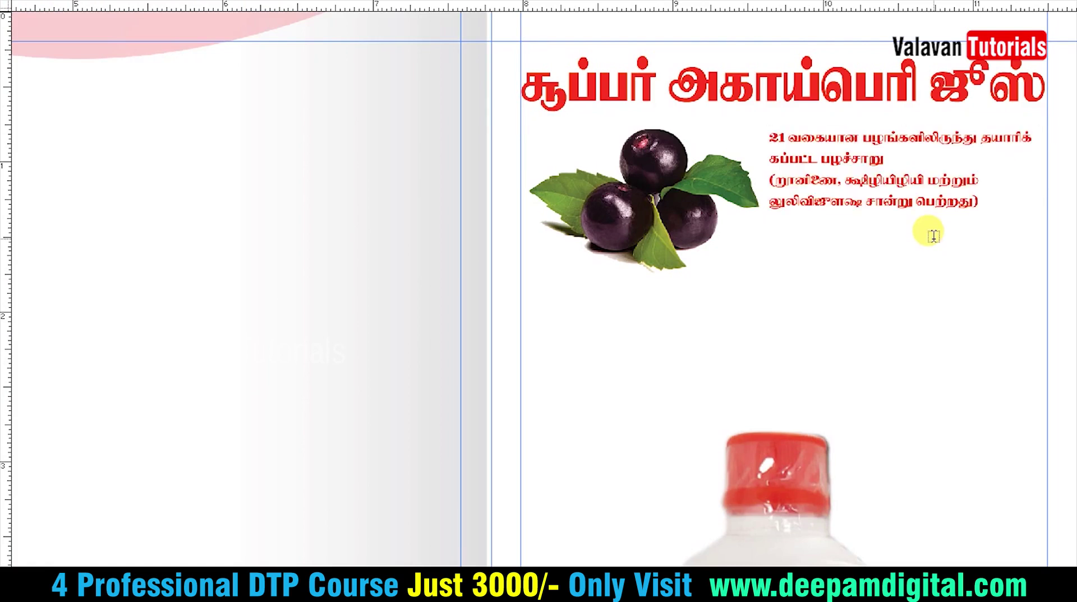
Rebreak the red Tamil paragraph into four lines, with the bracketed phrase starting line three
{"action": "left_click_drag", "start_coordinate": [689, 101], "coordinate": [1072, 348]}
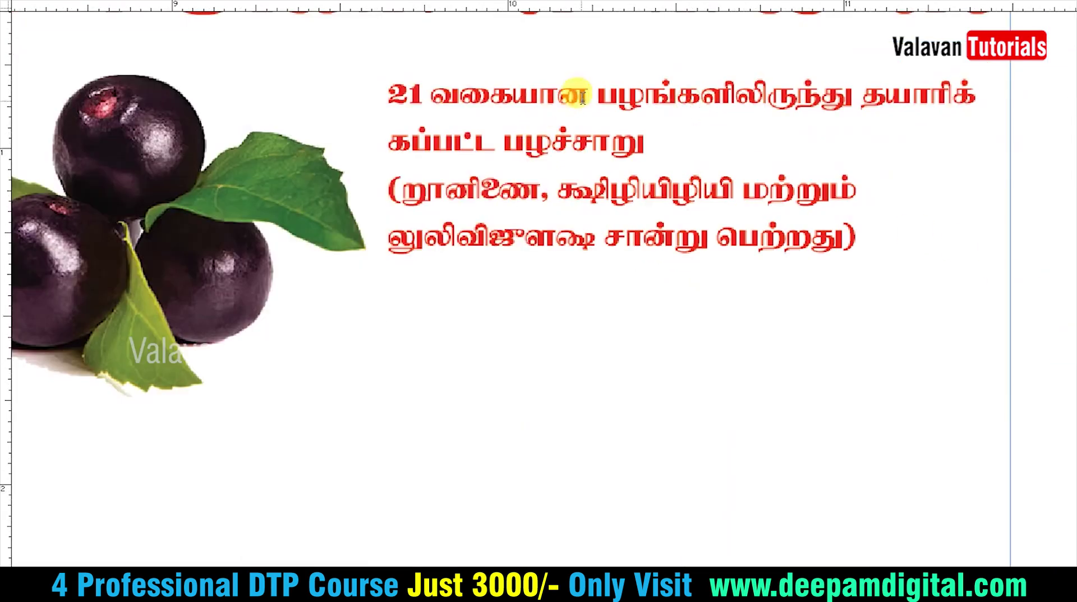
{"action": "key", "text": "Delete"}
{"action": "key", "text": "Return"}
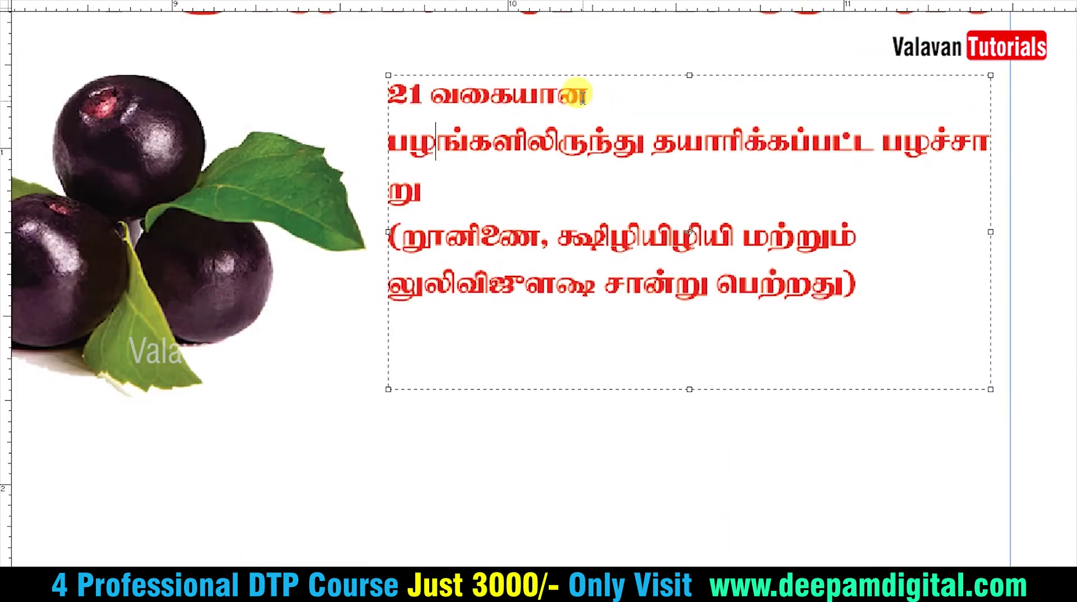
{"action": "key", "text": "Delete"}
{"action": "key", "text": "Return"}
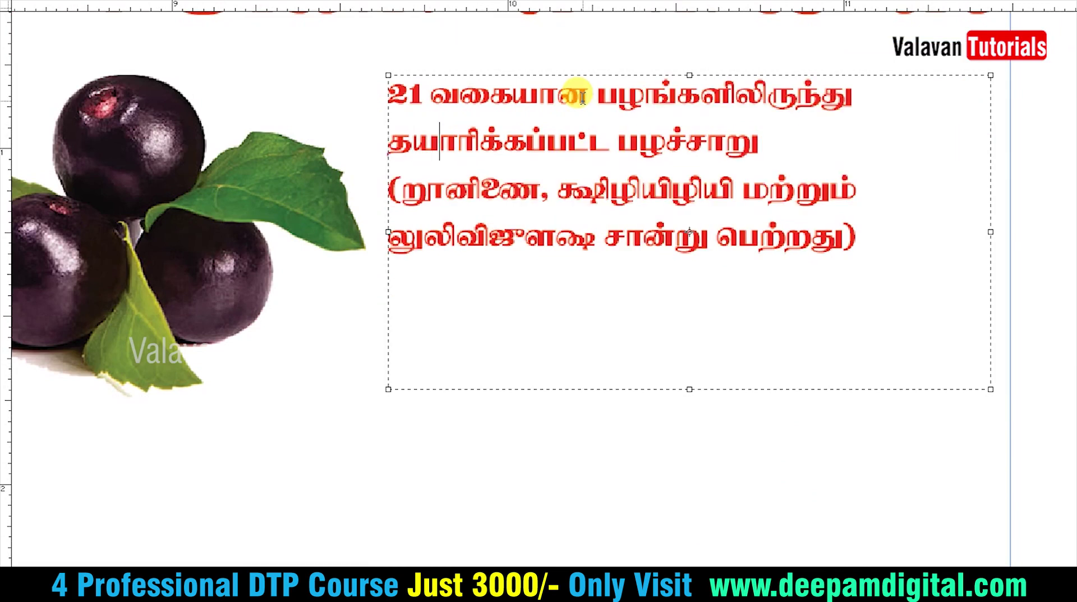
{"action": "key", "text": "Right"}
{"action": "key", "text": "Right"}
{"action": "key", "text": "shift+Right"}
{"action": "key", "text": "Delete"}
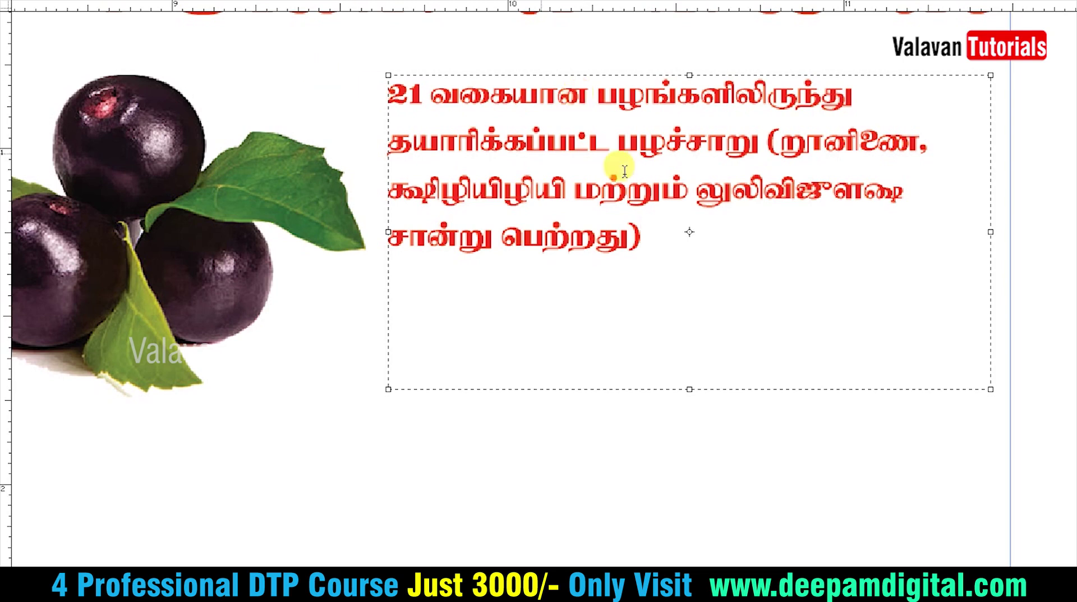
{"action": "triple_click", "coordinate": [753, 145]}
{"action": "left_click", "coordinate": [768, 142]}
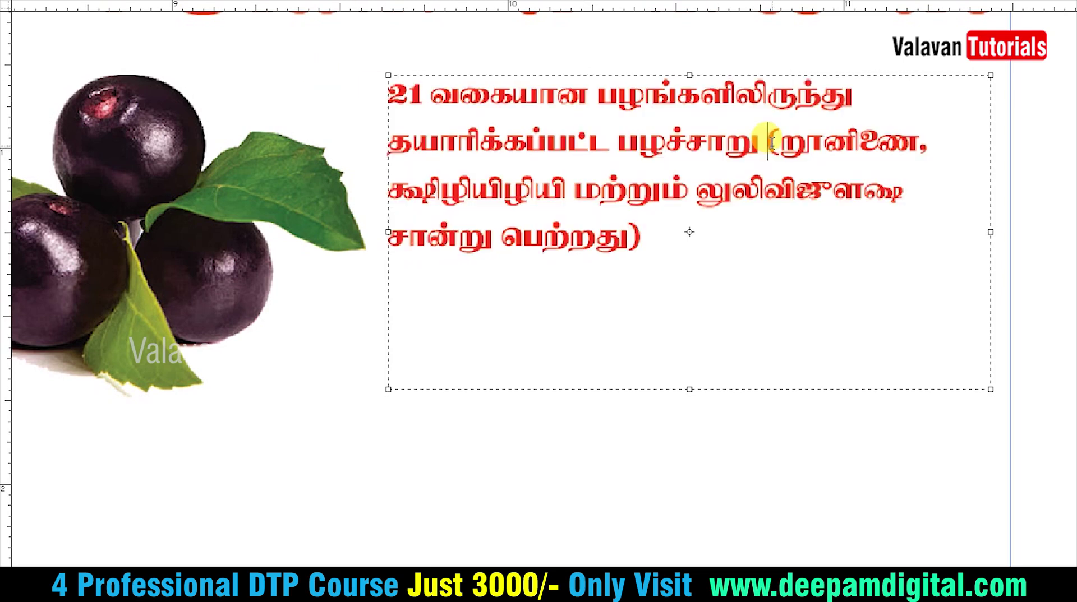
{"action": "key", "text": "Return"}
Set the bracketed GMP, HALAL words in Arial Black capitals at a slightly smaller size
{"action": "left_click", "coordinate": [741, 188], "text": "shift"}
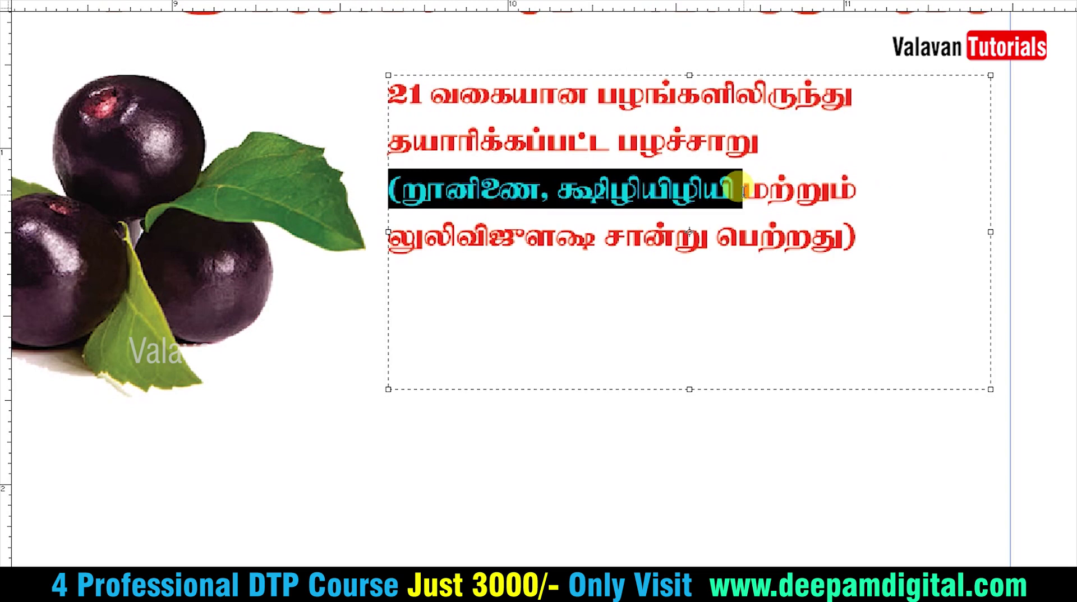
{"action": "key", "text": "ctrl+t"}
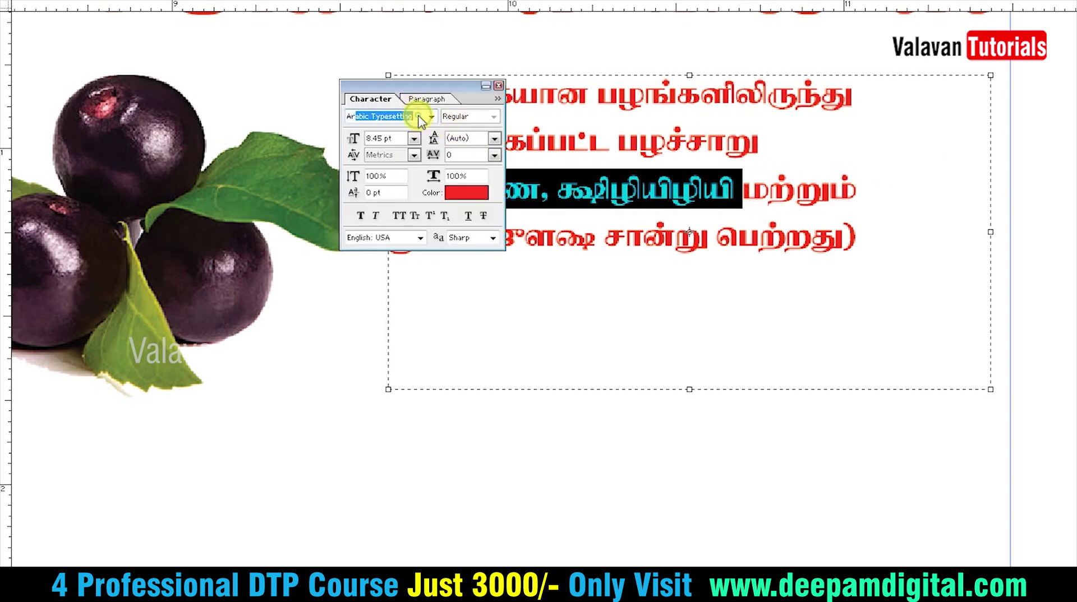
{"action": "key", "text": "Return"}
{"action": "left_click", "coordinate": [493, 116]}
{"action": "left_click", "coordinate": [485, 177]}
{"action": "key", "text": "ctrl+t"}
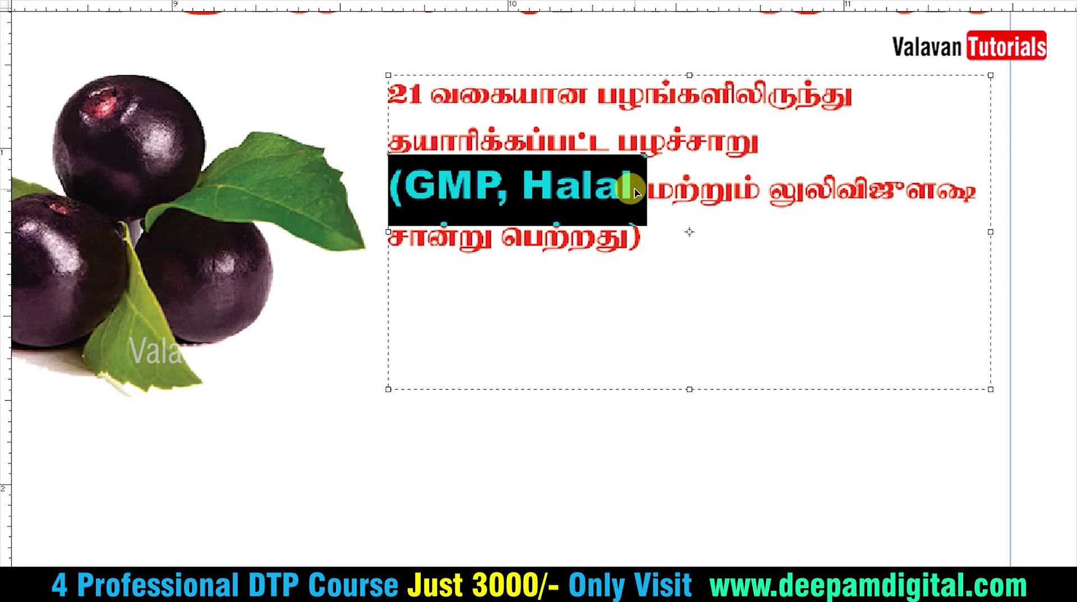
{"action": "key", "text": "ctrl+shift+k"}
{"action": "key", "text": "ctrl+shift+comma"}
{"action": "key", "text": "Right"}
Set the word KOSHER in Arial Black capitals at 6.45 pt
{"action": "key", "text": "ctrl+Right"}
{"action": "key", "text": "ctrl+Right"}
{"action": "key", "text": "ctrl+shift+Right"}
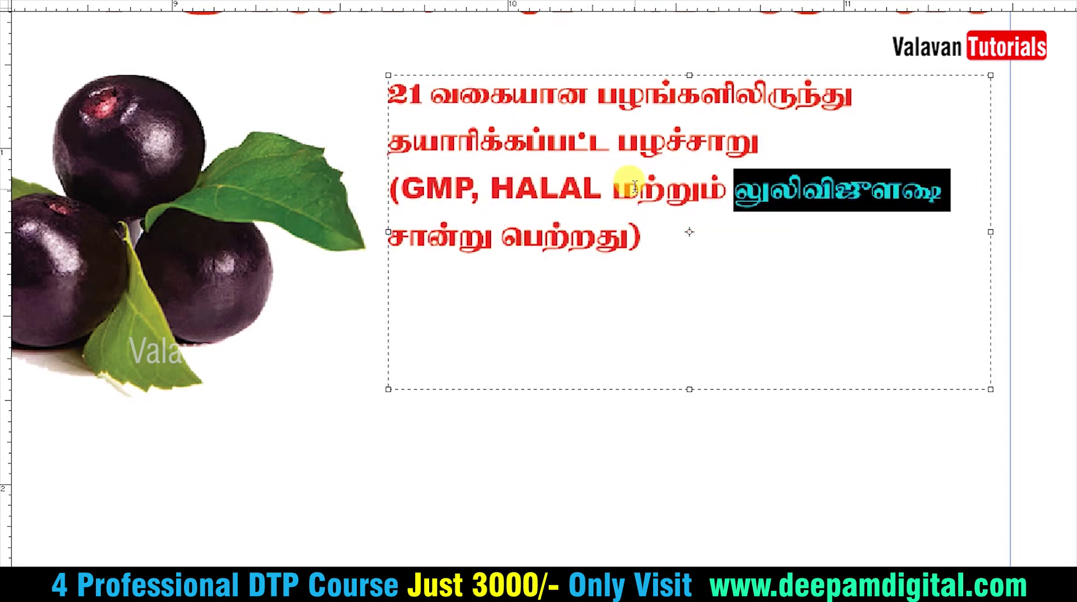
{"action": "key", "text": "ctrl+t"}
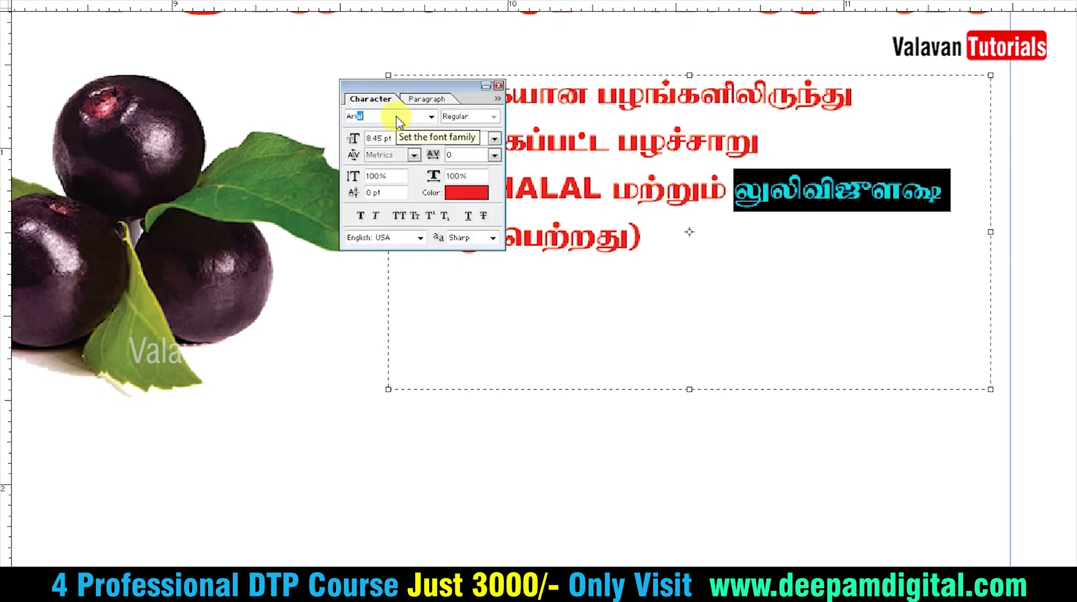
{"action": "key", "text": "Return"}
{"action": "left_click", "coordinate": [487, 124]}
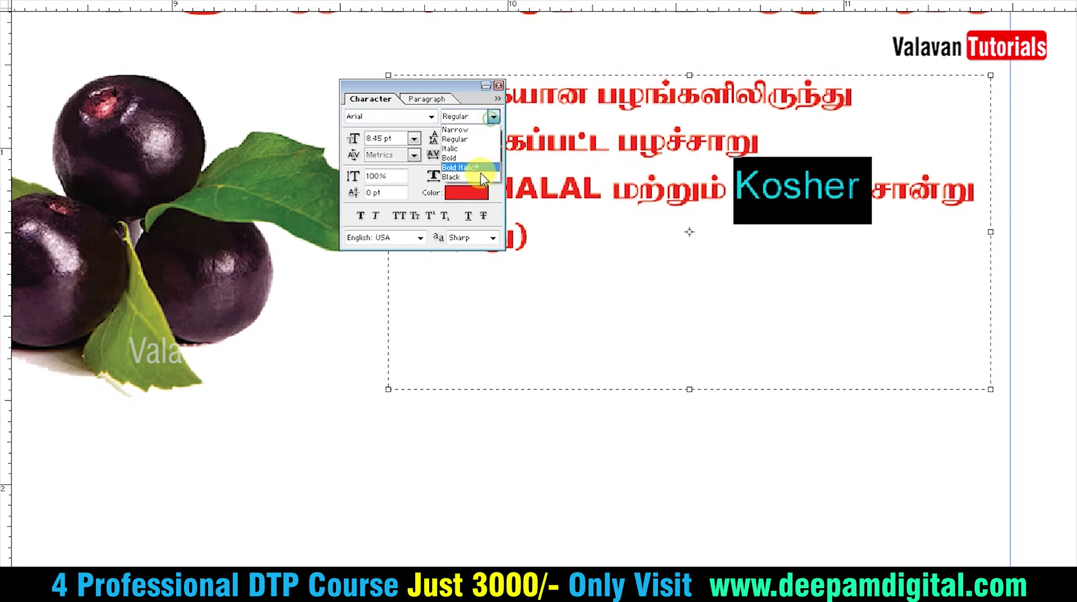
{"action": "left_click", "coordinate": [479, 175]}
{"action": "key", "text": "ctrl+shift+k"}
{"action": "key", "text": "ctrl+shift+comma"}
{"action": "key", "text": "ctrl+shift+comma"}
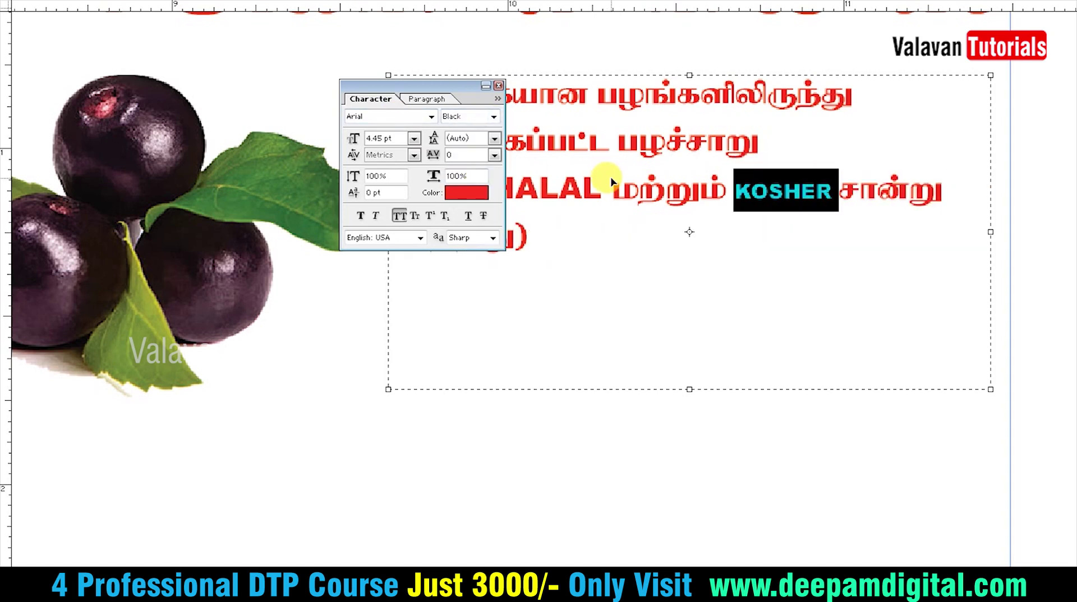
{"action": "key", "text": "ctrl+shift+period"}
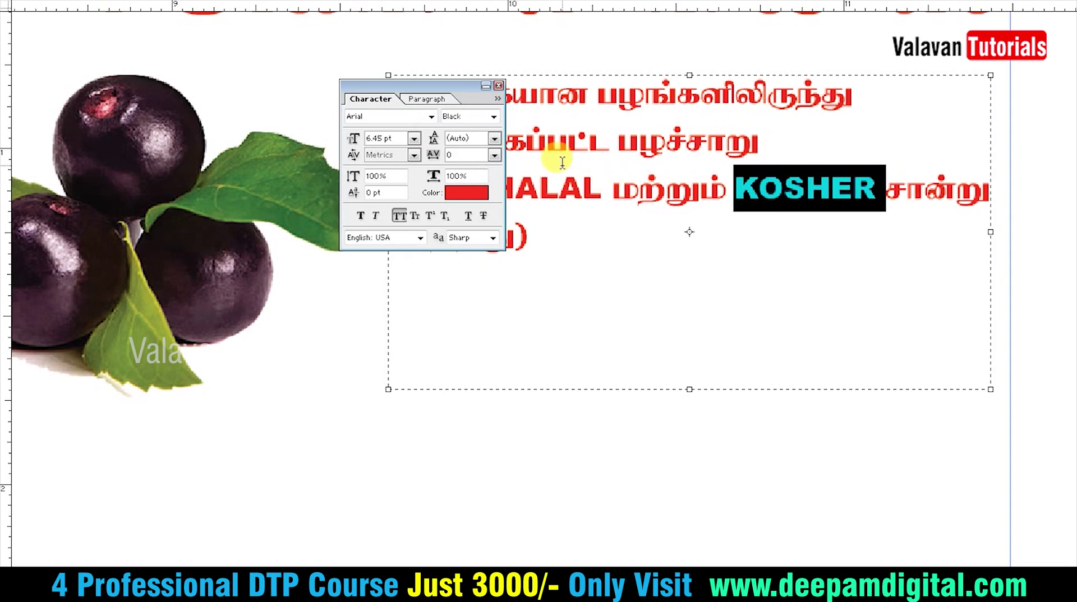
{"action": "left_click", "coordinate": [559, 188]}
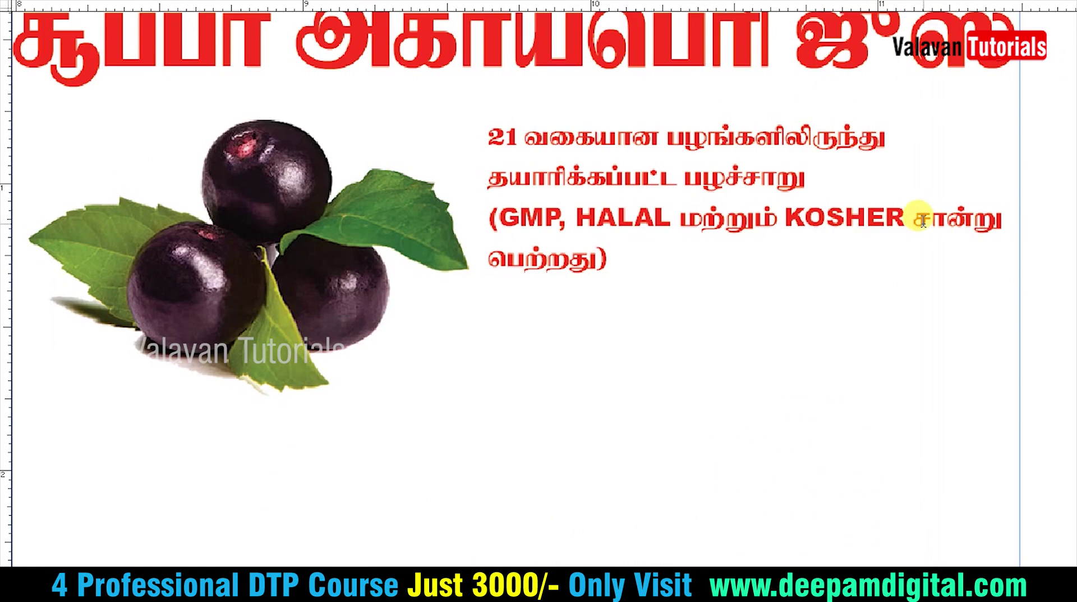
Move சான்று onto the last line and shrink the text frame to fit
{"action": "left_click", "coordinate": [923, 220]}
{"action": "key", "text": "Return"}
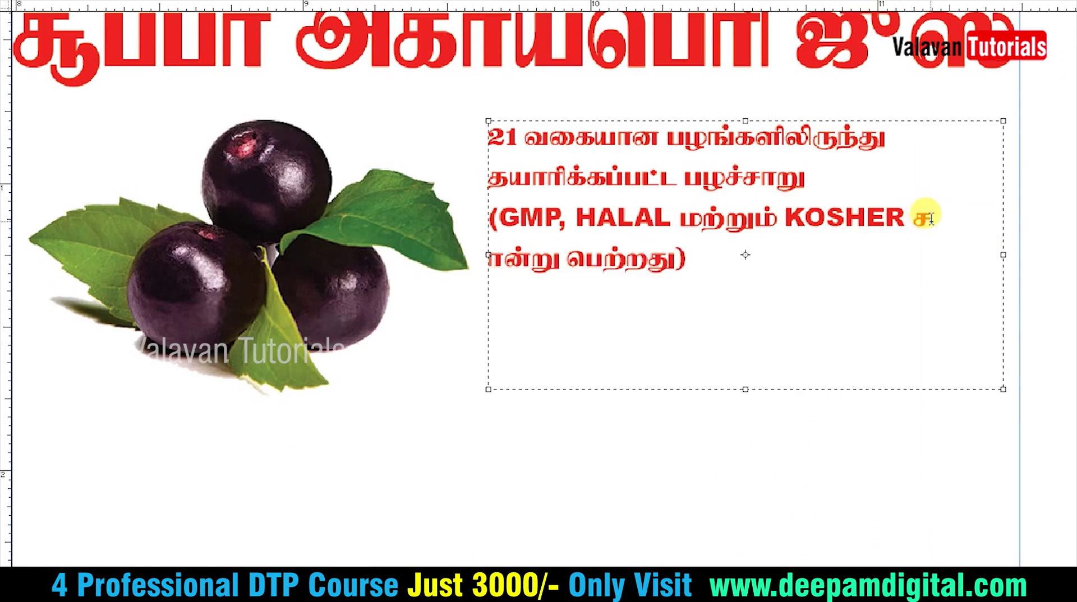
{"action": "key", "text": "BackSpace"}
{"action": "left_click", "coordinate": [916, 220]}
{"action": "key", "text": "Return"}
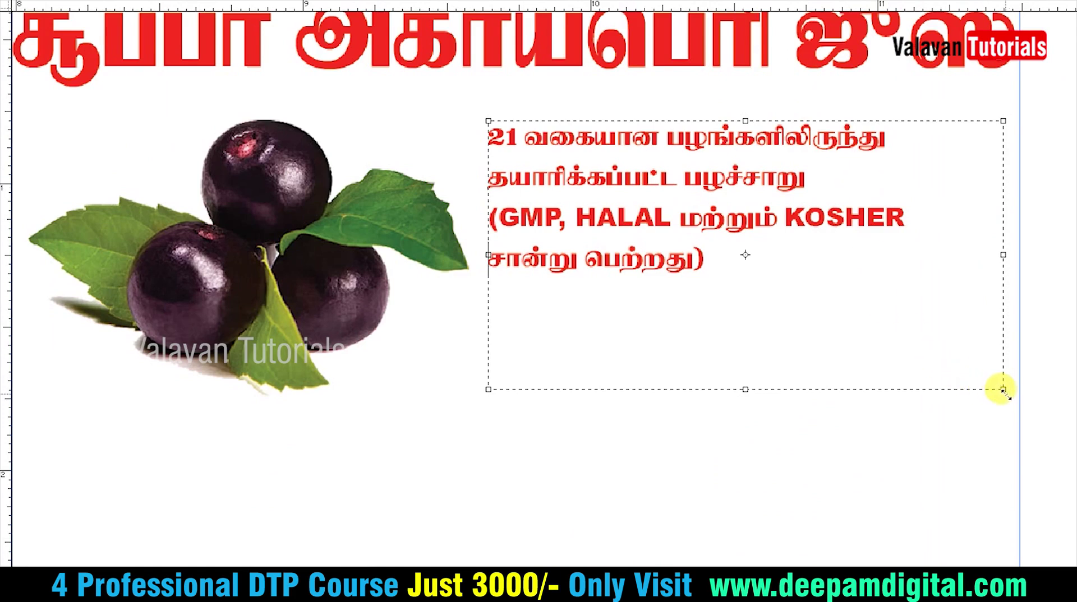
{"action": "mouse_move", "coordinate": [1003, 390]}
{"action": "left_mouse_down"}
{"action": "mouse_move", "coordinate": [940, 282]}
{"action": "mouse_move", "coordinate": [915, 284]}
{"action": "left_mouse_up"}
Enlarge the certification text block and right-align it
{"action": "key", "text": "ctrl+0"}
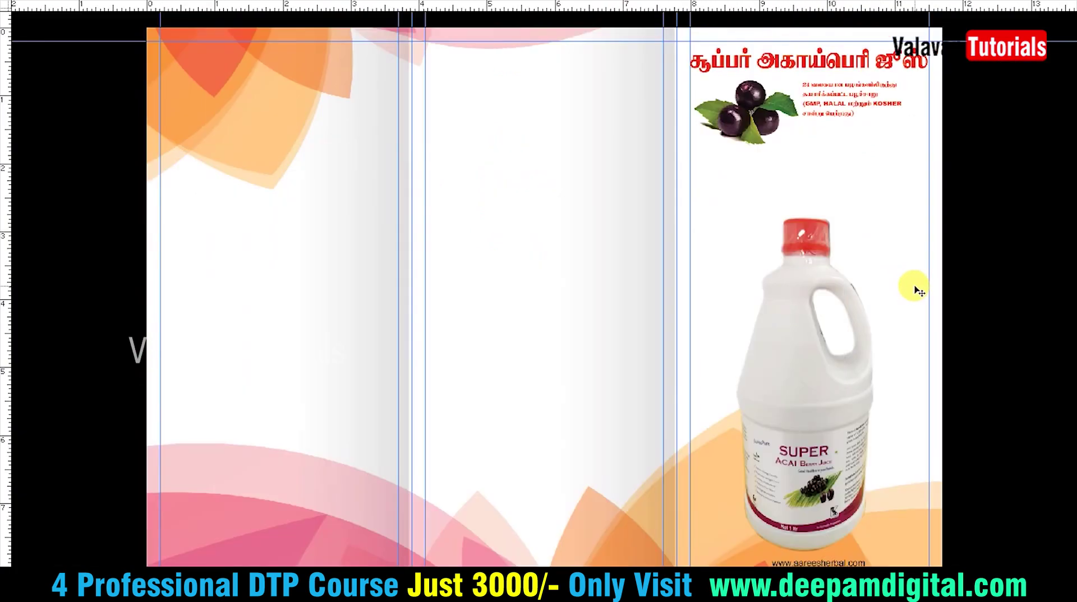
{"action": "key", "text": "ctrl+1"}
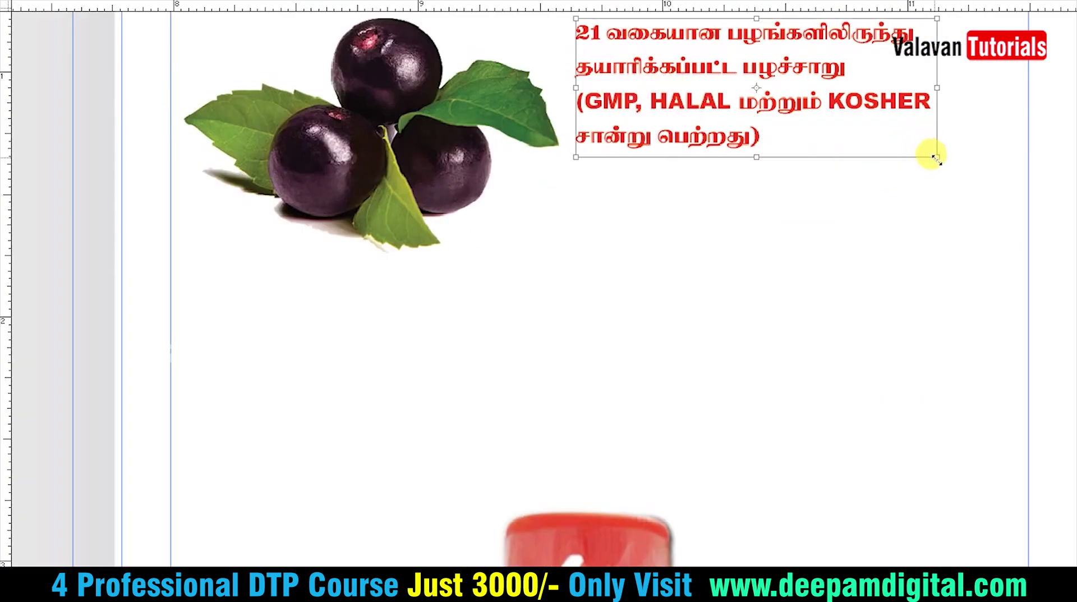
{"action": "left_click_drag", "start_coordinate": [935, 158], "coordinate": [1009, 204]}
{"action": "left_click_drag", "start_coordinate": [760, 95], "coordinate": [766, 167]}
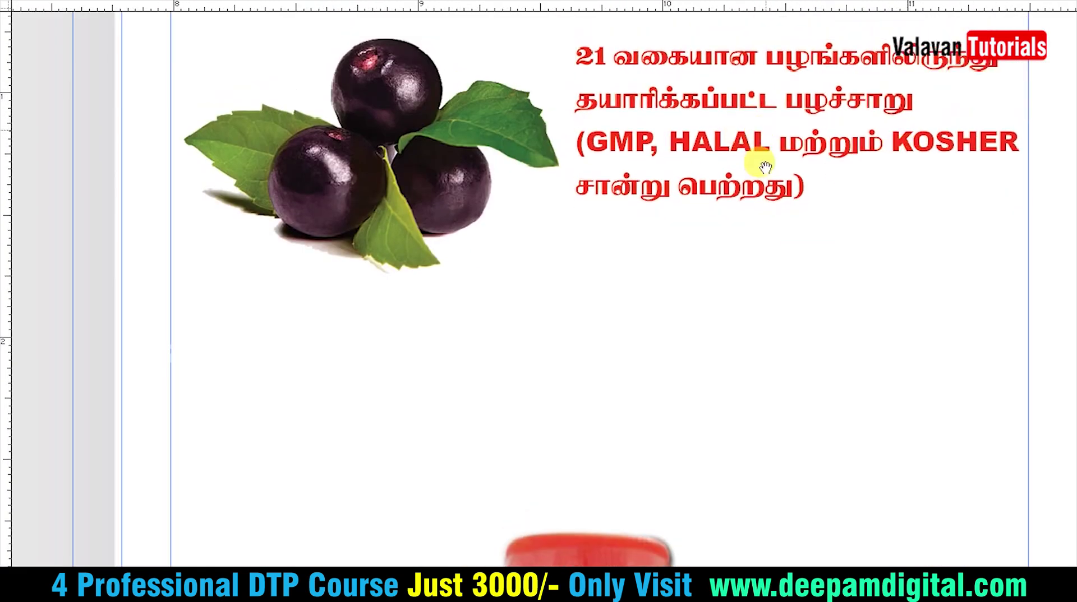
{"action": "left_click", "coordinate": [758, 171]}
{"action": "key", "text": "ctrl+a"}
{"action": "key", "text": "ctrl+shift+r"}
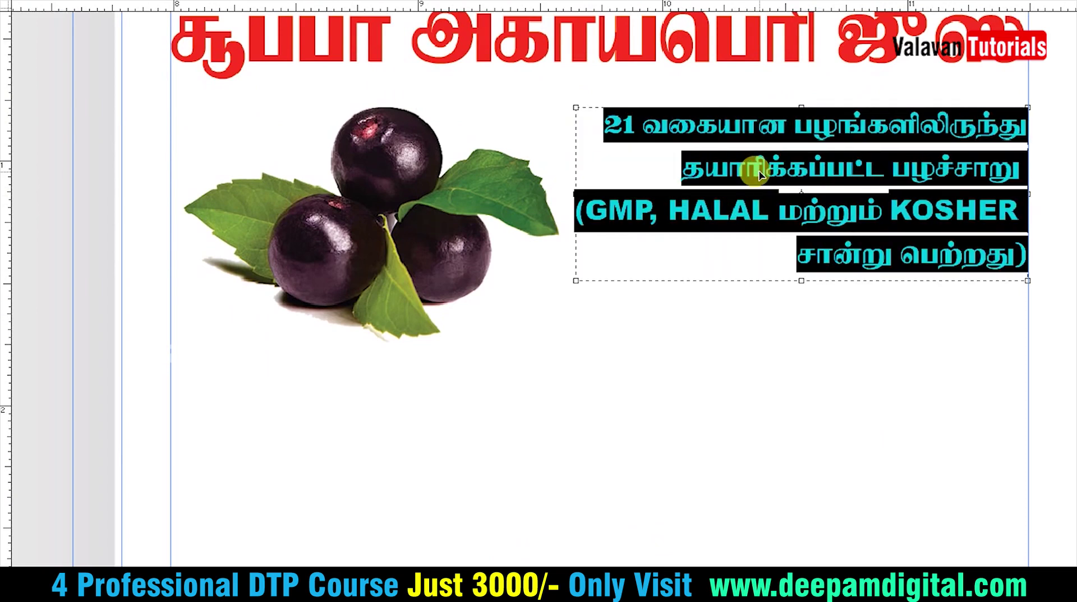
{"action": "key", "text": "Escape"}
{"action": "key", "text": "shift+Left"}
{"action": "key", "text": "shift+Left"}
{"action": "key", "text": "shift+Left"}
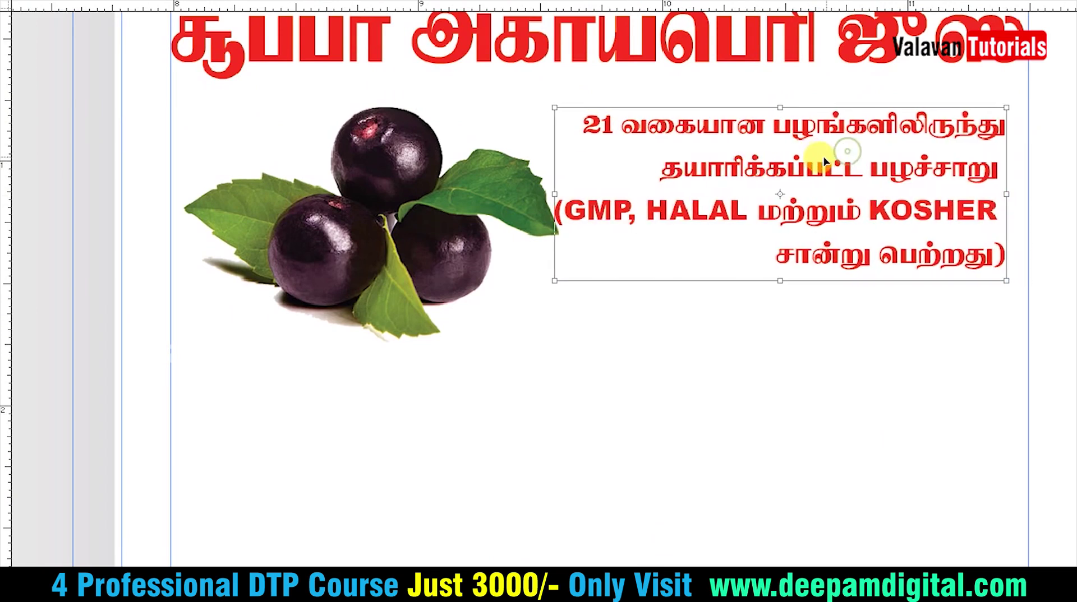
Fill a thin vertical strip on a new layer to the right of the text
{"action": "left_click_drag", "start_coordinate": [1002, 105], "coordinate": [1016, 284]}
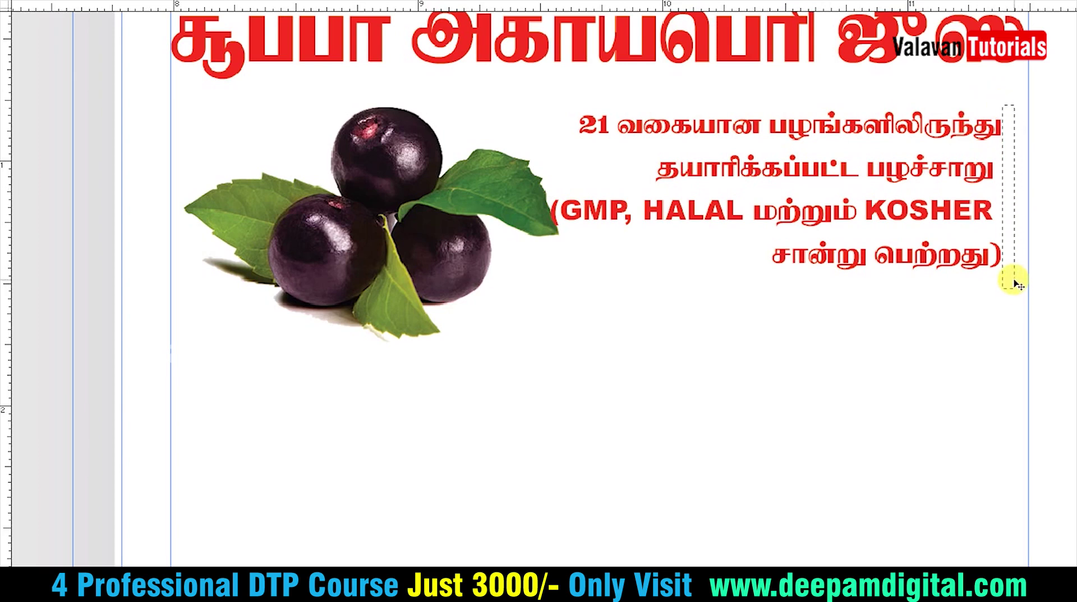
{"action": "key", "text": "ctrl+shift+n"}
{"action": "key", "text": "Return"}
{"action": "key", "text": "alt+BackSpace"}
Fill the vertical bar with a green background colour
{"action": "key", "text": "Tab"}
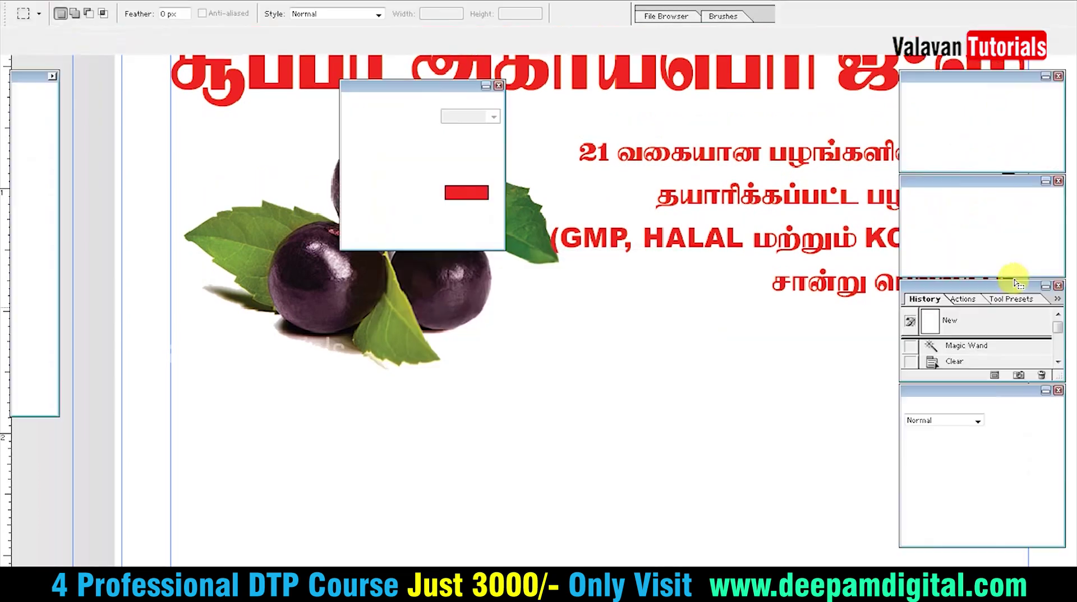
{"action": "left_click", "coordinate": [38, 330]}
{"action": "left_click", "coordinate": [546, 283]}
{"action": "type", "text": "100"}
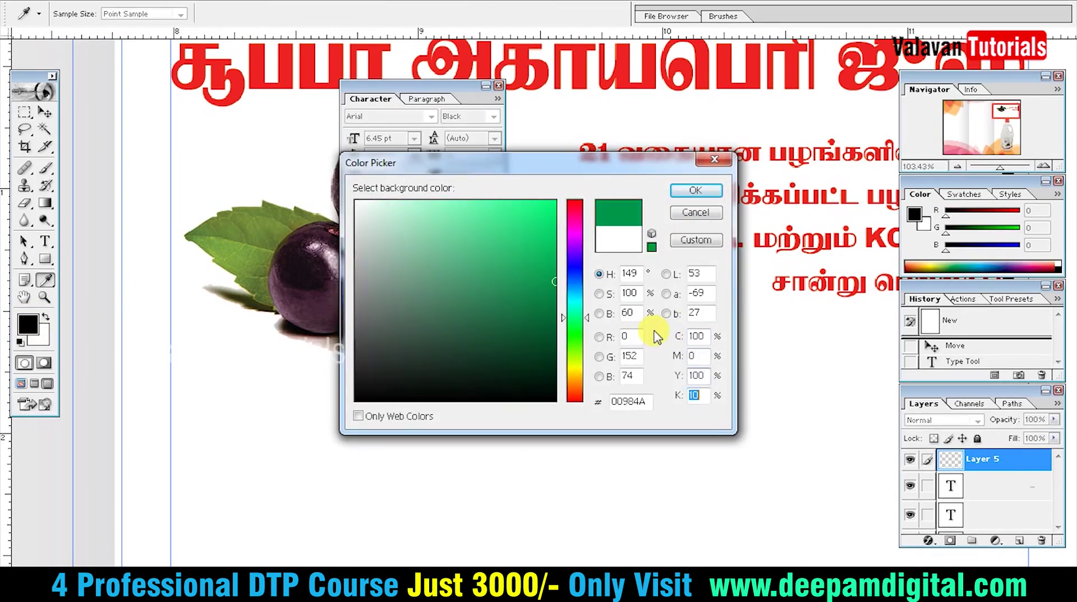
{"action": "key", "text": "Return"}
{"action": "key", "text": "ctrl+BackSpace"}
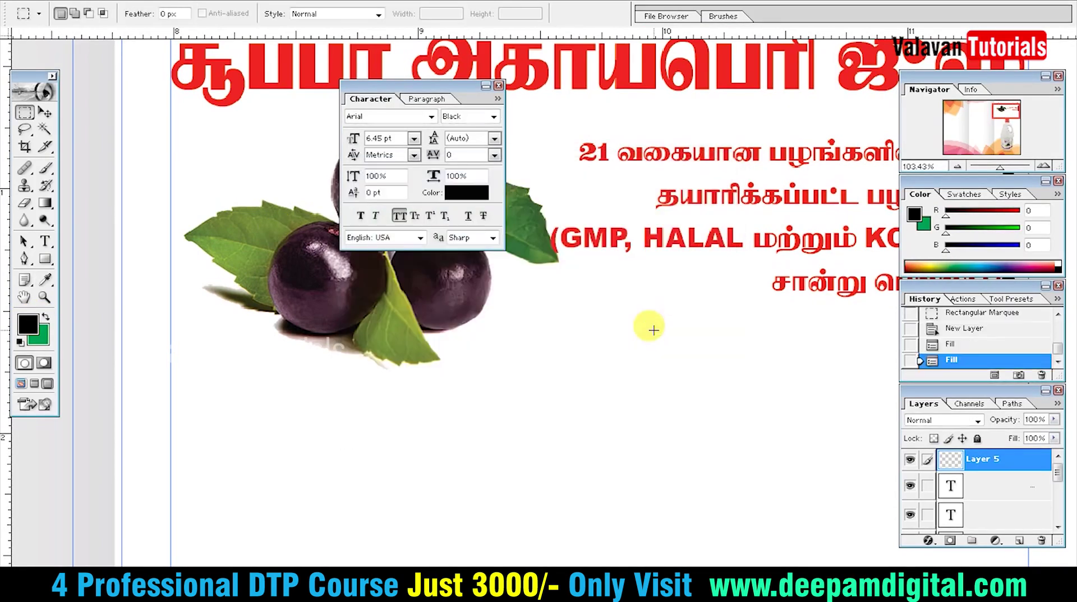
Nudge the green bar slightly to the right beside the text
{"action": "key", "text": "Tab"}
{"action": "key", "text": "Tab"}
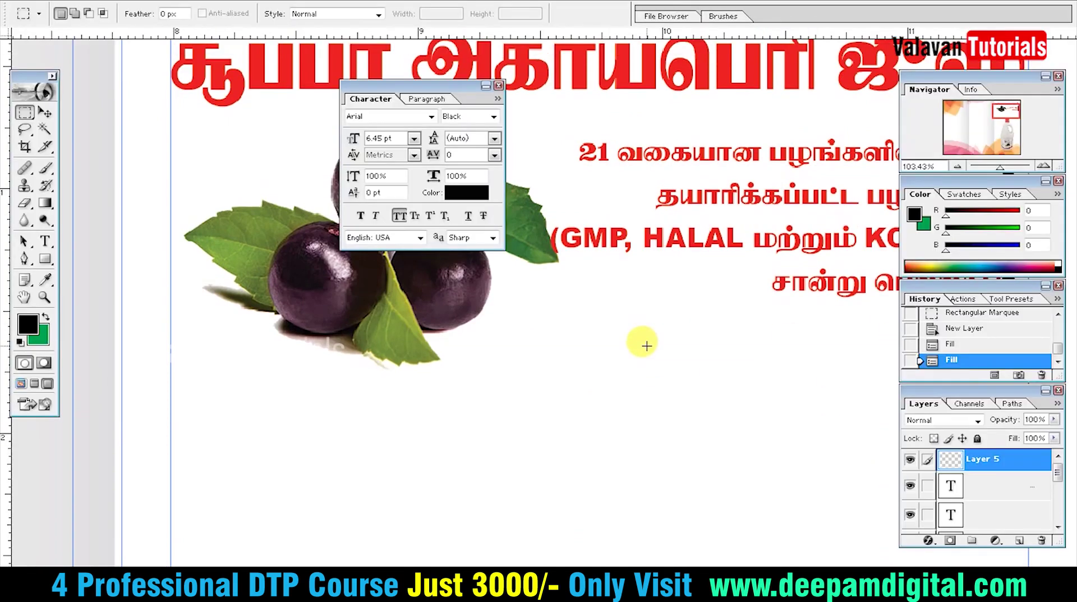
{"action": "key", "text": "Tab"}
{"action": "left_click", "coordinate": [945, 134], "text": "ctrl"}
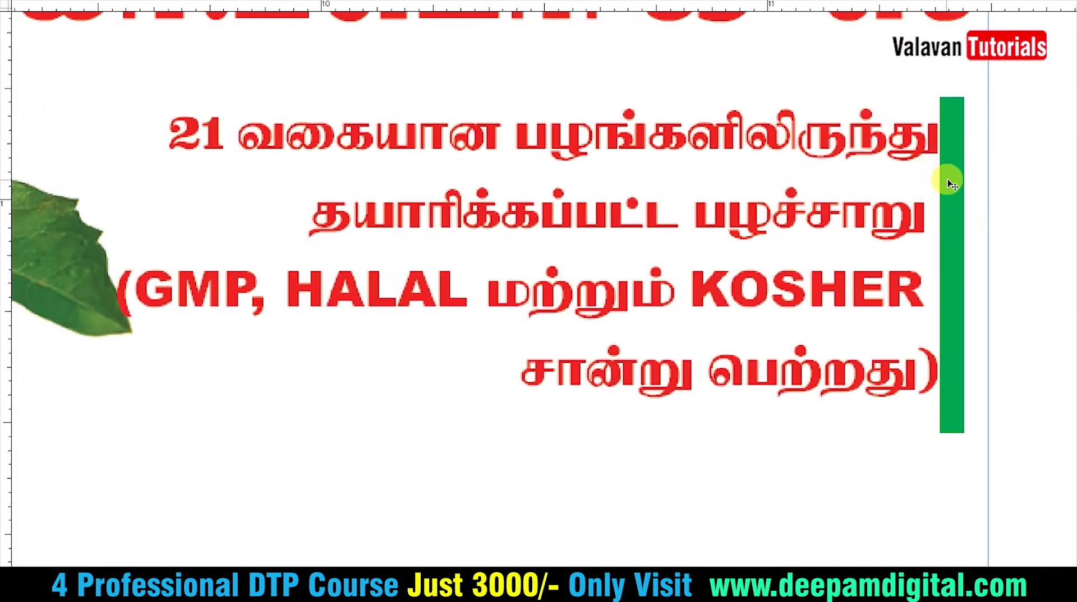
{"action": "left_click_drag", "start_coordinate": [952, 184], "coordinate": [957, 180]}
{"action": "right_click", "coordinate": [925, 165]}
{"action": "left_click", "coordinate": [947, 181]}
Preview the brochure layout zoomed out with guides hidden, then restore the guides
{"action": "left_click_drag", "start_coordinate": [601, 34], "coordinate": [1036, 245]}
{"action": "key", "text": "ctrl+minus"}
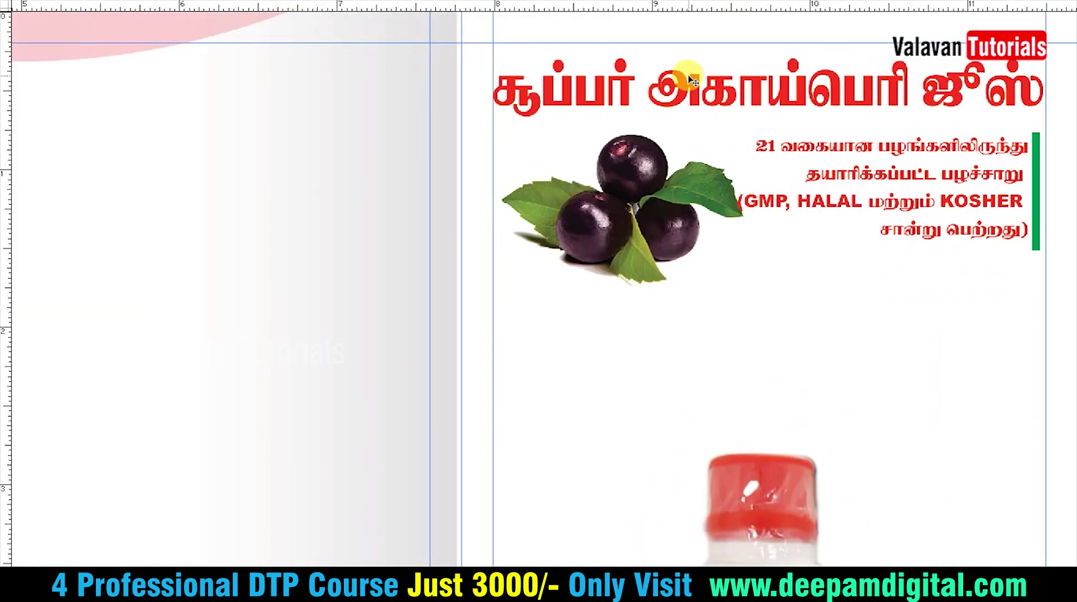
{"action": "key", "text": "ctrl+semicolon"}
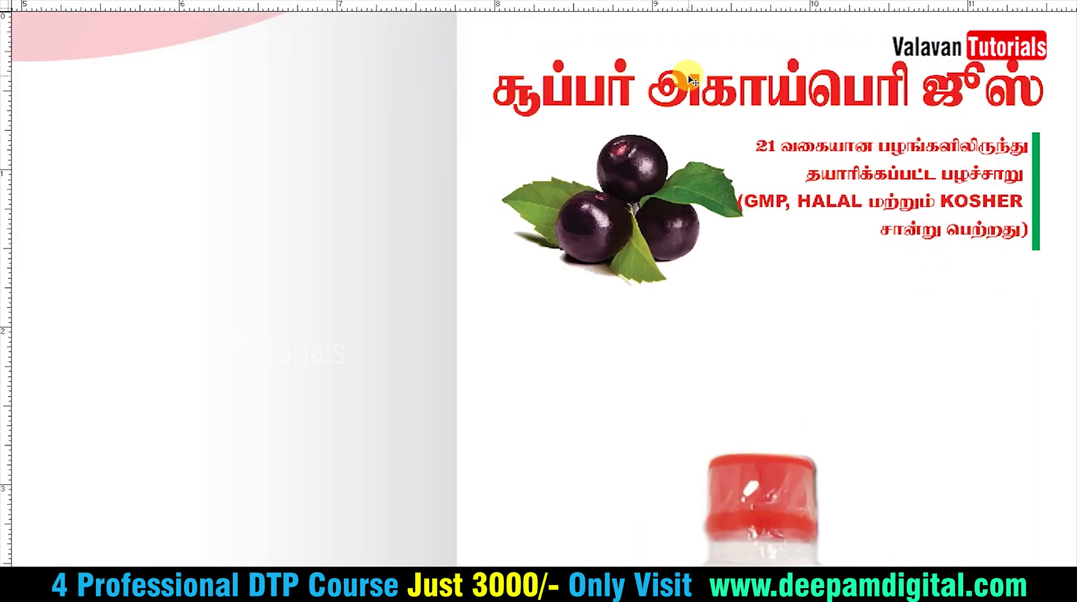
{"action": "key", "text": "ctrl+minus"}
{"action": "key", "text": "ctrl+semicolon"}
{"action": "left_click", "coordinate": [721, 206]}
{"action": "right_click", "coordinate": [767, 194]}
{"action": "left_click", "coordinate": [785, 206]}
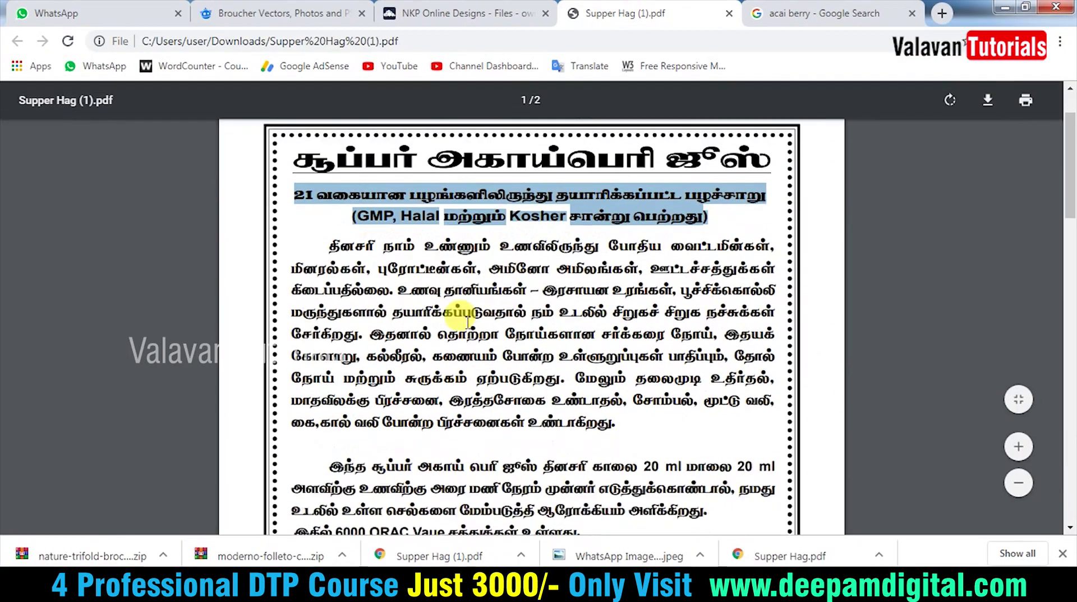
{"action": "scroll", "coordinate": [512, 324], "scroll_direction": "down", "scroll_amount": 1}
{"action": "scroll", "coordinate": [512, 324], "scroll_direction": "down", "scroll_amount": 2}
{"action": "scroll", "coordinate": [512, 323], "scroll_direction": "down", "scroll_amount": 5}
{"action": "scroll", "coordinate": [505, 308], "scroll_direction": "down", "scroll_amount": 3}
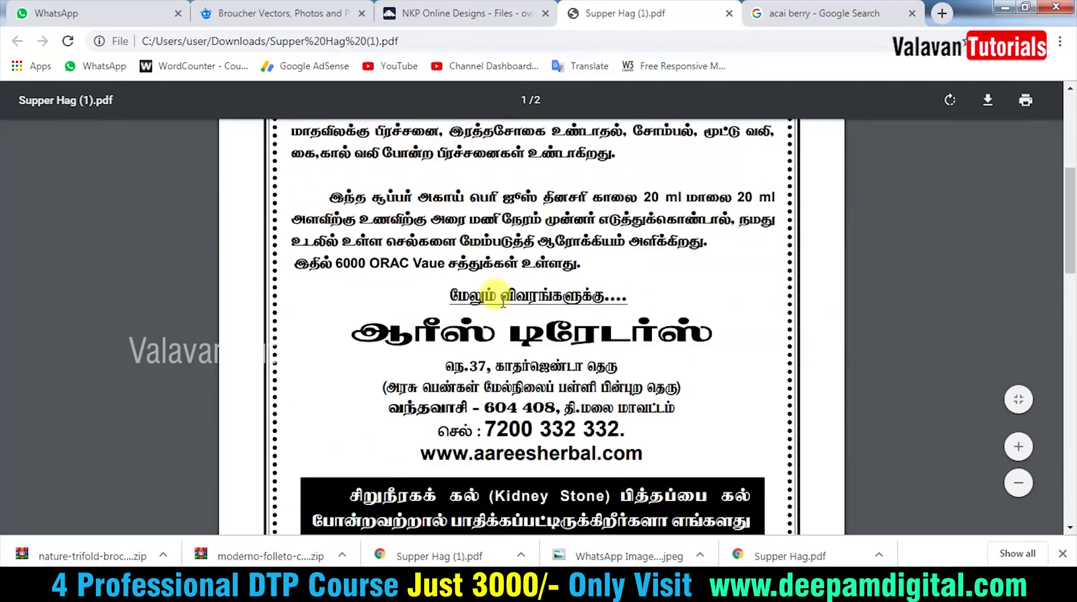
{"action": "scroll", "coordinate": [503, 291], "scroll_direction": "down", "scroll_amount": 2}
{"action": "scroll", "coordinate": [510, 308], "scroll_direction": "down", "scroll_amount": 1}
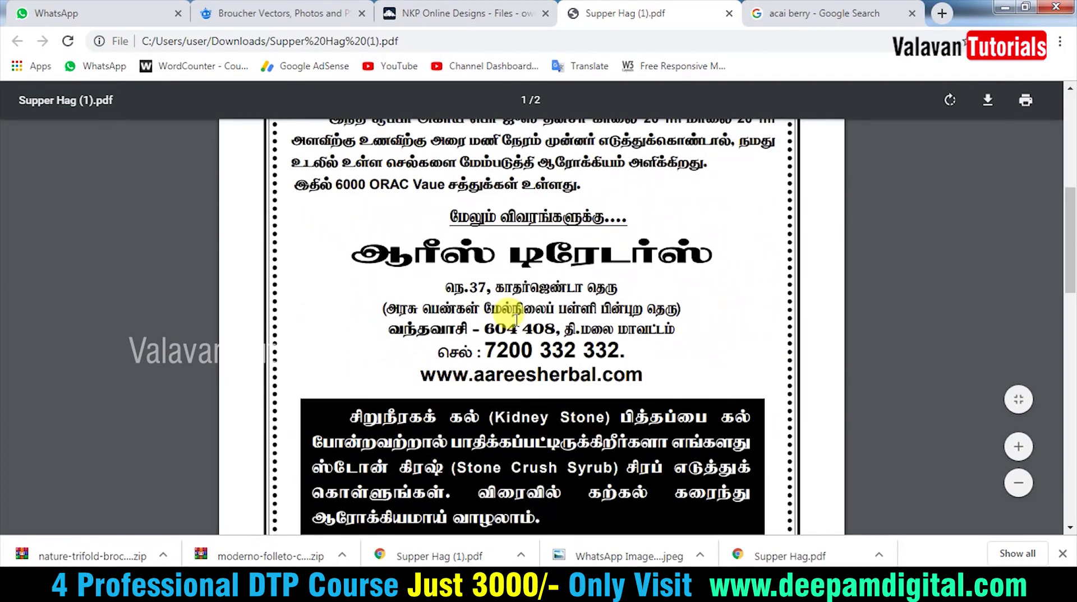
{"action": "scroll", "coordinate": [515, 317], "scroll_direction": "down", "scroll_amount": 5}
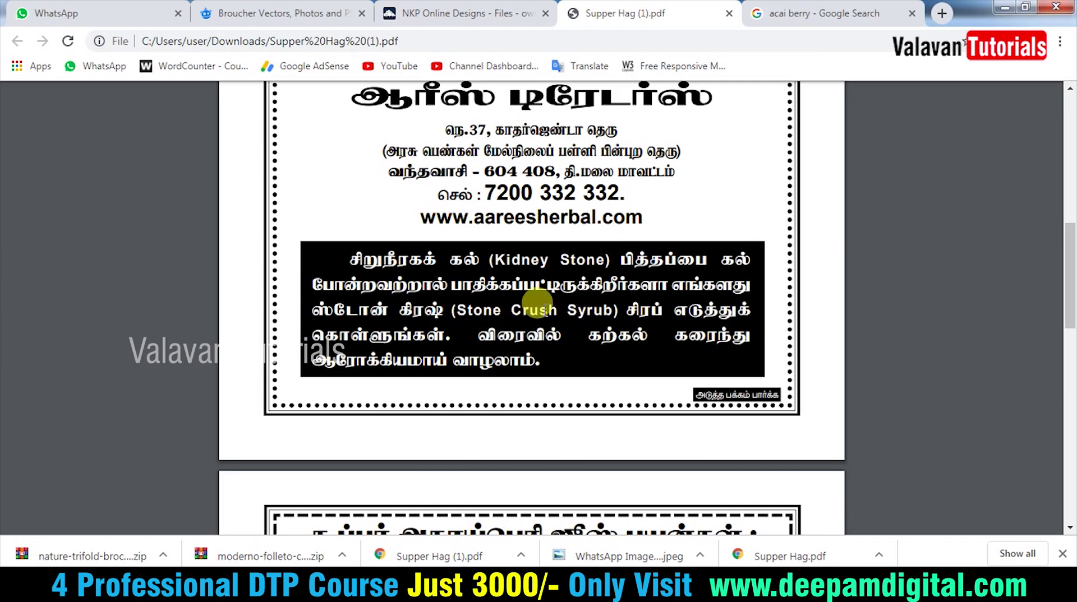
{"action": "scroll", "coordinate": [535, 246], "scroll_direction": "down", "scroll_amount": 5}
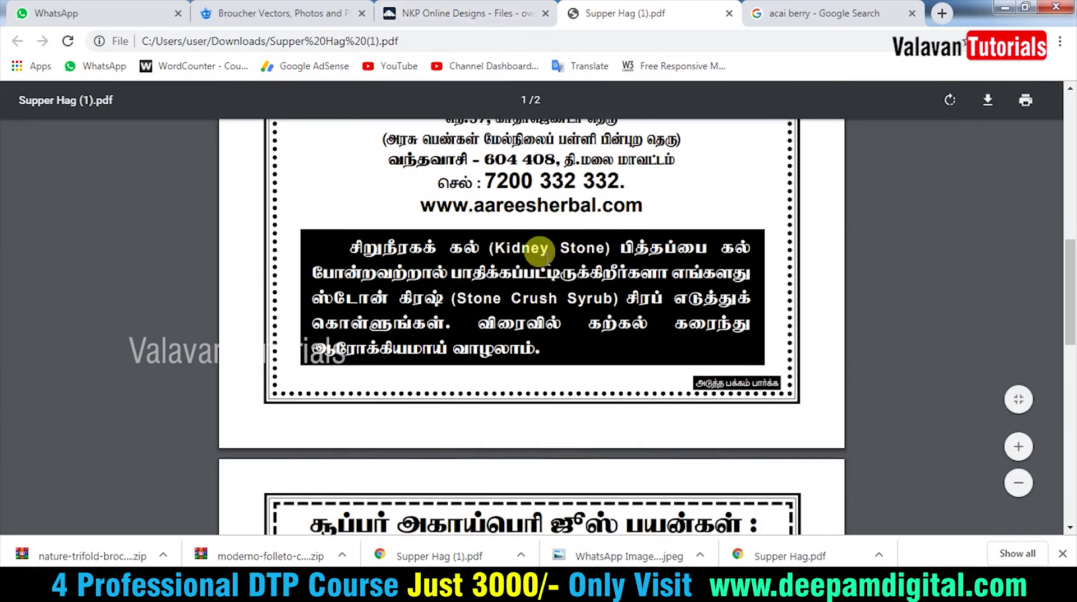
{"action": "scroll", "coordinate": [539, 248], "scroll_direction": "up", "scroll_amount": 7}
{"action": "scroll", "coordinate": [544, 263], "scroll_direction": "up", "scroll_amount": 2}
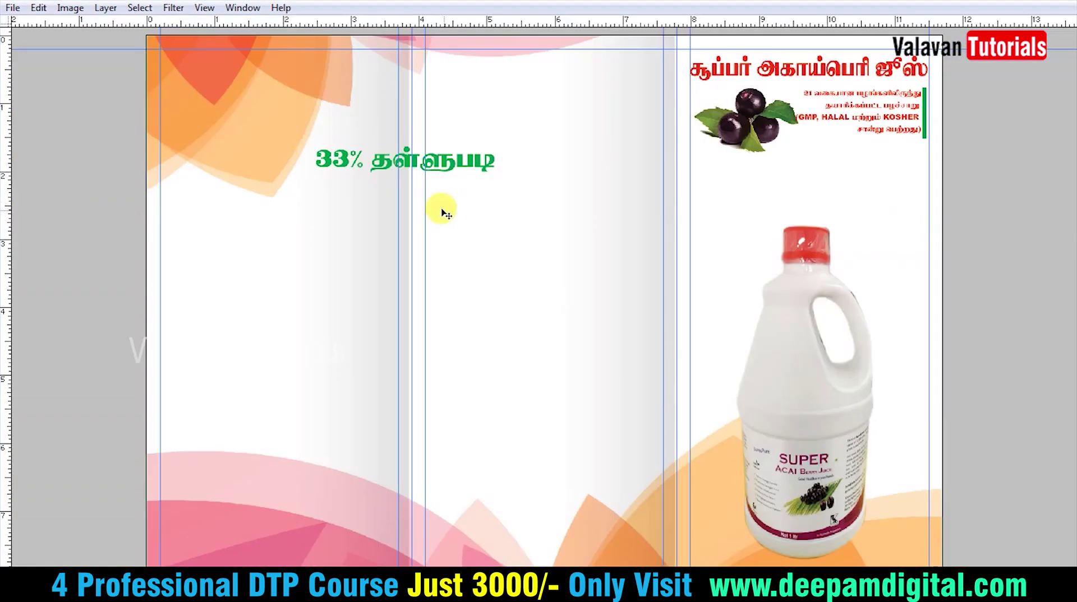
Move the 33% தள்ளுபடி text onto the right panel and scale it larger
{"action": "right_click", "coordinate": [494, 163]}
{"action": "left_click", "coordinate": [541, 194]}
{"action": "right_click", "coordinate": [496, 180]}
{"action": "left_click", "coordinate": [533, 192]}
{"action": "left_click_drag", "start_coordinate": [466, 167], "coordinate": [827, 149]}
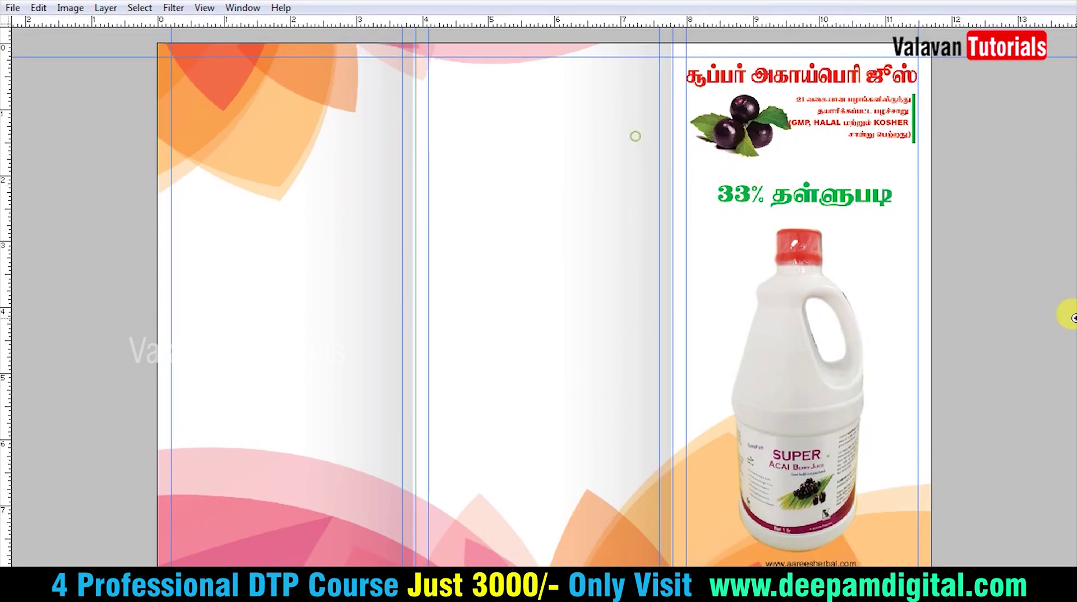
{"action": "scroll", "coordinate": [947, 191], "scroll_direction": "up", "scroll_amount": 3}
{"action": "key", "text": "ctrl+t"}
{"action": "left_click_drag", "start_coordinate": [942, 174], "coordinate": [862, 227]}
Move the berry image down, just above the offer text
{"action": "right_click", "coordinate": [845, 205]}
{"action": "left_click", "coordinate": [876, 213]}
{"action": "left_click", "coordinate": [681, 110]}
{"action": "left_click_drag", "start_coordinate": [600, 99], "coordinate": [600, 203]}
Enlarge the certification text block slightly
{"action": "right_click", "coordinate": [584, 150]}
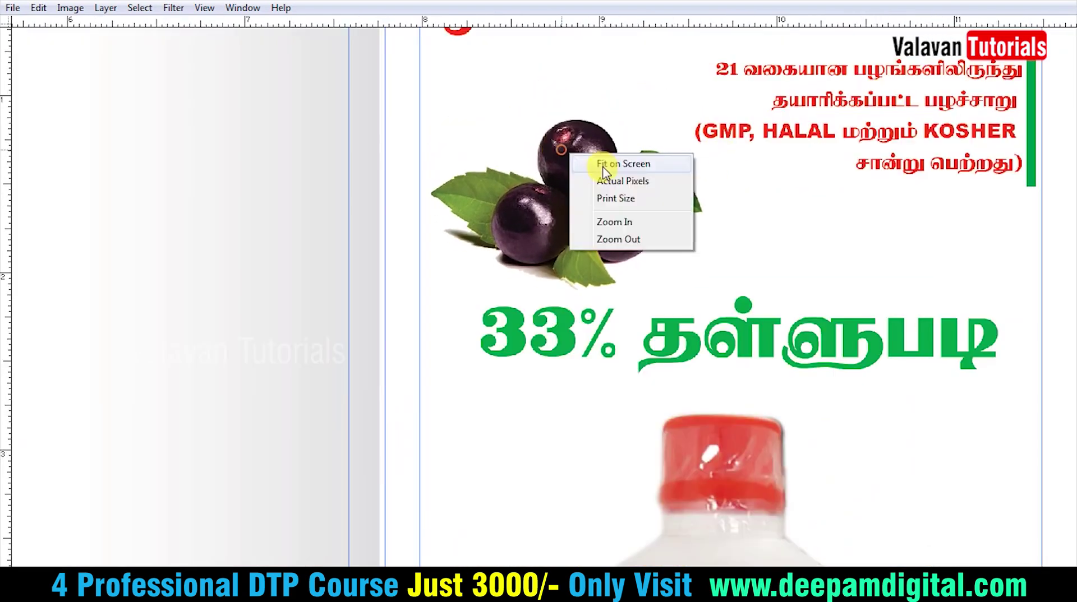
{"action": "left_click", "coordinate": [603, 162]}
{"action": "left_click", "coordinate": [914, 210]}
{"action": "left_click", "coordinate": [875, 132]}
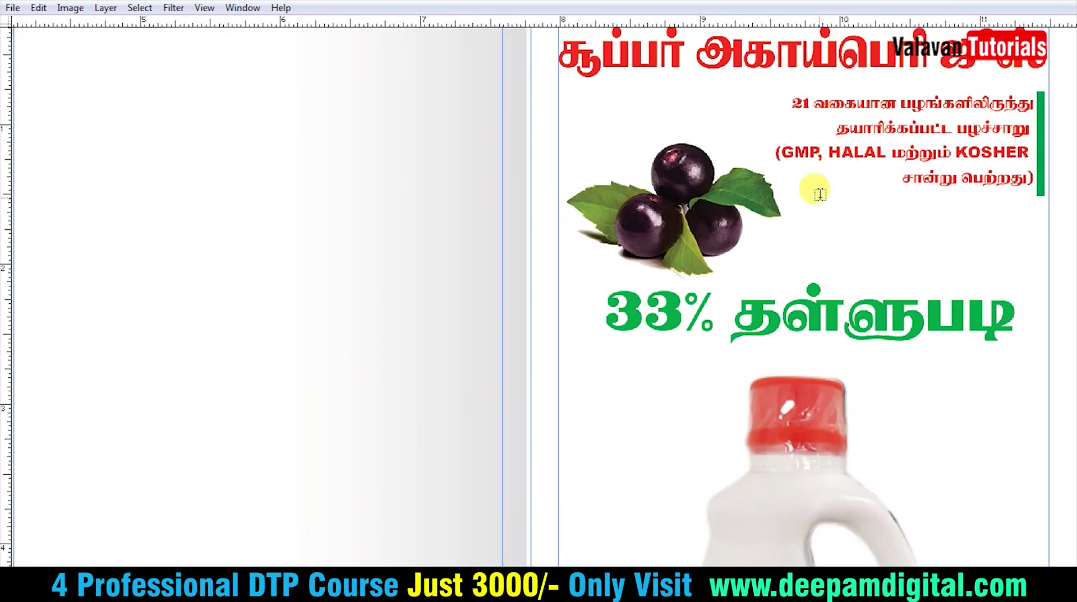
{"action": "left_click_drag", "start_coordinate": [775, 192], "coordinate": [762, 198]}
{"action": "key", "text": "Return"}
{"action": "right_click", "coordinate": [799, 159]}
{"action": "left_click", "coordinate": [807, 174]}
{"action": "left_click", "coordinate": [980, 208]}
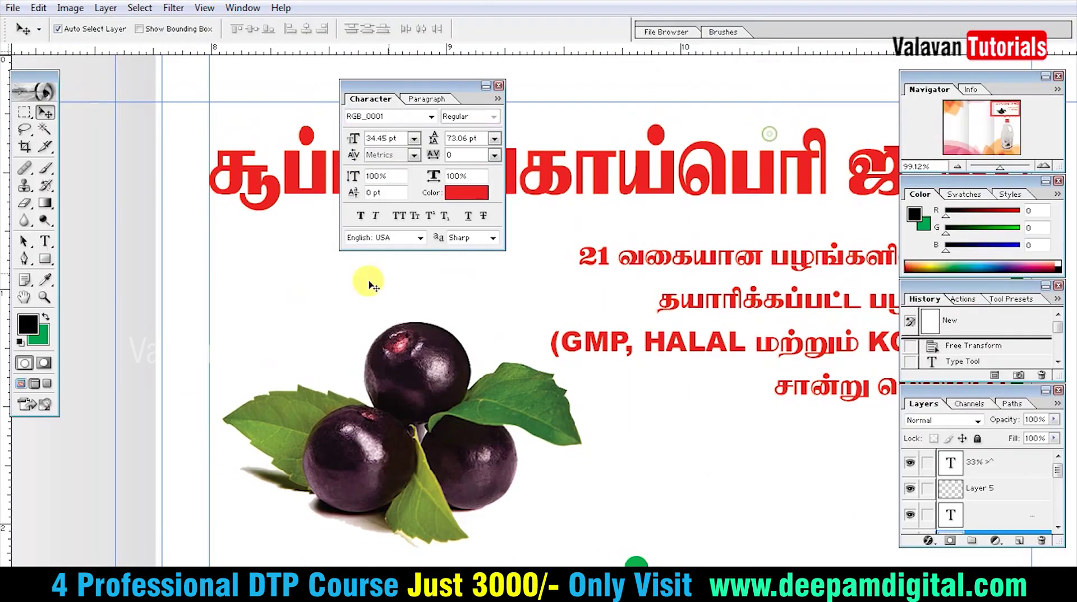
Fill the Tamil heading with purple #7701AE
{"action": "key", "text": "Tab"}
{"action": "left_click", "coordinate": [39, 324]}
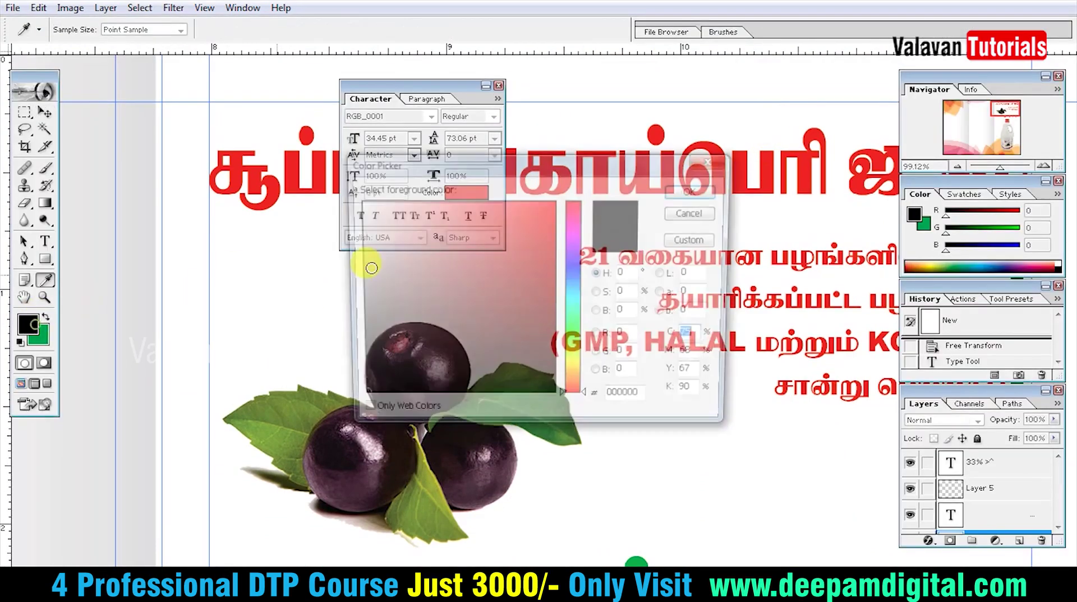
{"action": "mouse_move", "coordinate": [575, 278]}
{"action": "left_mouse_down"}
{"action": "mouse_move", "coordinate": [580, 250]}
{"action": "mouse_move", "coordinate": [554, 265]}
{"action": "left_mouse_up"}
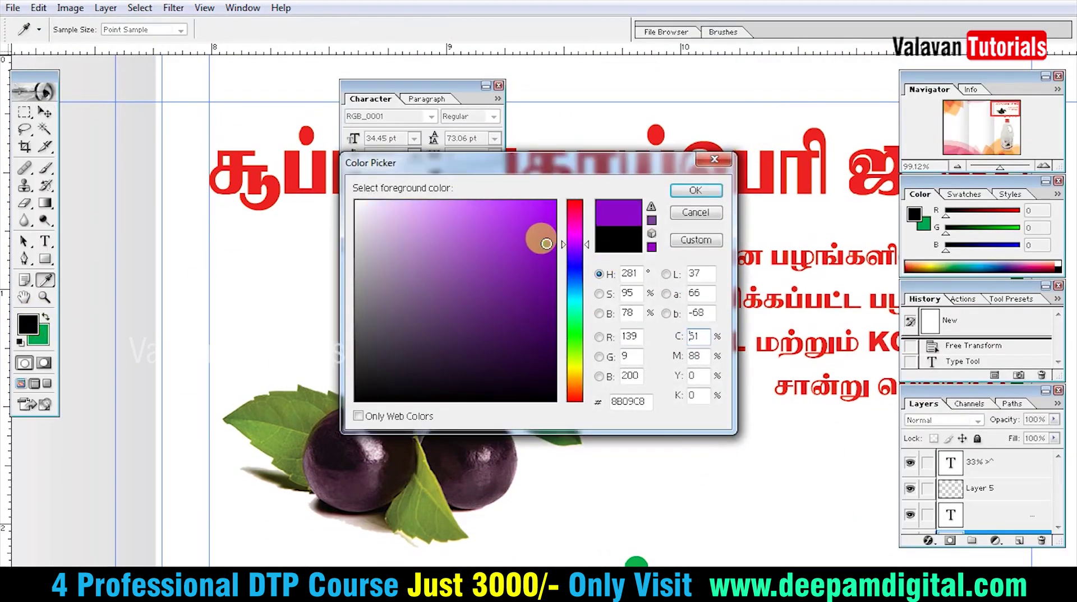
{"action": "left_click", "coordinate": [691, 191]}
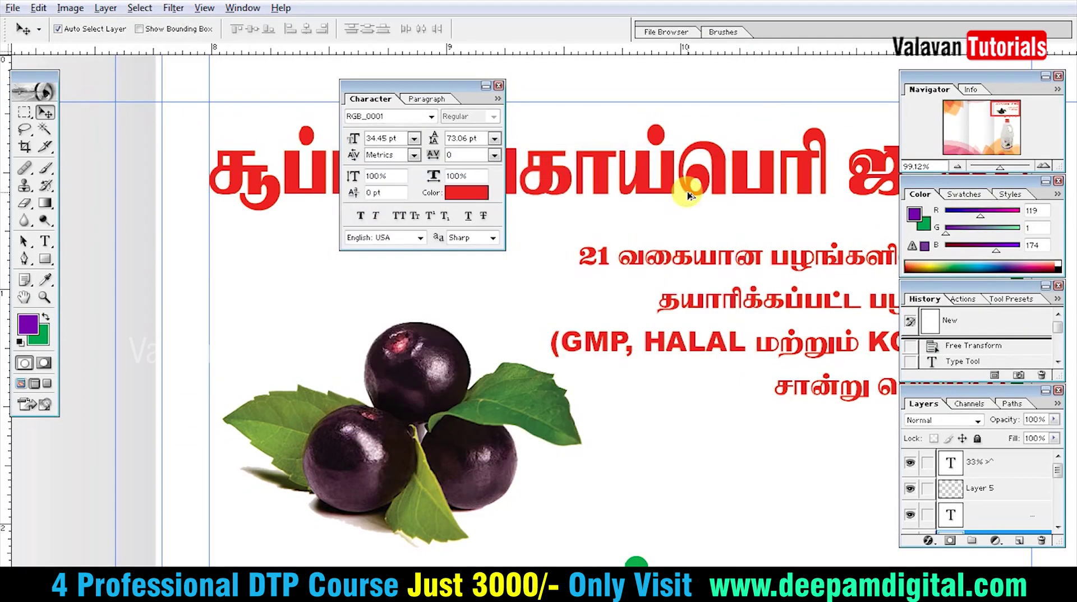
{"action": "key", "text": "alt+BackSpace"}
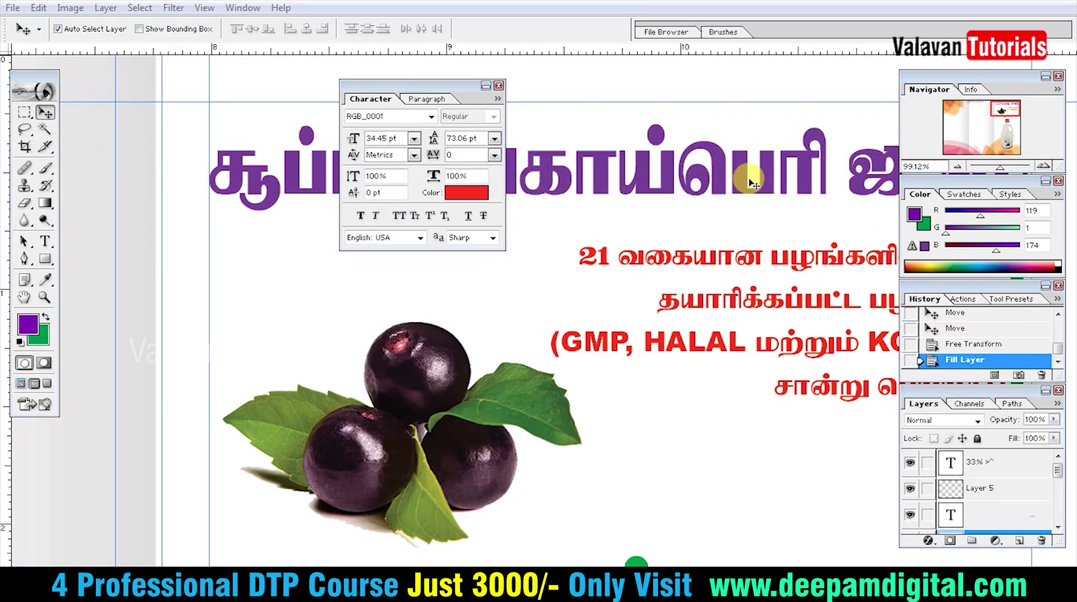
Hide the palettes and fit the whole brochure page on screen
{"action": "key", "text": "Tab"}
{"action": "key", "text": "ctrl+0"}
{"action": "left_click", "coordinate": [768, 224]}
{"action": "key", "text": "ctrl+0"}
{"action": "key", "text": "ctrl+minus"}
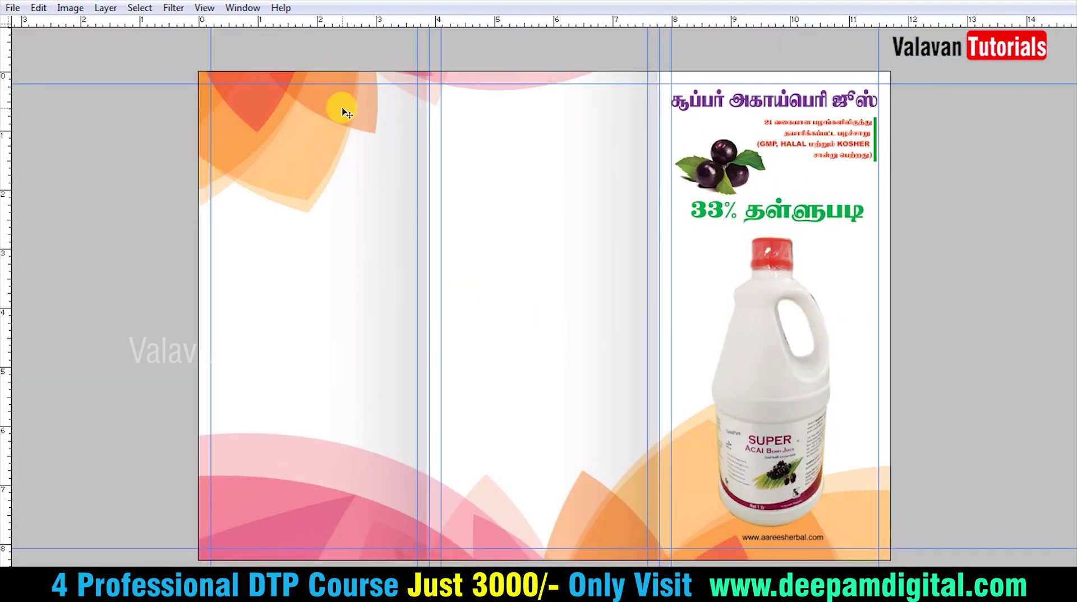
{"action": "key", "text": "ctrl+u"}
{"action": "left_click_drag", "start_coordinate": [286, 257], "coordinate": [348, 277]}
{"action": "left_click", "coordinate": [440, 234]}
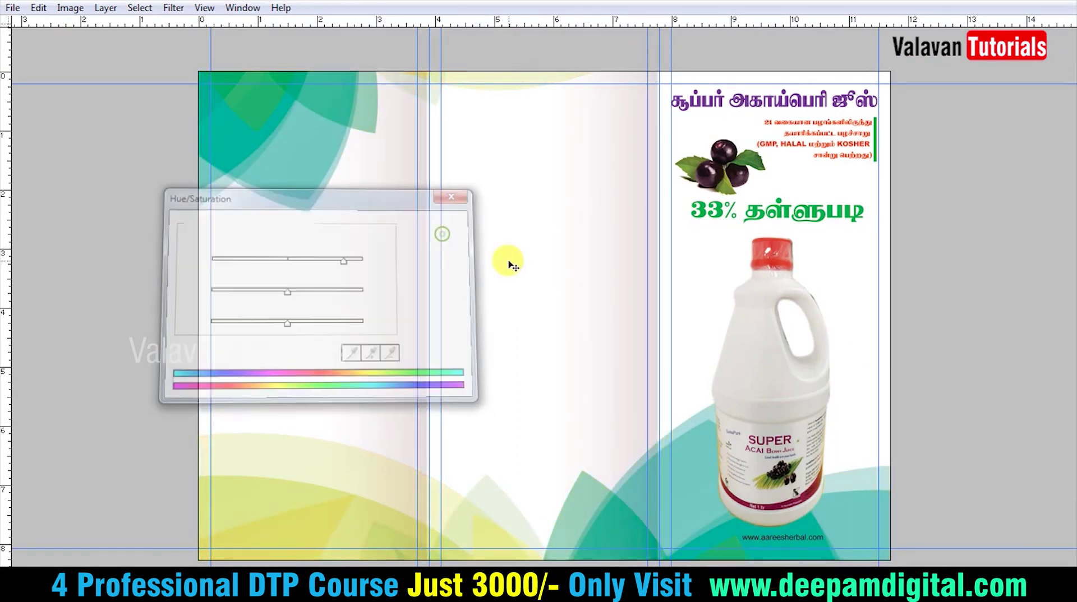
{"action": "key", "text": "ctrl+z"}
{"action": "key", "text": "ctrl+z"}
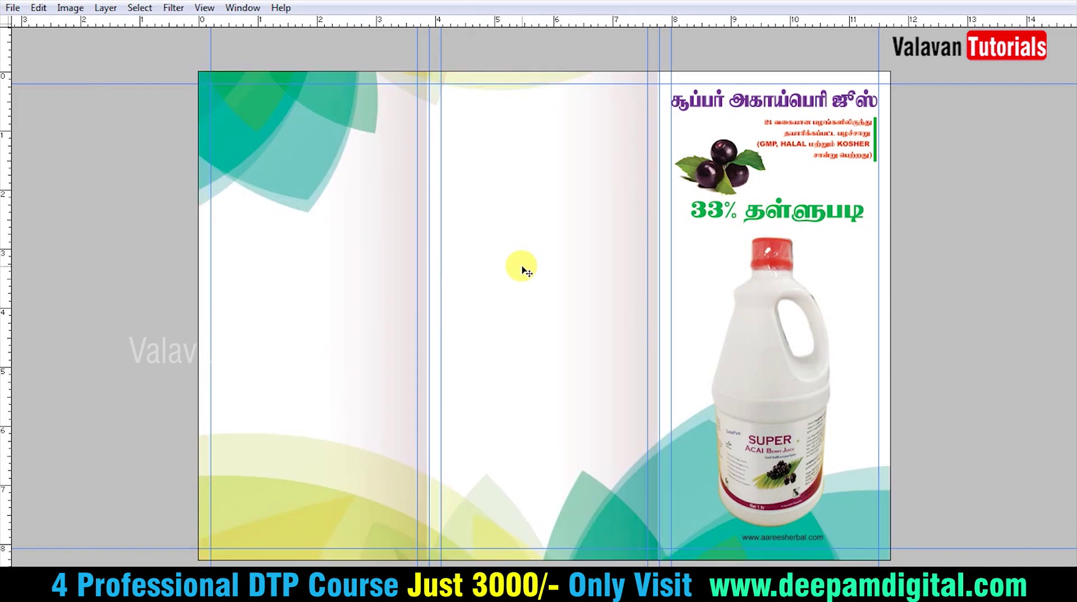
{"action": "left_click", "coordinate": [526, 267]}
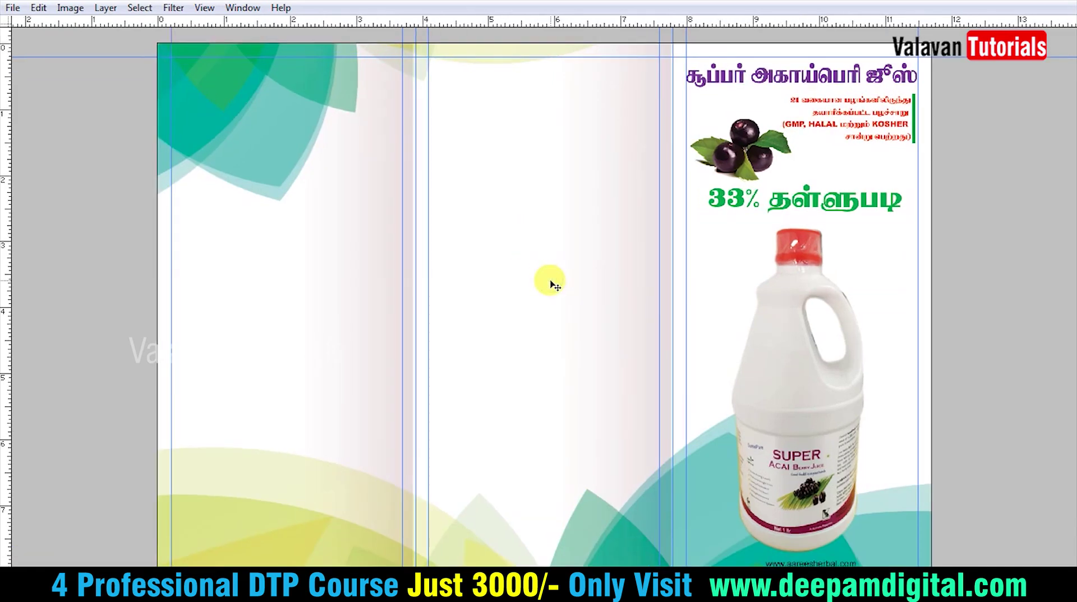
{"action": "key", "text": "ctrl+z"}
{"action": "key", "text": "ctrl+z"}
{"action": "key", "text": "ctrl+z"}
{"action": "right_click", "coordinate": [593, 290]}
{"action": "left_click", "coordinate": [640, 306]}
{"action": "key", "text": "Tab"}
{"action": "key", "text": "Tab"}
{"action": "right_click", "coordinate": [678, 289]}
{"action": "left_click", "coordinate": [708, 302]}
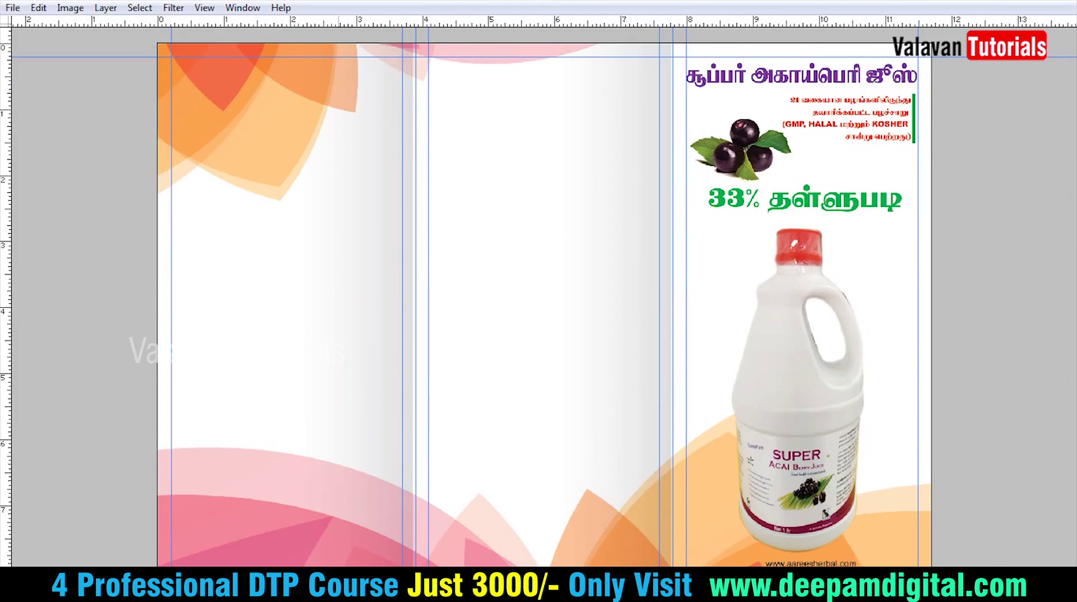
{"action": "key", "text": "alt+Tab"}
{"action": "scroll", "coordinate": [485, 247], "scroll_direction": "up", "scroll_amount": 3}
{"action": "scroll", "coordinate": [485, 246], "scroll_direction": "up", "scroll_amount": 2}
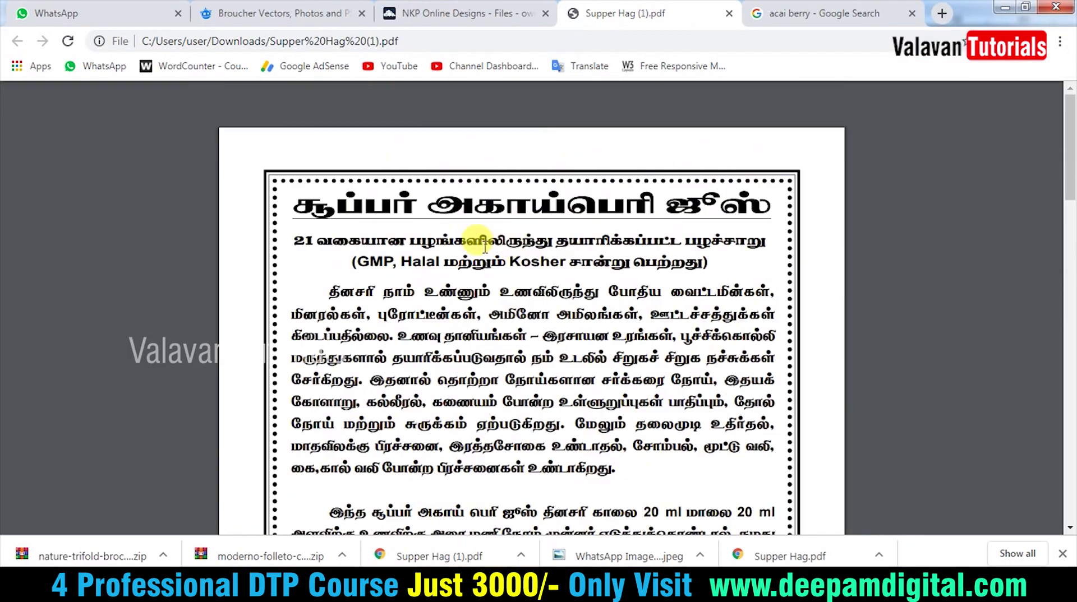
{"action": "scroll", "coordinate": [494, 269], "scroll_direction": "down", "scroll_amount": 2}
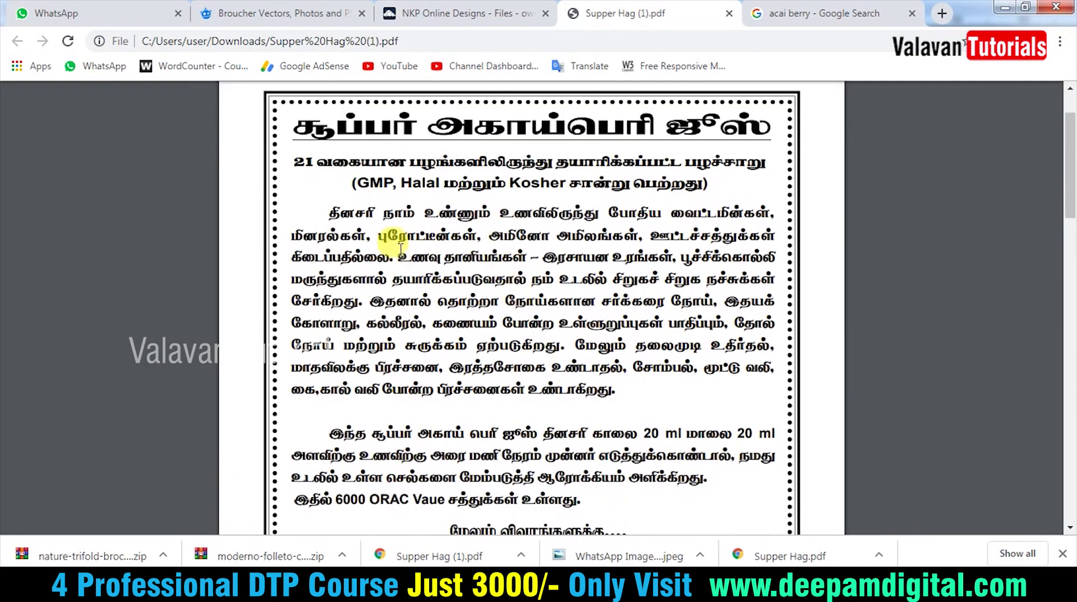
{"action": "scroll", "coordinate": [433, 326], "scroll_direction": "down", "scroll_amount": 2}
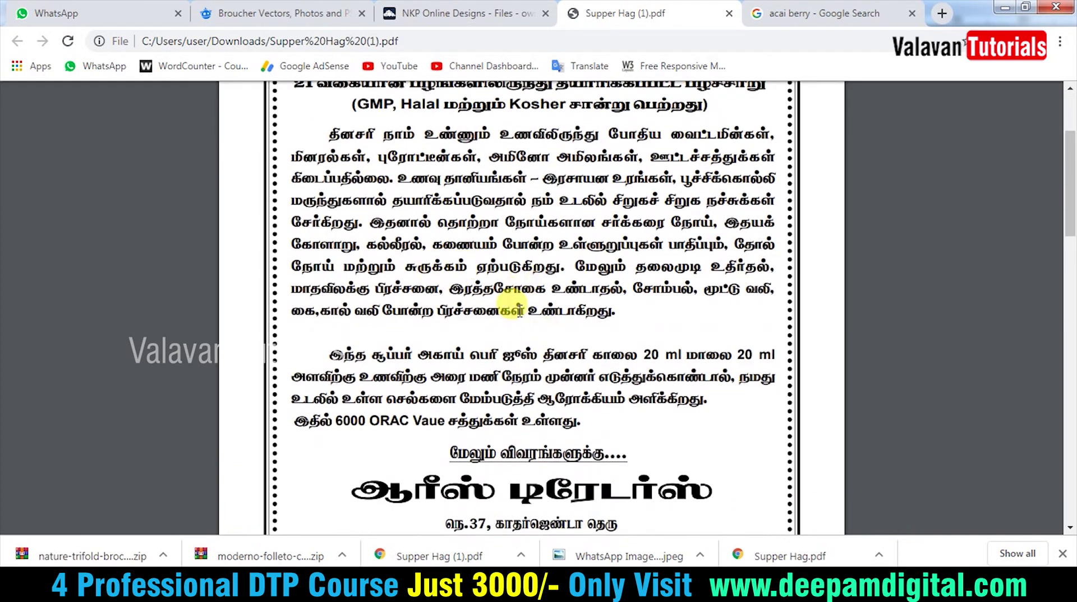
{"action": "scroll", "coordinate": [519, 311], "scroll_direction": "up", "scroll_amount": 2}
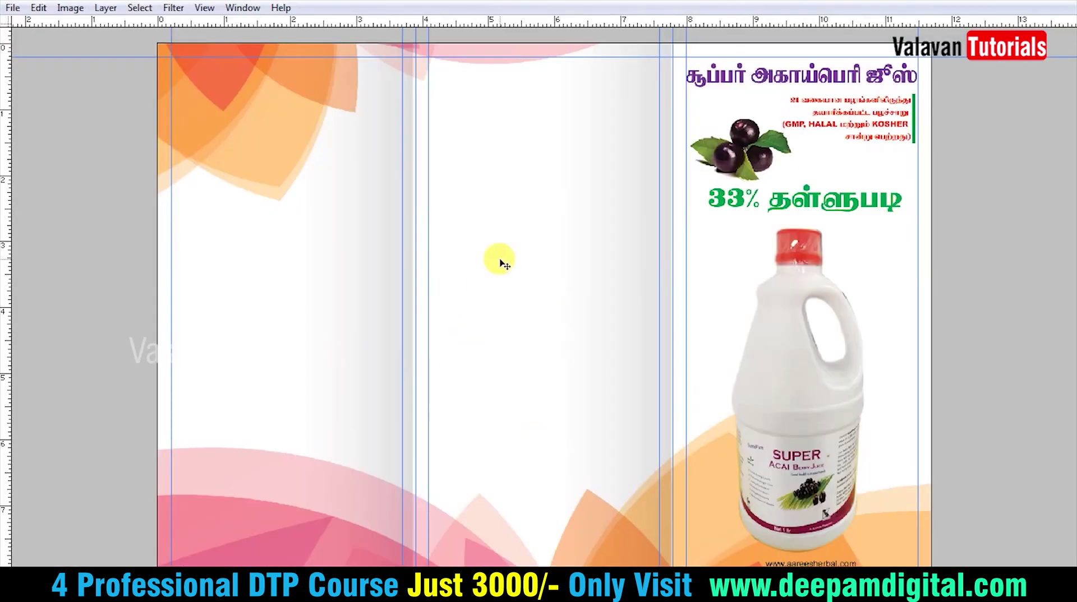
{"action": "right_click", "coordinate": [495, 257]}
{"action": "left_click", "coordinate": [524, 266]}
{"action": "key", "text": "ctrl+shift+s"}
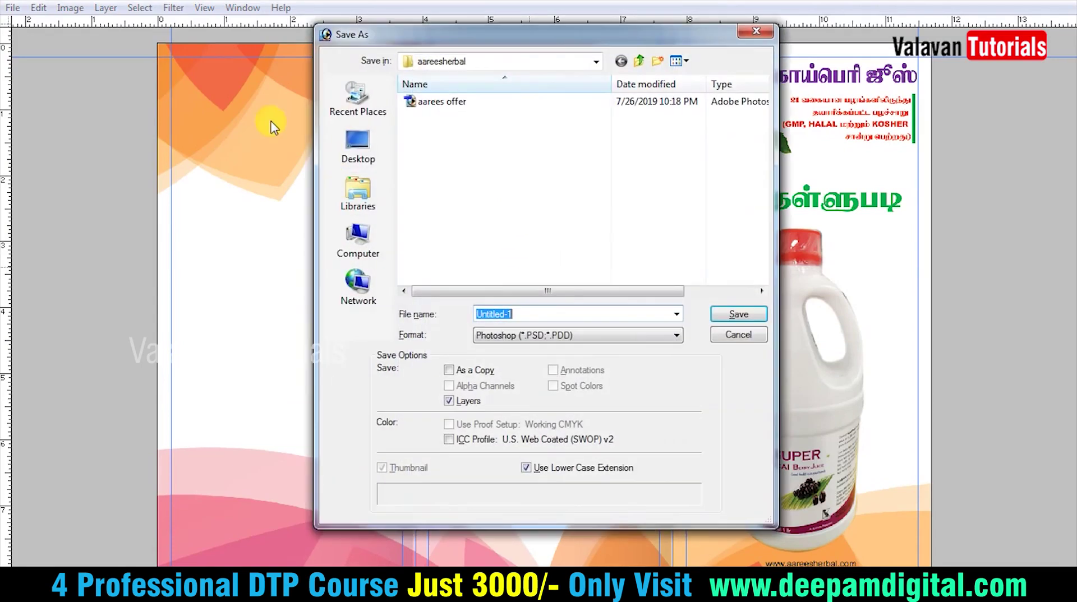
{"action": "left_click", "coordinate": [358, 143]}
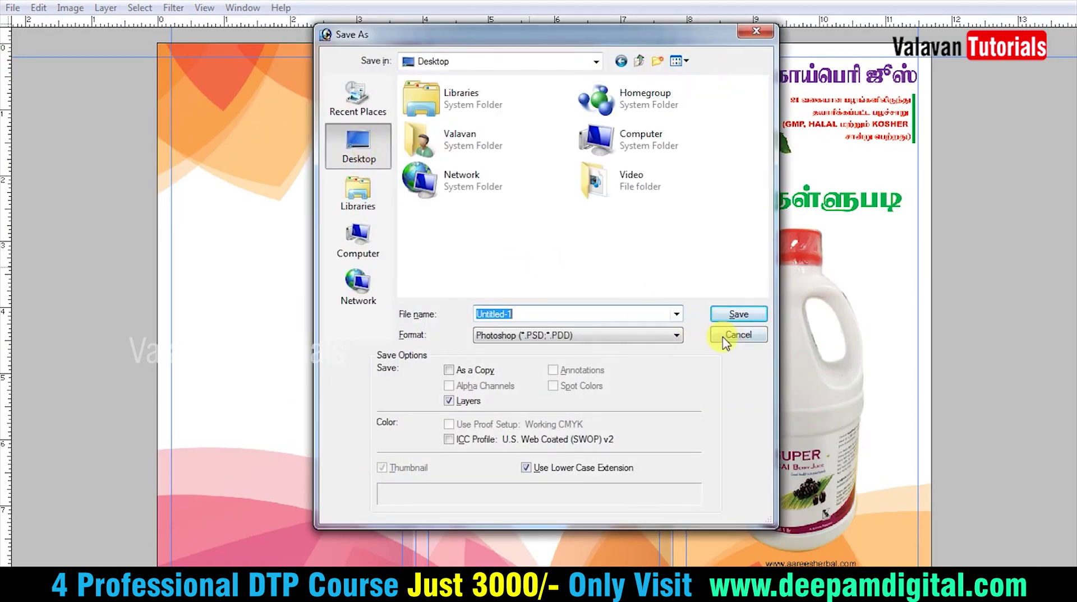
{"action": "left_click", "coordinate": [729, 335]}
{"action": "key", "text": "f"}
Zoom in to inspect the bottle and its label, then fit the brochure on screen
{"action": "left_click_drag", "start_coordinate": [396, 510], "coordinate": [164, 357]}
{"action": "left_click_drag", "start_coordinate": [739, 529], "coordinate": [920, 521]}
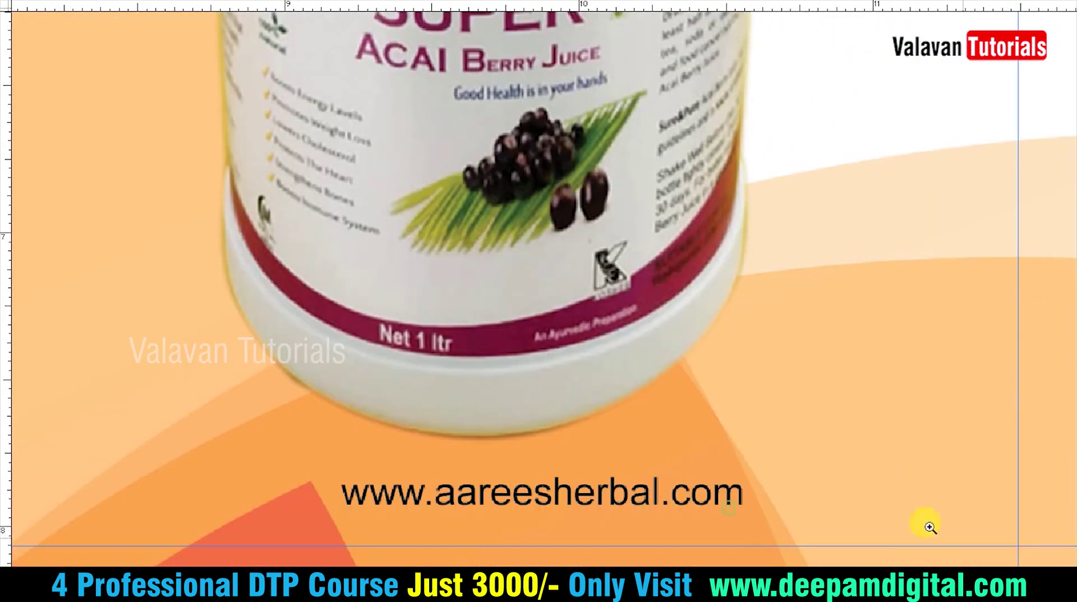
{"action": "left_click_drag", "start_coordinate": [327, 371], "coordinate": [362, 389]}
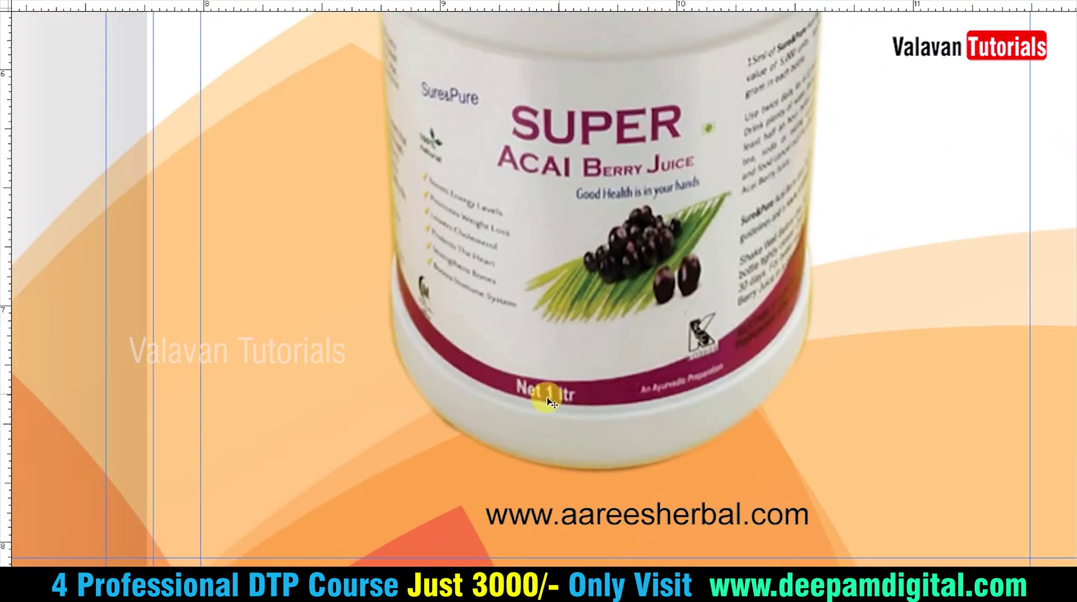
{"action": "right_click", "coordinate": [437, 351]}
{"action": "left_click", "coordinate": [443, 361]}
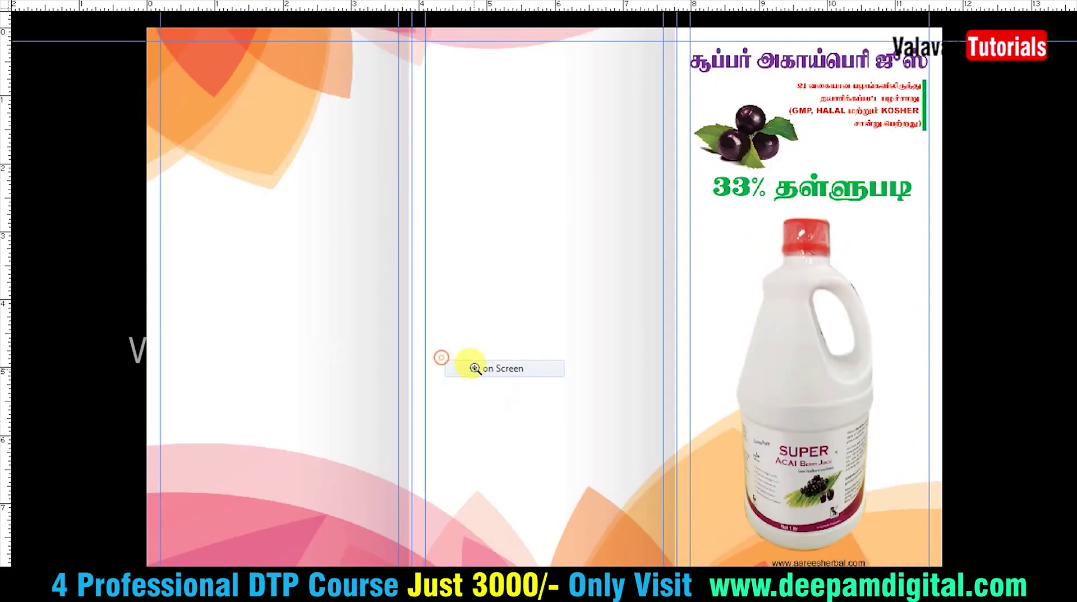
Add purple panel numbers: 1 on the right, 6 in the middle, 5 on the left
{"action": "left_click", "coordinate": [722, 482]}
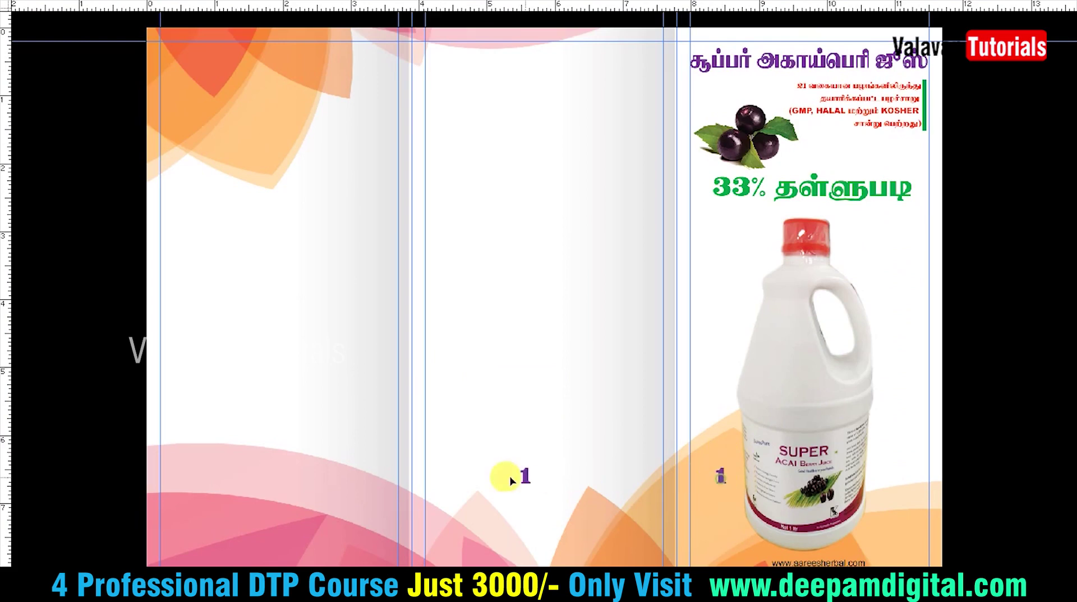
{"action": "left_click", "coordinate": [449, 470]}
{"action": "type", "text": "6"}
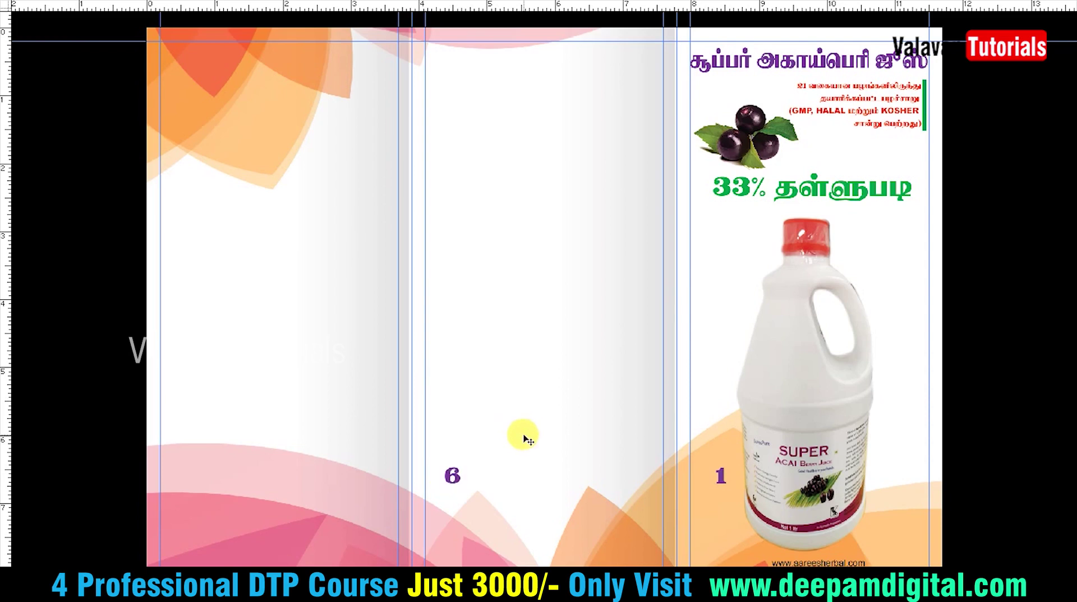
{"action": "left_click_drag", "start_coordinate": [452, 475], "coordinate": [178, 476]}
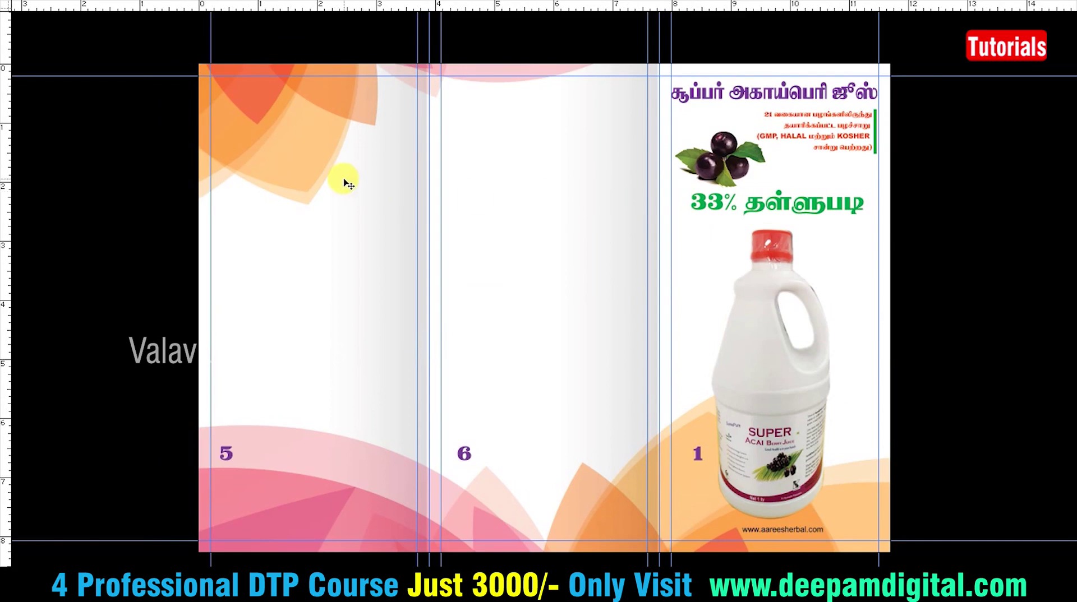
{"action": "right_click", "coordinate": [622, 261]}
{"action": "left_click", "coordinate": [657, 271]}
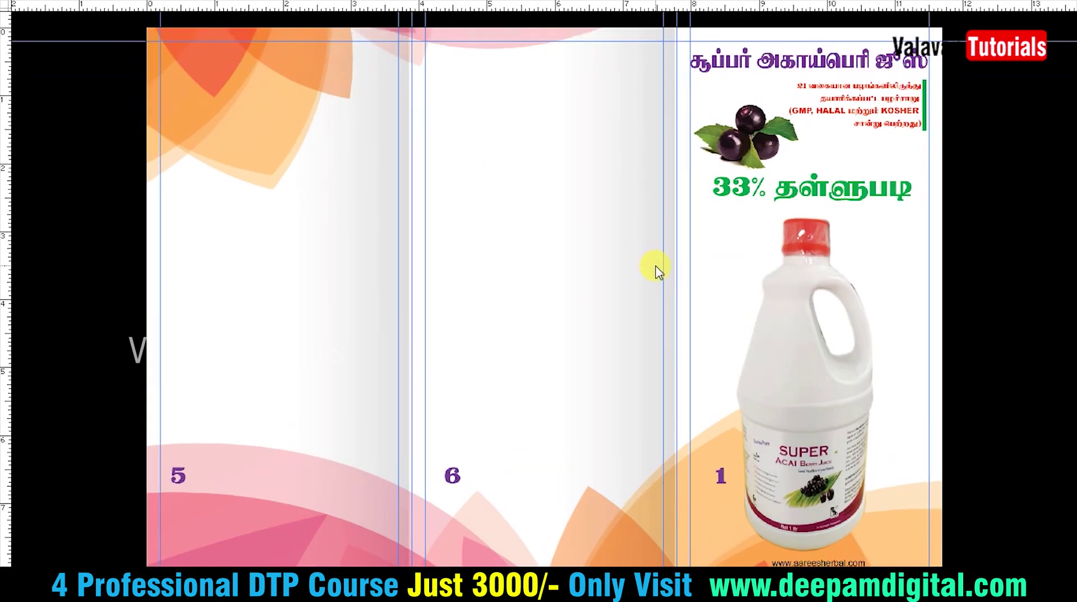
{"action": "key", "text": "ctrl+s"}
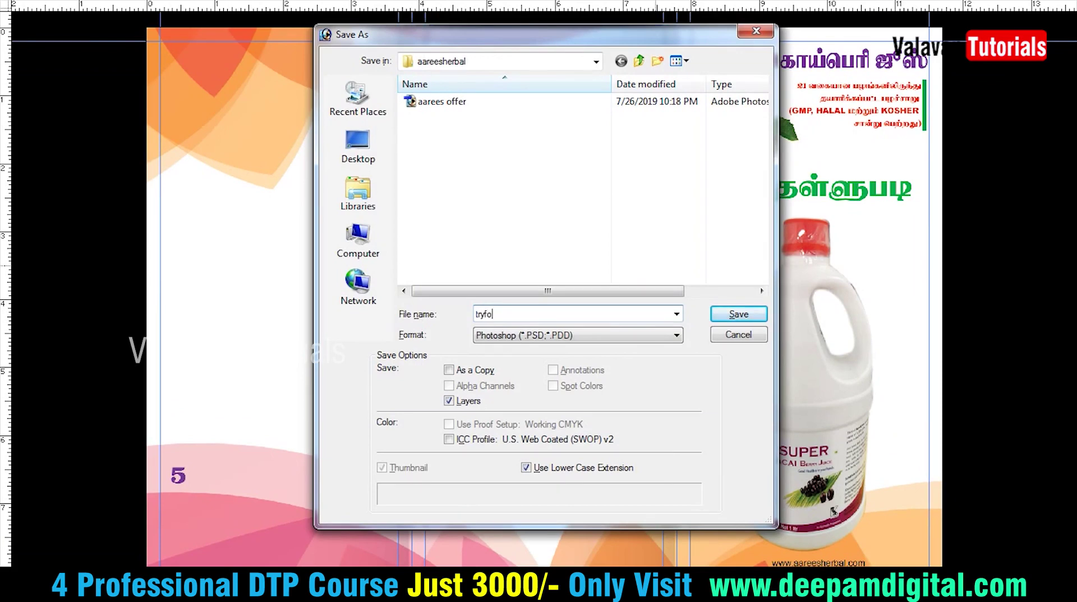
{"action": "type", "text": "tryfold - 1"}
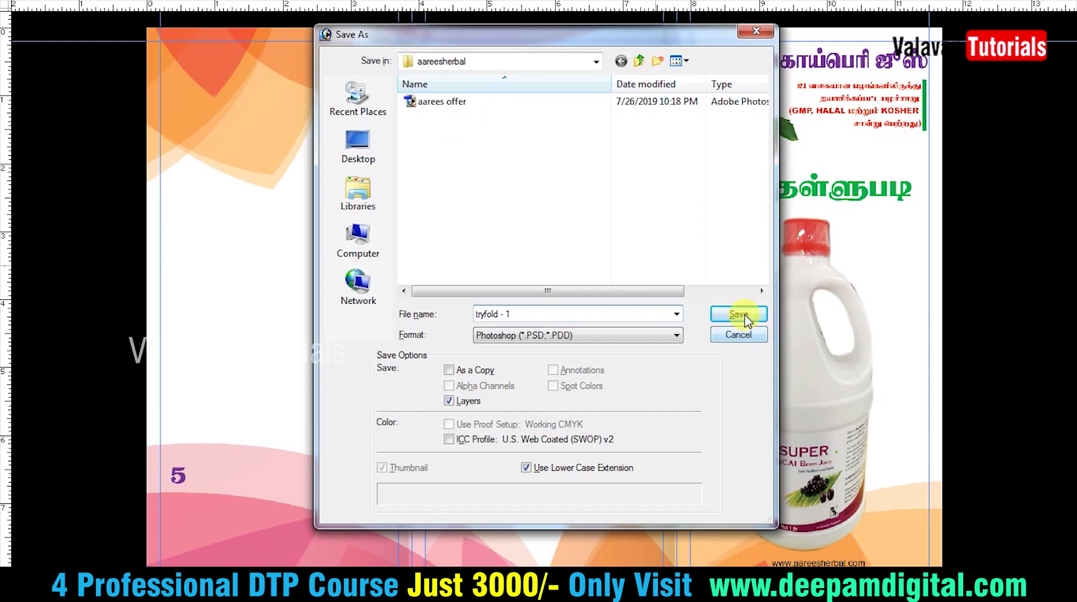
Save the front side as tryfold - 1, then a copy as tryfold - 2
{"action": "left_click", "coordinate": [739, 315]}
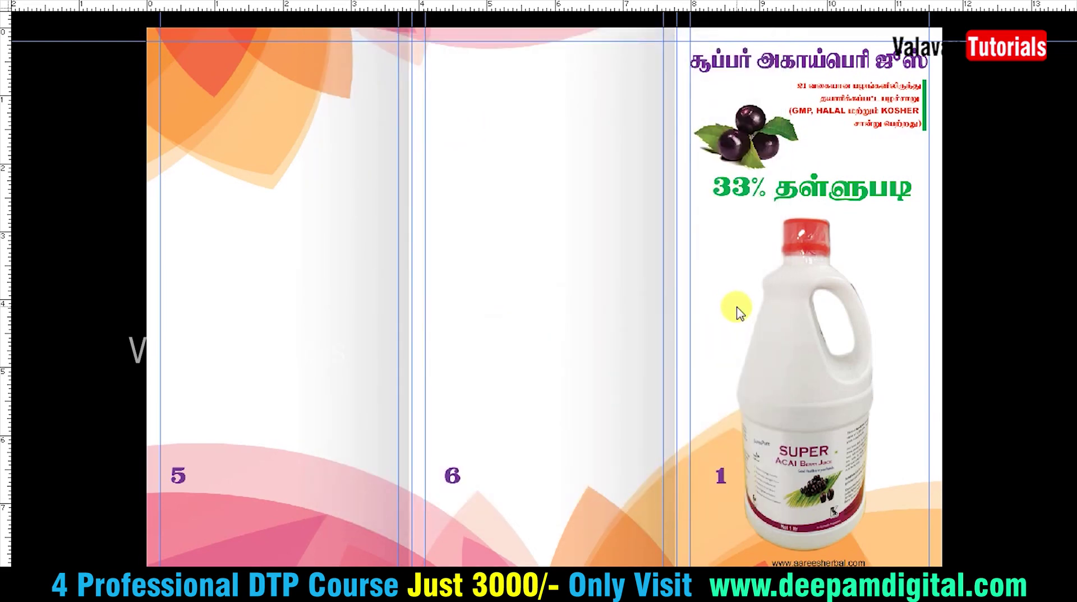
{"action": "key", "text": "ctrl+shift+s"}
{"action": "type", "text": "tryfold - 2"}
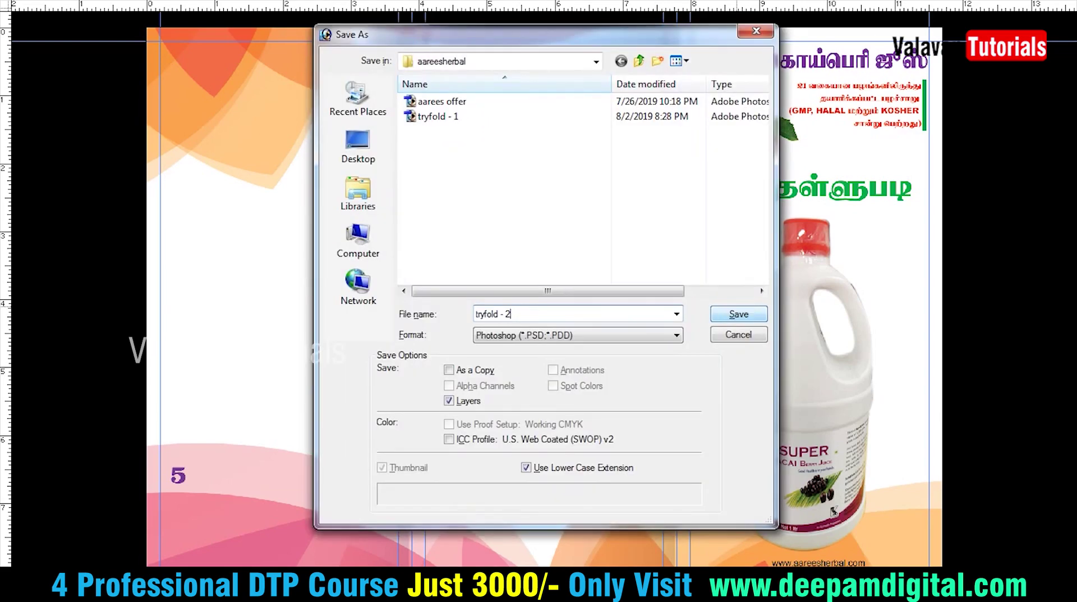
{"action": "left_click", "coordinate": [752, 315]}
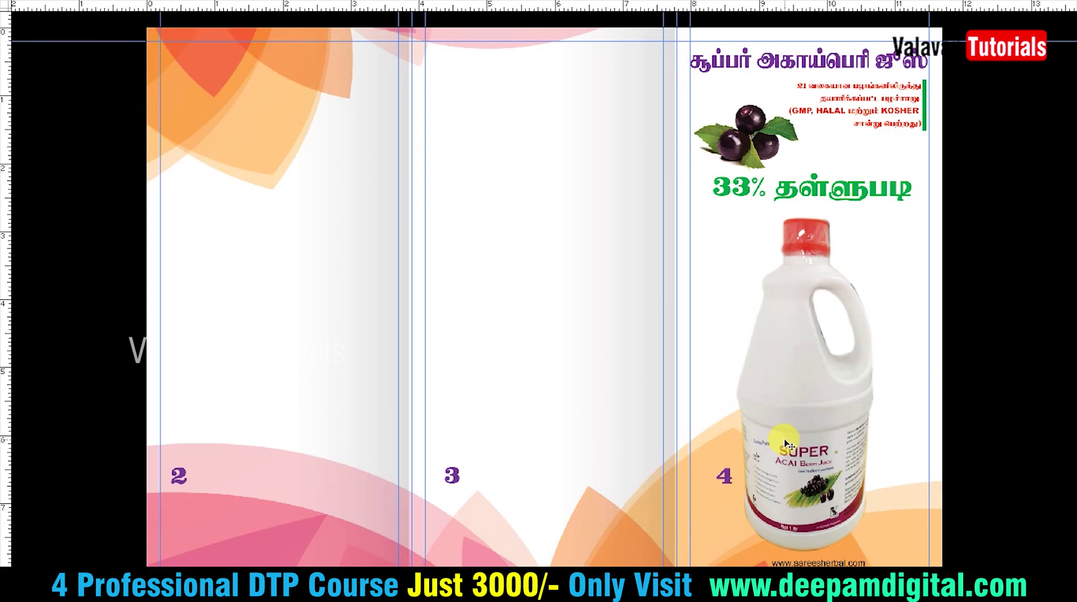
Remove the bottle, offer, fruit image, Tamil texts, green bar and panel number
{"action": "key", "text": "ctrl+z"}
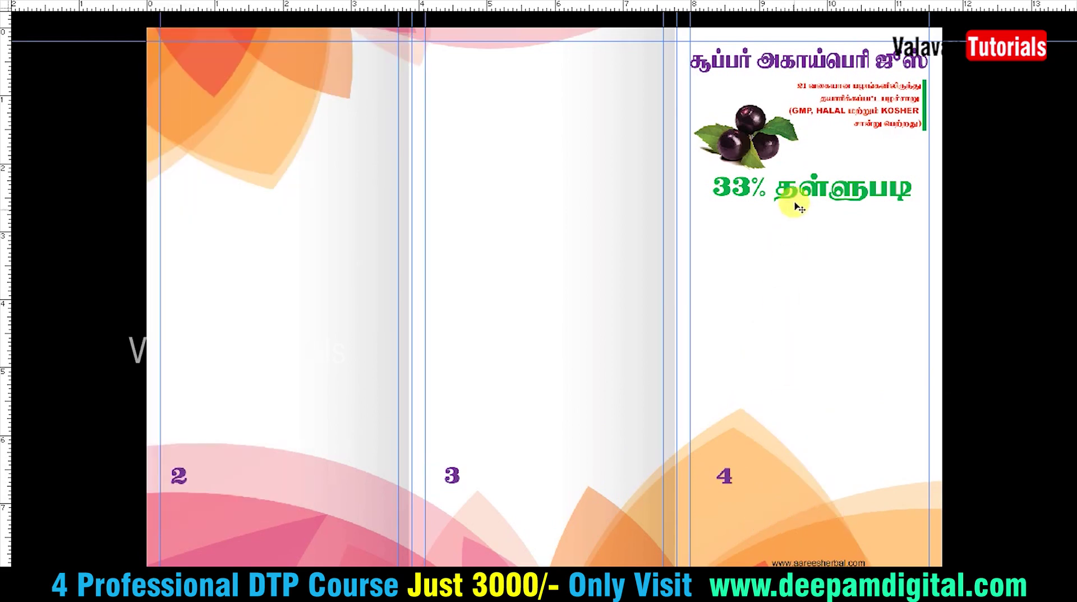
{"action": "key", "text": "ctrl+z"}
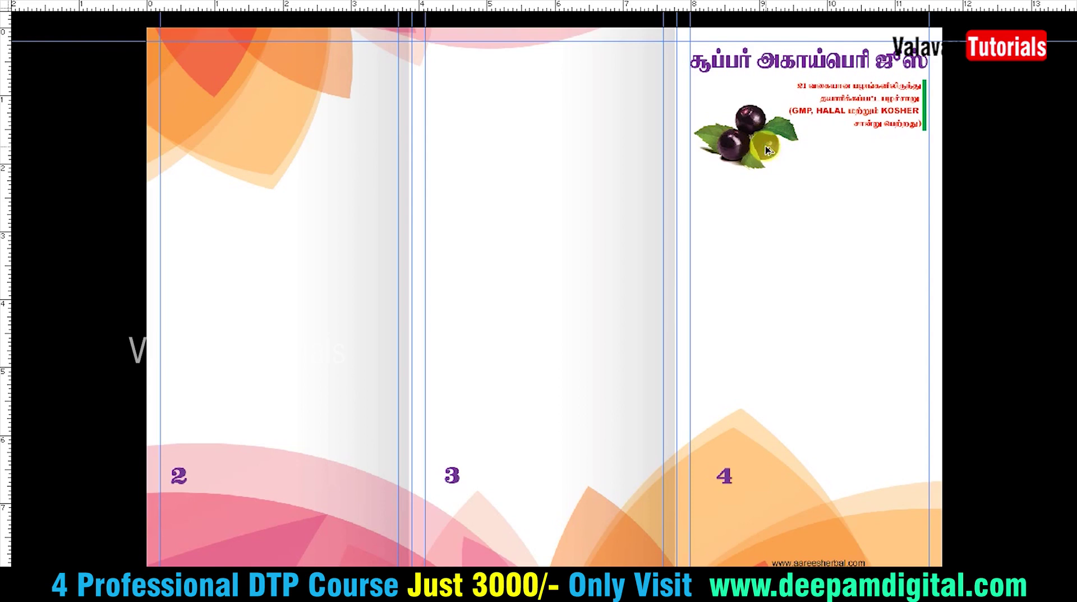
{"action": "key", "text": "ctrl+z"}
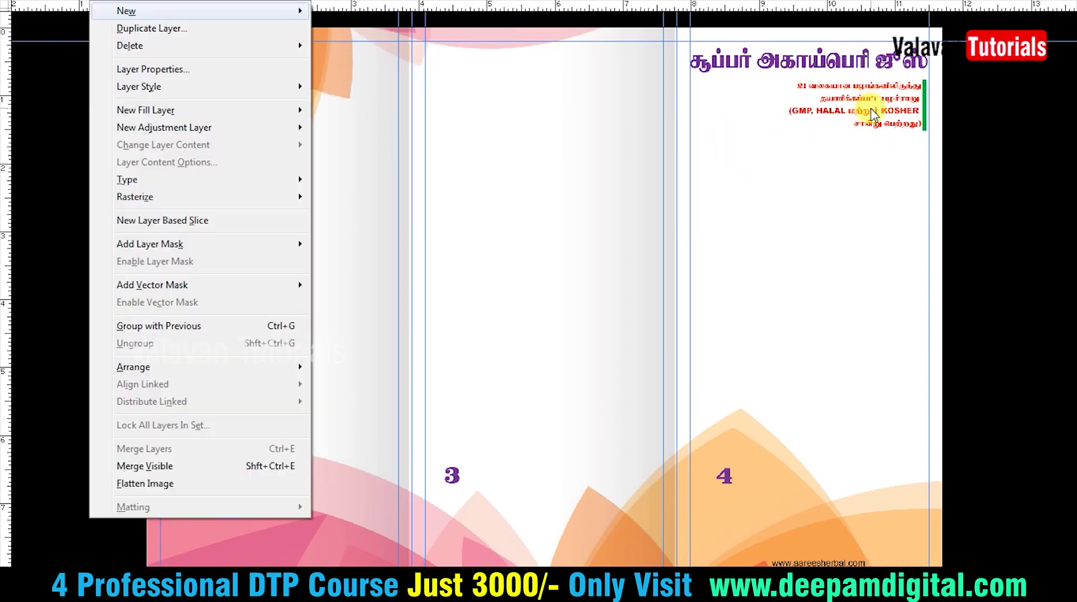
{"action": "key", "text": "ctrl+z"}
{"action": "key", "text": "ctrl+1"}
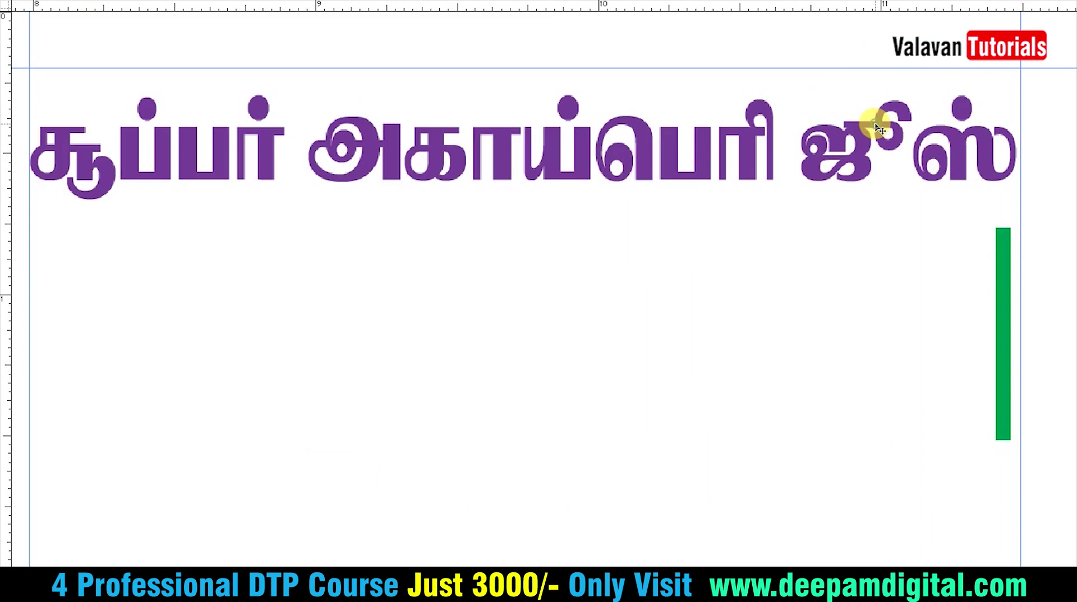
{"action": "key", "text": "ctrl+z"}
{"action": "key", "text": "ctrl+z"}
{"action": "key", "text": "ctrl+0"}
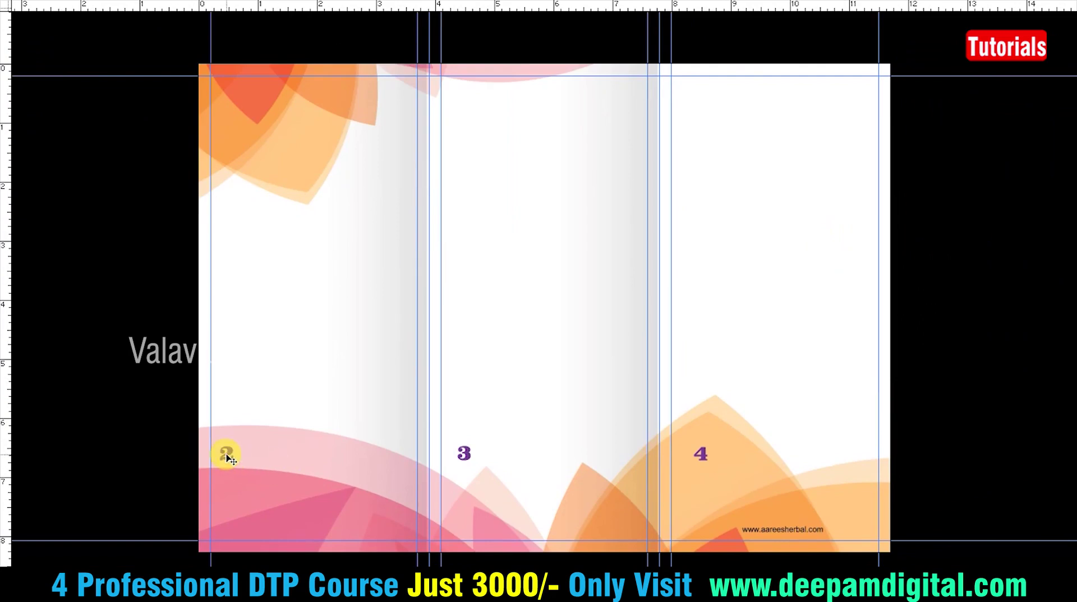
{"action": "key", "text": "ctrl+z"}
{"action": "key", "text": "ctrl+z"}
{"action": "key", "text": "ctrl+z"}
{"action": "left_click_drag", "start_coordinate": [782, 529], "coordinate": [319, 529]}
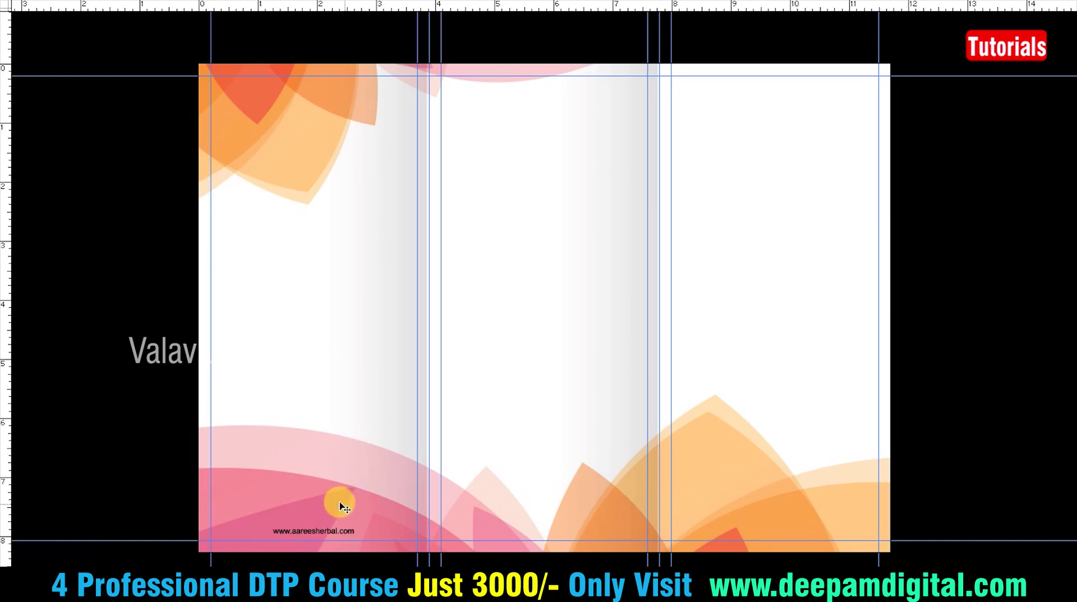
{"action": "left_click_drag", "start_coordinate": [320, 524], "coordinate": [474, 525]}
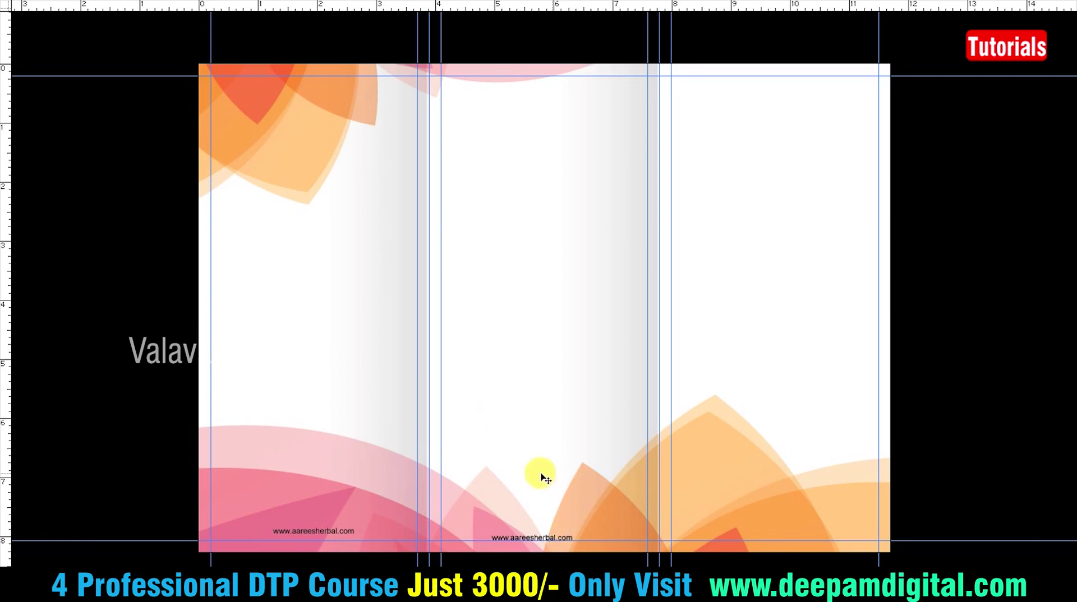
{"action": "left_click_drag", "start_coordinate": [539, 479], "coordinate": [544, 482]}
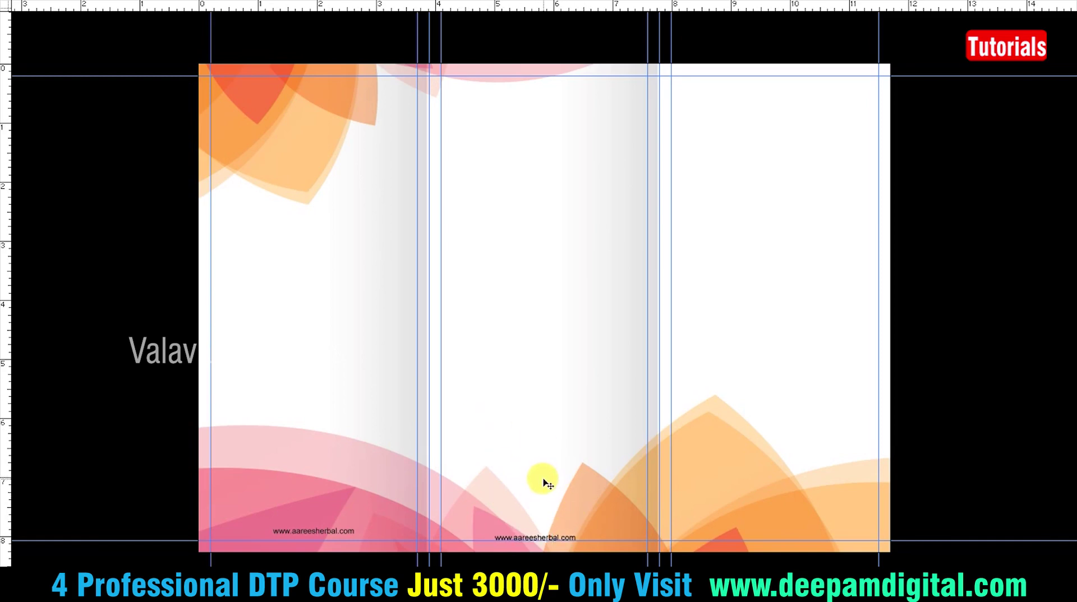
{"action": "left_click", "coordinate": [305, 531]}
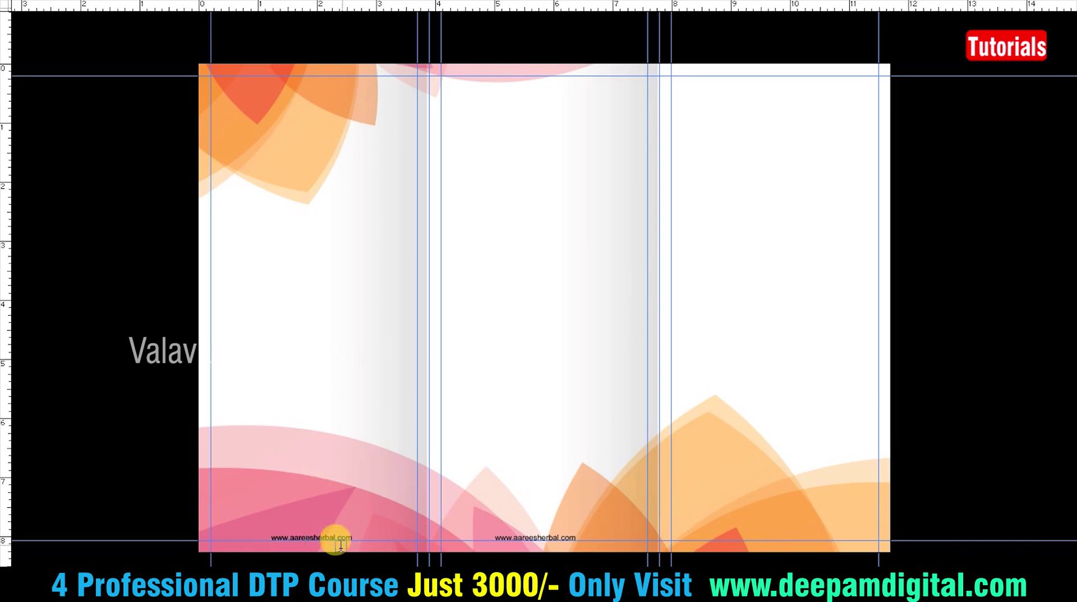
{"action": "left_click_drag", "start_coordinate": [332, 531], "coordinate": [751, 516]}
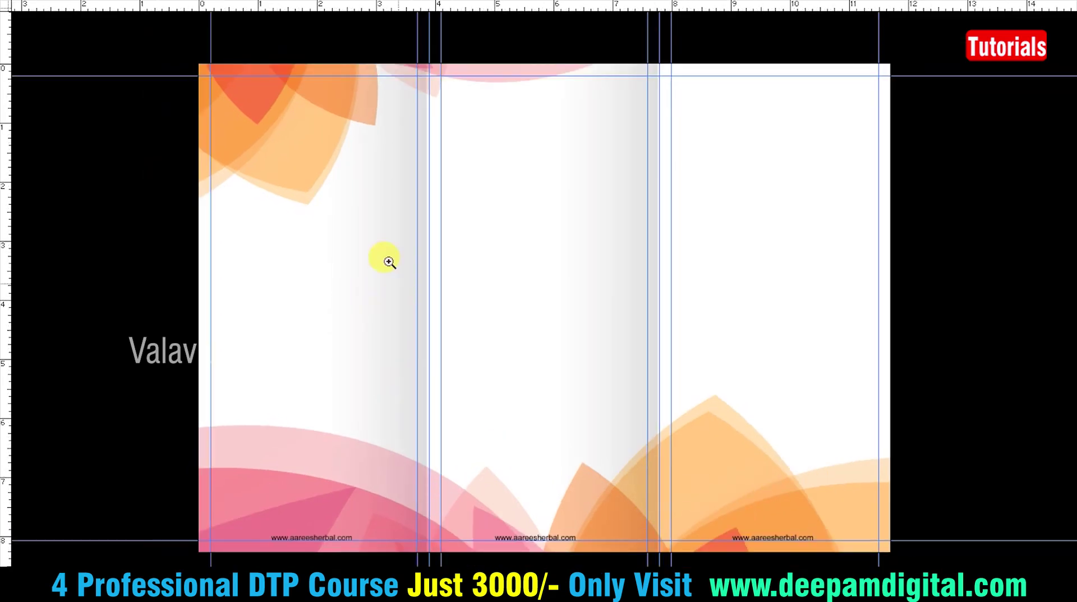
{"action": "scroll", "coordinate": [389, 262], "scroll_direction": "up", "scroll_amount": 1}
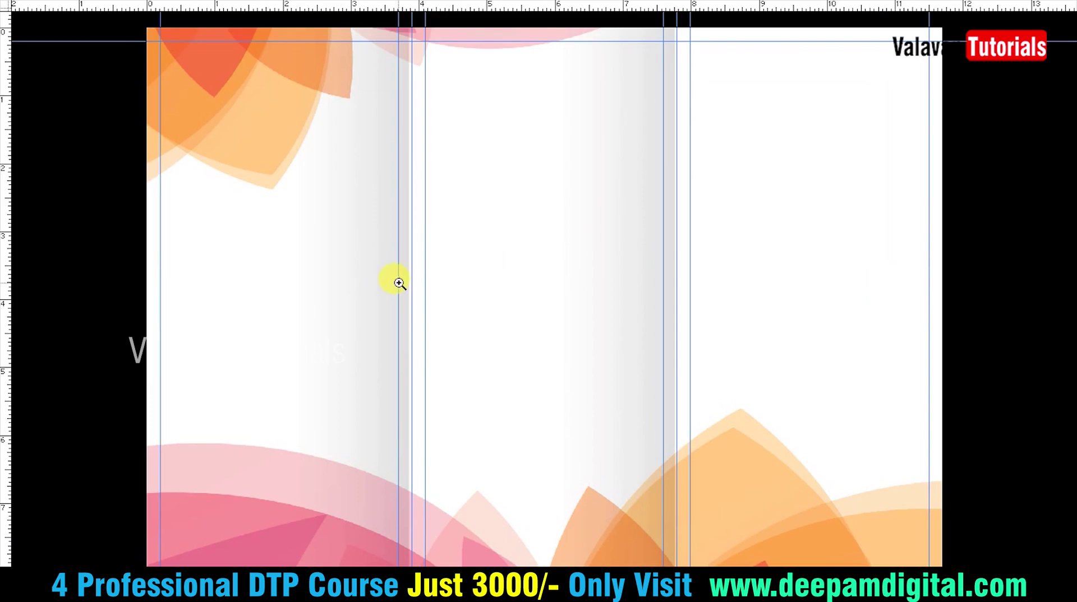
Browse the reference leaflets and open WhatsApp Image 2019-08-02 at 1.21.34 PM.jpeg in Photoshop
{"action": "key", "text": "f"}
{"action": "key", "text": "alt+Tab"}
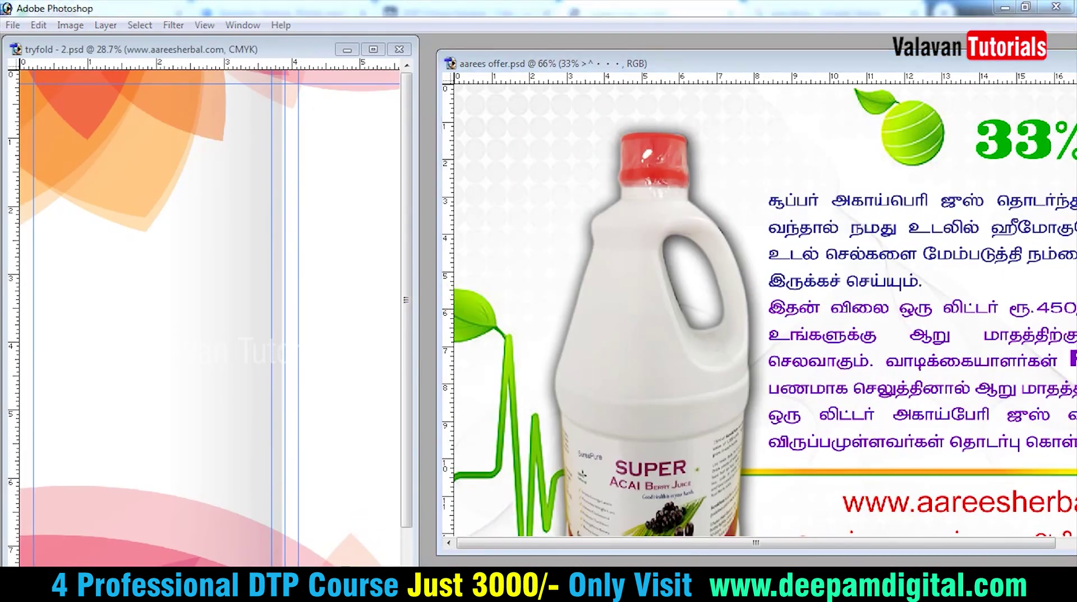
{"action": "key", "text": "Right"}
{"action": "key", "text": "Right"}
{"action": "key", "text": "Right"}
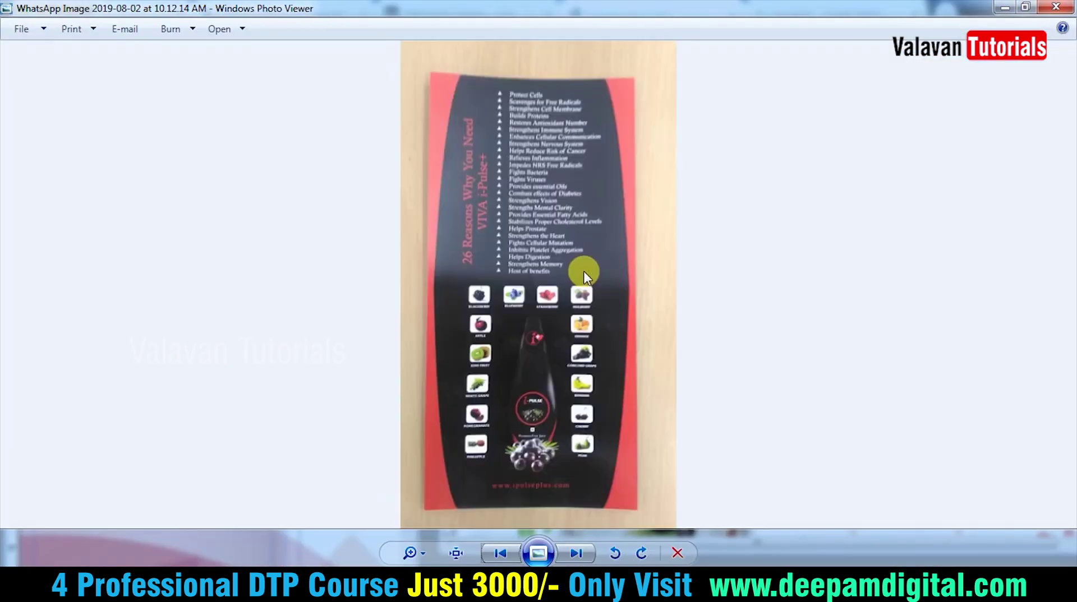
{"action": "key", "text": "Right"}
{"action": "key", "text": "Right"}
{"action": "key", "text": "Left"}
{"action": "key", "text": "Left"}
{"action": "key", "text": "Left"}
{"action": "key", "text": "Left"}
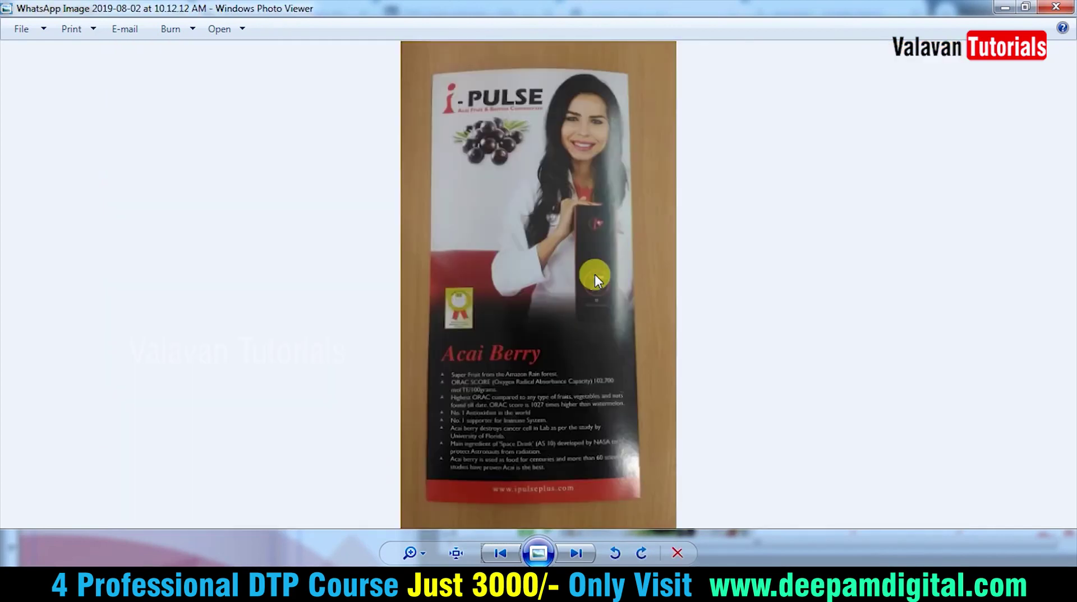
{"action": "key", "text": "Left"}
{"action": "key", "text": "Left"}
{"action": "key", "text": "Left"}
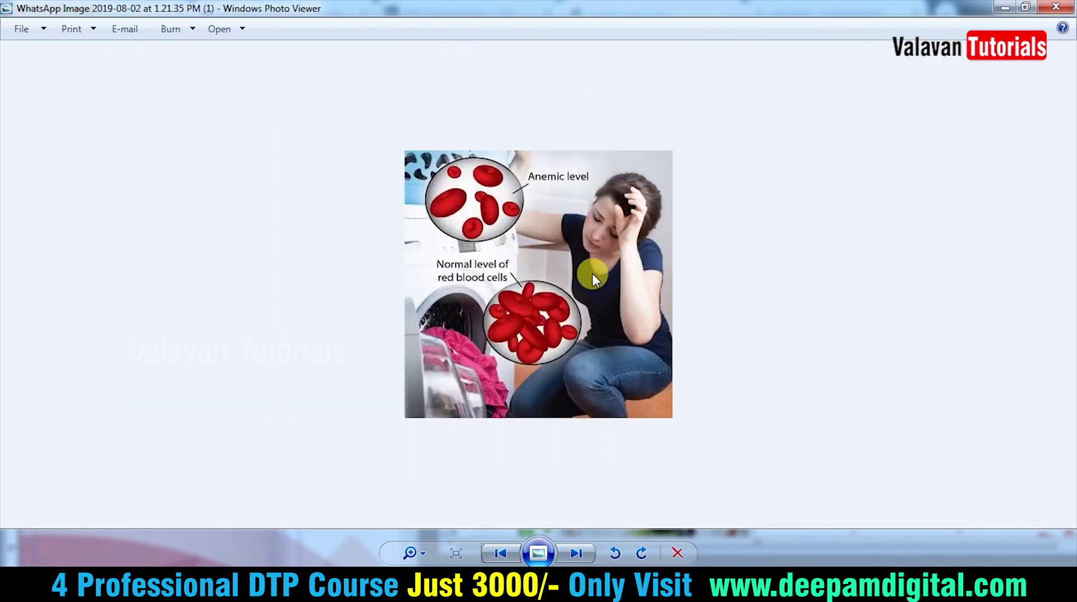
{"action": "key", "text": "Left"}
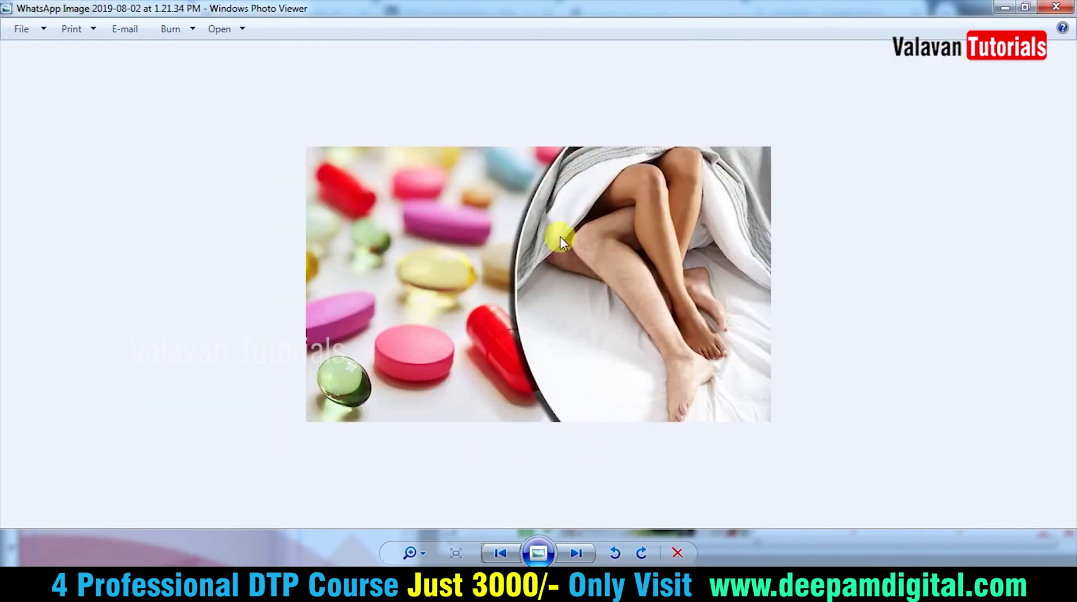
{"action": "left_click", "coordinate": [243, 29]}
{"action": "left_click", "coordinate": [243, 58]}
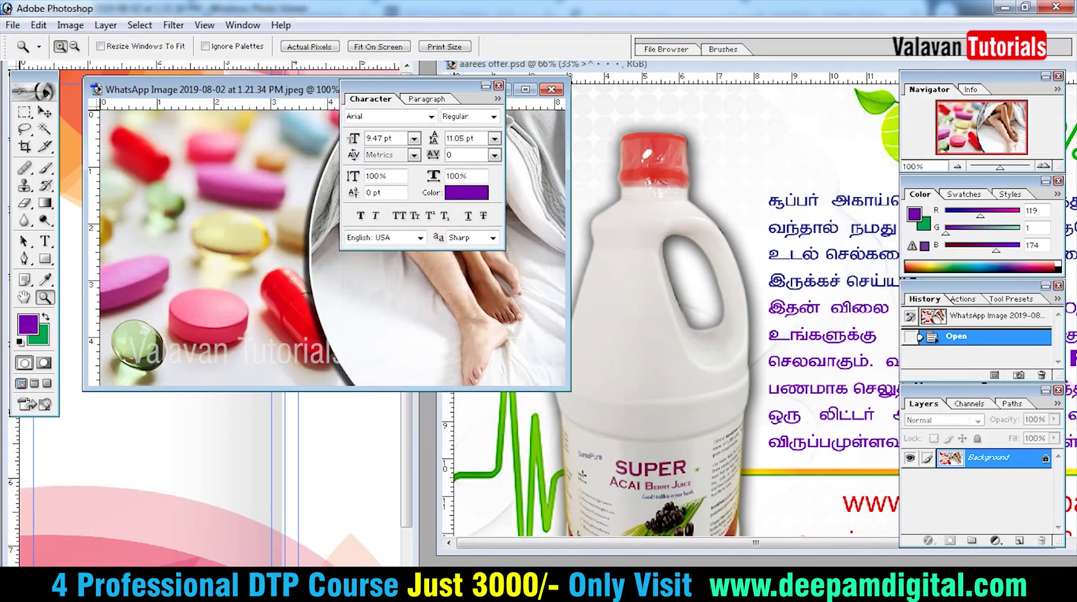
Open the anemia-chart, woman-with-mirror and girl-in-pink photos in Photoshop from Photo Viewer
{"action": "key", "text": "alt+Tab"}
{"action": "key", "text": "Right"}
{"action": "left_click", "coordinate": [242, 30]}
{"action": "left_click", "coordinate": [241, 67]}
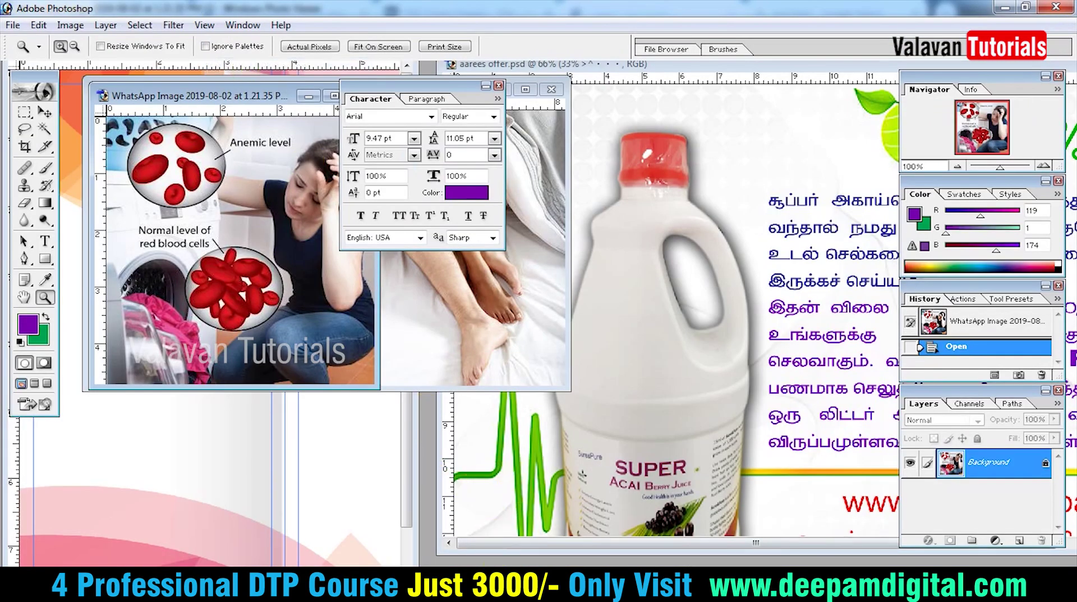
{"action": "key", "text": "alt+Tab"}
{"action": "key", "text": "Right"}
{"action": "left_click", "coordinate": [238, 29]}
{"action": "left_click", "coordinate": [241, 66]}
{"action": "key", "text": "alt+Tab"}
{"action": "key", "text": "Right"}
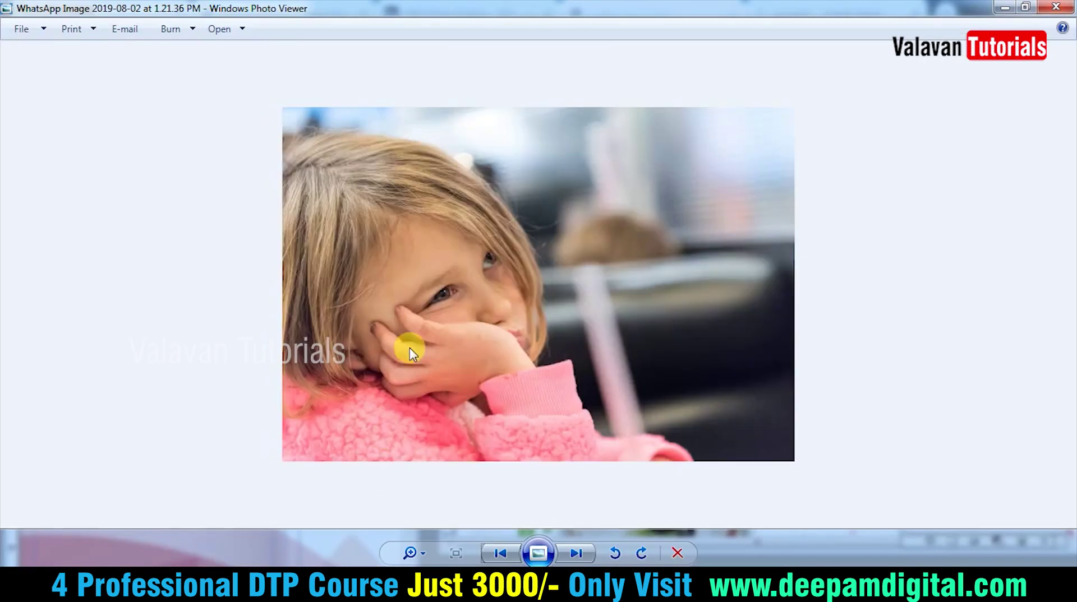
{"action": "left_click", "coordinate": [241, 31]}
{"action": "left_click", "coordinate": [247, 65]}
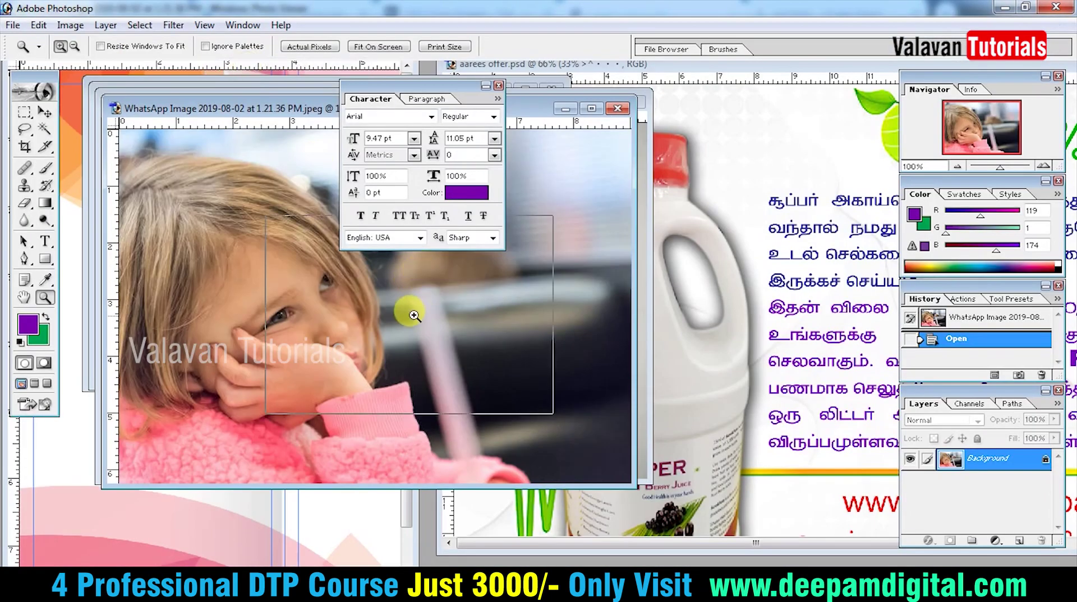
Fit the girl photo on screen in full-screen view, then fit the tryfold - 2 back side
{"action": "left_click", "coordinate": [437, 303]}
{"action": "key", "text": "f"}
{"action": "key", "text": "Tab"}
{"action": "right_click", "coordinate": [517, 308]}
{"action": "left_click", "coordinate": [524, 309]}
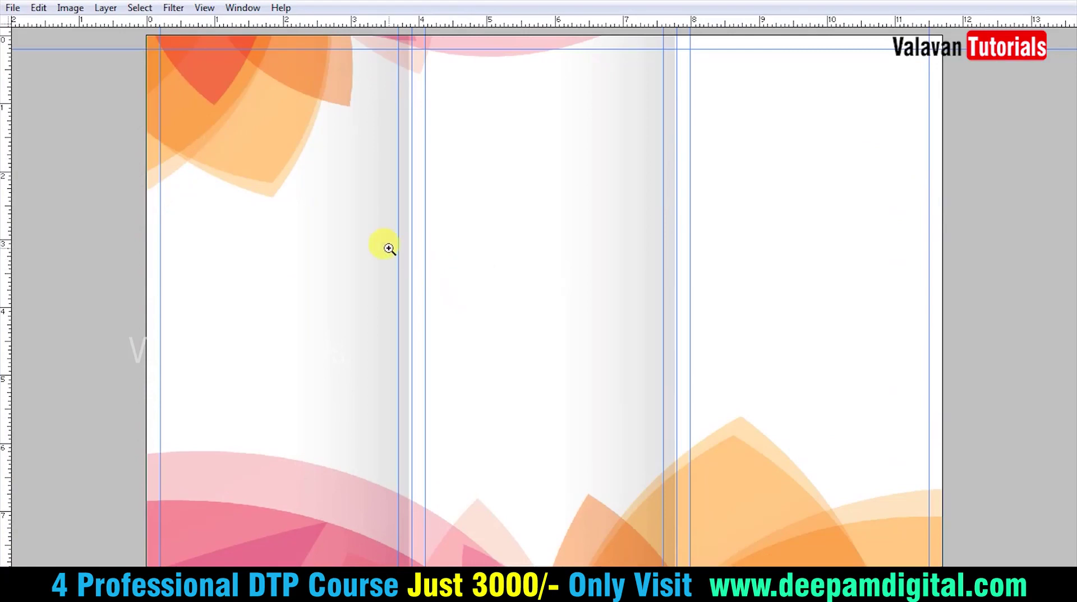
{"action": "right_click", "coordinate": [387, 245]}
{"action": "left_click", "coordinate": [437, 261]}
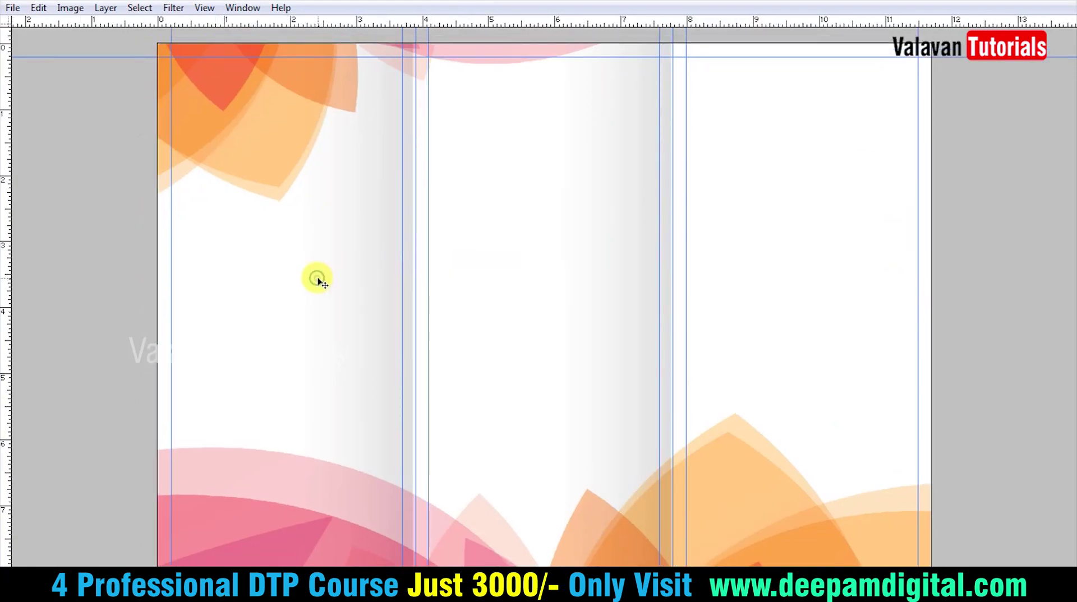
Paste the girl photo into the upper middle back panel and bring up the offer design
{"action": "key", "text": "ctrl+v"}
{"action": "left_click_drag", "start_coordinate": [535, 311], "coordinate": [533, 223]}
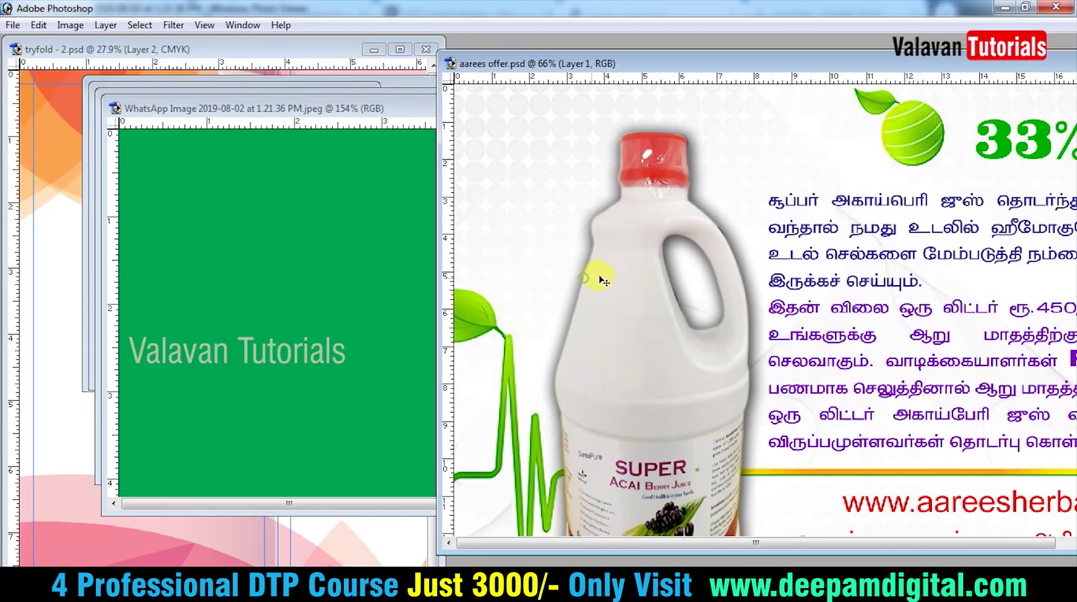
{"action": "key", "text": "f"}
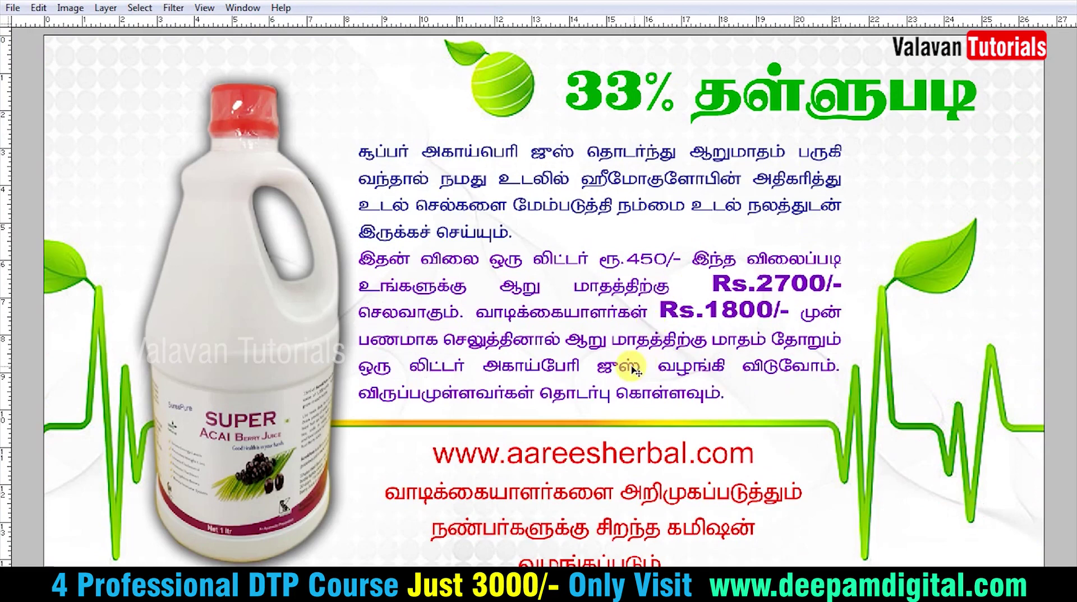
{"action": "key", "text": "ctrl+0"}
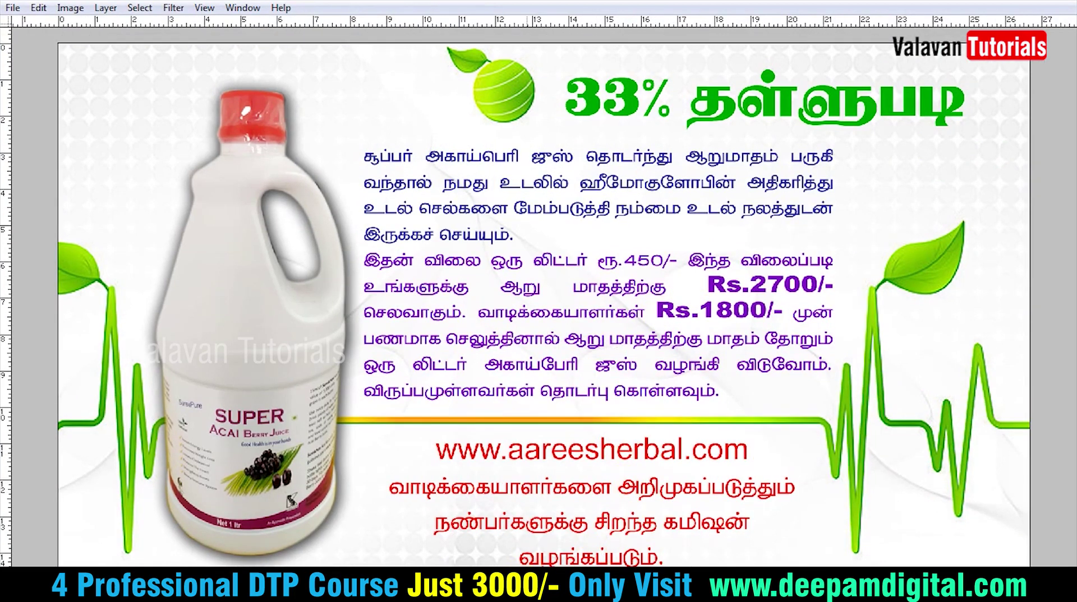
{"action": "scroll", "coordinate": [493, 393], "scroll_direction": "down", "scroll_amount": 10}
{"action": "scroll", "coordinate": [499, 387], "scroll_direction": "down", "scroll_amount": 10}
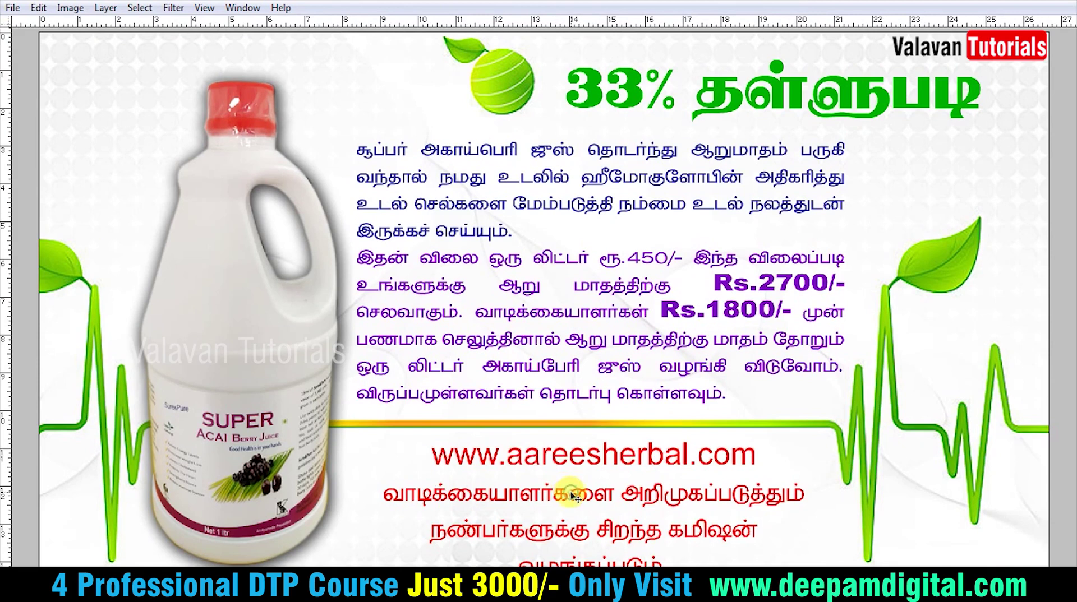
Close the green document without saving, close the reference photos, and zoom out on the brochure
{"action": "double_click", "coordinate": [574, 497]}
{"action": "key", "text": "ctrl+w"}
{"action": "left_click", "coordinate": [541, 234]}
{"action": "key", "text": "ctrl+w"}
{"action": "key", "text": "ctrl+w"}
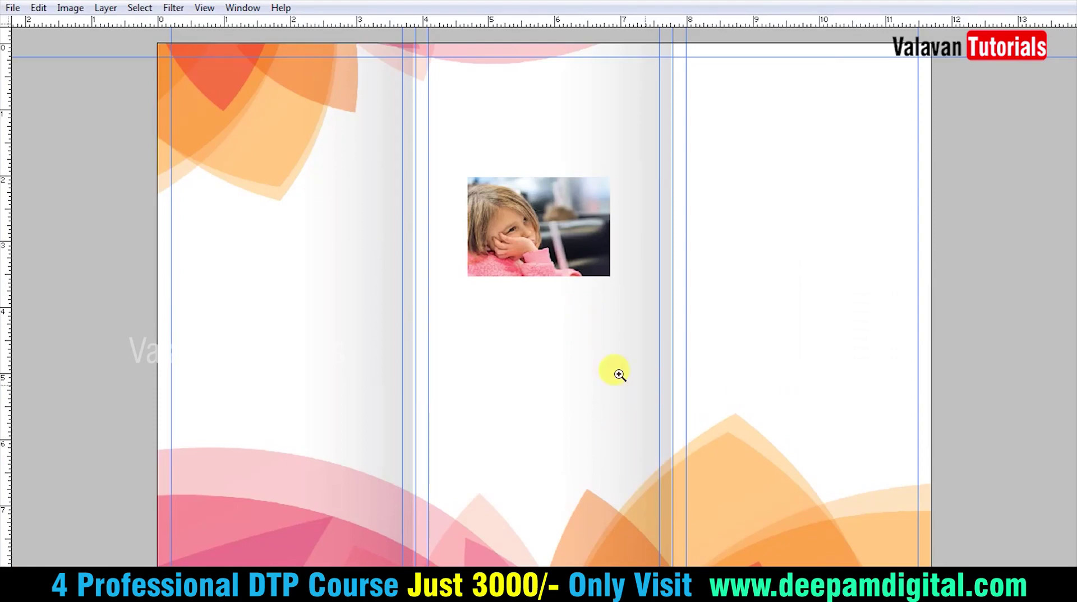
{"action": "left_click", "coordinate": [610, 372], "text": "alt"}
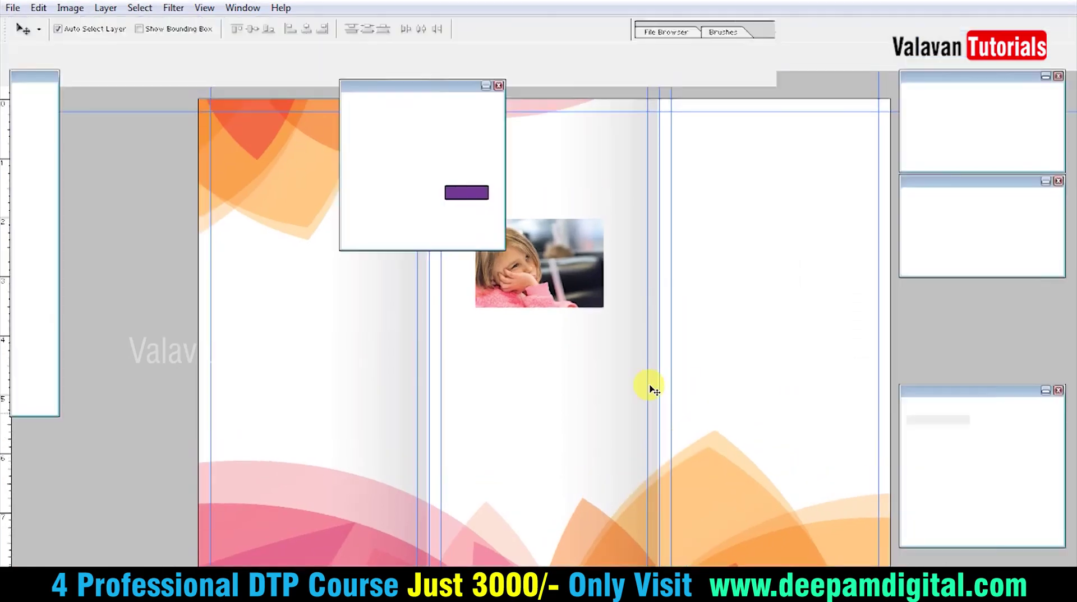
Reopen tryfold - 1 and paste the red website and Tamil text block into panel 5
{"action": "key", "text": "ctrl+o"}
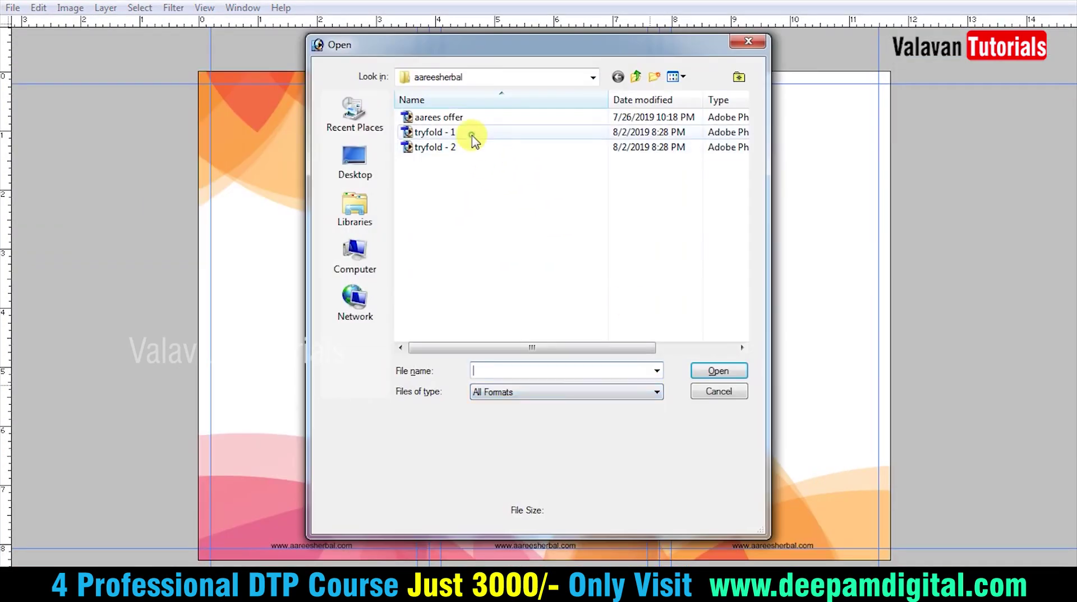
{"action": "double_click", "coordinate": [471, 134]}
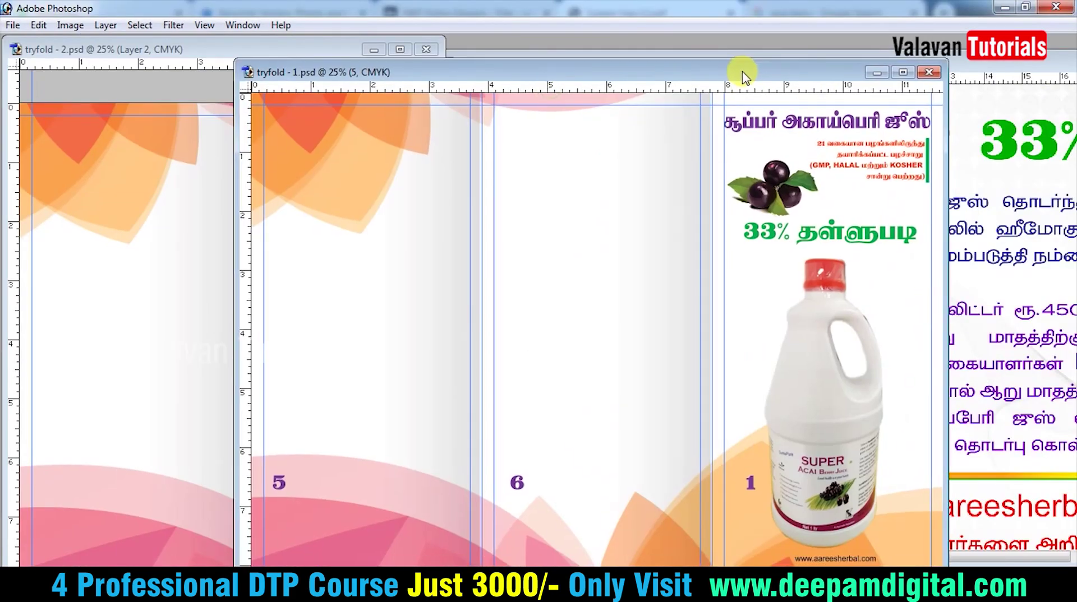
{"action": "double_click", "coordinate": [742, 75]}
{"action": "left_click", "coordinate": [207, 429]}
{"action": "left_click", "coordinate": [228, 260]}
{"action": "key", "text": "ctrl+v"}
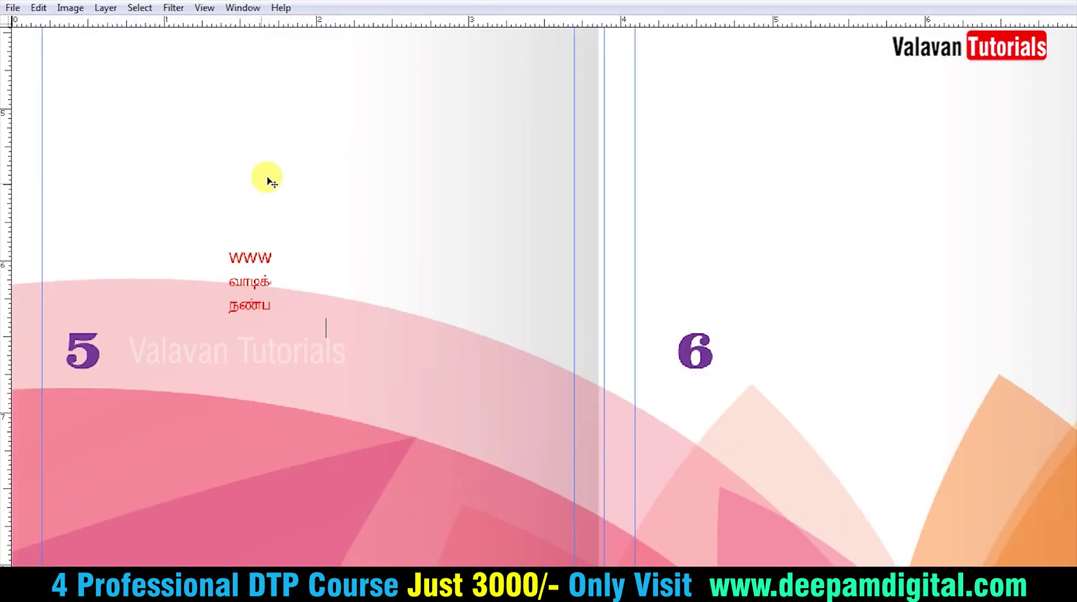
{"action": "key", "text": "ctrl+0"}
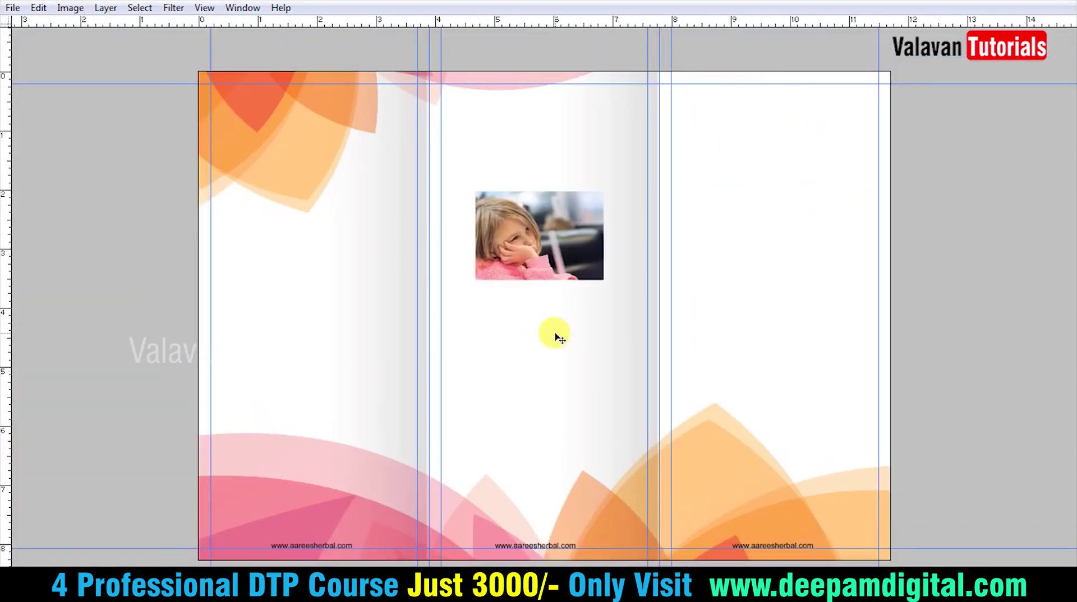
Close the offer design and the photo window without saving
{"action": "key", "text": "ctrl+w"}
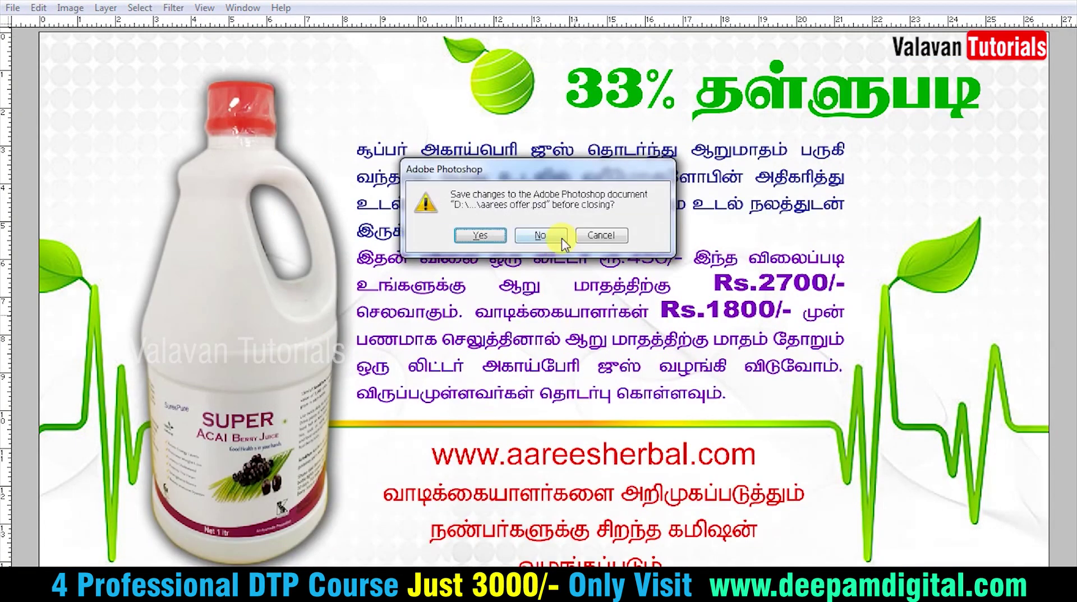
{"action": "left_click", "coordinate": [540, 235]}
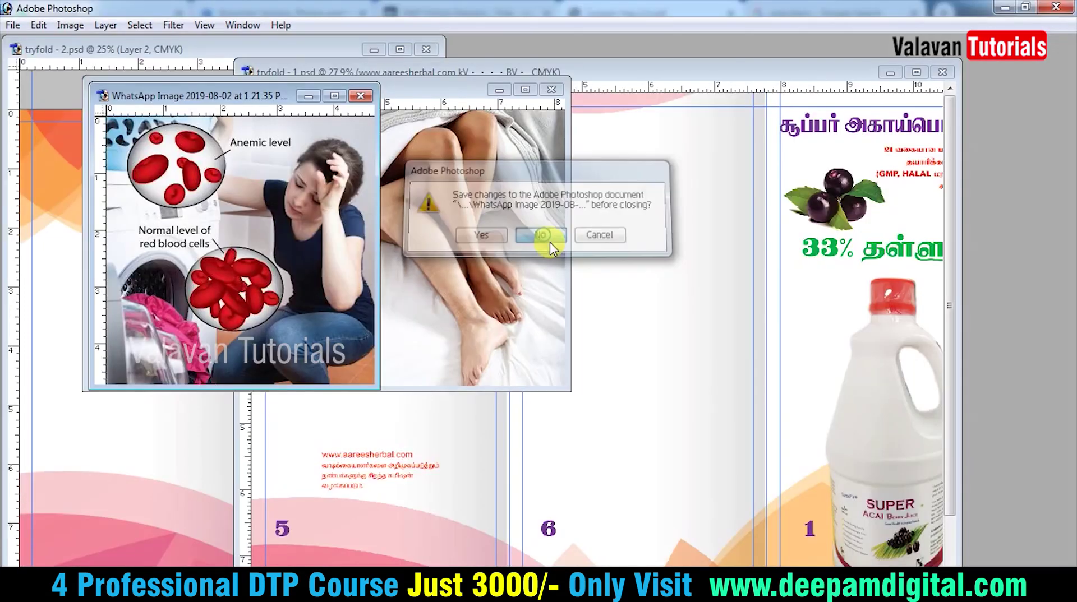
{"action": "left_click", "coordinate": [541, 236]}
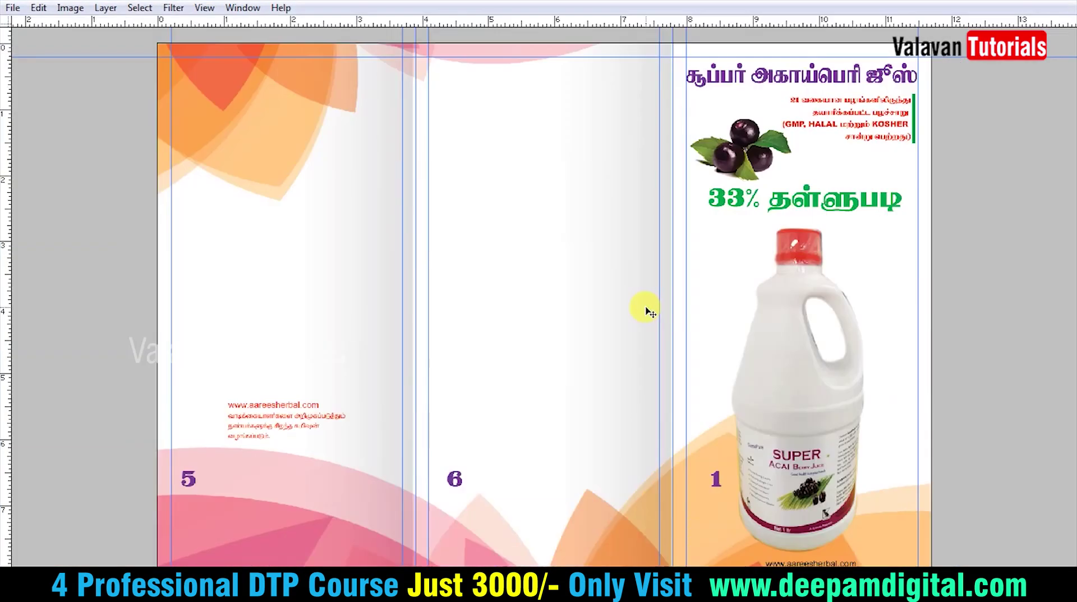
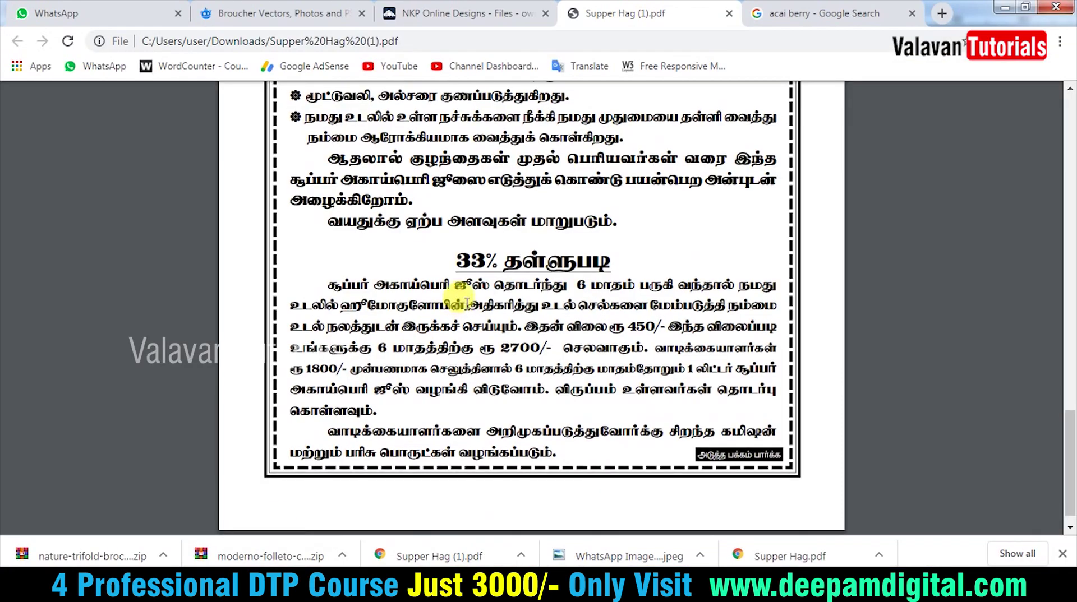
Copy the opening Tamil paragraph from the PDF and draw a text box on the brochure's left panel
{"action": "scroll", "coordinate": [457, 286], "scroll_direction": "down", "scroll_amount": 5}
{"action": "scroll", "coordinate": [466, 299], "scroll_direction": "down", "scroll_amount": 2}
{"action": "scroll", "coordinate": [465, 298], "scroll_direction": "down", "scroll_amount": 10}
{"action": "scroll", "coordinate": [466, 303], "scroll_direction": "up", "scroll_amount": 3}
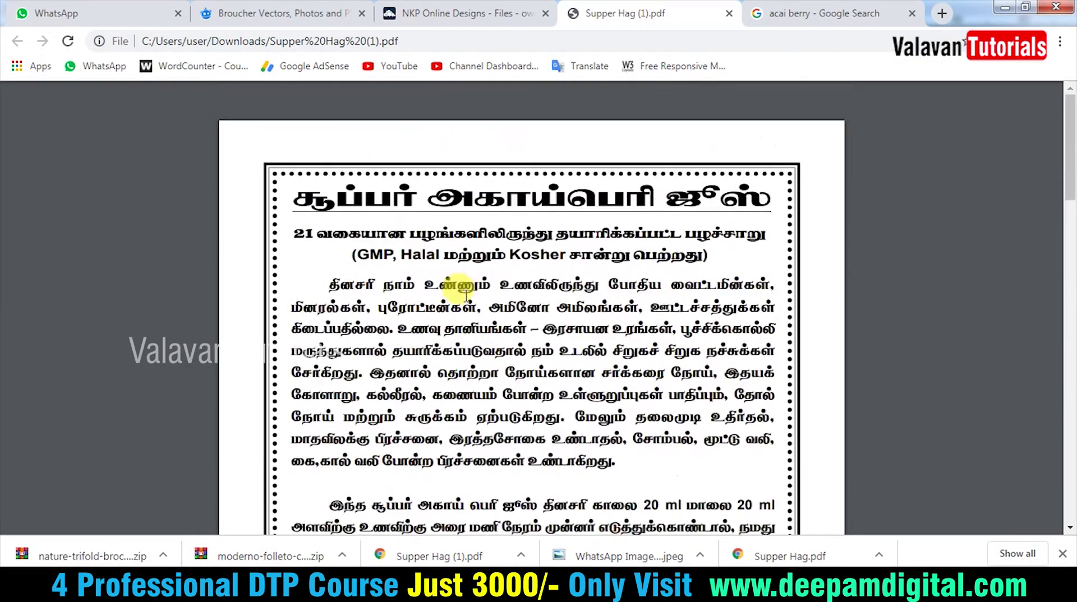
{"action": "scroll", "coordinate": [466, 308], "scroll_direction": "down", "scroll_amount": 3}
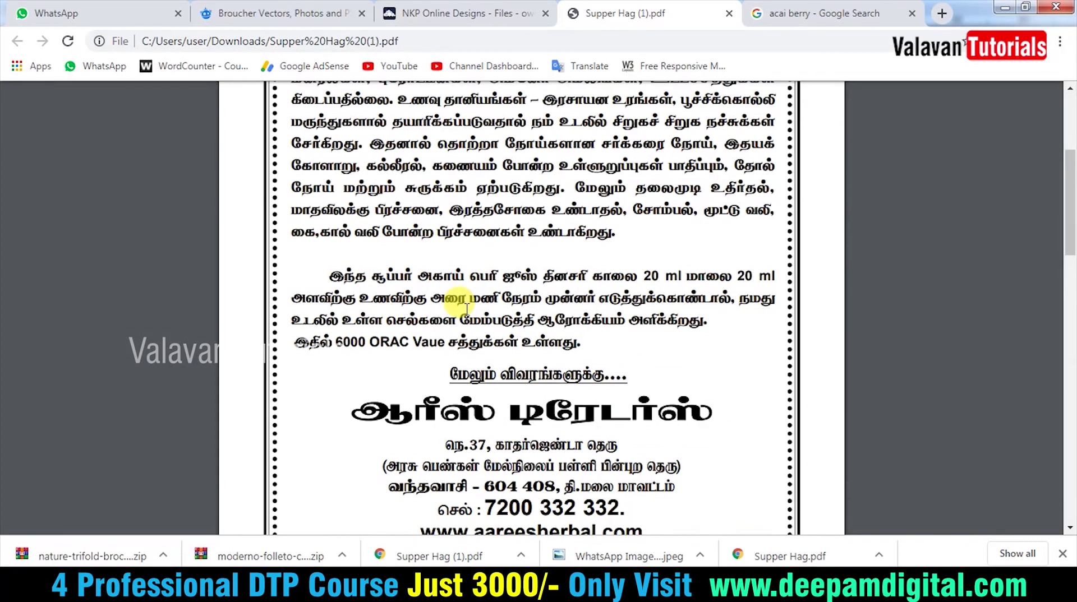
{"action": "scroll", "coordinate": [387, 252], "scroll_direction": "up", "scroll_amount": 3}
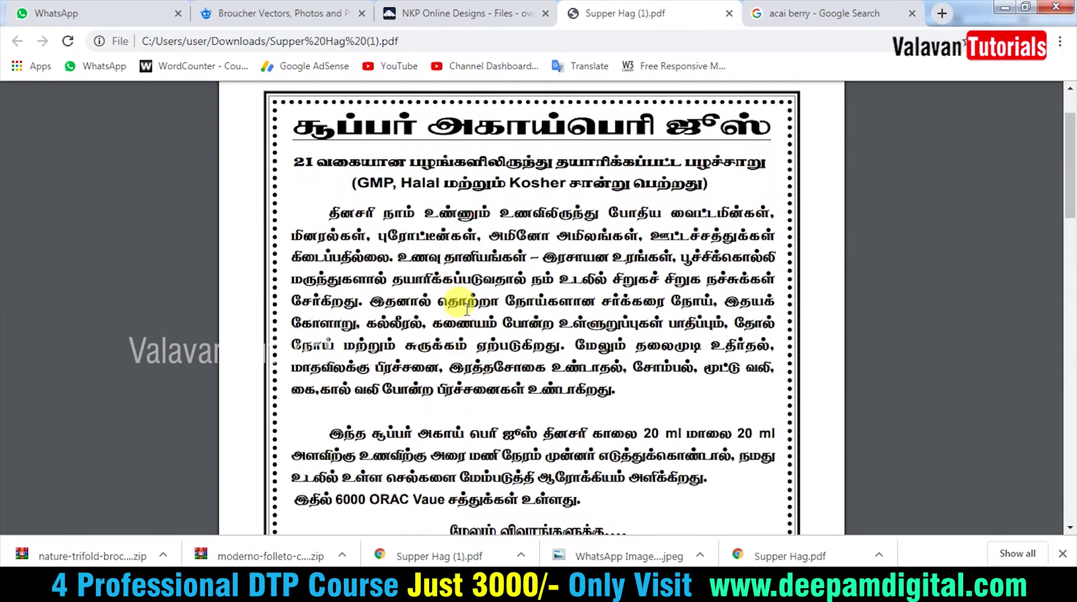
{"action": "left_click_drag", "start_coordinate": [323, 216], "coordinate": [591, 377]}
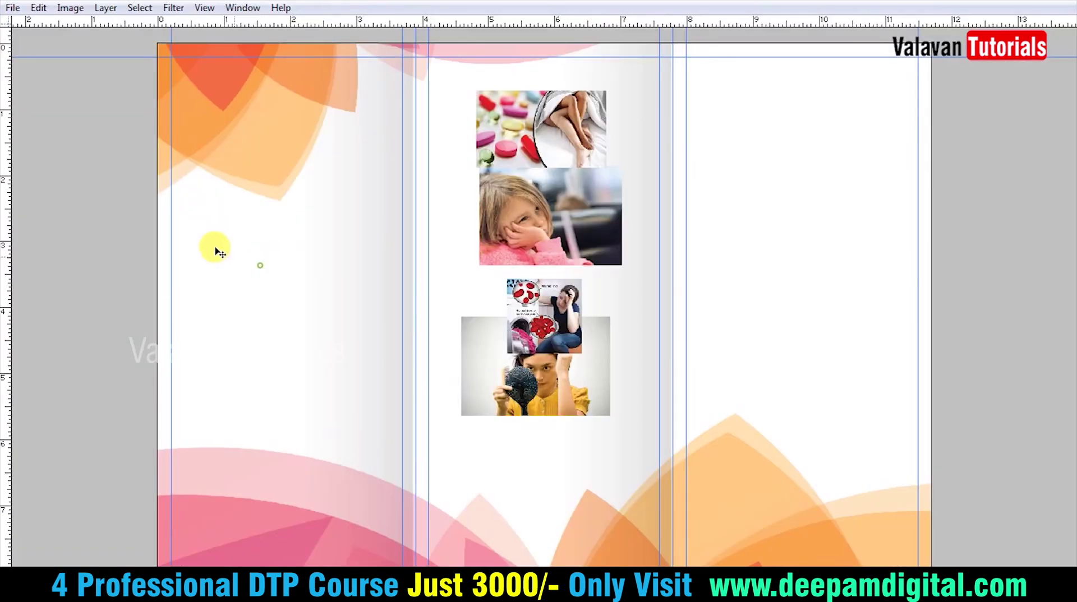
{"action": "mouse_move", "coordinate": [171, 213]}
{"action": "left_mouse_down"}
{"action": "mouse_move", "coordinate": [335, 333]}
{"action": "mouse_move", "coordinate": [338, 322]}
{"action": "mouse_move", "coordinate": [401, 446]}
{"action": "left_mouse_up"}
Paste the first Tamil paragraph and set it to 16 pt with Auto leading
{"action": "key", "text": "ctrl+v"}
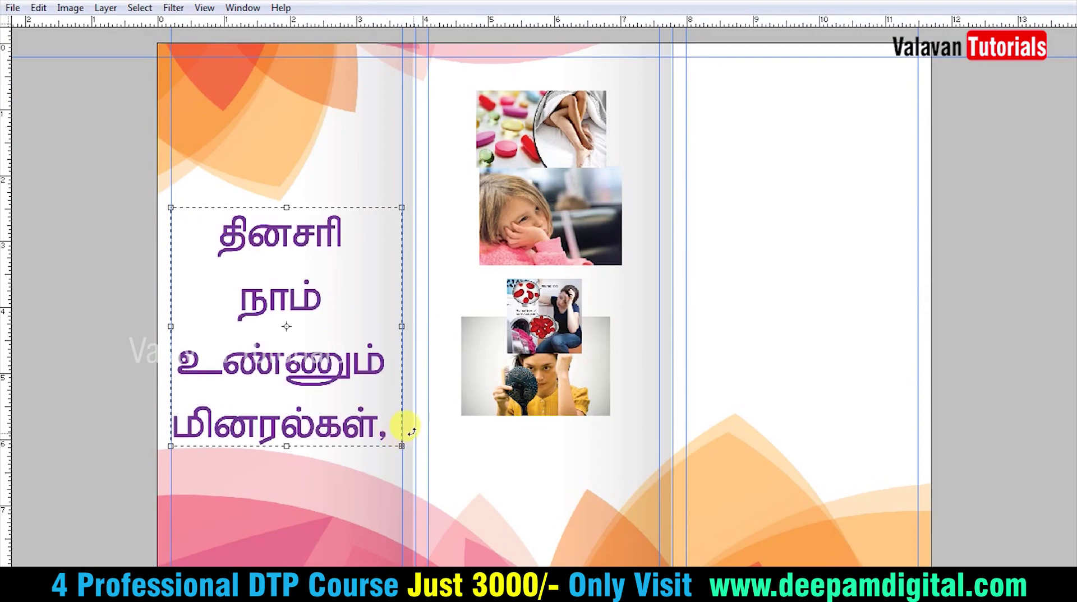
{"action": "key", "text": "ctrl+a"}
{"action": "key", "text": "ctrl+t"}
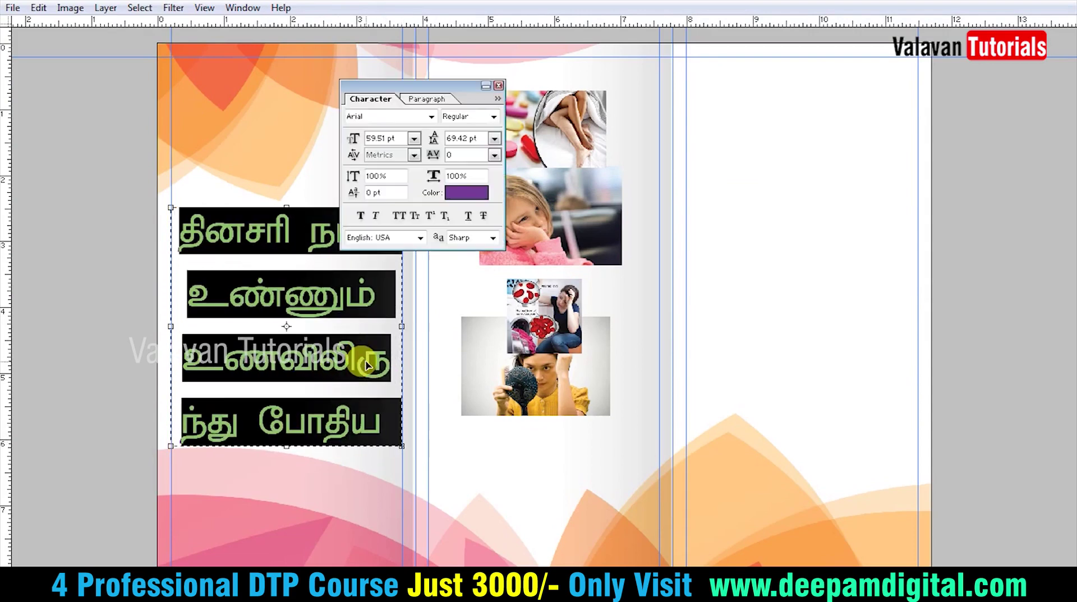
{"action": "type", "text": "15"}
{"action": "key", "text": "ctrl+alt+shift+a"}
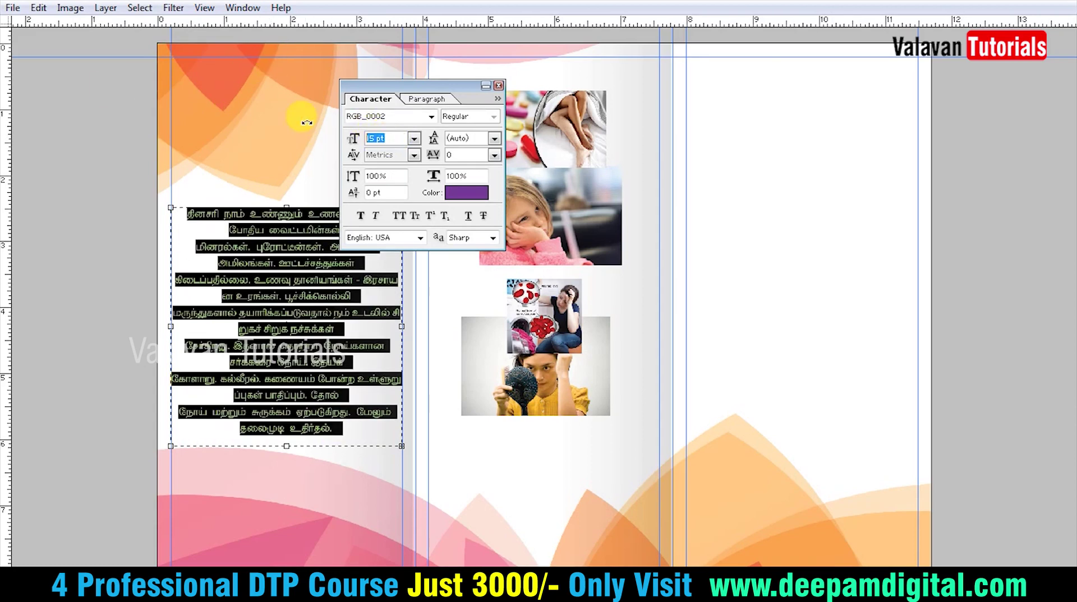
{"action": "type", "text": "16"}
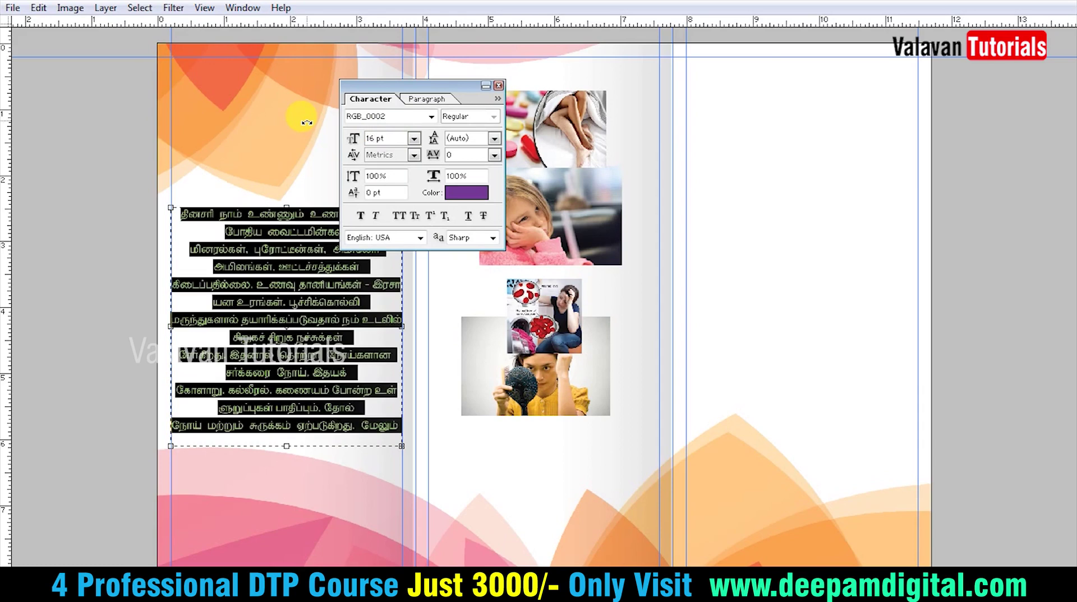
{"action": "left_click", "coordinate": [306, 122]}
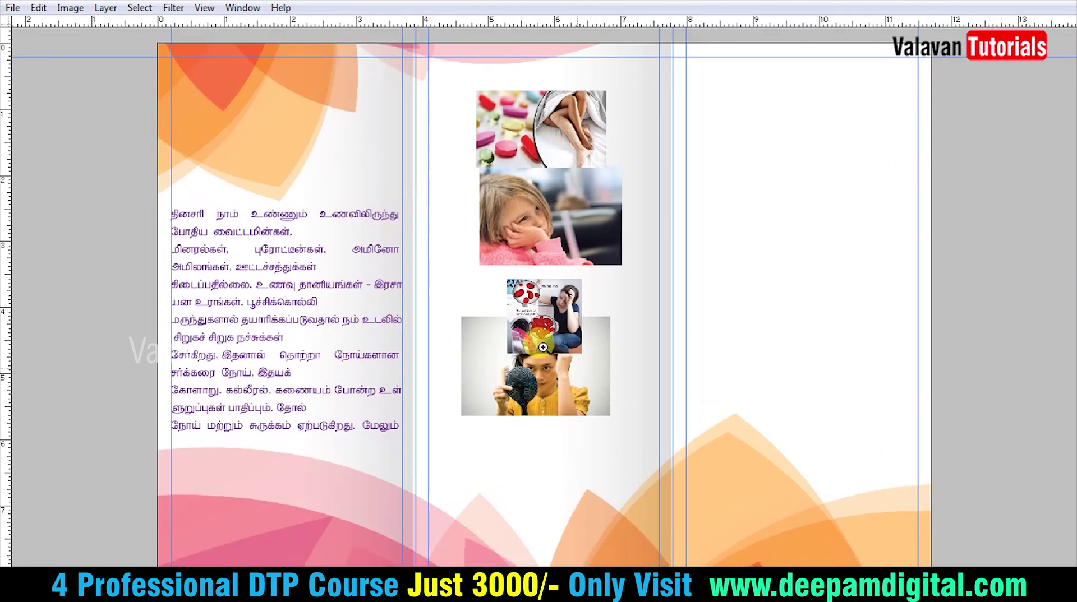
{"action": "left_click", "coordinate": [258, 245]}
{"action": "left_click", "coordinate": [237, 153]}
Copy the 20 ml daily-dose paragraph from the PDF and duplicate the text layer into the right panel
{"action": "key", "text": "alt+Tab"}
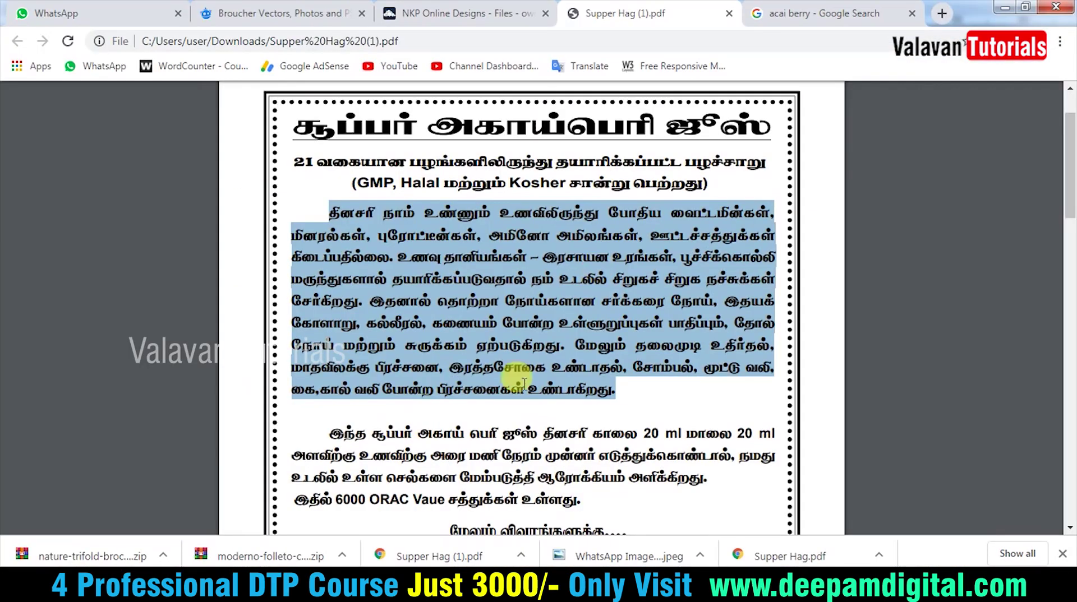
{"action": "scroll", "coordinate": [528, 301], "scroll_direction": "down", "scroll_amount": 3}
{"action": "left_click", "coordinate": [504, 351]}
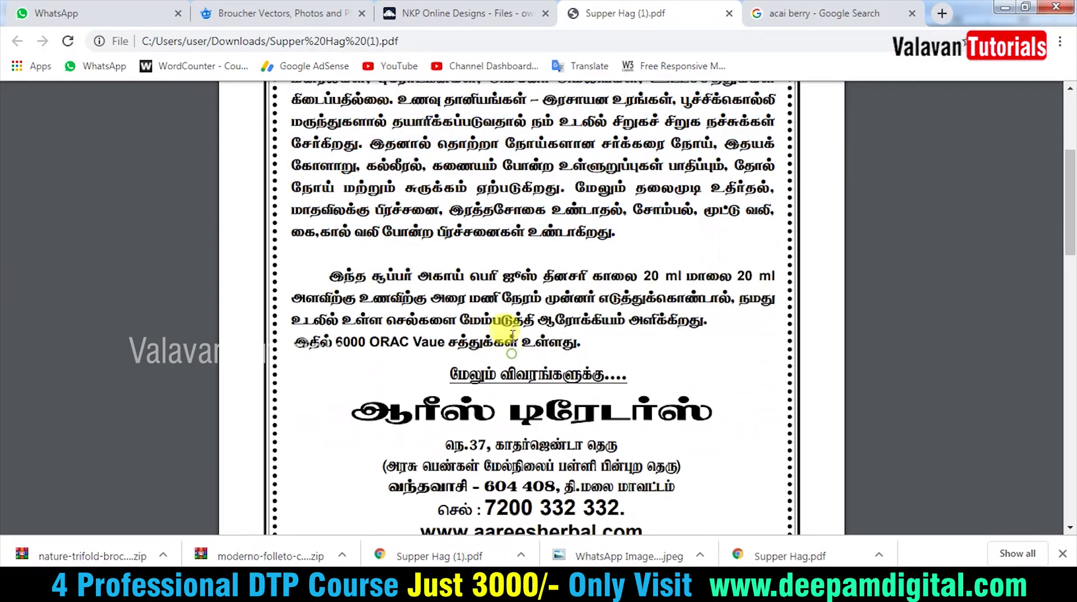
{"action": "mouse_move", "coordinate": [331, 275]}
{"action": "left_mouse_down"}
{"action": "mouse_move", "coordinate": [567, 319]}
{"action": "mouse_move", "coordinate": [591, 341]}
{"action": "left_mouse_up"}
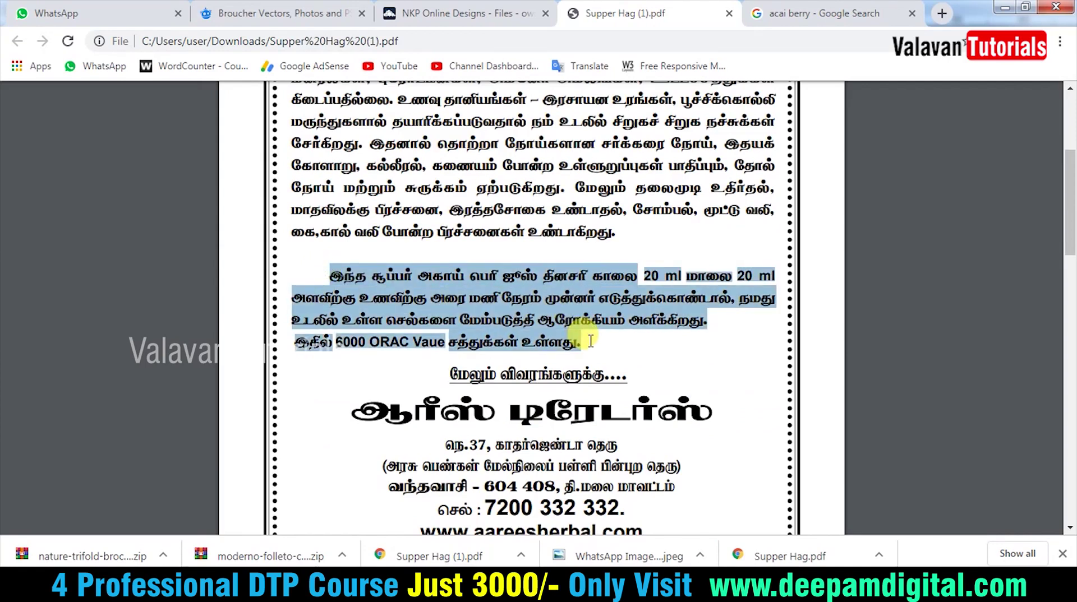
{"action": "key", "text": "alt+Tab"}
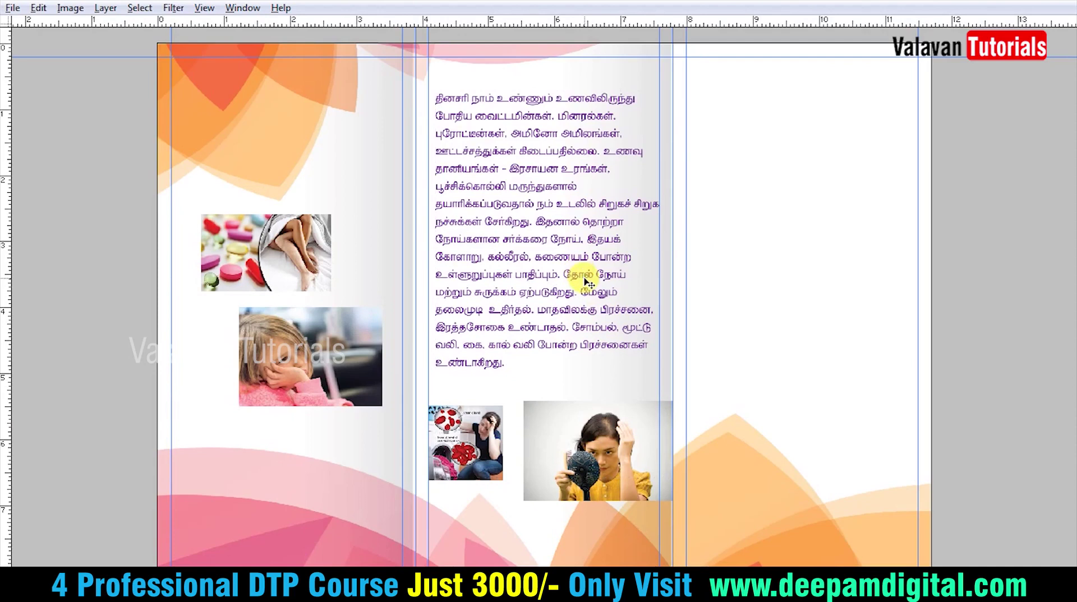
{"action": "key", "text": "ctrl+t"}
{"action": "left_click_drag", "start_coordinate": [519, 247], "coordinate": [779, 242]}
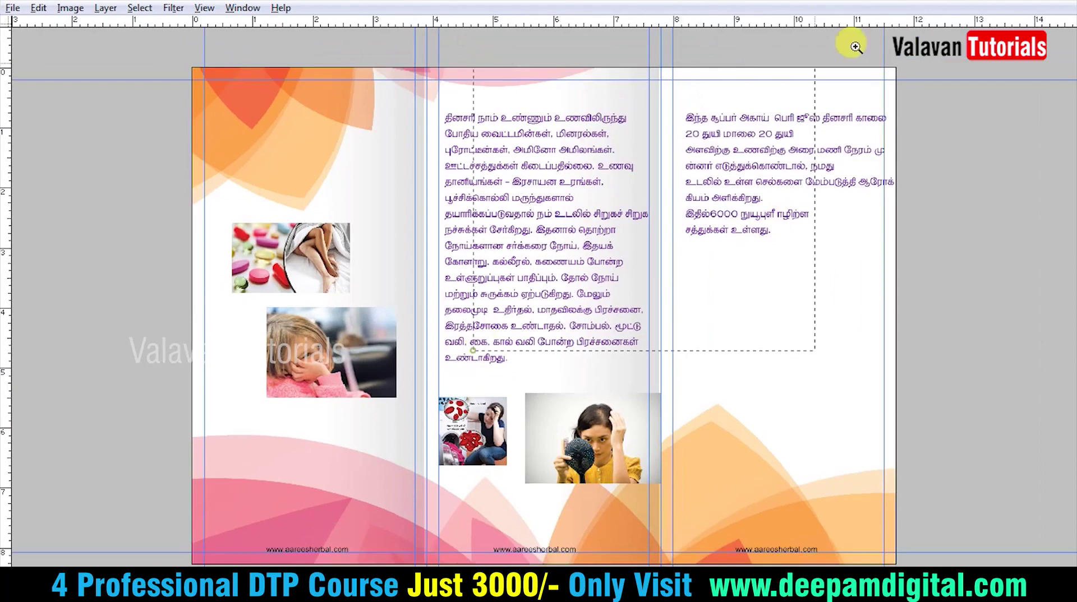
{"action": "left_click", "coordinate": [723, 111]}
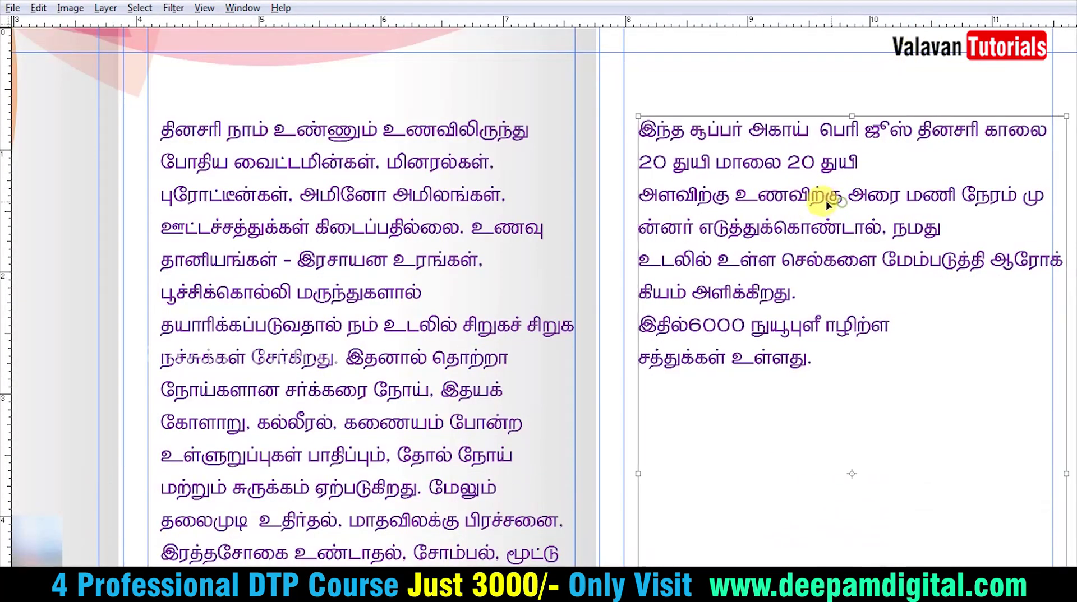
{"action": "left_click", "coordinate": [683, 131]}
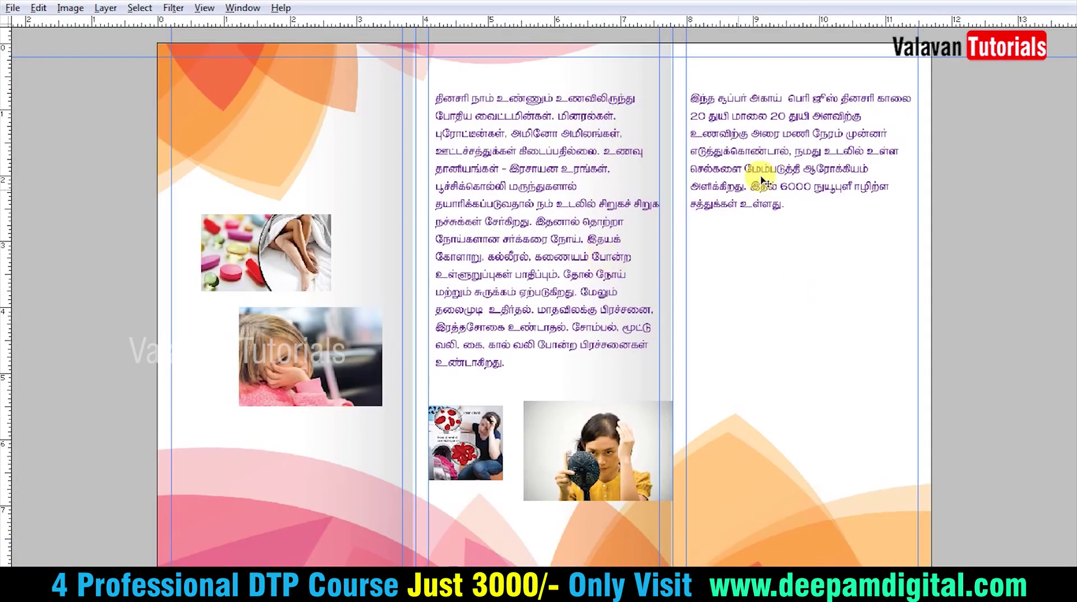
Delete page numbers 6, 1 and 5 from the brochure's outer side
{"action": "scroll", "coordinate": [482, 160], "scroll_direction": "down", "scroll_amount": 1}
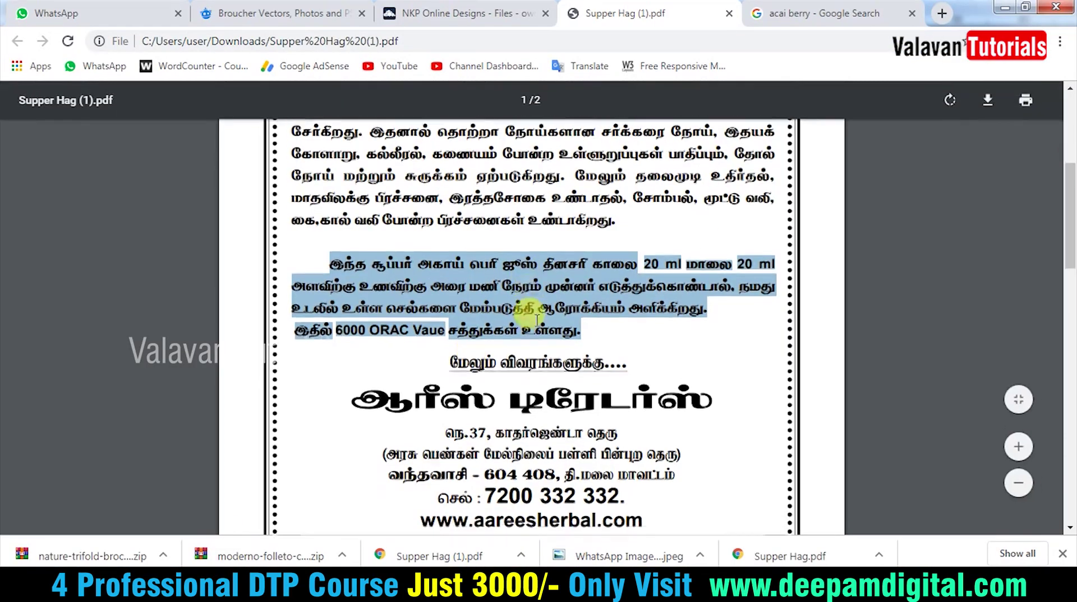
{"action": "scroll", "coordinate": [482, 160], "scroll_direction": "down", "scroll_amount": 3}
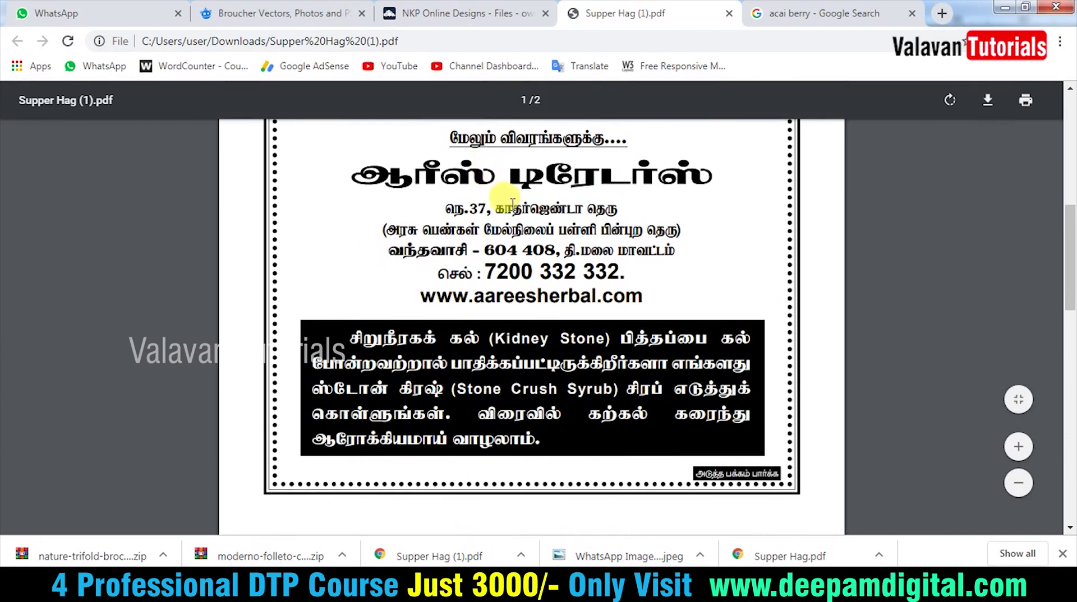
{"action": "left_click", "coordinate": [272, 561]}
{"action": "right_click", "coordinate": [492, 339]}
{"action": "left_click", "coordinate": [500, 345]}
{"action": "right_click", "coordinate": [552, 330]}
{"action": "left_click", "coordinate": [588, 341]}
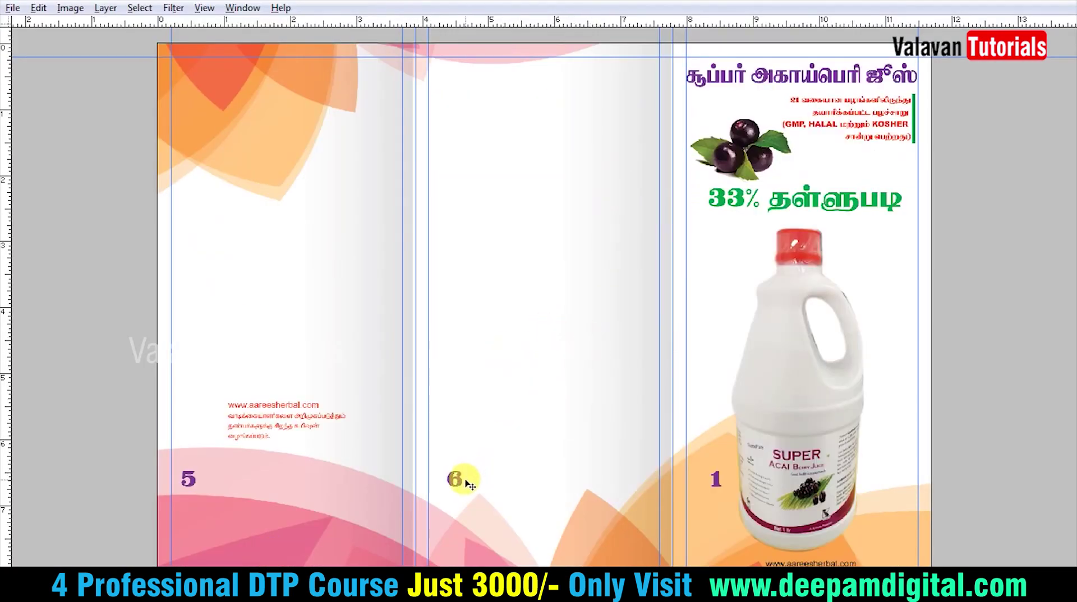
{"action": "left_click_drag", "start_coordinate": [461, 485], "coordinate": [472, 441]}
{"action": "key", "text": "Delete"}
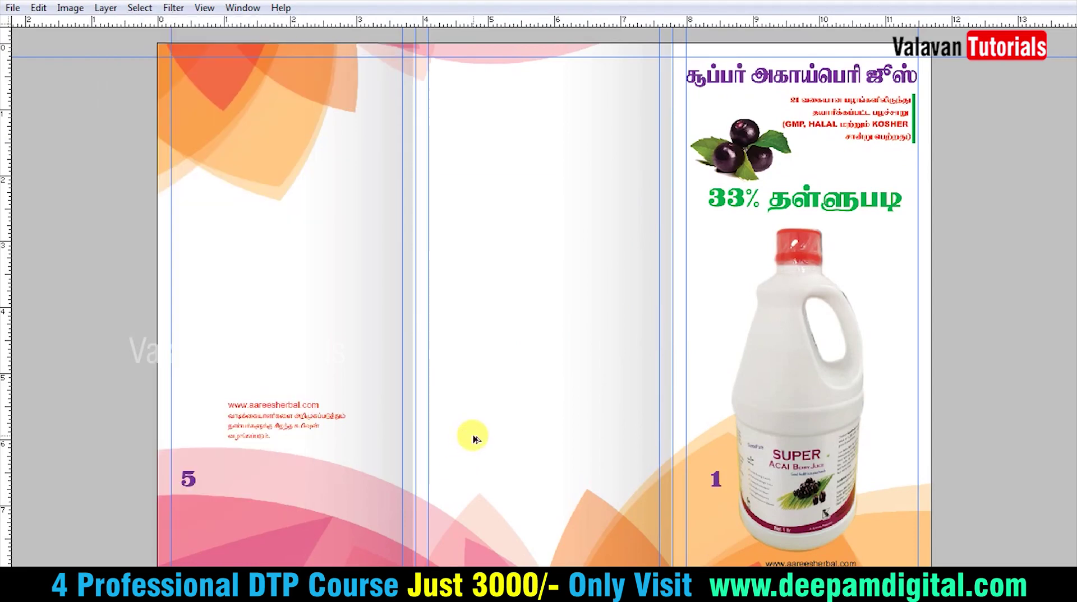
{"action": "left_click", "coordinate": [723, 490]}
{"action": "key", "text": "alt+l"}
{"action": "key", "text": "Delete"}
{"action": "key", "text": "alt+l"}
{"action": "key", "text": "Delete"}
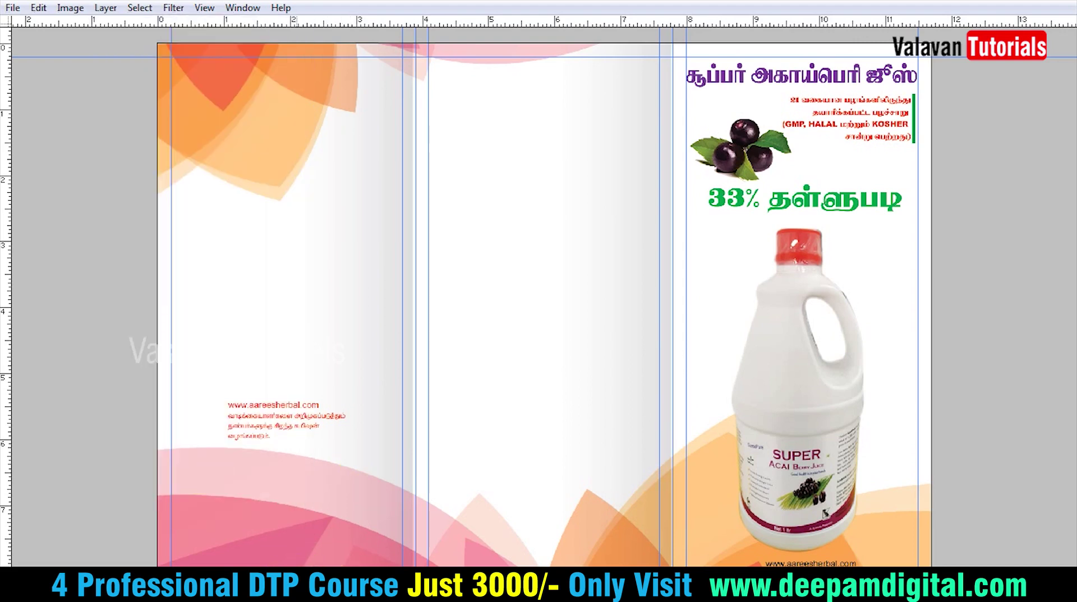
Copy the Tamil contact and address block from the PDF into the middle panel
{"action": "key", "text": "alt+Tab"}
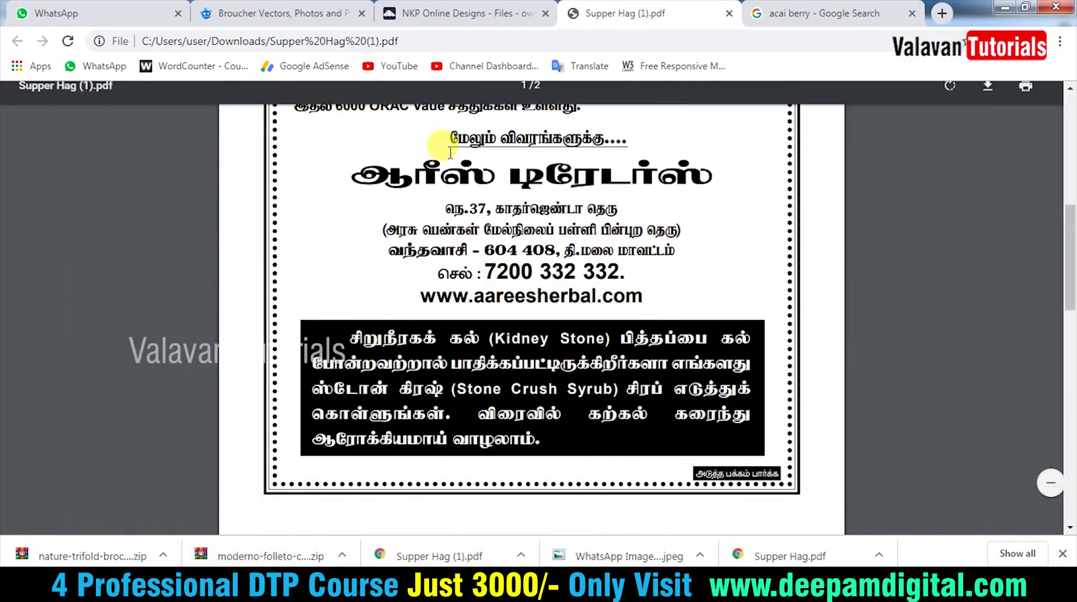
{"action": "left_click_drag", "start_coordinate": [443, 140], "coordinate": [617, 286]}
{"action": "left_click", "coordinate": [643, 297]}
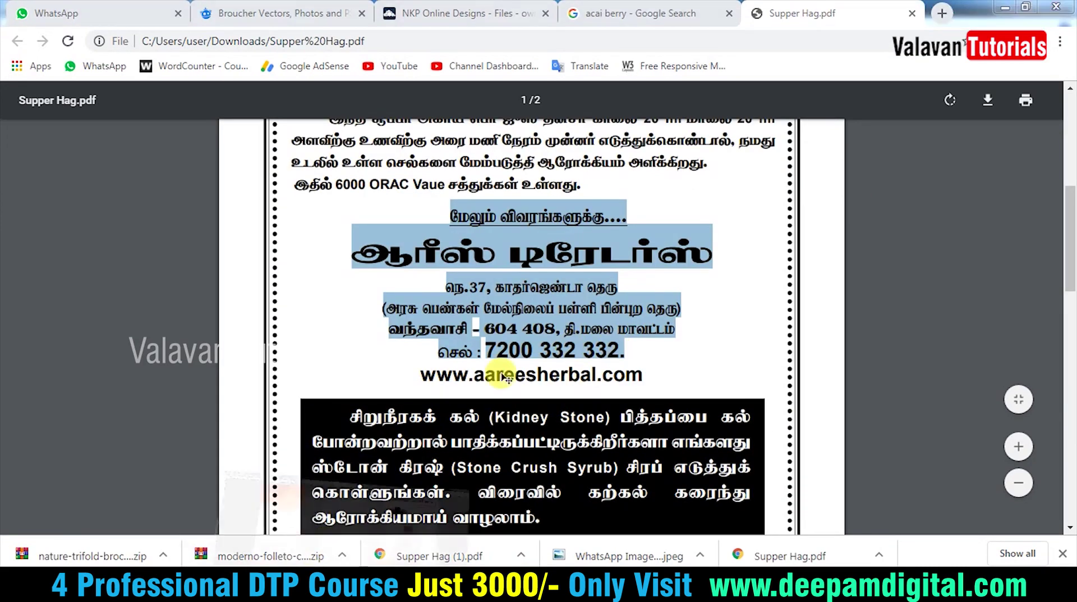
{"action": "key", "text": "alt+Tab"}
{"action": "left_click", "coordinate": [477, 392]}
{"action": "key", "text": "ctrl+v"}
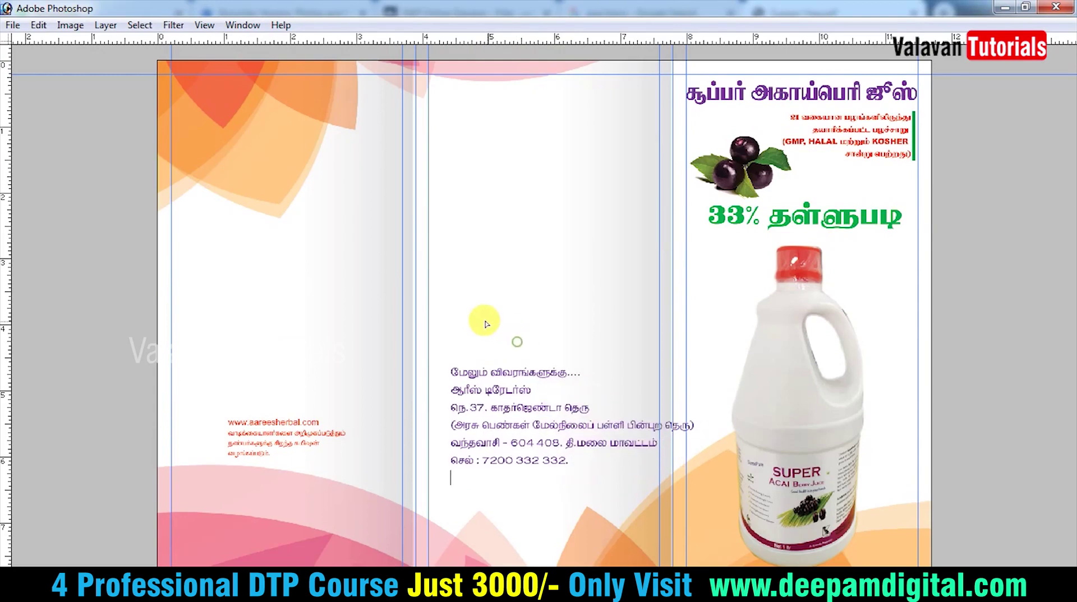
Centre-align the contact text and move the block lower in the middle panel
{"action": "key", "text": "ctrl+a"}
{"action": "key", "text": "ctrl+t"}
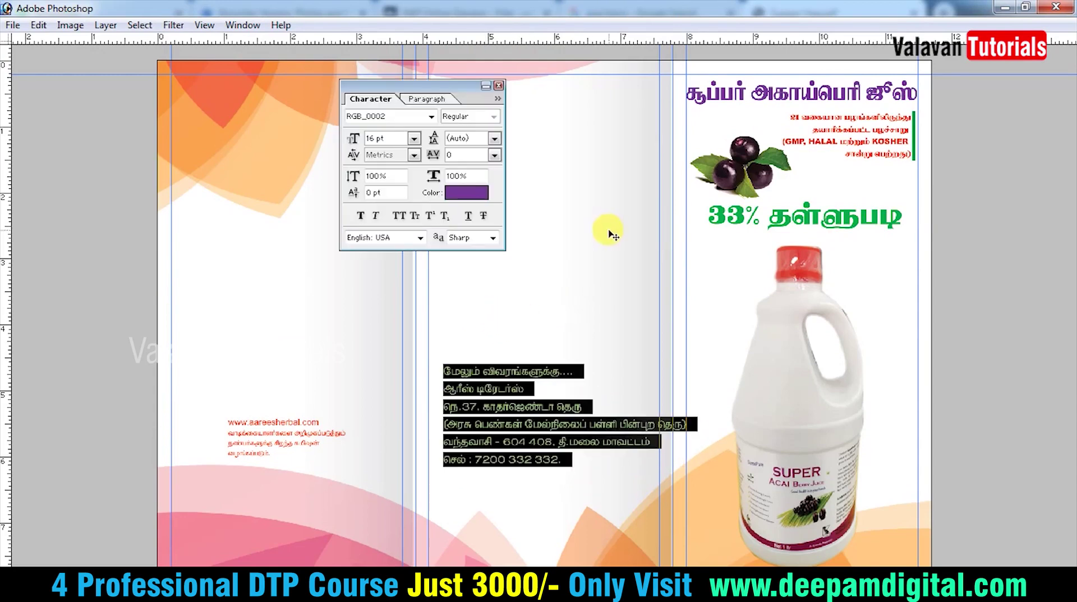
{"action": "left_click", "coordinate": [427, 99]}
{"action": "left_click", "coordinate": [381, 116]}
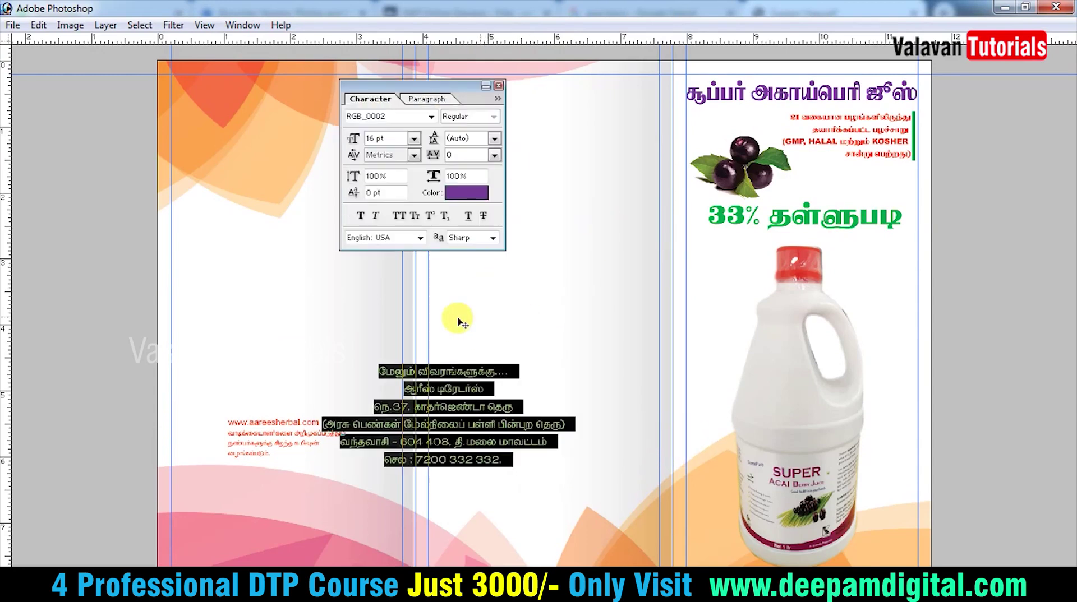
{"action": "left_click_drag", "start_coordinate": [457, 312], "coordinate": [509, 333]}
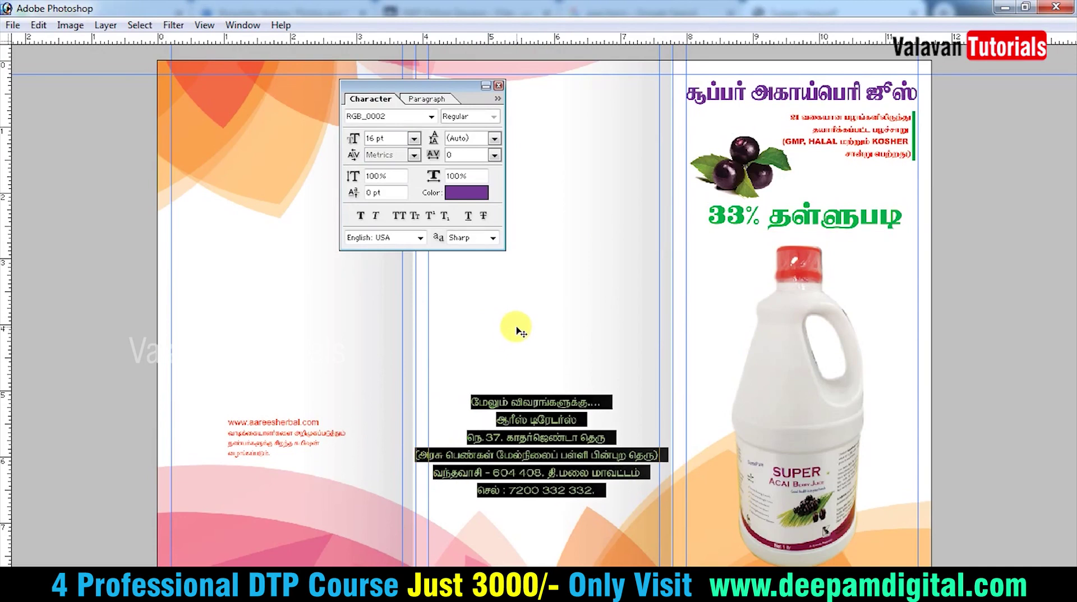
{"action": "left_click", "coordinate": [519, 331]}
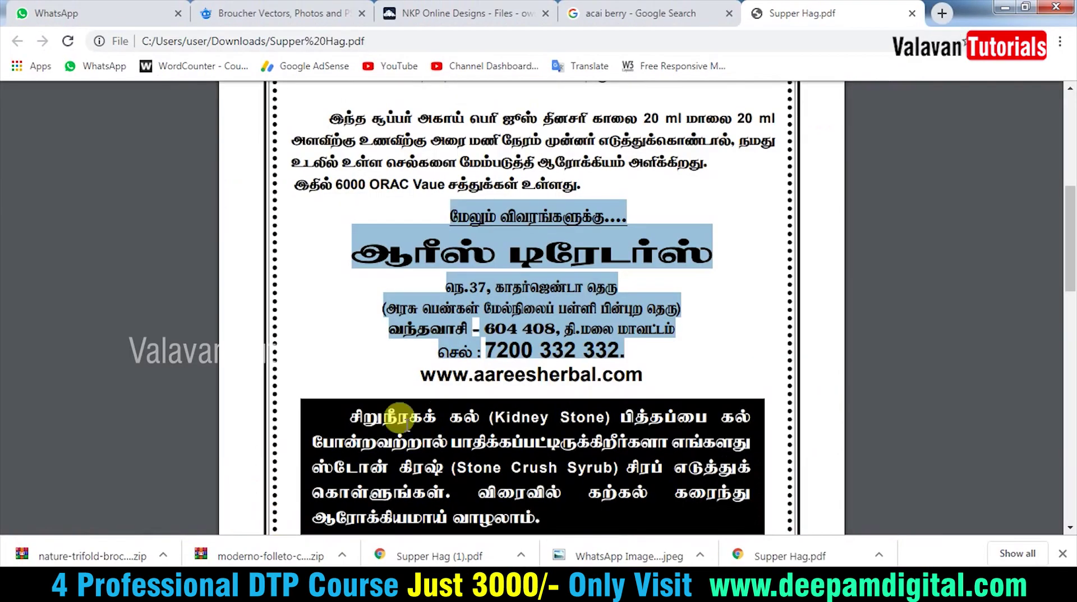
{"action": "scroll", "coordinate": [360, 336], "scroll_direction": "down", "scroll_amount": 2}
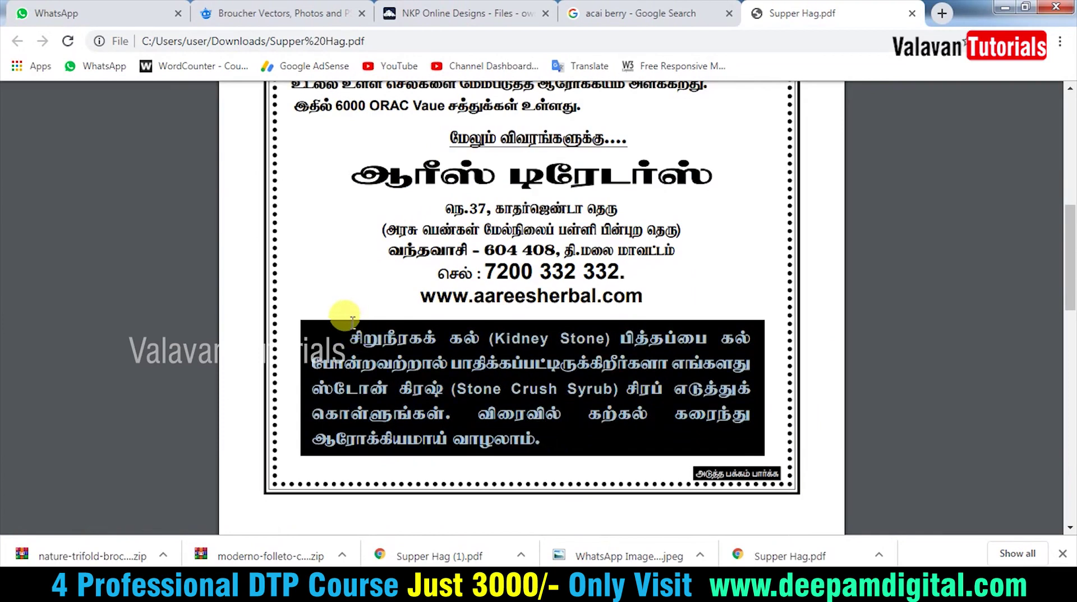
{"action": "key", "text": "alt+Tab"}
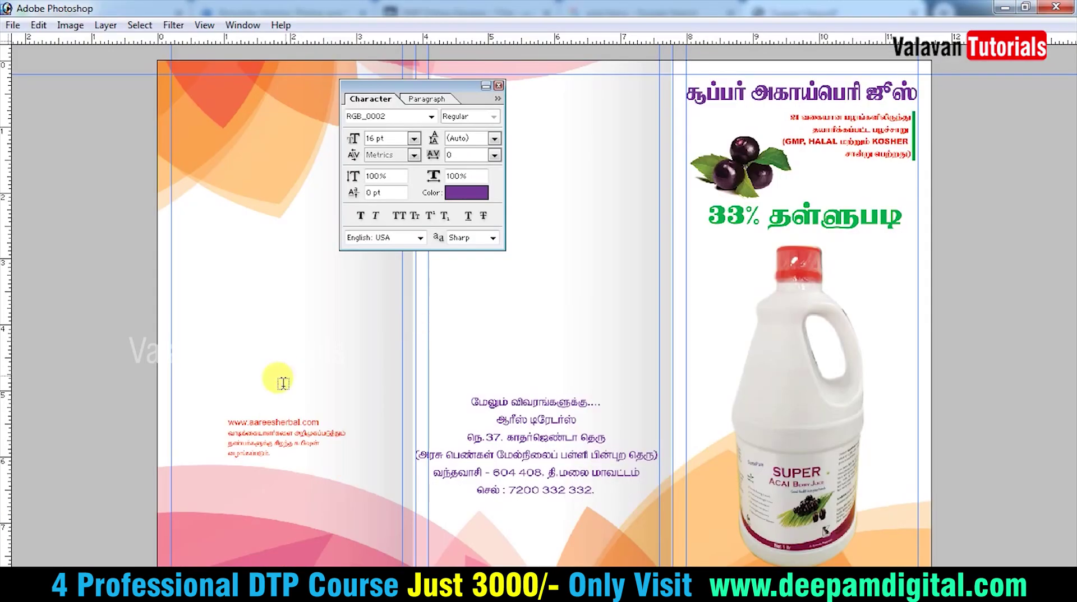
Paste the Tamil paragraph into the left panel and nudge it slightly upward
{"action": "left_click", "coordinate": [228, 300]}
{"action": "key", "text": "ctrl+v"}
{"action": "left_click_drag", "start_coordinate": [245, 300], "coordinate": [264, 255]}
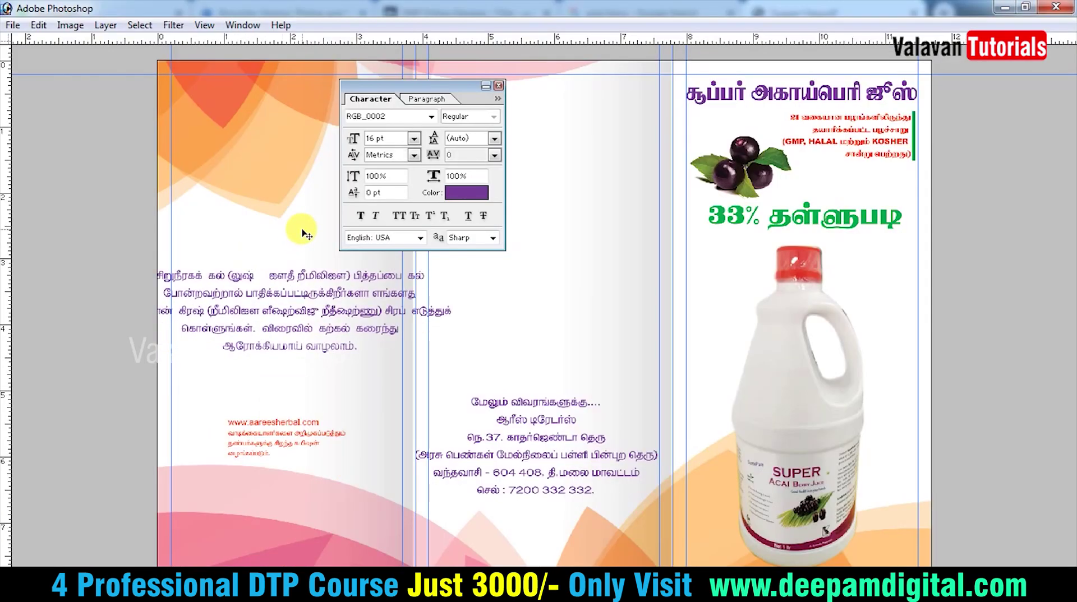
Select the Acai juice benefits title in the PDF
{"action": "key", "text": "alt+Tab"}
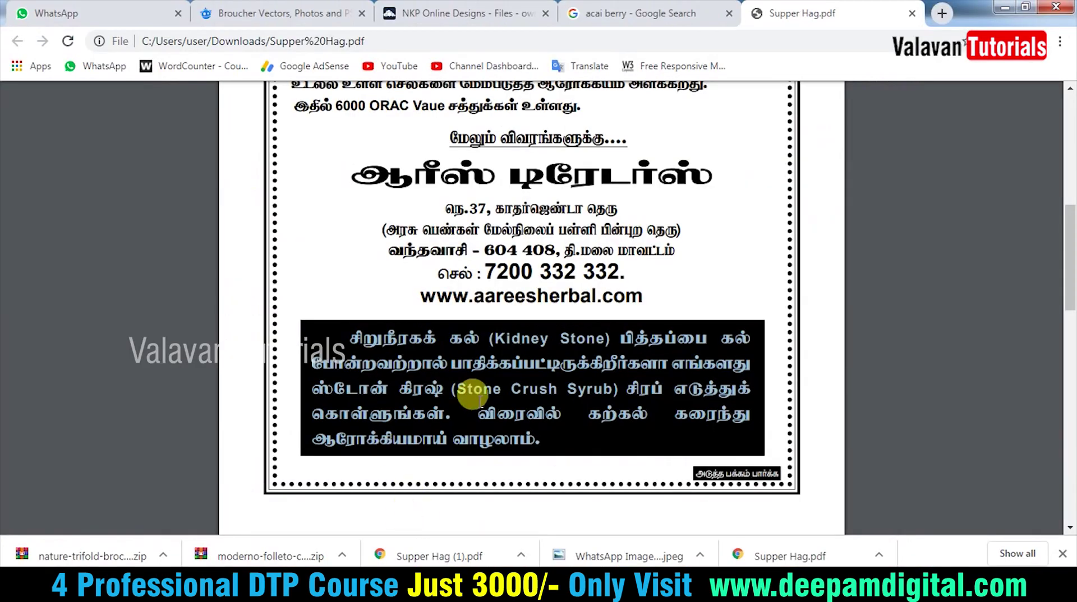
{"action": "scroll", "coordinate": [485, 397], "scroll_direction": "down", "scroll_amount": 5}
{"action": "scroll", "coordinate": [485, 397], "scroll_direction": "down", "scroll_amount": 2}
{"action": "scroll", "coordinate": [473, 377], "scroll_direction": "down", "scroll_amount": 1}
{"action": "scroll", "coordinate": [449, 317], "scroll_direction": "up", "scroll_amount": 2}
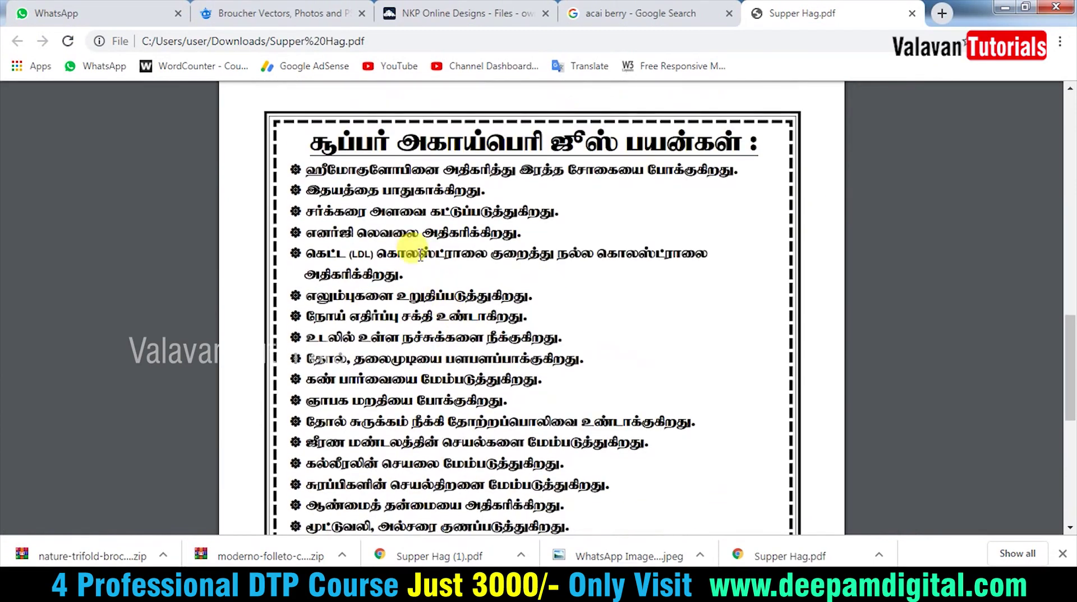
{"action": "left_click_drag", "start_coordinate": [300, 161], "coordinate": [728, 167]}
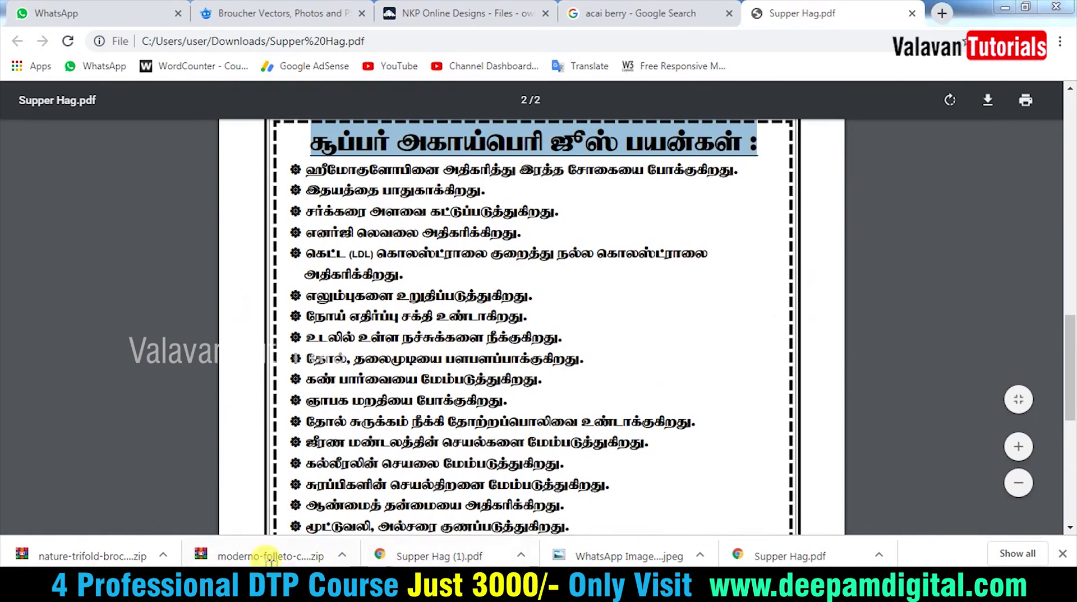
{"action": "key", "text": "alt+Tab"}
Paste the benefits heading into the right column of the inside-page document
{"action": "right_click", "coordinate": [485, 284]}
{"action": "left_click", "coordinate": [529, 313]}
{"action": "key", "text": "Tab"}
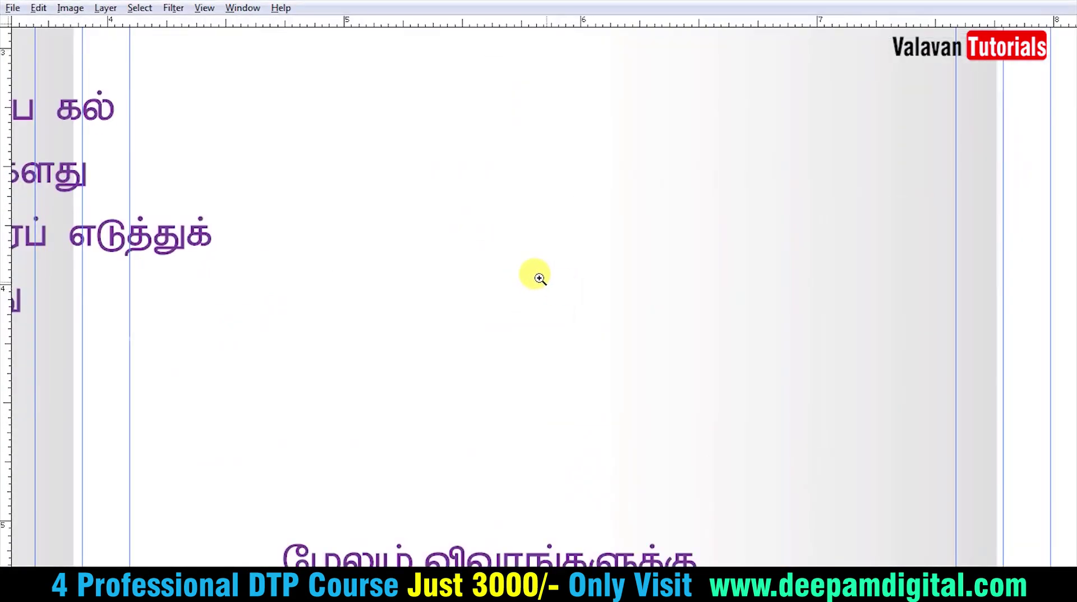
{"action": "right_click", "coordinate": [538, 278]}
{"action": "left_click", "coordinate": [581, 290]}
{"action": "key", "text": "ctrl+Tab"}
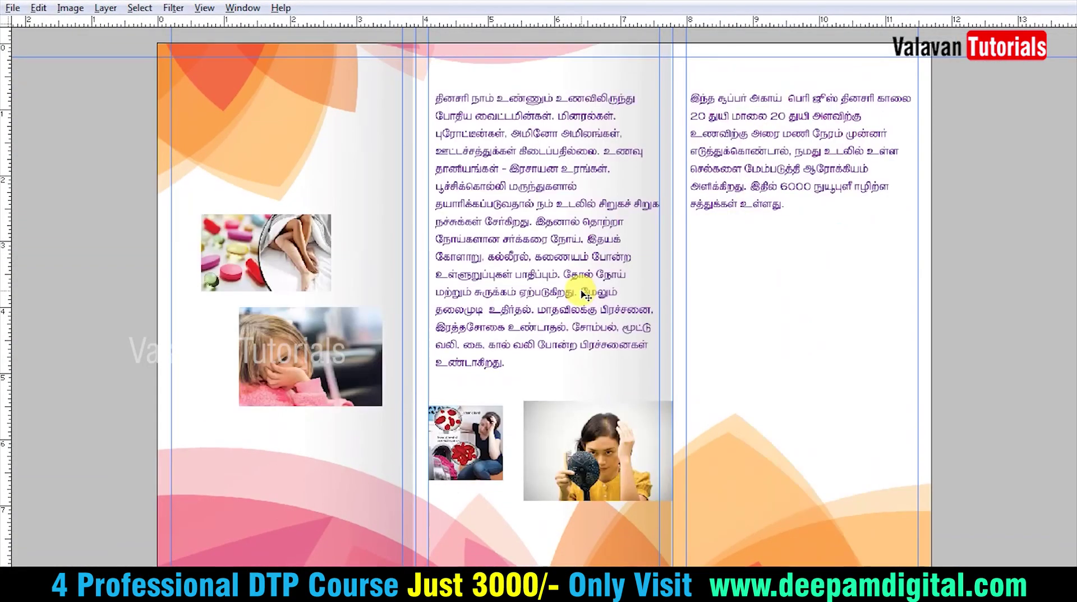
{"action": "left_click", "coordinate": [751, 293]}
{"action": "key", "text": "ctrl+v"}
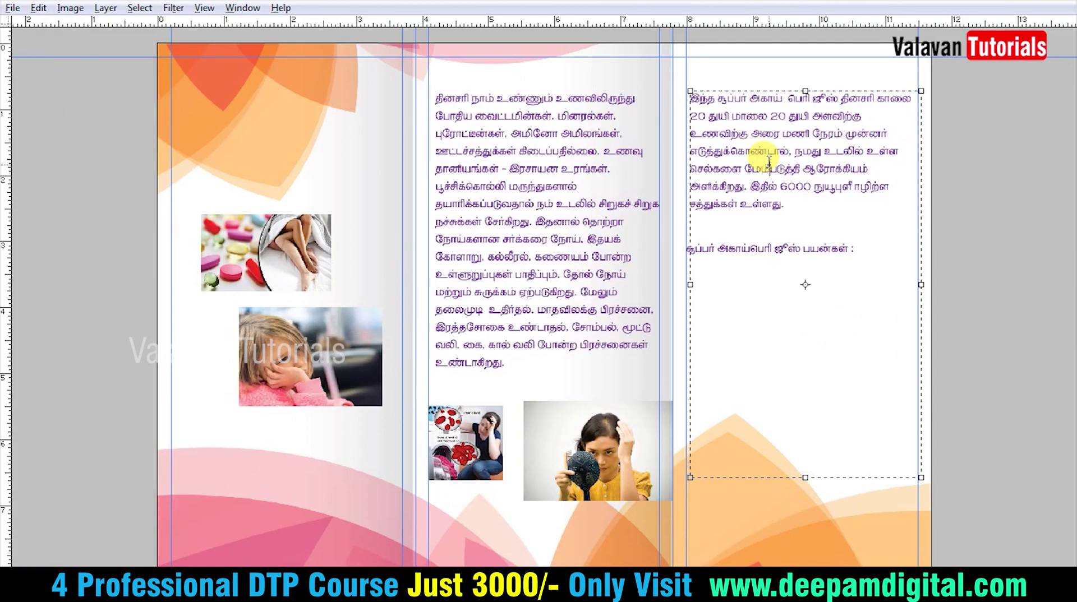
Move the dosage paragraph to the left panel and paste the benefits list beneath the heading
{"action": "mouse_move", "coordinate": [768, 161]}
{"action": "left_mouse_down"}
{"action": "mouse_move", "coordinate": [298, 358]}
{"action": "mouse_move", "coordinate": [310, 367]}
{"action": "left_mouse_up"}
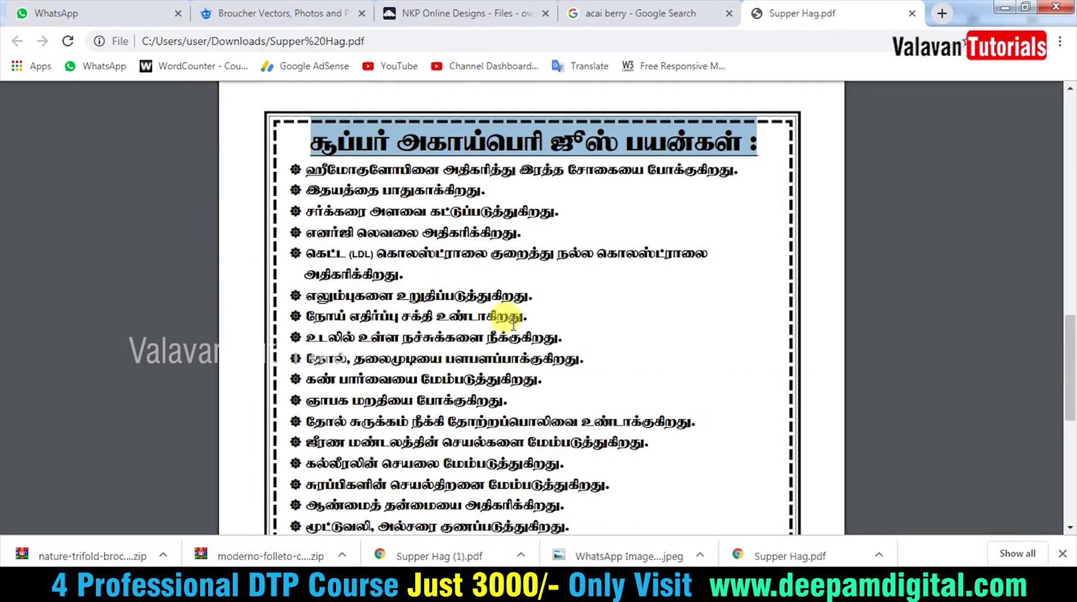
{"action": "left_click_drag", "start_coordinate": [307, 166], "coordinate": [404, 296]}
{"action": "scroll", "coordinate": [426, 303], "scroll_direction": "down", "scroll_amount": 8}
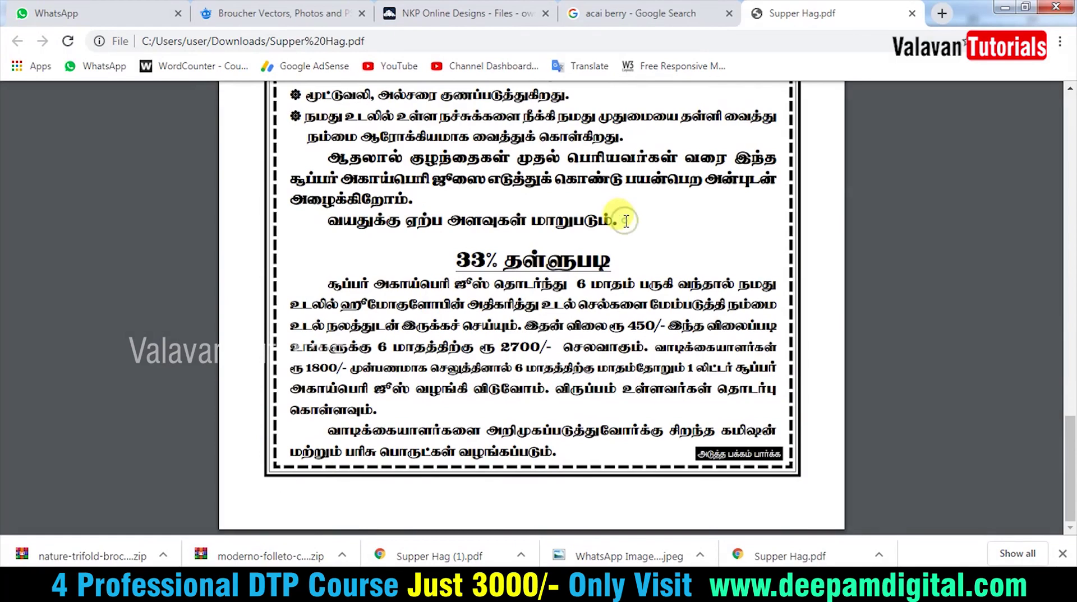
{"action": "left_click_drag", "start_coordinate": [625, 222], "coordinate": [328, 154]}
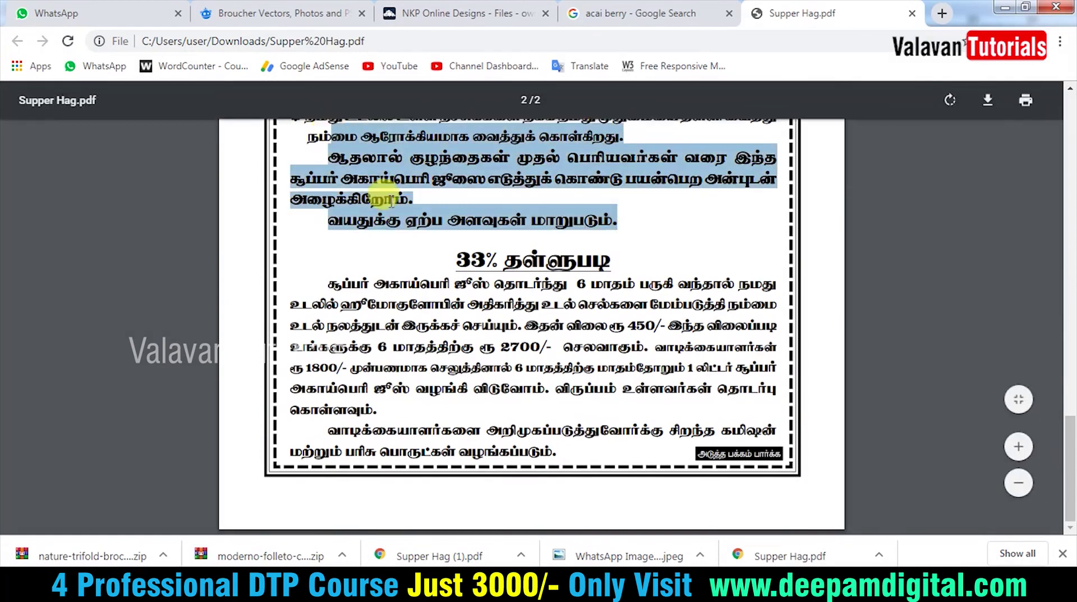
{"action": "mouse_move", "coordinate": [741, 252]}
{"action": "left_mouse_down"}
{"action": "mouse_move", "coordinate": [765, 209]}
{"action": "mouse_move", "coordinate": [756, 182]}
{"action": "left_mouse_up"}
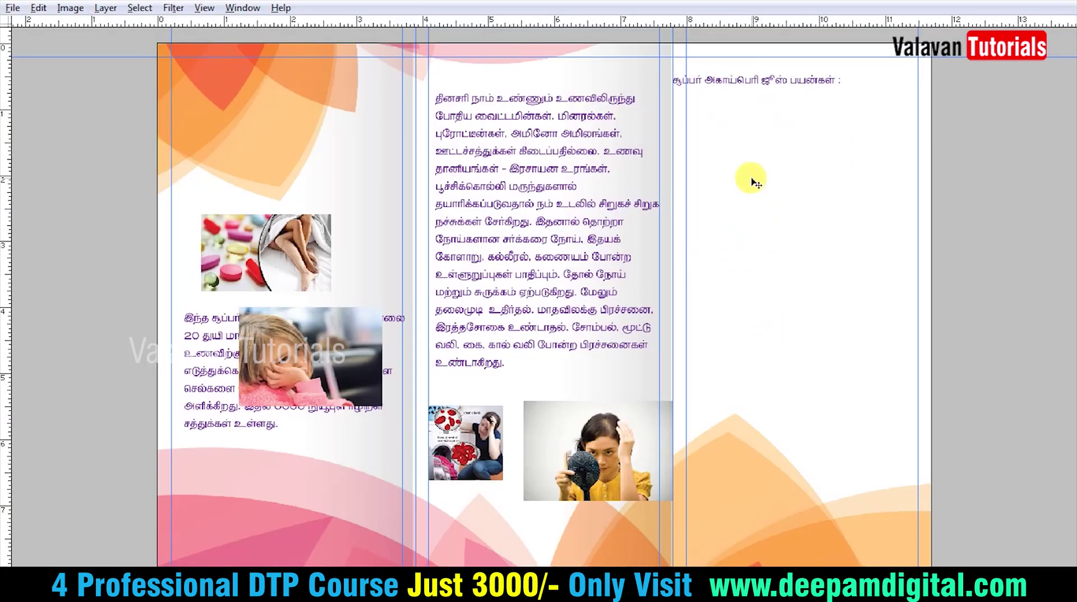
{"action": "key", "text": "ctrl+v"}
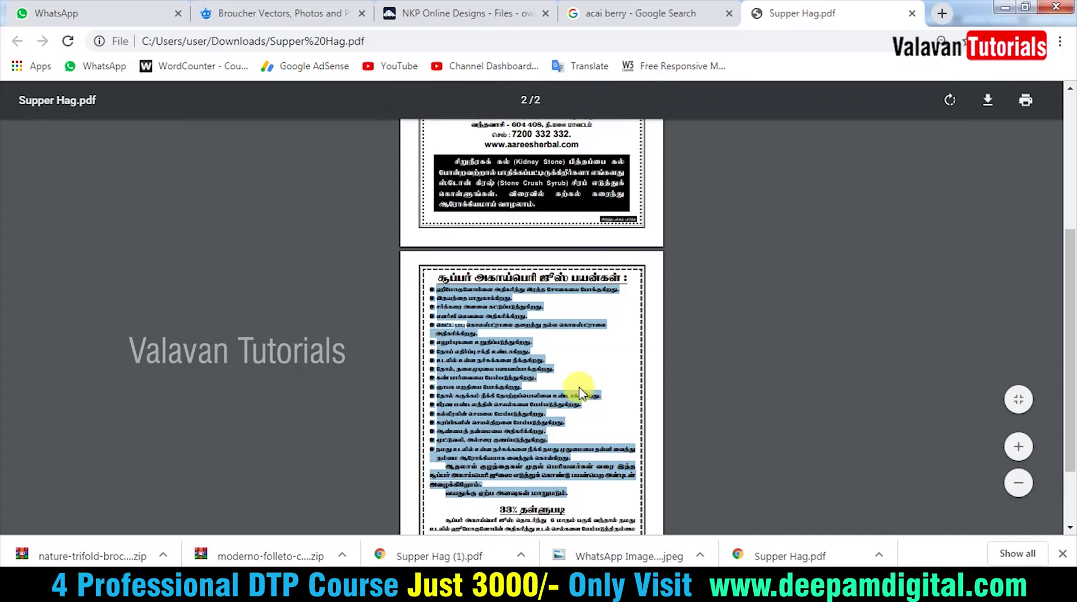
{"action": "scroll", "coordinate": [581, 387], "scroll_direction": "down", "scroll_amount": 3}
{"action": "scroll", "coordinate": [578, 391], "scroll_direction": "up", "scroll_amount": 3}
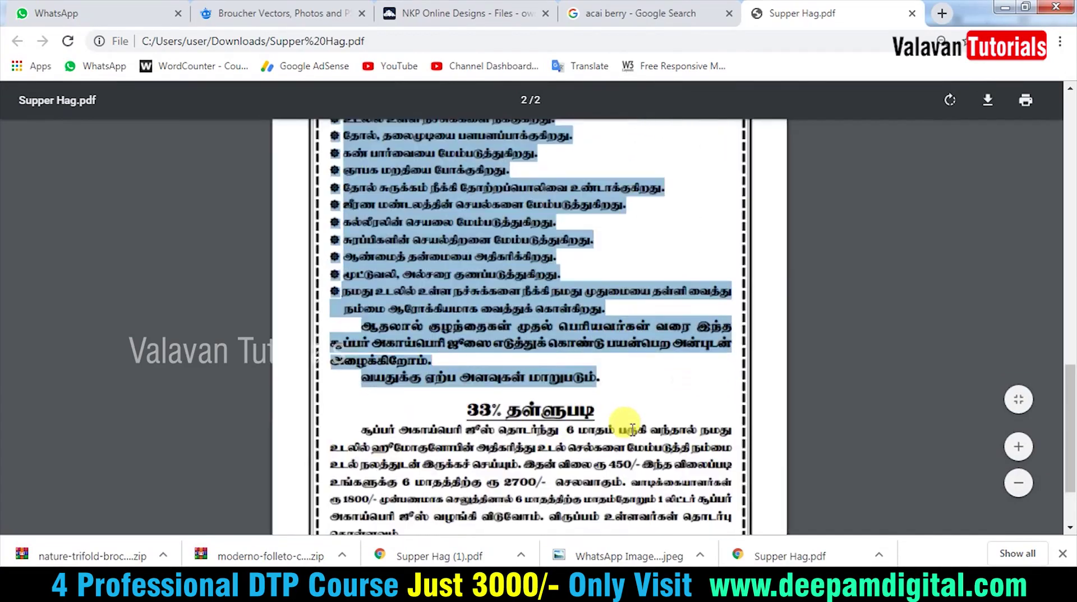
Copy the 33% discount paragraph and paste it into the outer side's middle panel
{"action": "left_click", "coordinate": [583, 463]}
{"action": "scroll", "coordinate": [524, 425], "scroll_direction": "down", "scroll_amount": 2}
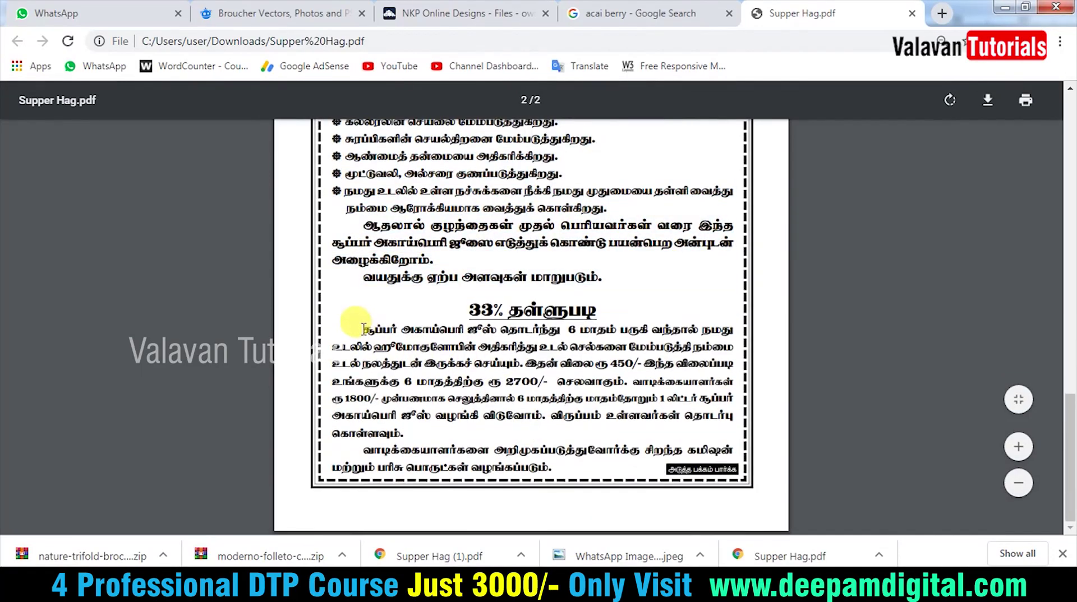
{"action": "left_click_drag", "start_coordinate": [364, 328], "coordinate": [424, 441]}
{"action": "key", "text": "ctrl+c"}
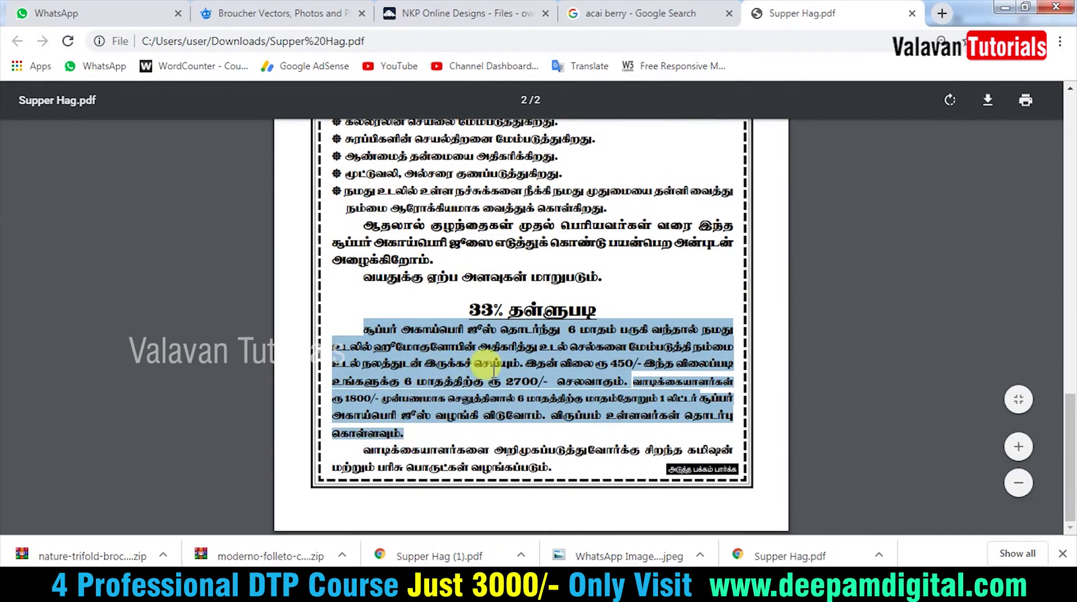
{"action": "key", "text": "alt+Tab"}
{"action": "right_click", "coordinate": [579, 324]}
{"action": "left_click", "coordinate": [622, 294]}
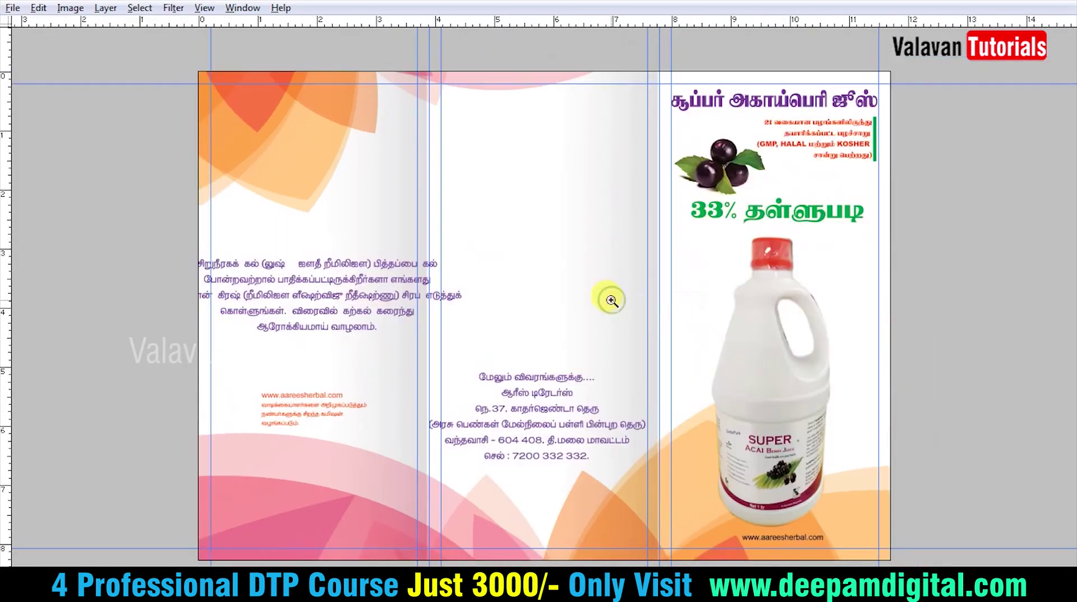
{"action": "left_click", "coordinate": [496, 146]}
{"action": "key", "text": "ctrl+v"}
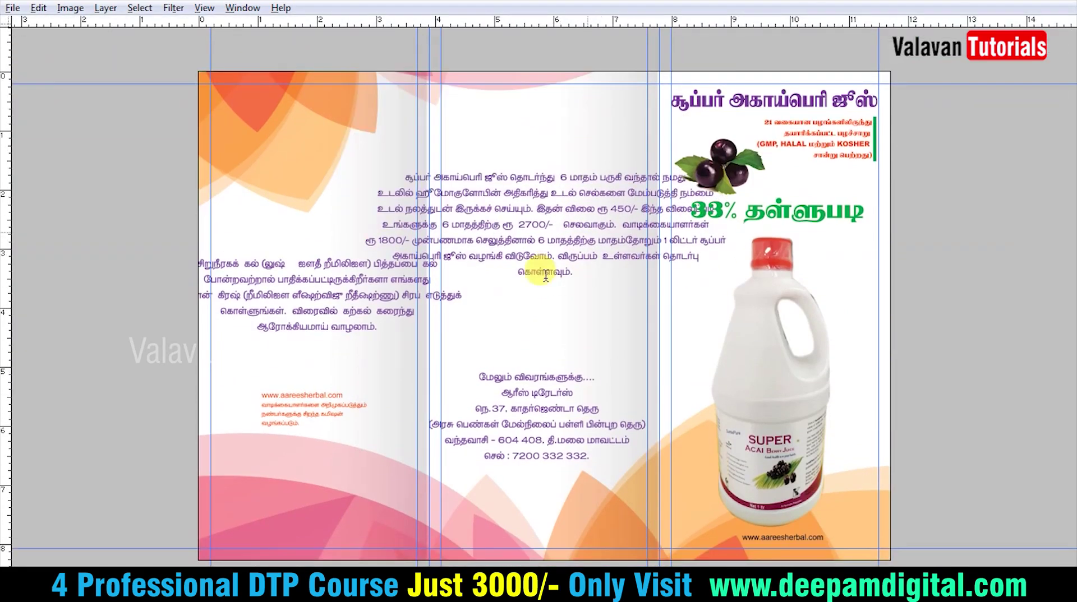
Zoom in on the middle panel, then scroll the PDF back up
{"action": "right_click", "coordinate": [426, 298]}
{"action": "left_click", "coordinate": [445, 332]}
{"action": "right_click", "coordinate": [520, 286]}
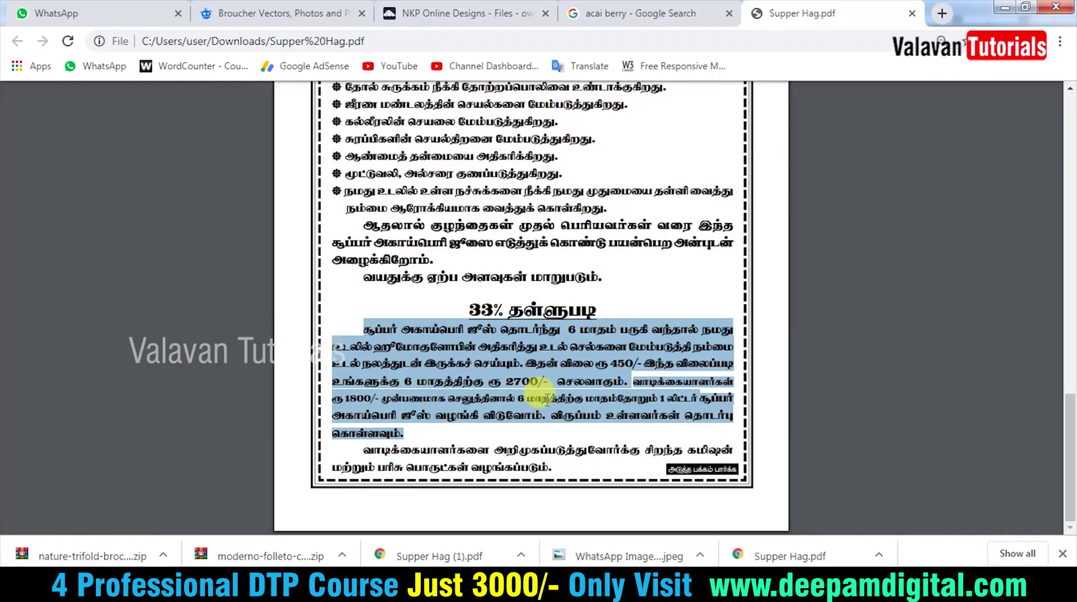
{"action": "left_click", "coordinate": [509, 439]}
{"action": "scroll", "coordinate": [534, 335], "scroll_direction": "up", "scroll_amount": 5}
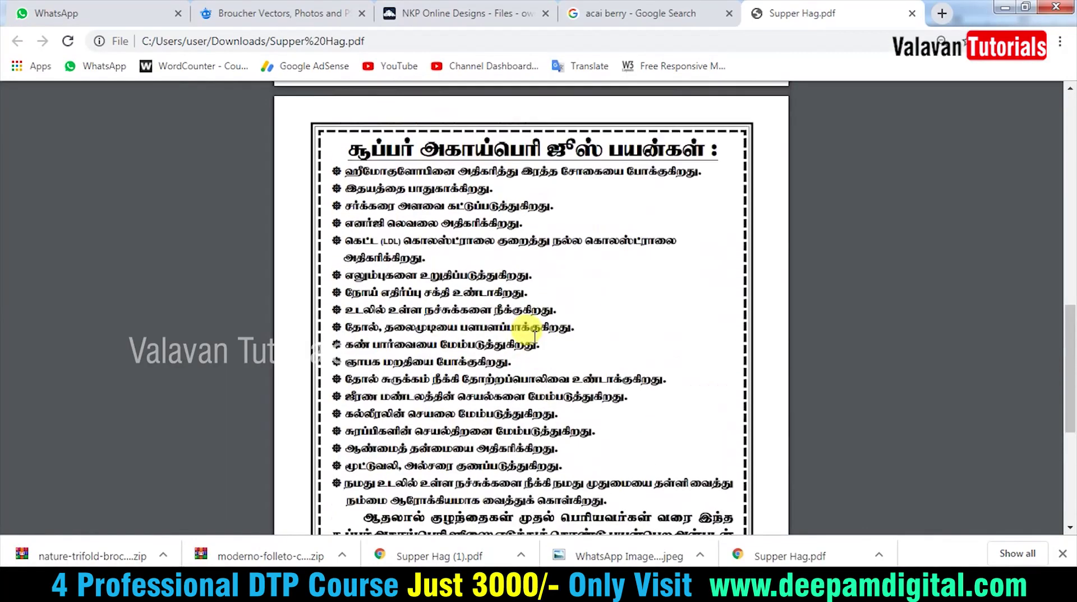
{"action": "scroll", "coordinate": [534, 314], "scroll_direction": "up", "scroll_amount": 5}
{"action": "scroll", "coordinate": [535, 326], "scroll_direction": "up", "scroll_amount": 3}
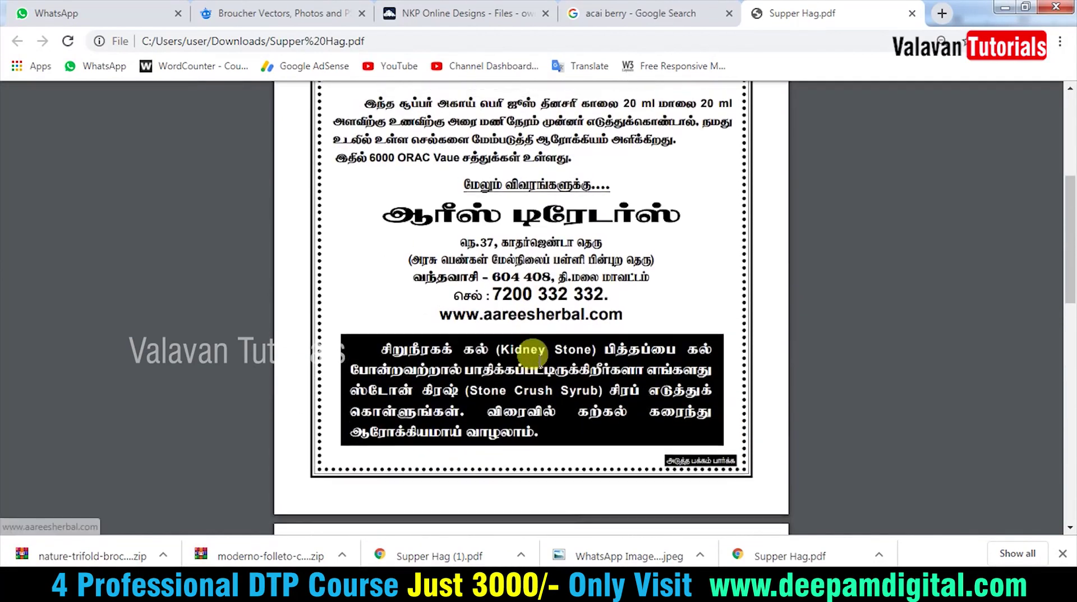
{"action": "scroll", "coordinate": [540, 364], "scroll_direction": "up", "scroll_amount": 3}
{"action": "scroll", "coordinate": [540, 357], "scroll_direction": "up", "scroll_amount": 2}
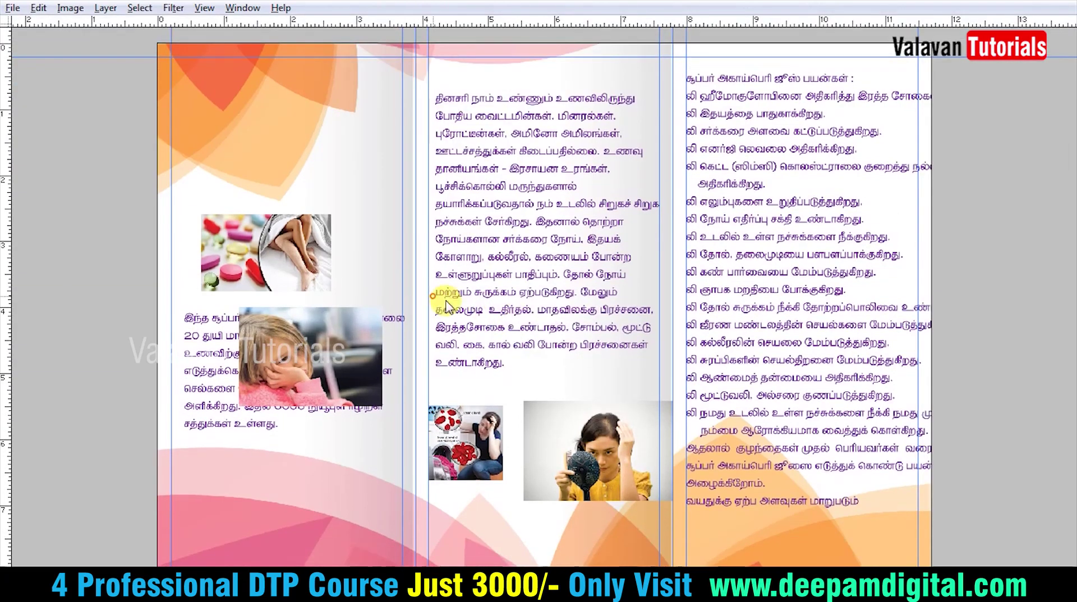
Move the girl photo below the dosage paragraph on the left inside panel
{"action": "left_click", "coordinate": [464, 307]}
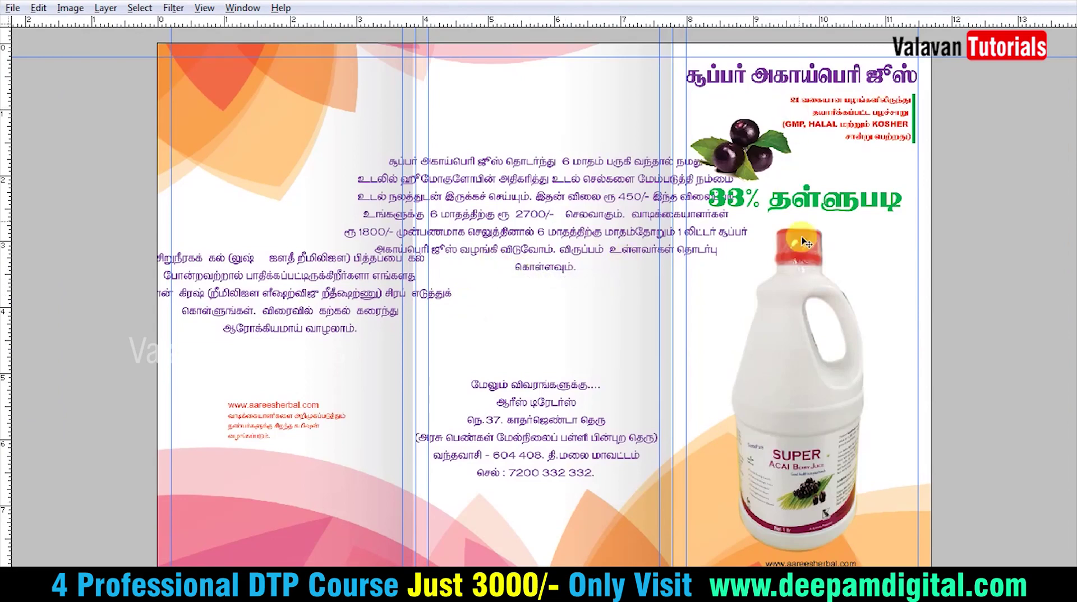
{"action": "right_click", "coordinate": [695, 272]}
{"action": "left_click", "coordinate": [611, 334]}
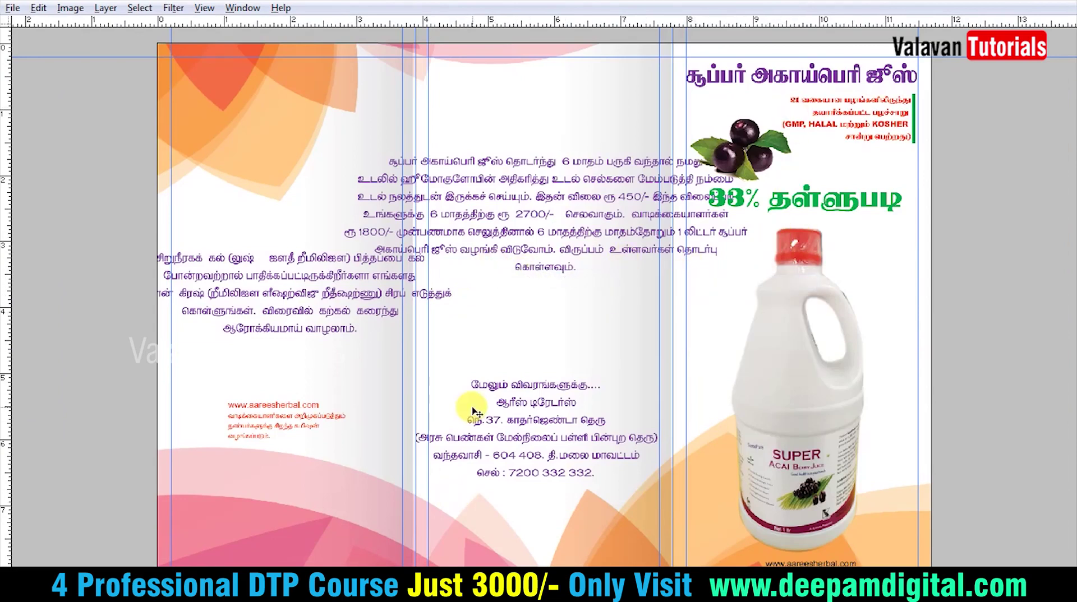
{"action": "left_click", "coordinate": [603, 380]}
{"action": "right_click", "coordinate": [551, 361]}
{"action": "left_click", "coordinate": [589, 376]}
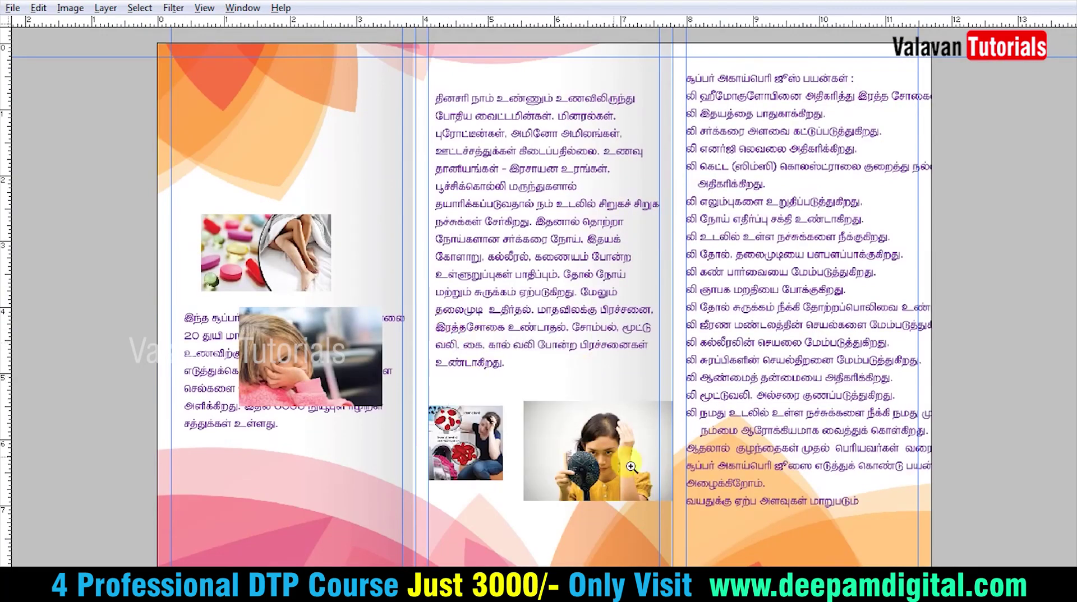
{"action": "left_click_drag", "start_coordinate": [631, 463], "coordinate": [61, 208]}
{"action": "scroll", "coordinate": [279, 464], "scroll_direction": "down", "scroll_amount": 3}
{"action": "mouse_move", "coordinate": [281, 210]}
{"action": "left_mouse_down"}
{"action": "mouse_move", "coordinate": [247, 386]}
{"action": "mouse_move", "coordinate": [228, 391]}
{"action": "mouse_move", "coordinate": [277, 369]}
{"action": "left_mouse_up"}
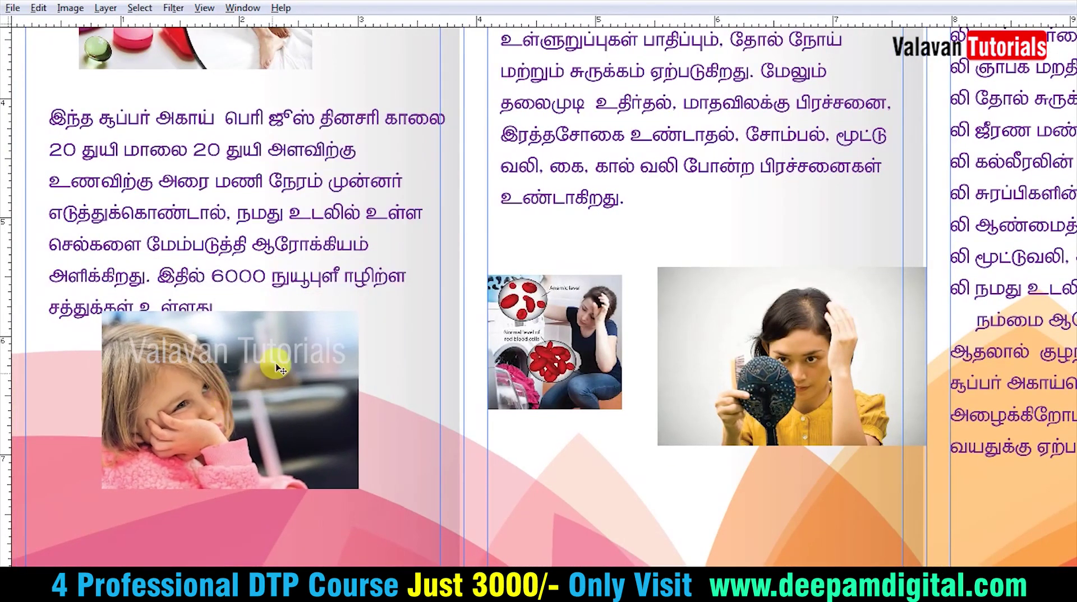
Give the girl photo a white stroke and a 29 px drop shadow
{"action": "key", "text": "alt+l"}
{"action": "key", "text": "y"}
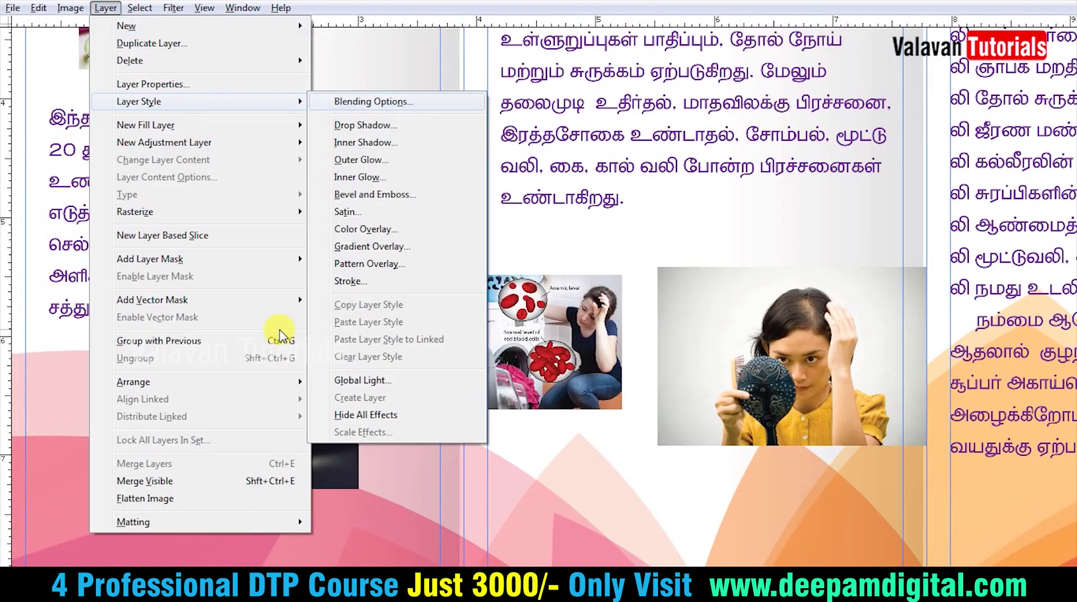
{"action": "key", "text": "k"}
{"action": "left_click_drag", "start_coordinate": [270, 79], "coordinate": [734, 96]}
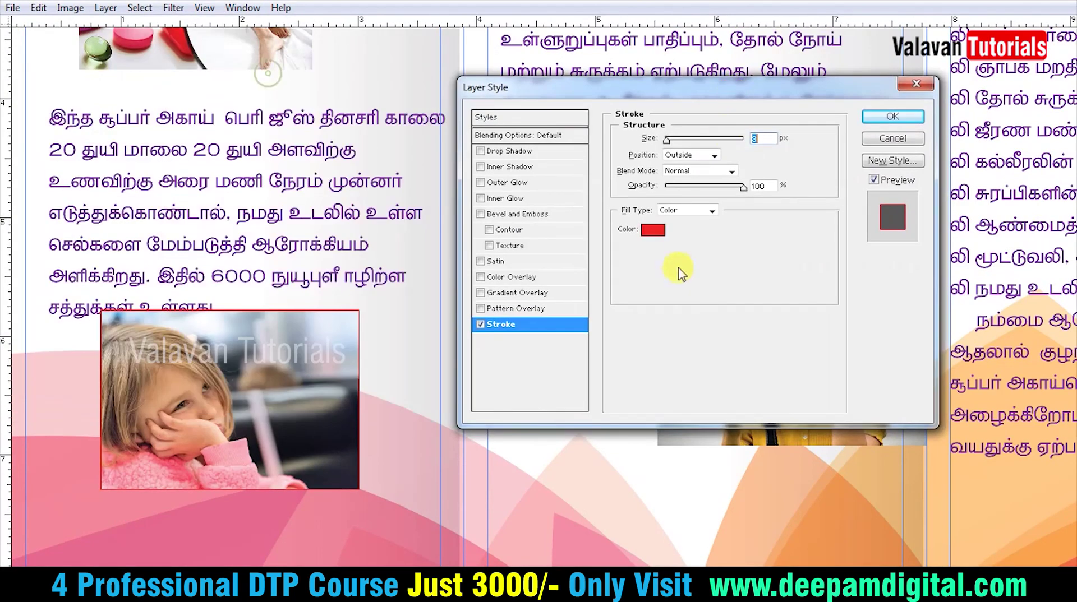
{"action": "left_click", "coordinate": [654, 236]}
{"action": "left_click", "coordinate": [397, 248]}
{"action": "key", "text": "Return"}
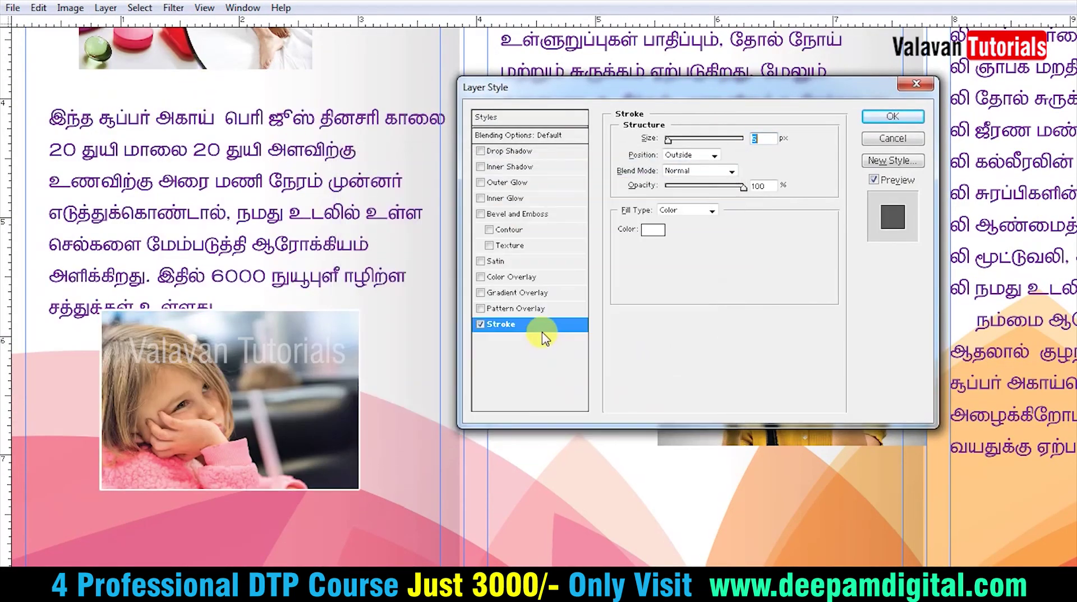
{"action": "left_click", "coordinate": [530, 151]}
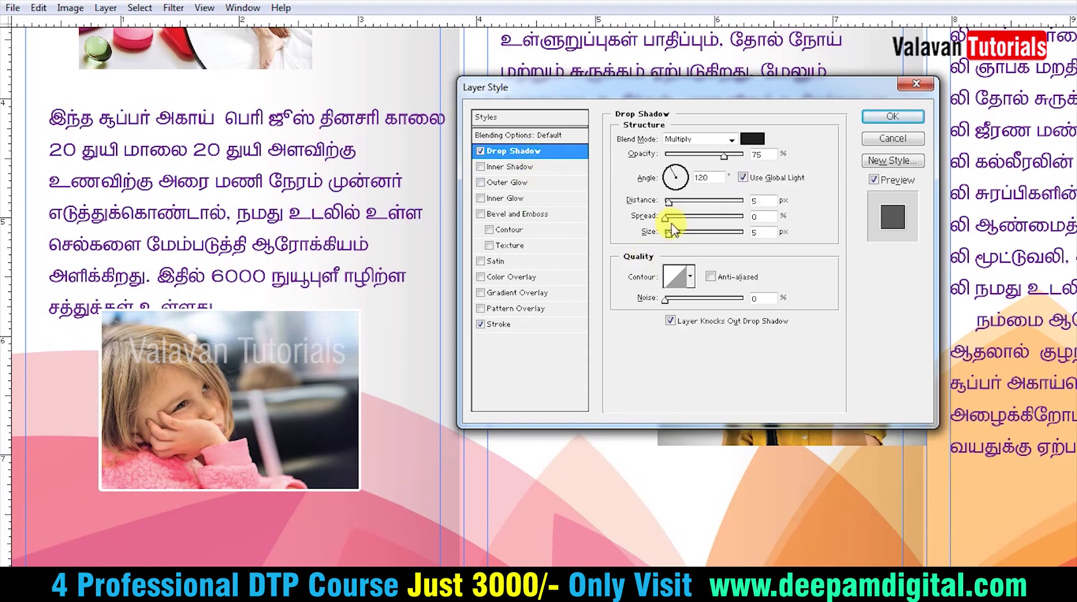
{"action": "left_click_drag", "start_coordinate": [668, 233], "coordinate": [679, 237]}
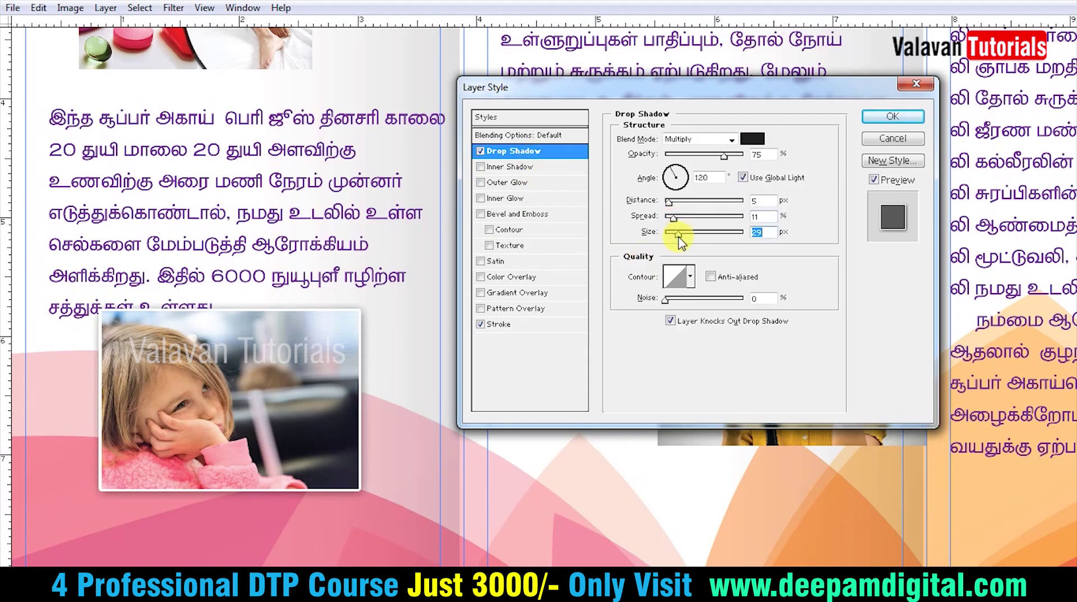
{"action": "key", "text": "Return"}
Fit the spread on screen and nudge the girl photo slightly right and down
{"action": "right_click", "coordinate": [476, 274]}
{"action": "left_click", "coordinate": [507, 284]}
{"action": "left_click_drag", "start_coordinate": [298, 474], "coordinate": [303, 475]}
{"action": "left_click", "coordinate": [136, 173]}
Zoom in on the left panel, move the pills photo lower and raise the left paragraph
{"action": "right_click", "coordinate": [272, 272]}
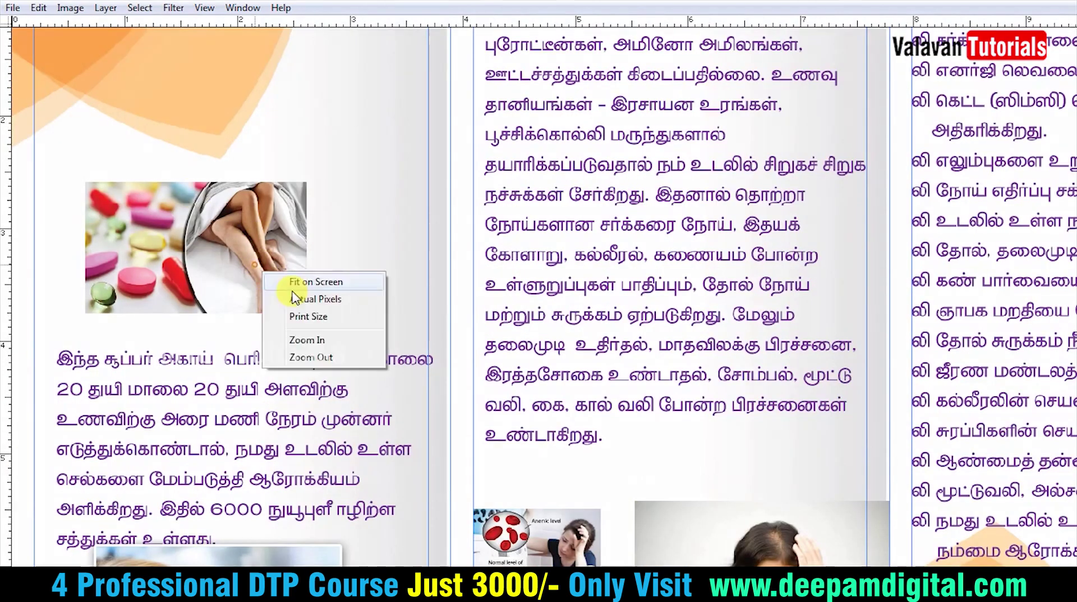
{"action": "left_click", "coordinate": [325, 336]}
{"action": "right_click", "coordinate": [276, 306]}
{"action": "left_click", "coordinate": [309, 317]}
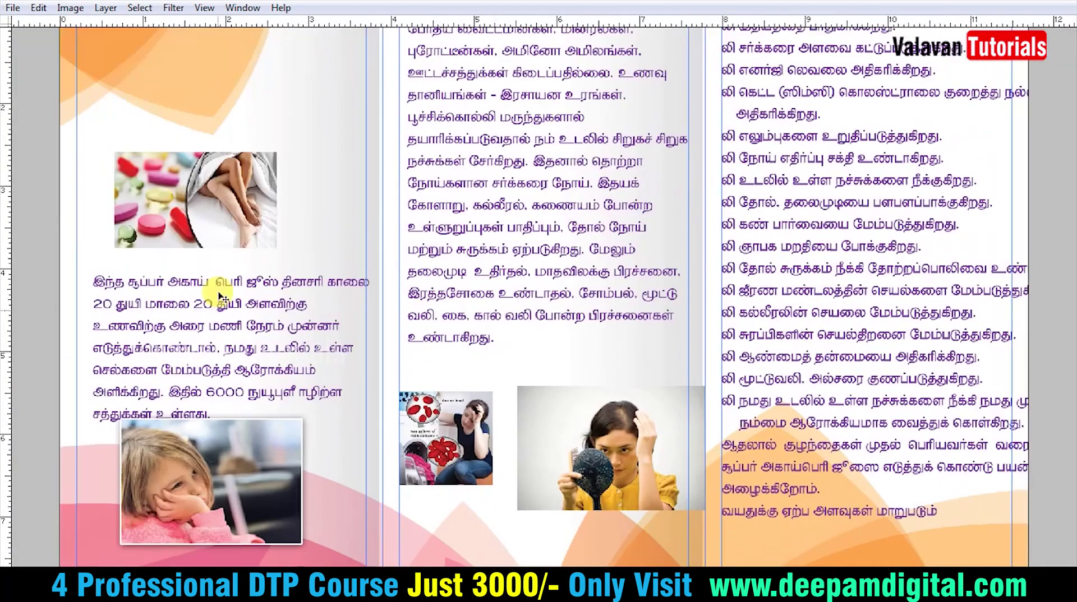
{"action": "mouse_move", "coordinate": [217, 180]}
{"action": "left_mouse_down"}
{"action": "mouse_move", "coordinate": [348, 441]}
{"action": "mouse_move", "coordinate": [369, 456]}
{"action": "left_mouse_up"}
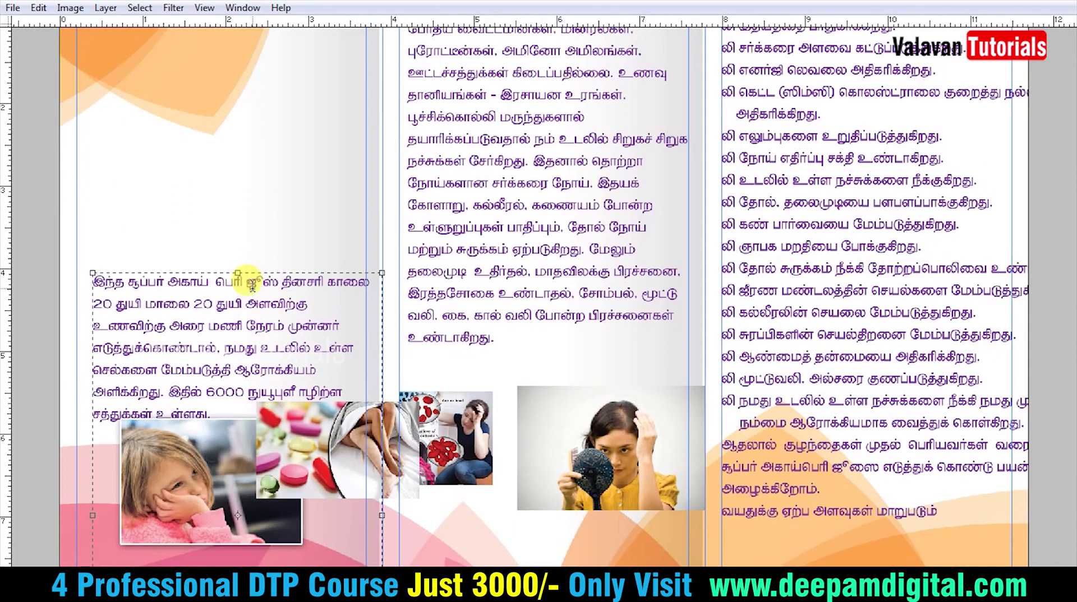
{"action": "left_click_drag", "start_coordinate": [230, 348], "coordinate": [246, 223]}
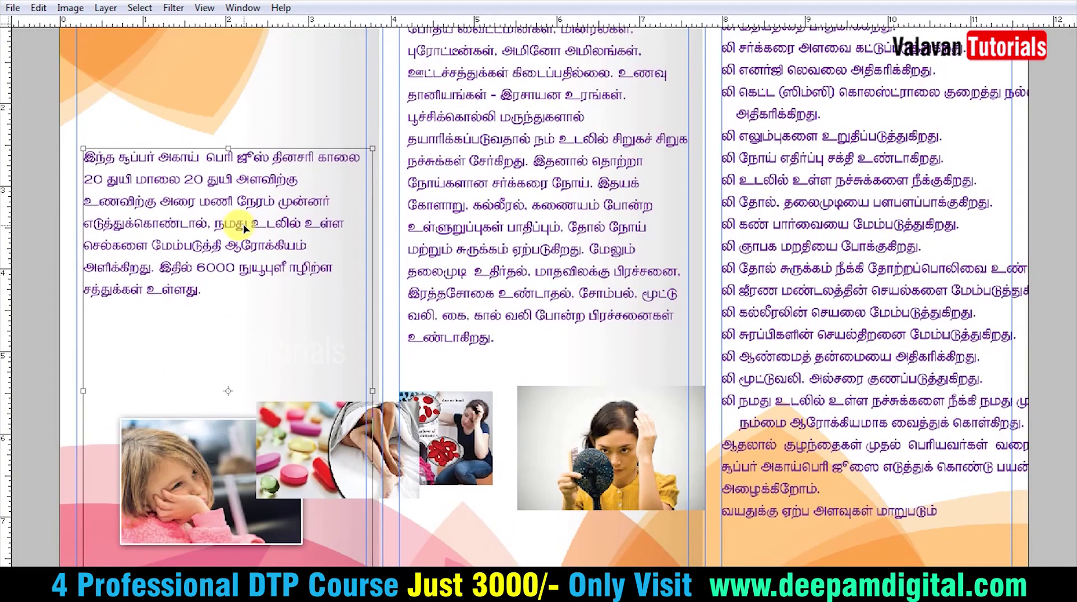
Set the whole left paragraph in the bolder RGB_0001 font
{"action": "double_click", "coordinate": [225, 268]}
{"action": "key", "text": "ctrl+a"}
{"action": "key", "text": "ctrl+t"}
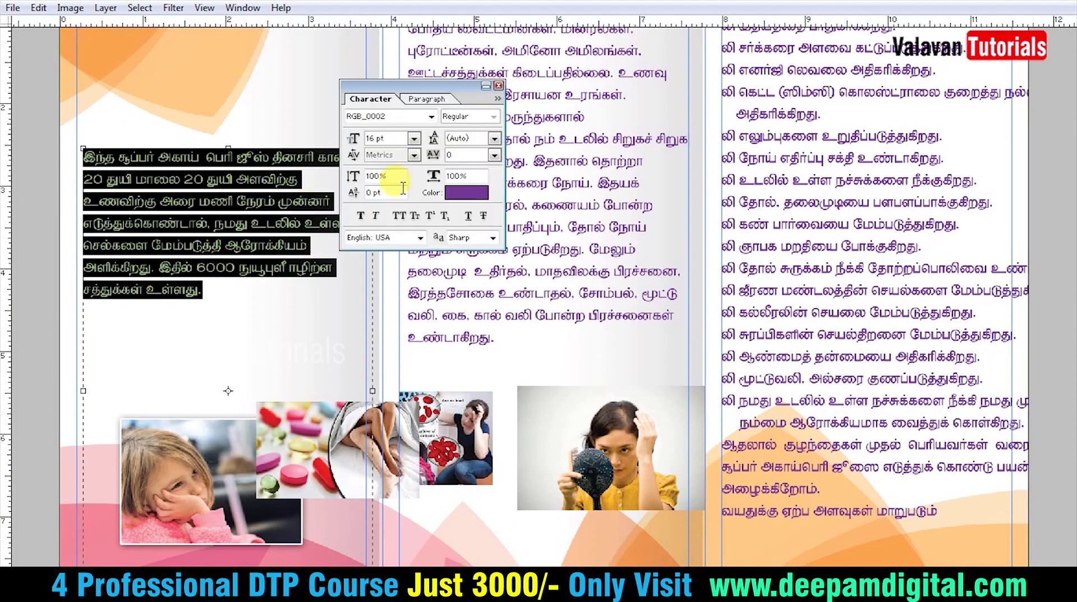
{"action": "left_click_drag", "start_coordinate": [421, 96], "coordinate": [527, 108]}
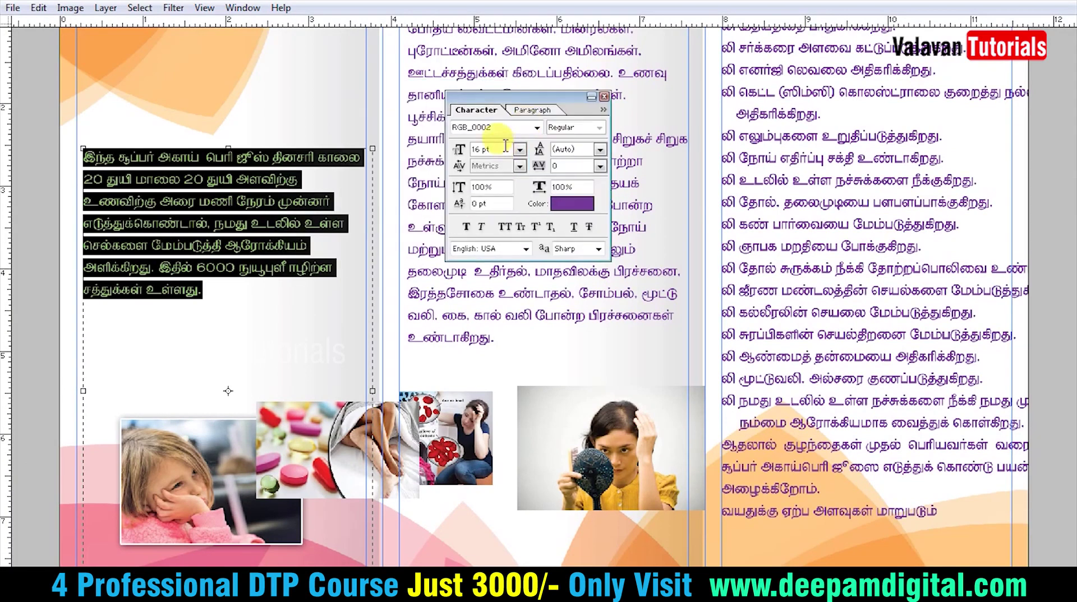
{"action": "key", "text": "Up"}
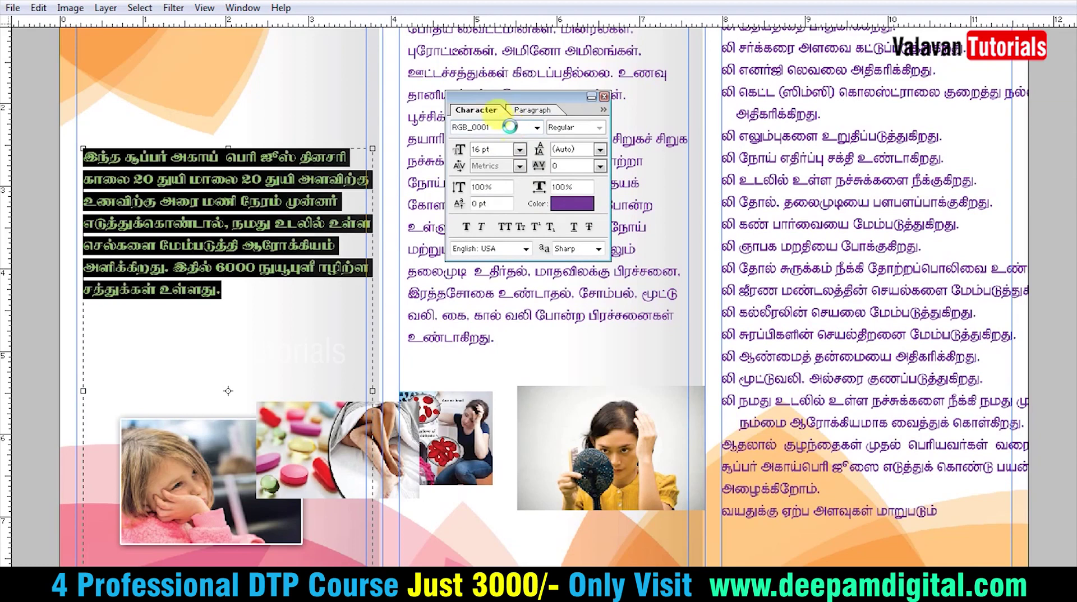
{"action": "key", "text": "ctrl+Return"}
{"action": "key", "text": "Tab"}
{"action": "key", "text": "Tab"}
{"action": "key", "text": "ctrl+plus"}
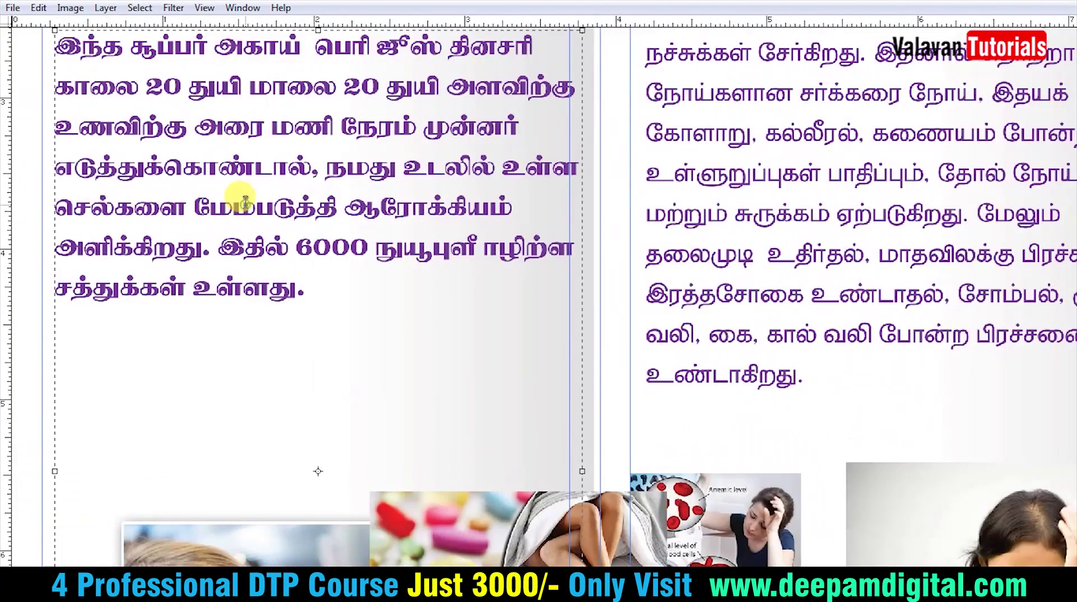
{"action": "key", "text": "ctrl+0"}
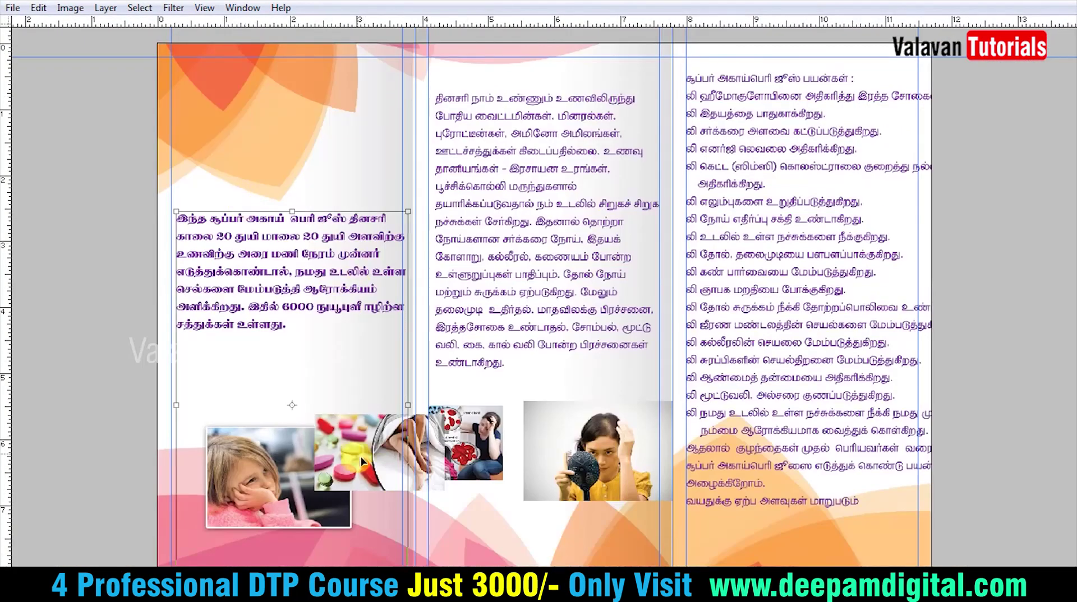
Change both dose amounts in the left paragraph to '20 ml' in Arial Bold
{"action": "left_click_drag", "start_coordinate": [404, 404], "coordinate": [72, 173]}
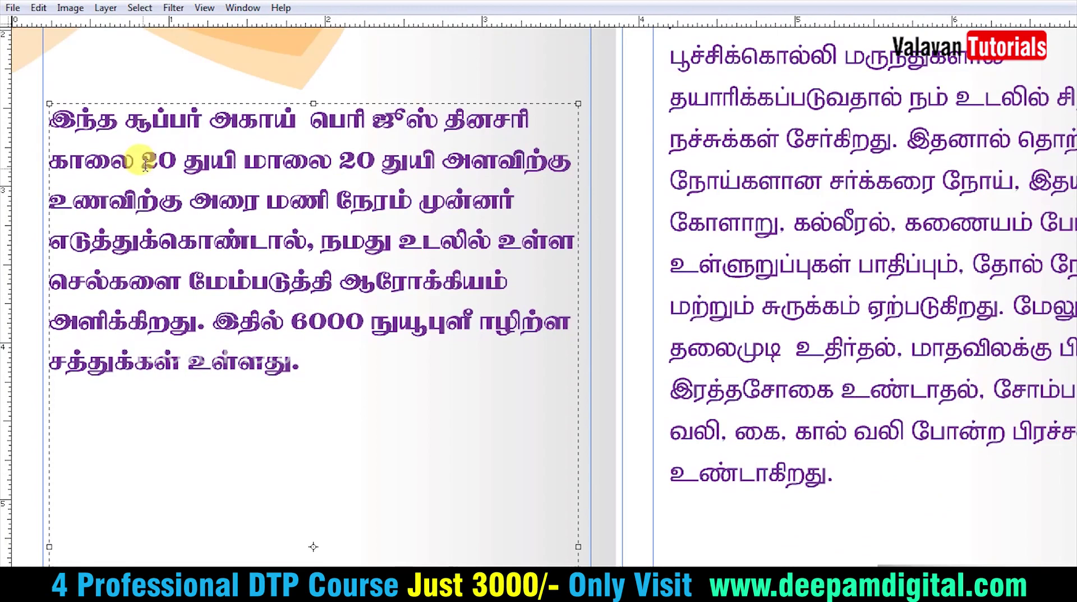
{"action": "left_click_drag", "start_coordinate": [141, 161], "coordinate": [210, 162]}
{"action": "key", "text": "ctrl+t"}
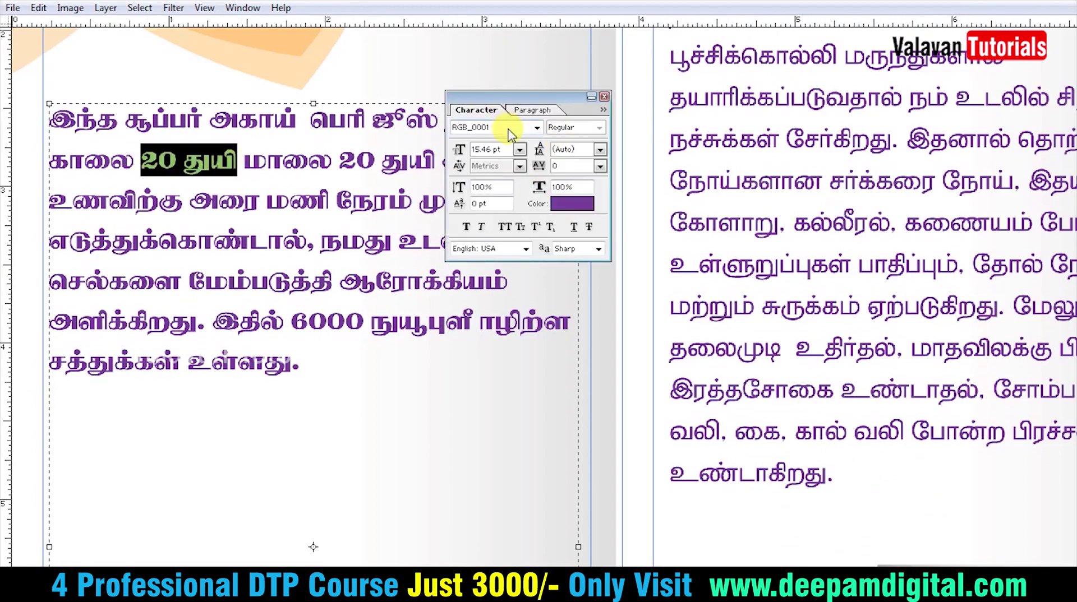
{"action": "type", "text": "Arial"}
{"action": "key", "text": "Return"}
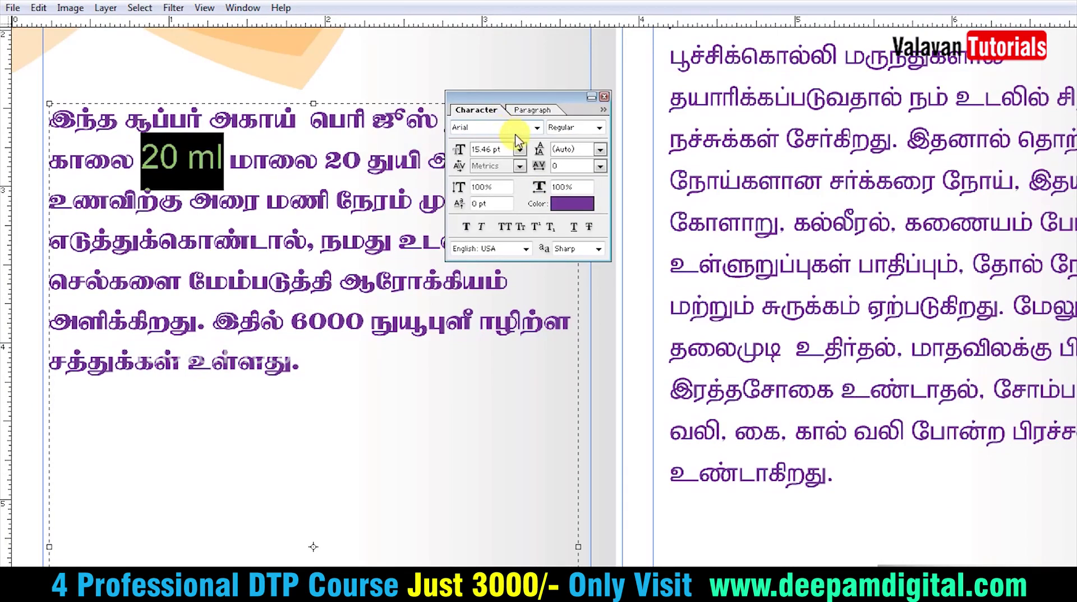
{"action": "left_click_drag", "start_coordinate": [325, 162], "coordinate": [420, 163]}
{"action": "left_click", "coordinate": [422, 169]}
{"action": "key", "text": "ctrl+z"}
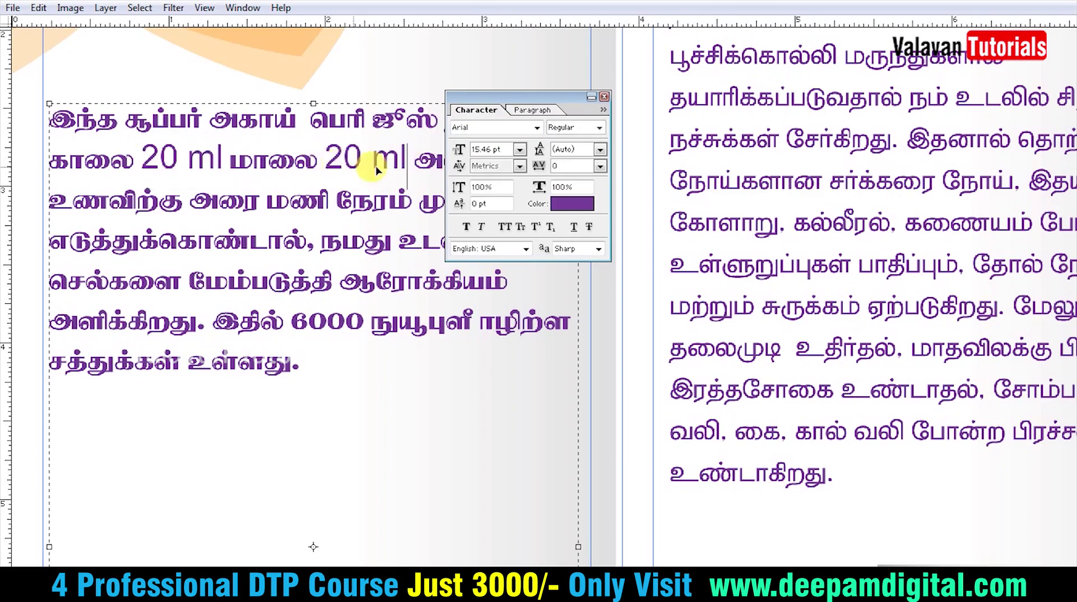
{"action": "left_click", "coordinate": [331, 160], "text": "shift"}
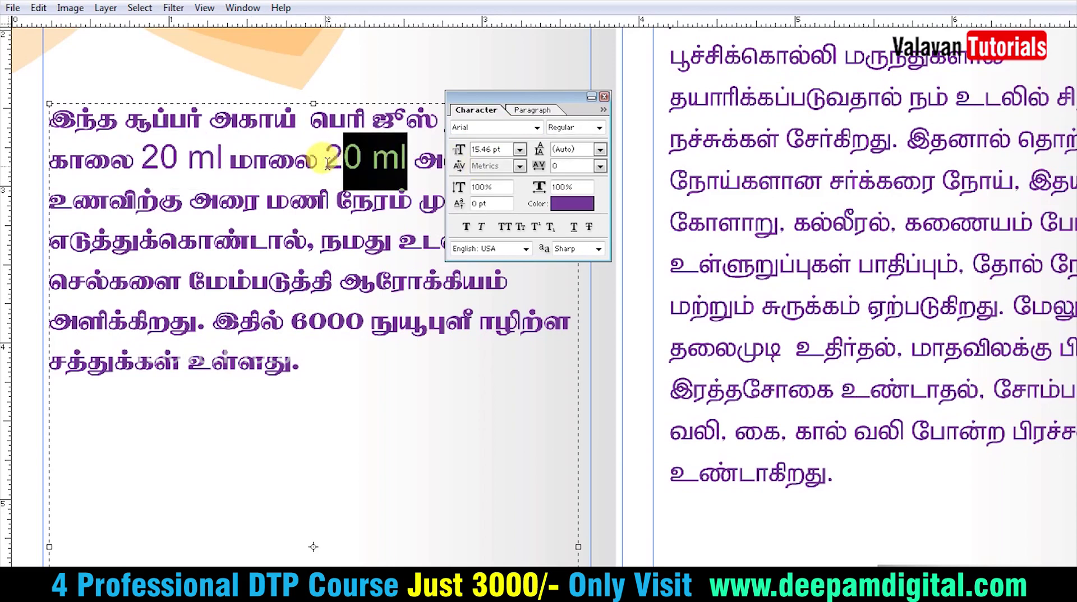
{"action": "left_click", "coordinate": [598, 128]}
{"action": "left_click", "coordinate": [575, 169]}
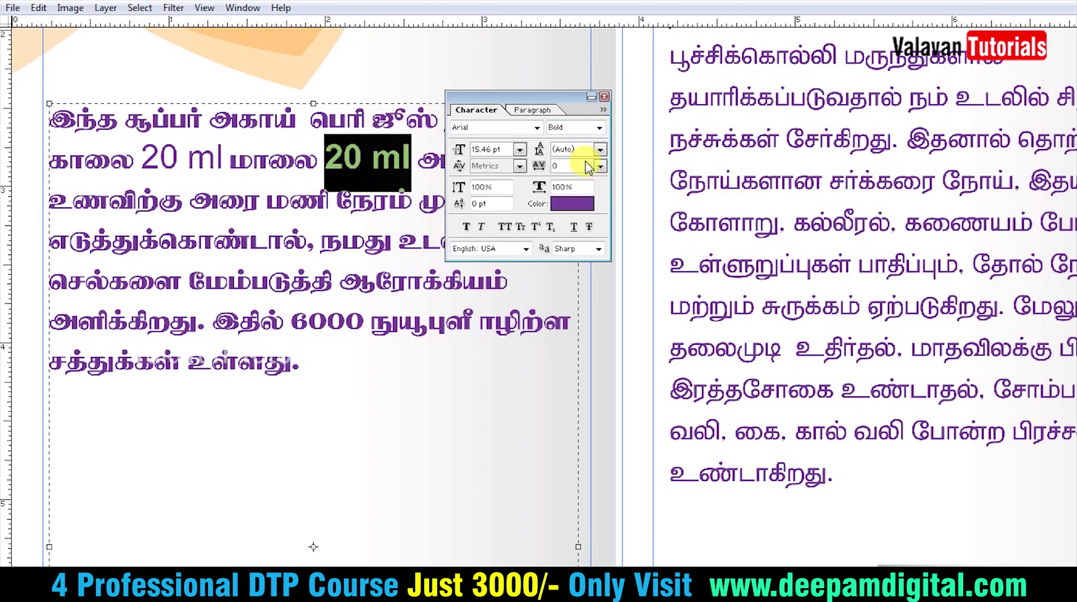
{"action": "key", "text": "Left"}
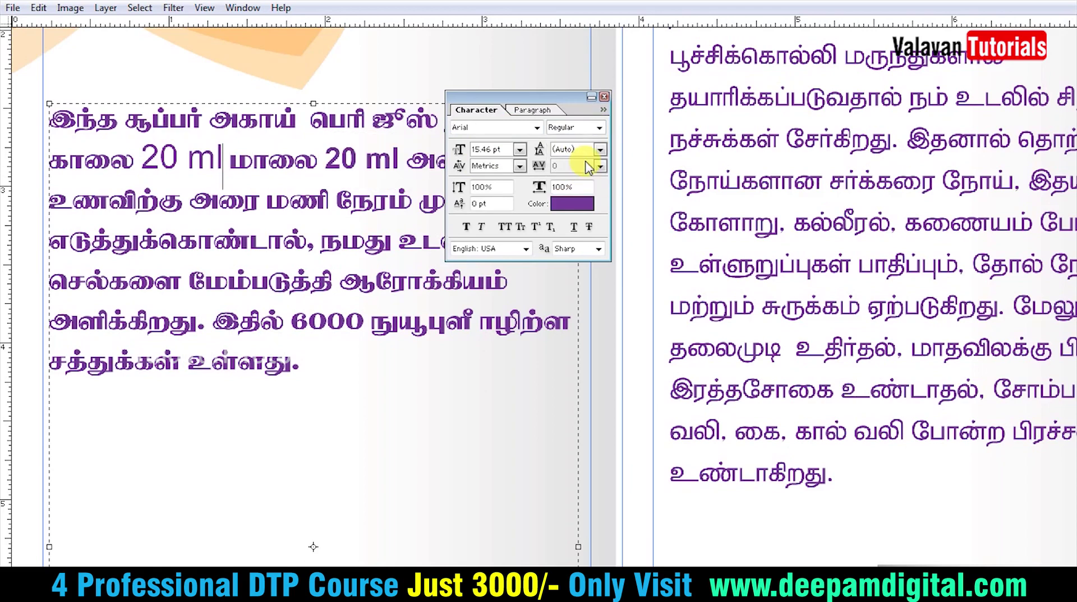
{"action": "key", "text": "shift+Left"}
{"action": "key", "text": "shift+Left"}
{"action": "key", "text": "shift+Left"}
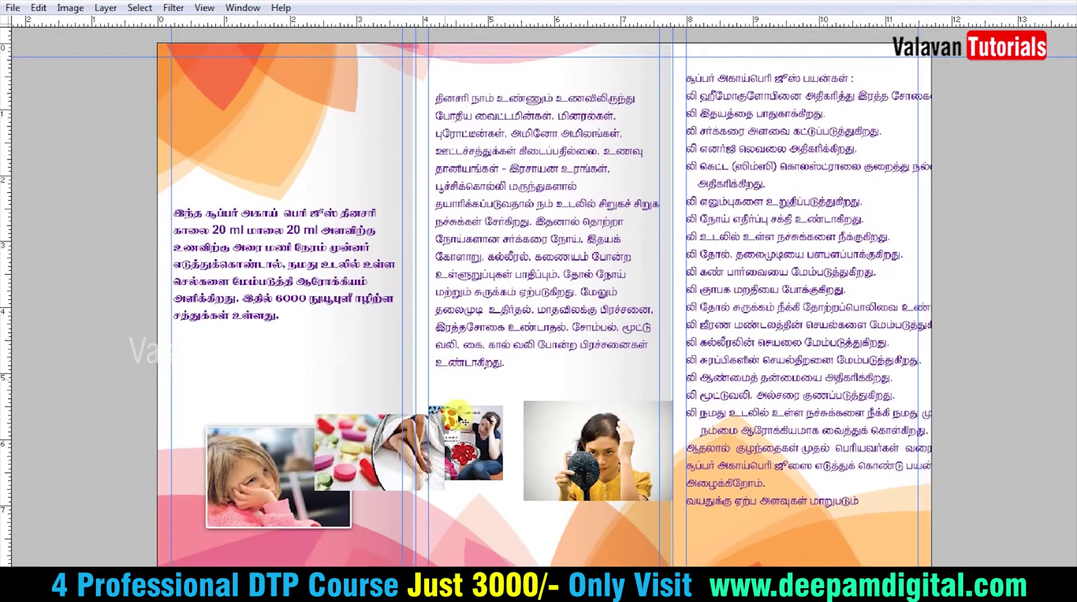
Replace the nutrient phrase with '6000 ORAC Vaue' in Arial Bold
{"action": "left_click", "coordinate": [258, 342]}
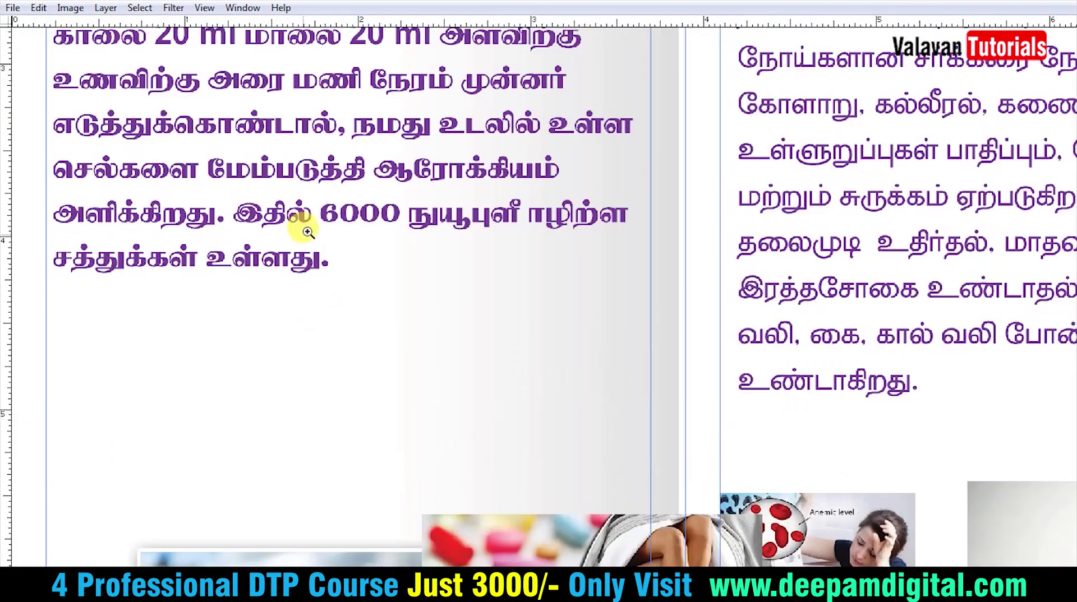
{"action": "left_click_drag", "start_coordinate": [319, 216], "coordinate": [628, 216]}
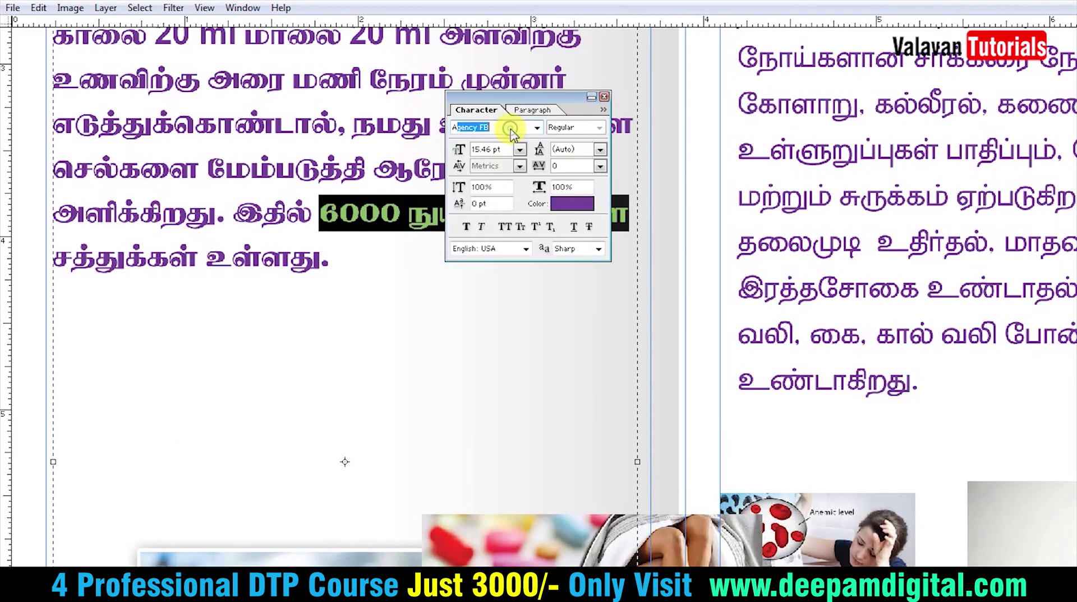
{"action": "type", "text": "Arial"}
{"action": "key", "text": "Return"}
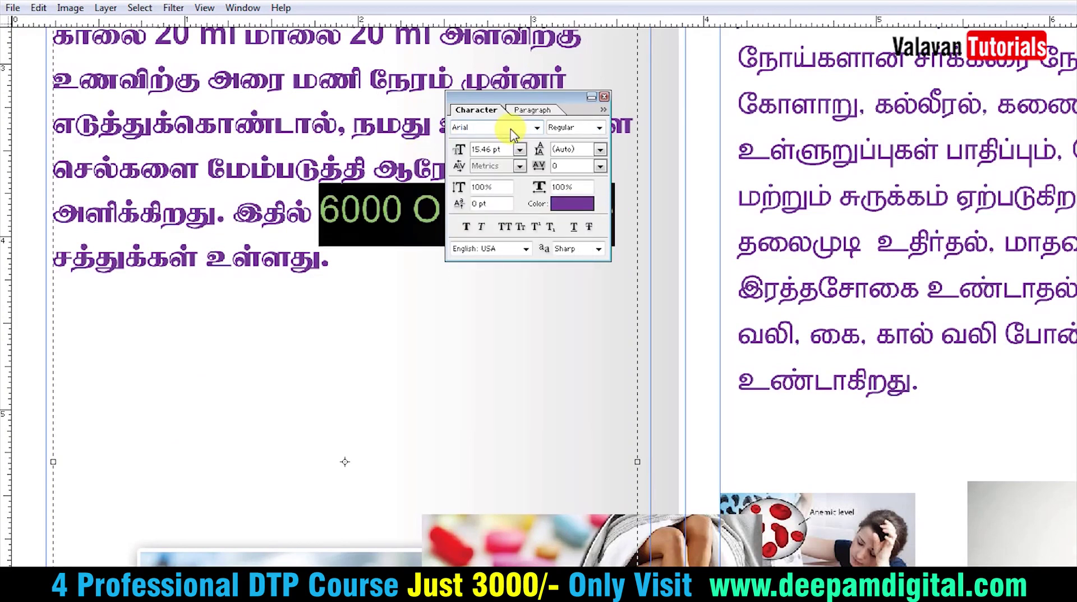
{"action": "left_click", "coordinate": [598, 127]}
{"action": "left_click", "coordinate": [576, 172]}
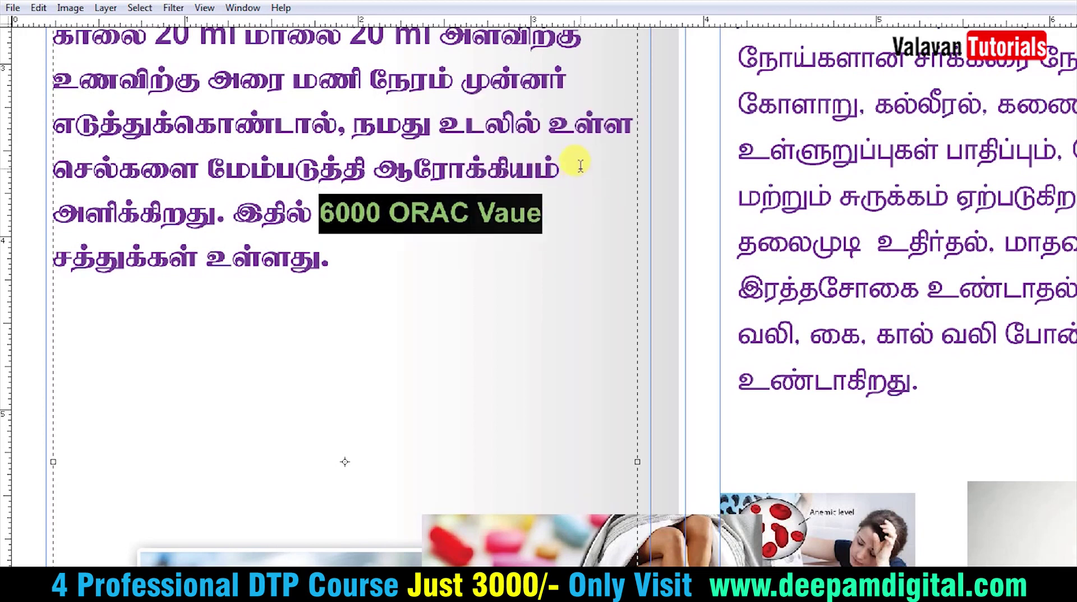
{"action": "key", "text": "ctrl+0"}
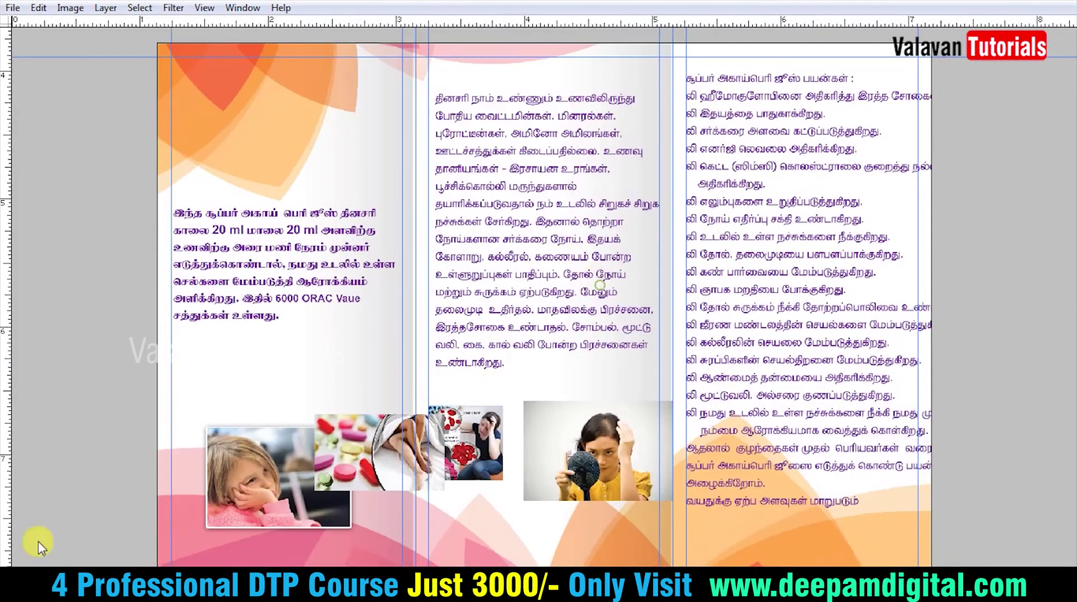
{"action": "key", "text": "ctrl+plus"}
Move the pills photo above the girl photo and enlarge it
{"action": "left_click_drag", "start_coordinate": [375, 370], "coordinate": [102, 197]}
{"action": "mouse_move", "coordinate": [183, 375]}
{"action": "left_mouse_down"}
{"action": "mouse_move", "coordinate": [248, 345]}
{"action": "mouse_move", "coordinate": [258, 350]}
{"action": "left_mouse_up"}
{"action": "left_click_drag", "start_coordinate": [220, 209], "coordinate": [219, 250]}
{"action": "left_click_drag", "start_coordinate": [298, 147], "coordinate": [347, 119]}
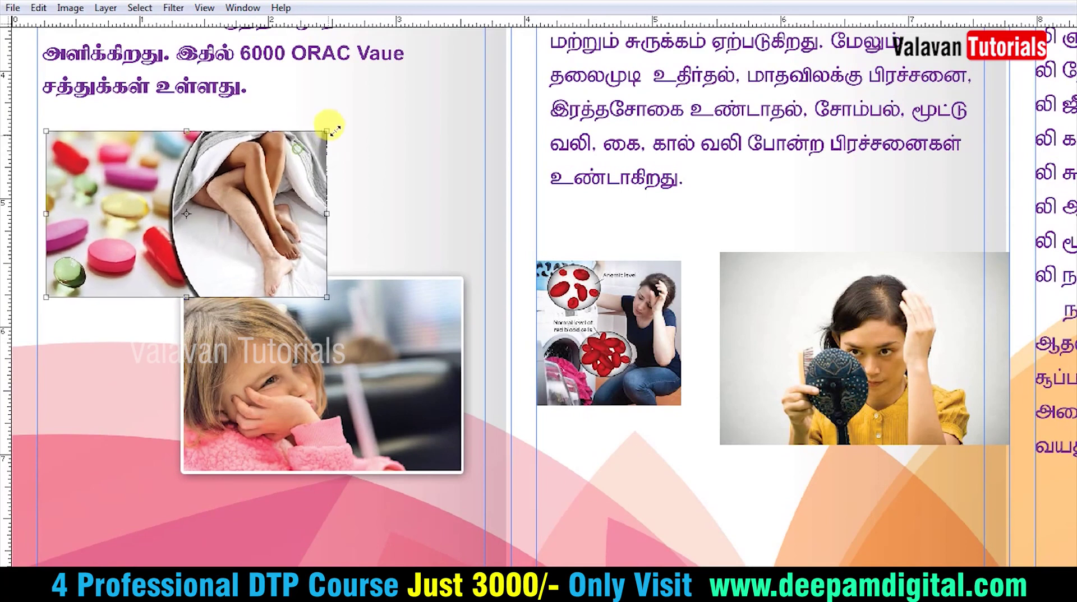
Paste the white border and drop shadow style onto the pills photo, then bring the girl photo forward
{"action": "left_click", "coordinate": [105, 8]}
{"action": "key", "text": "Escape"}
{"action": "key", "text": "Down"}
{"action": "key", "text": "y"}
{"action": "key", "text": "p"}
{"action": "left_click_drag", "start_coordinate": [262, 230], "coordinate": [260, 225]}
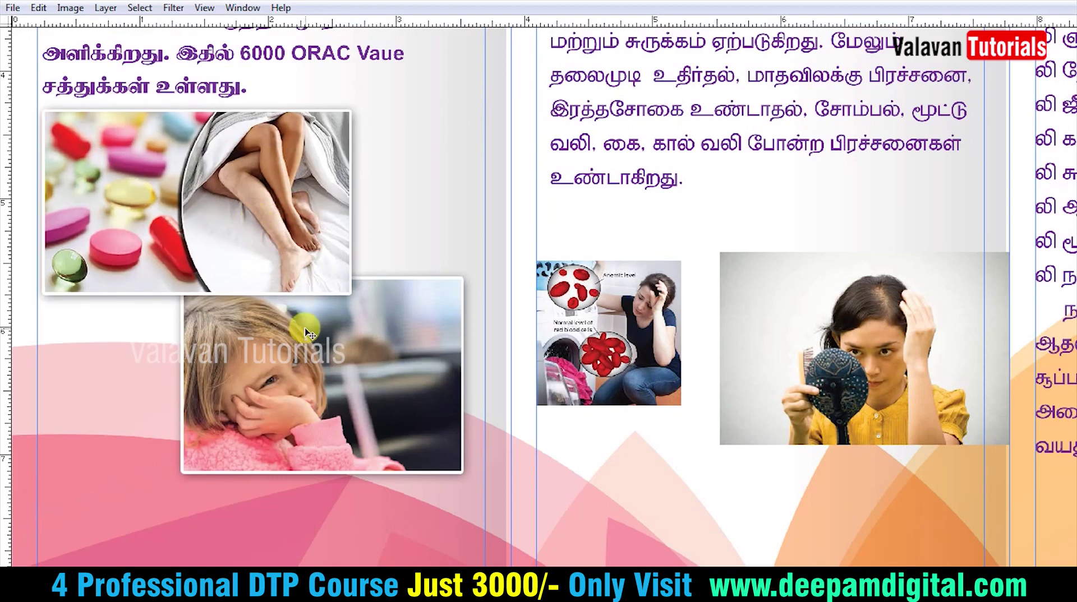
{"action": "key", "text": "ctrl+bracketright"}
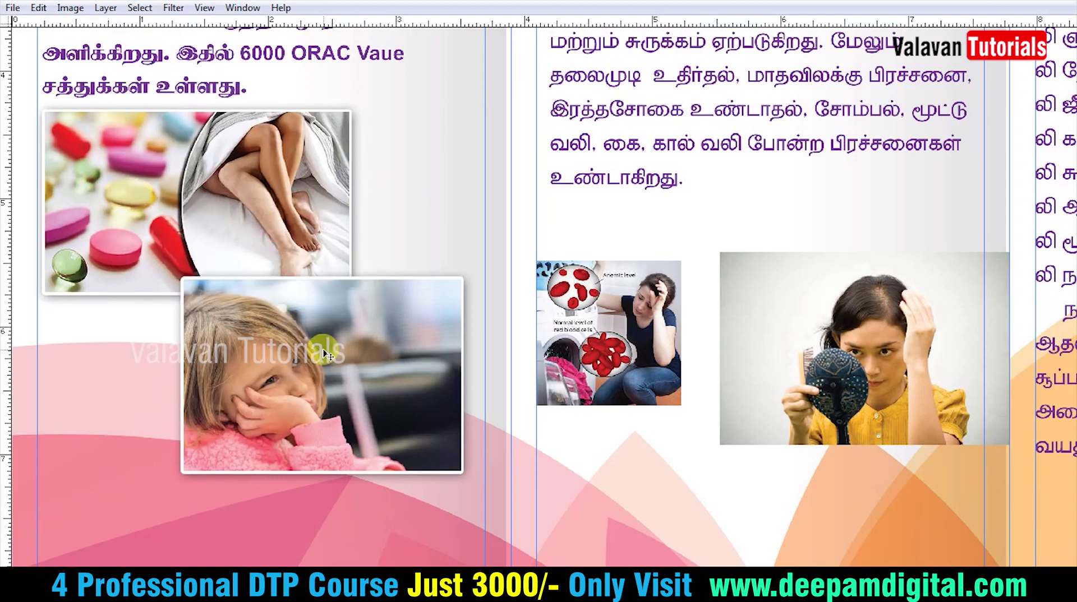
{"action": "left_click_drag", "start_coordinate": [324, 355], "coordinate": [329, 357]}
Move the hair photo down and enlarge the anemia photo over it
{"action": "key", "text": "ctrl+0"}
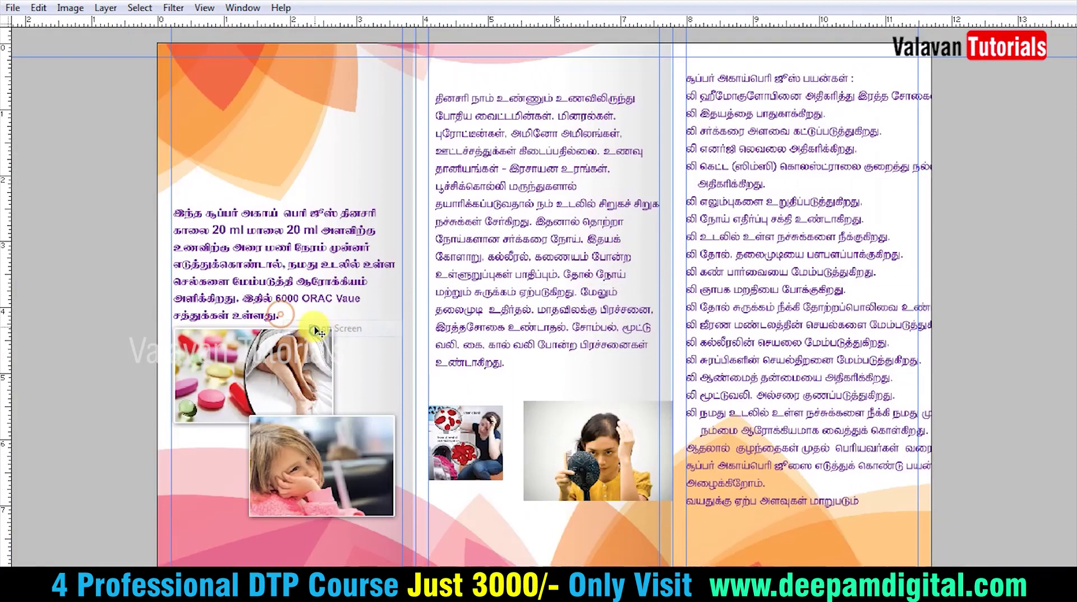
{"action": "scroll", "coordinate": [617, 483], "scroll_direction": "up", "scroll_amount": 2}
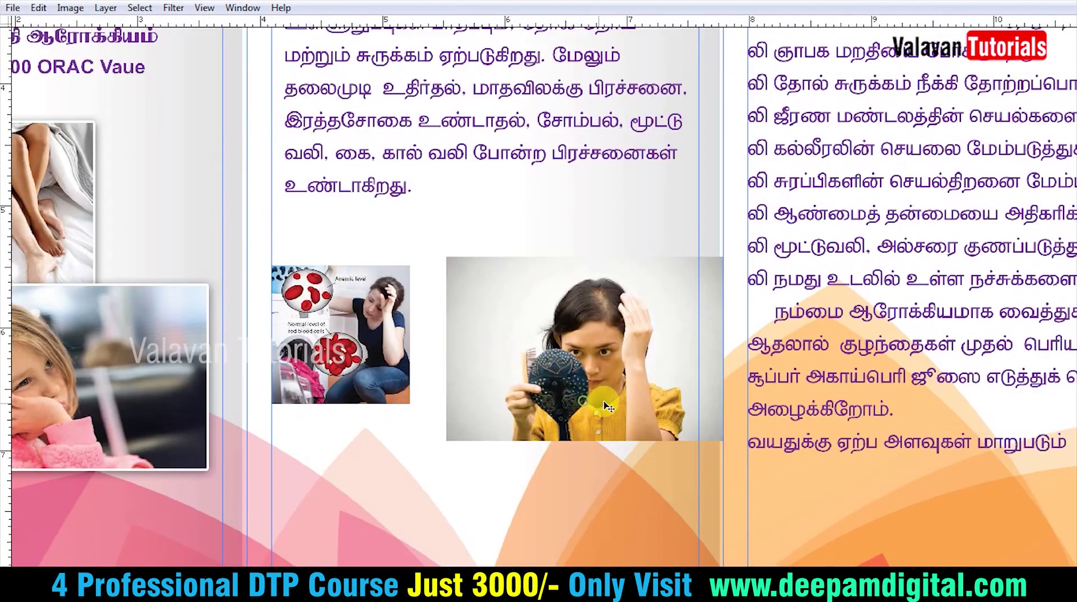
{"action": "left_click_drag", "start_coordinate": [608, 406], "coordinate": [583, 514]}
{"action": "left_click_drag", "start_coordinate": [360, 349], "coordinate": [367, 299]}
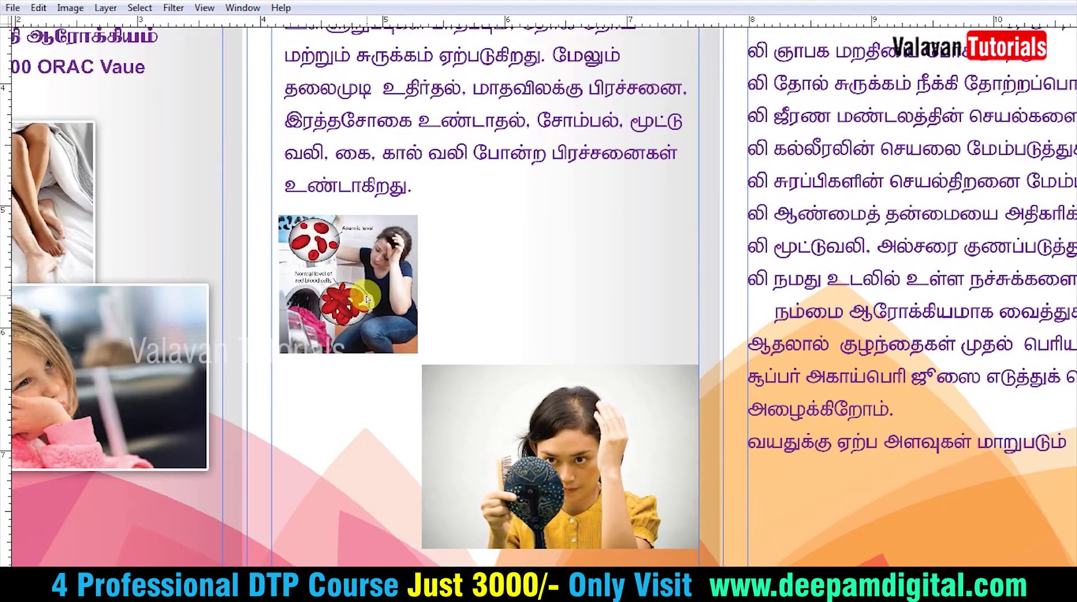
{"action": "key", "text": "ctrl+t"}
{"action": "left_click_drag", "start_coordinate": [417, 354], "coordinate": [480, 421]}
{"action": "double_click", "coordinate": [426, 366]}
Paste the white border and shadow style onto the anemia photo and fine-tune both photos' positions
{"action": "left_click", "coordinate": [105, 8]}
{"action": "left_click", "coordinate": [397, 325]}
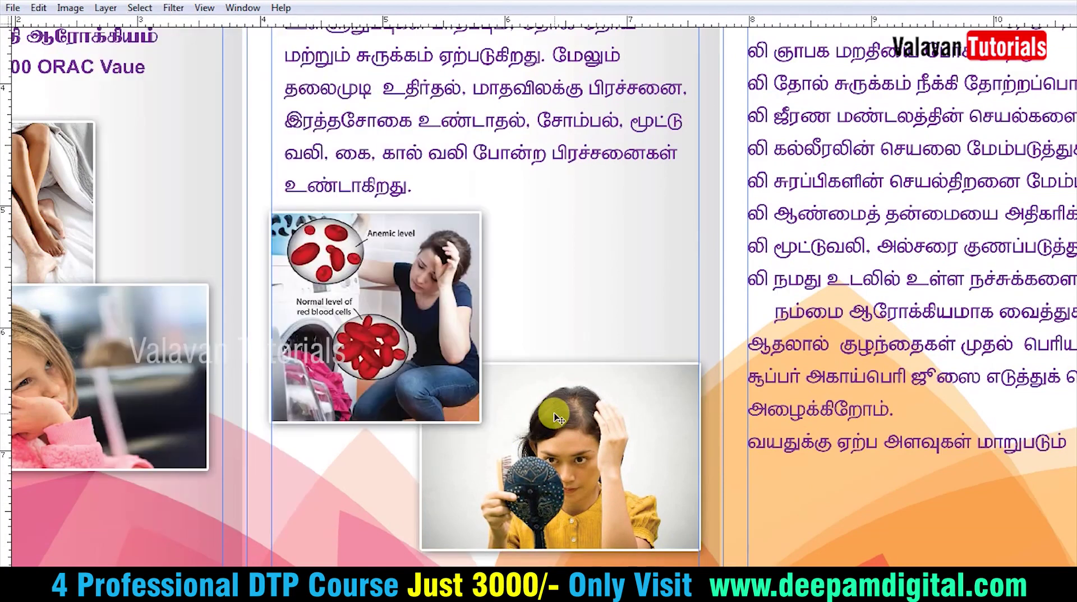
{"action": "left_click_drag", "start_coordinate": [533, 407], "coordinate": [514, 407]}
{"action": "left_click_drag", "start_coordinate": [560, 447], "coordinate": [550, 449]}
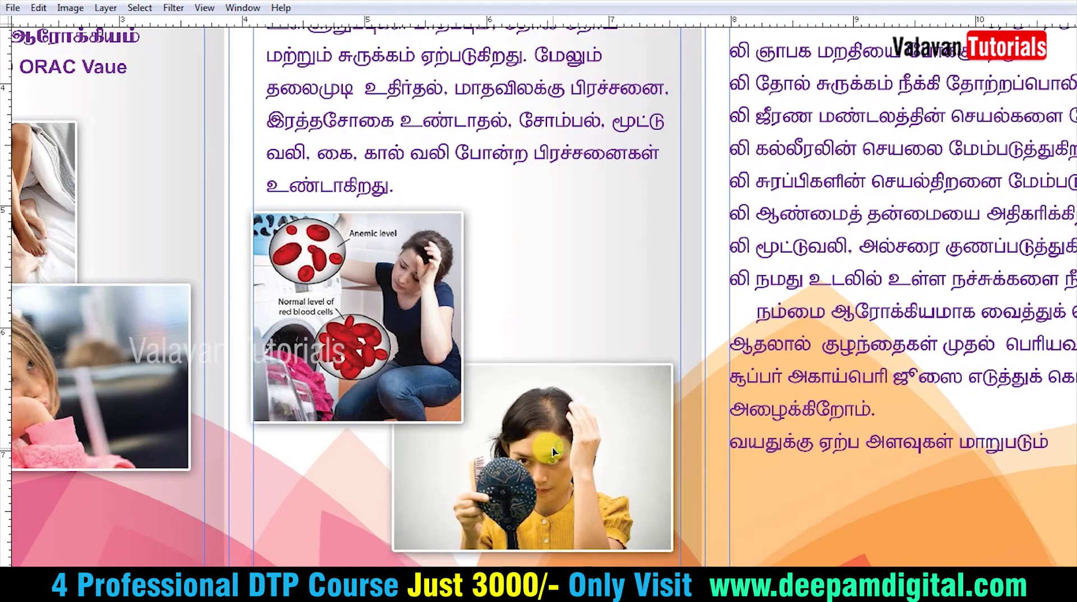
{"action": "left_click_drag", "start_coordinate": [374, 332], "coordinate": [378, 331]}
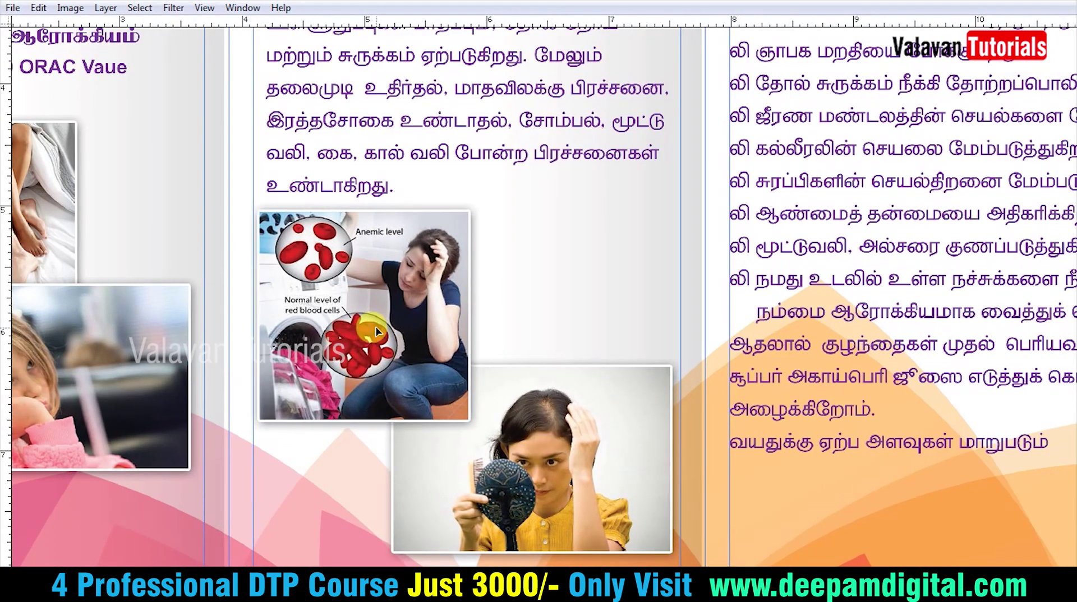
{"action": "key", "text": "ctrl+0"}
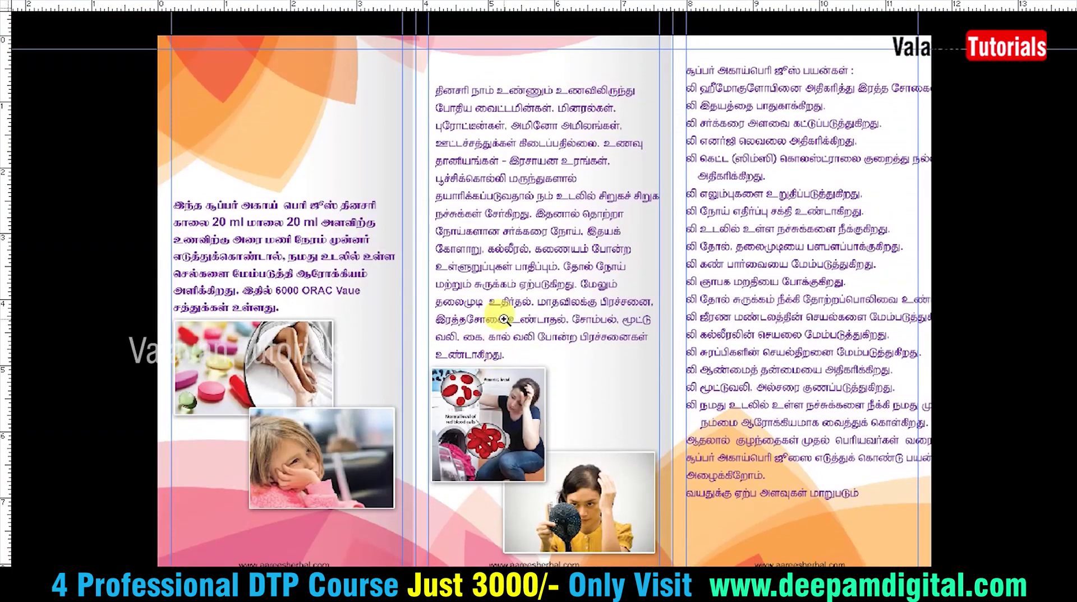
Fill the middle panel's Tamil text with green
{"action": "right_click", "coordinate": [544, 272]}
{"action": "left_click", "coordinate": [594, 349]}
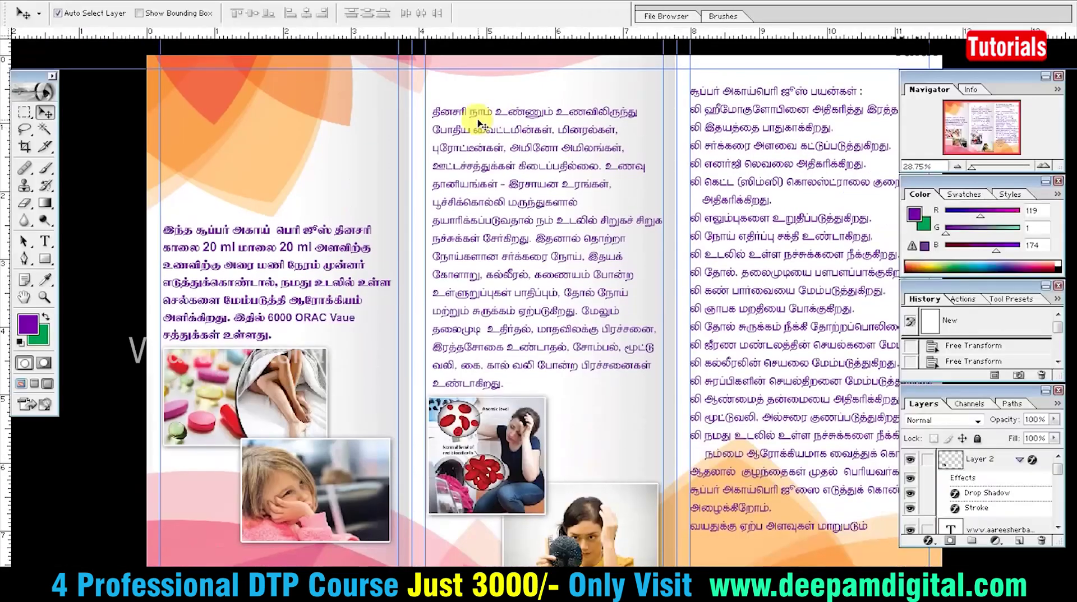
{"action": "key", "text": "Tab"}
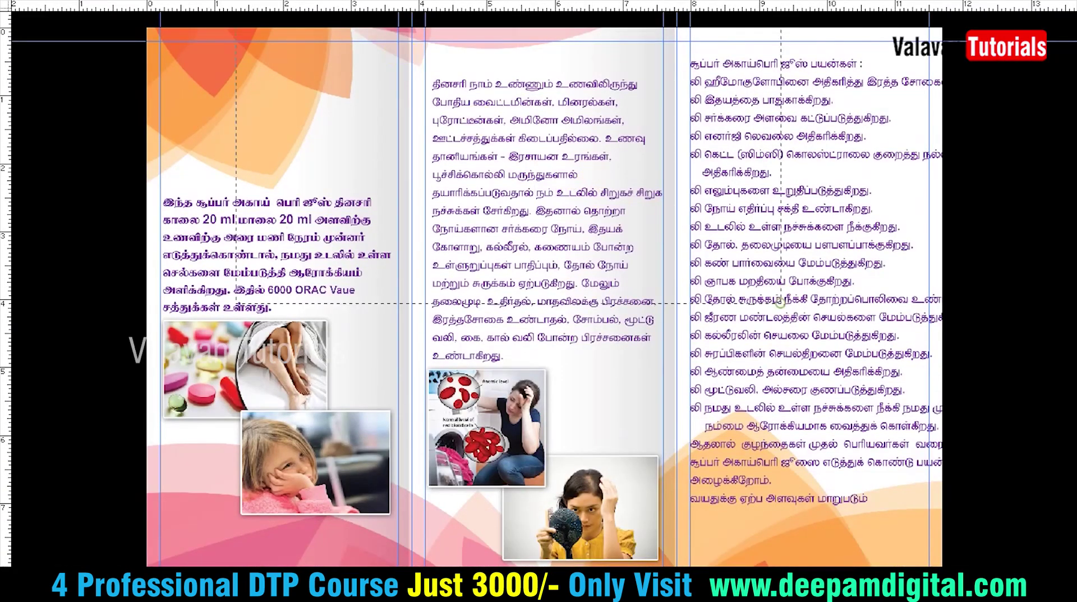
{"action": "left_click", "coordinate": [539, 200]}
{"action": "key", "text": "Tab"}
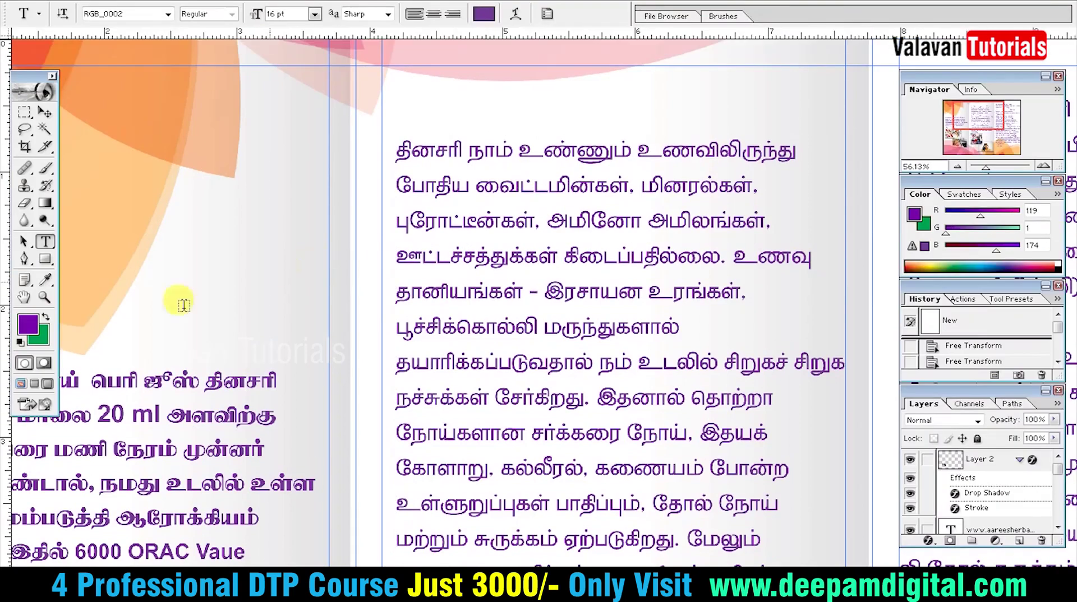
{"action": "key", "text": "ctrl+BackSpace"}
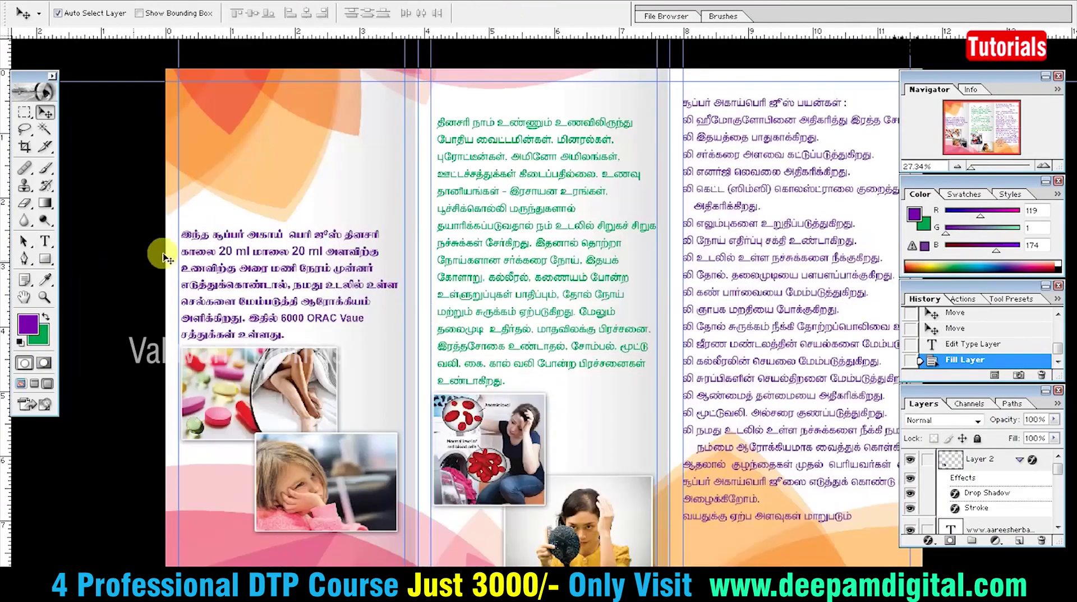
Recolour the left panel's dosage text pink, sampled in the Color Picker
{"action": "left_click", "coordinate": [240, 249]}
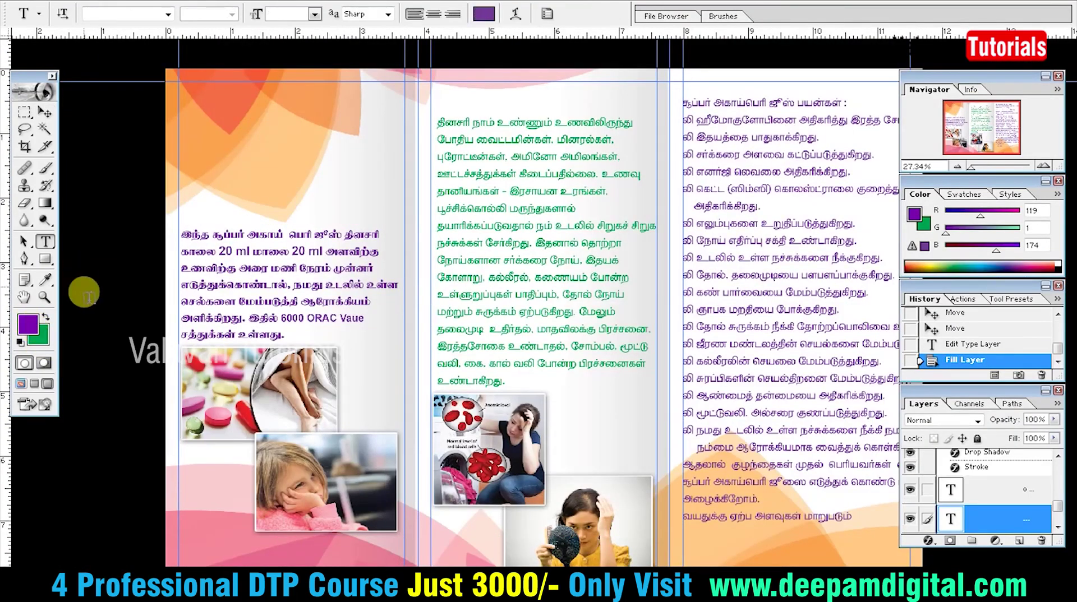
{"action": "left_click", "coordinate": [28, 321]}
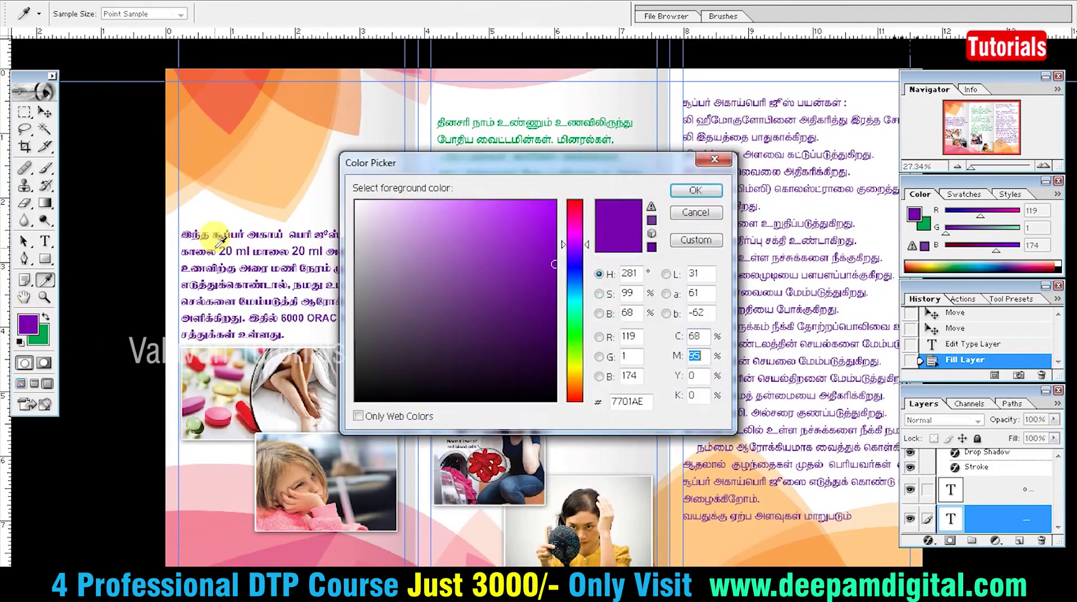
{"action": "left_click", "coordinate": [218, 240]}
{"action": "key", "text": "Return"}
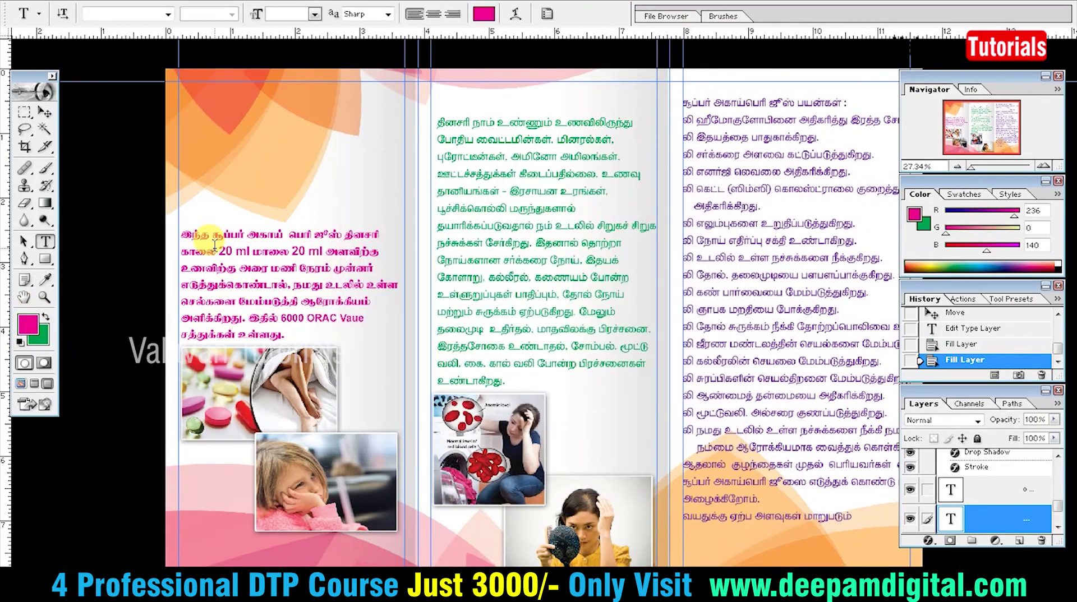
{"action": "key", "text": "Tab"}
{"action": "key", "text": "Tab"}
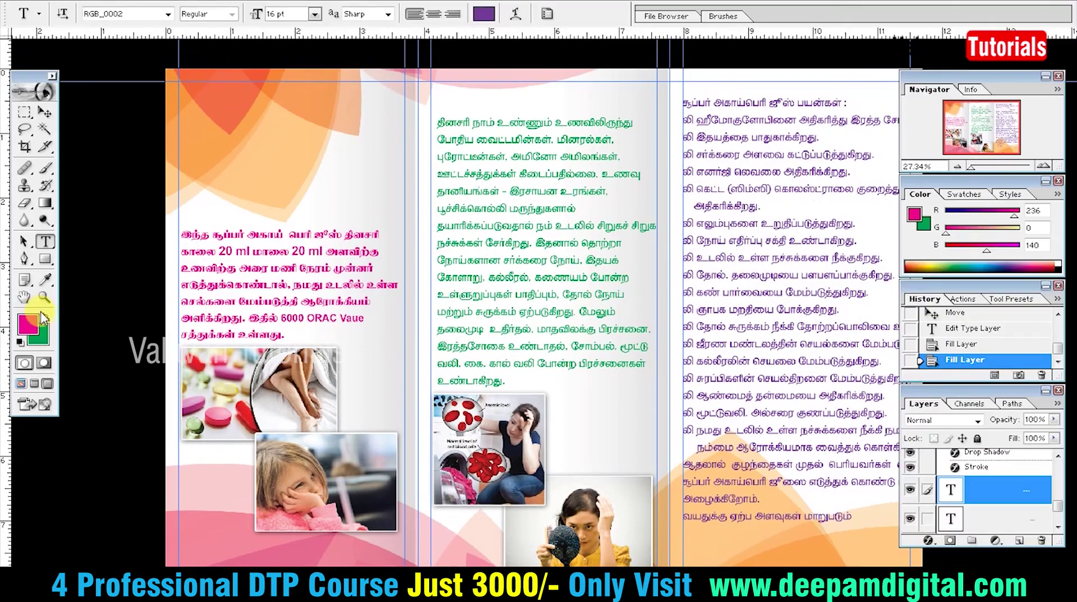
Set the foreground colour to dark blue (C100 M100)
{"action": "left_click", "coordinate": [34, 328]}
{"action": "type", "text": "100"}
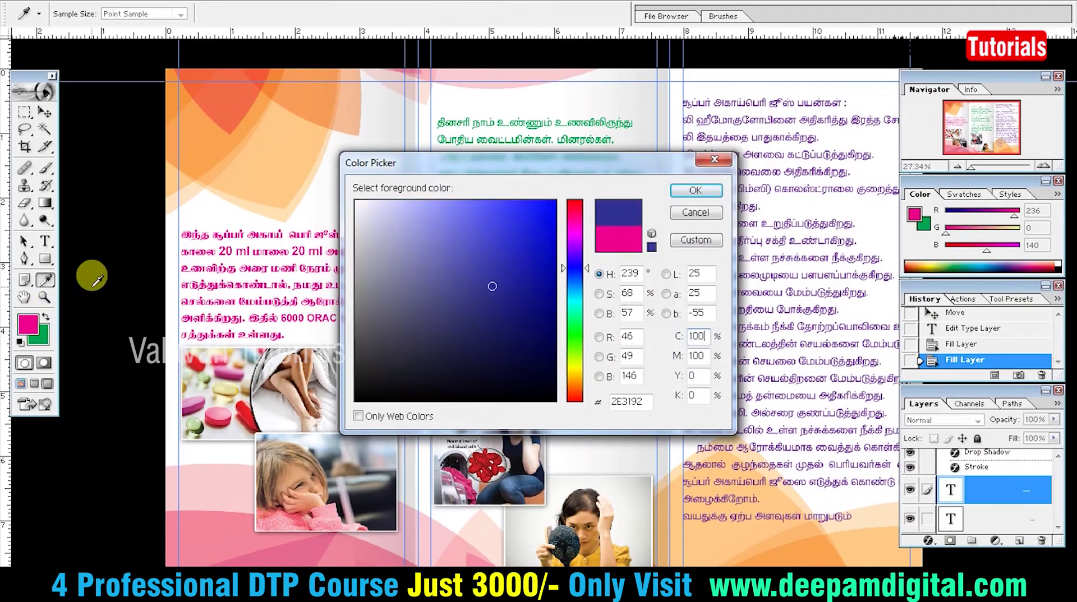
{"action": "key", "text": "Return"}
{"action": "key", "text": "t"}
{"action": "key", "text": "Tab"}
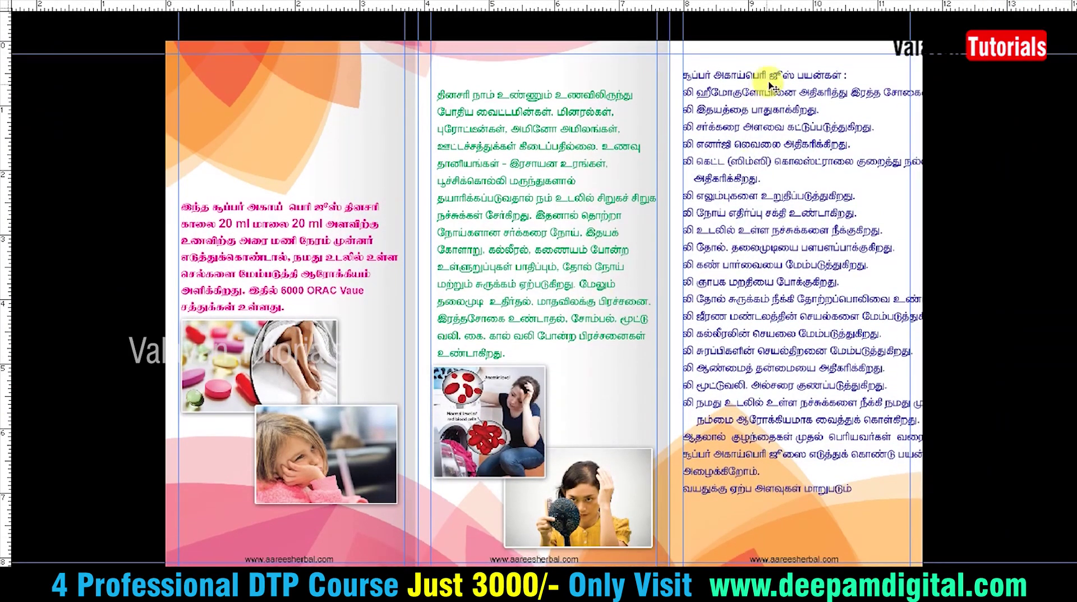
Set the right panel heading to RGB_0001 font in red (C0 M100 Y100)
{"action": "triple_click", "coordinate": [763, 76]}
{"action": "key", "text": "ctrl+t"}
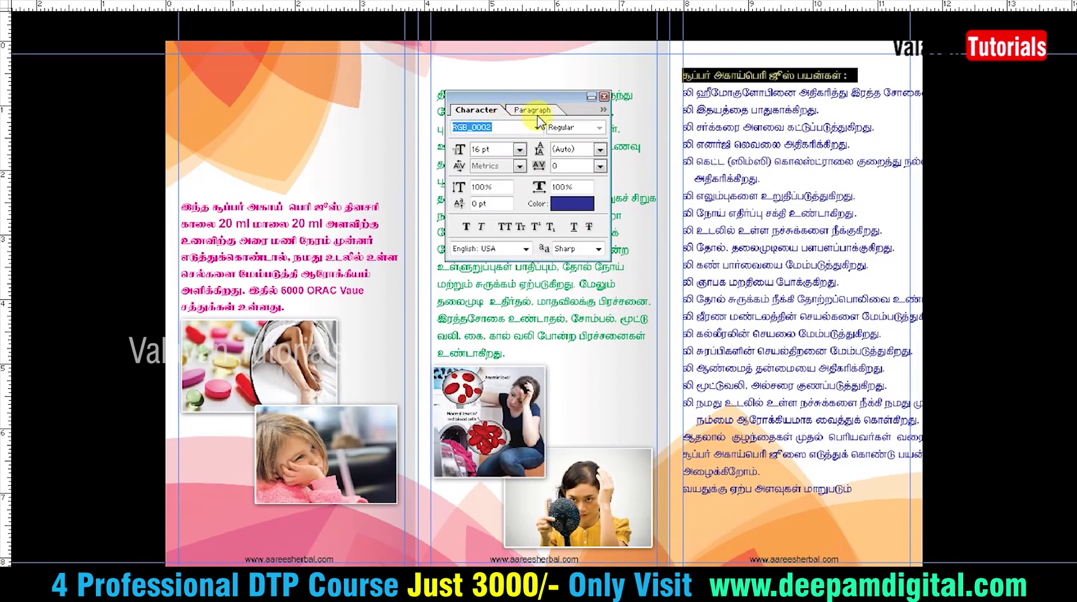
{"action": "key", "text": "Up"}
{"action": "type", "text": "000"}
{"action": "key", "text": "Return"}
{"action": "key", "text": "ctrl+t"}
Scale the right-column benefits text down slightly
{"action": "left_click_drag", "start_coordinate": [701, 128], "coordinate": [601, 357]}
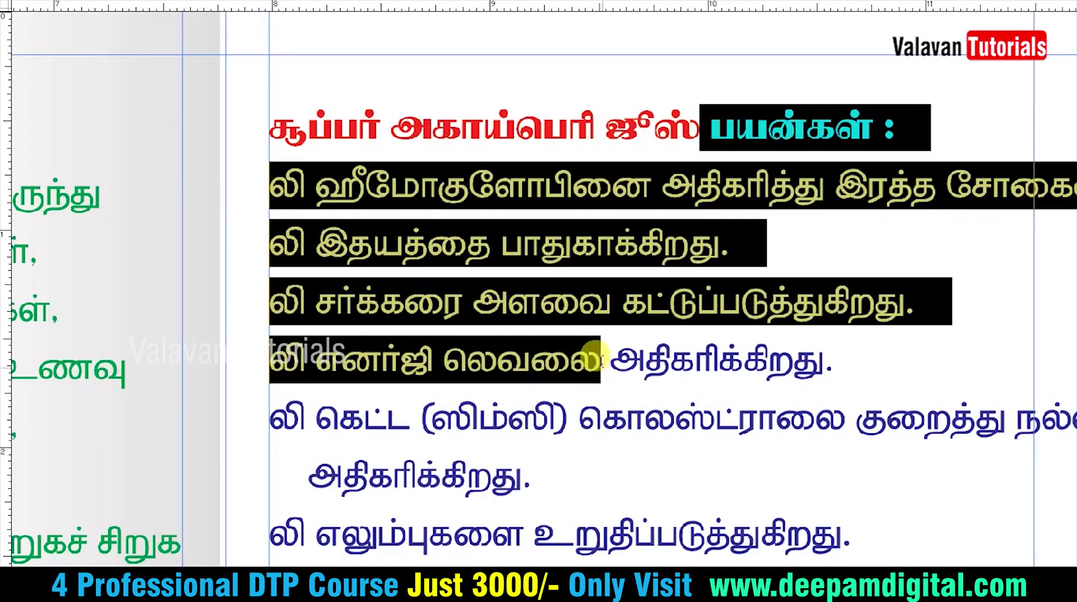
{"action": "left_click", "coordinate": [239, 121]}
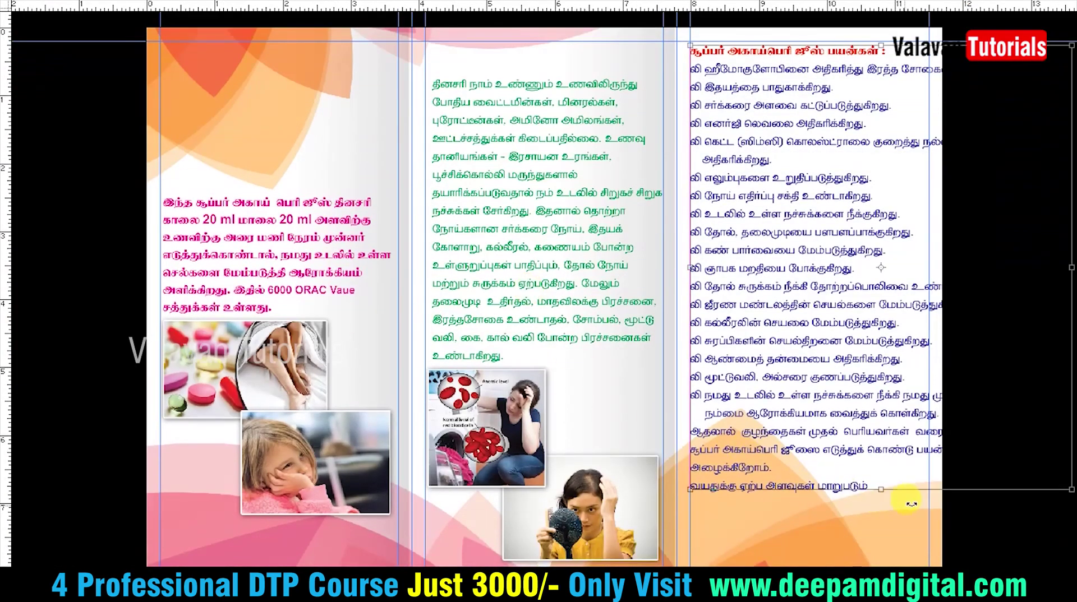
{"action": "left_click_drag", "start_coordinate": [1070, 489], "coordinate": [1047, 461]}
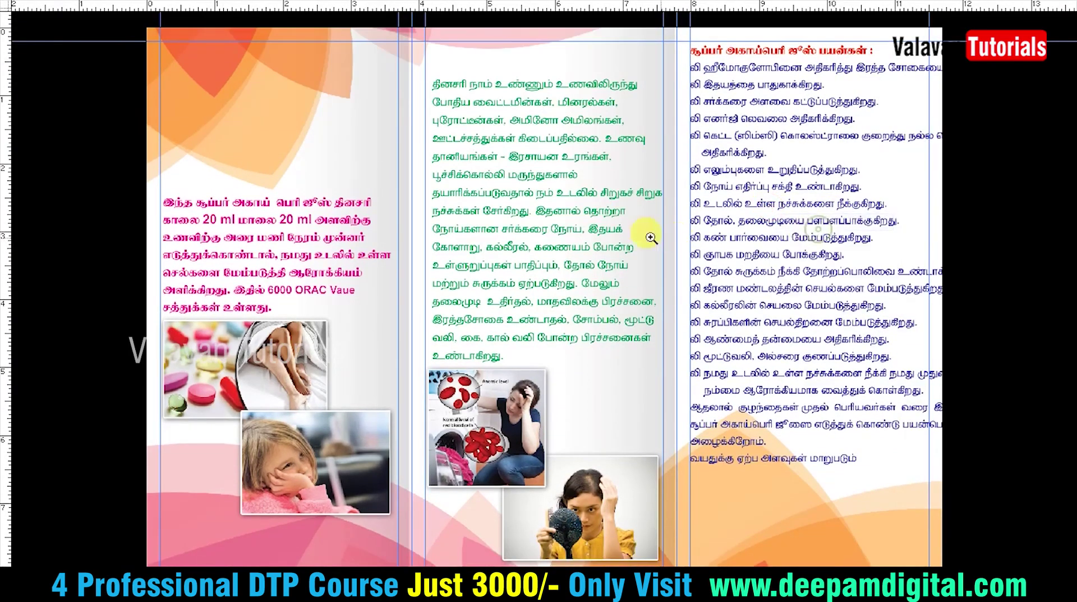
{"action": "left_click_drag", "start_coordinate": [252, 23], "coordinate": [858, 344]}
{"action": "left_click", "coordinate": [542, 263]}
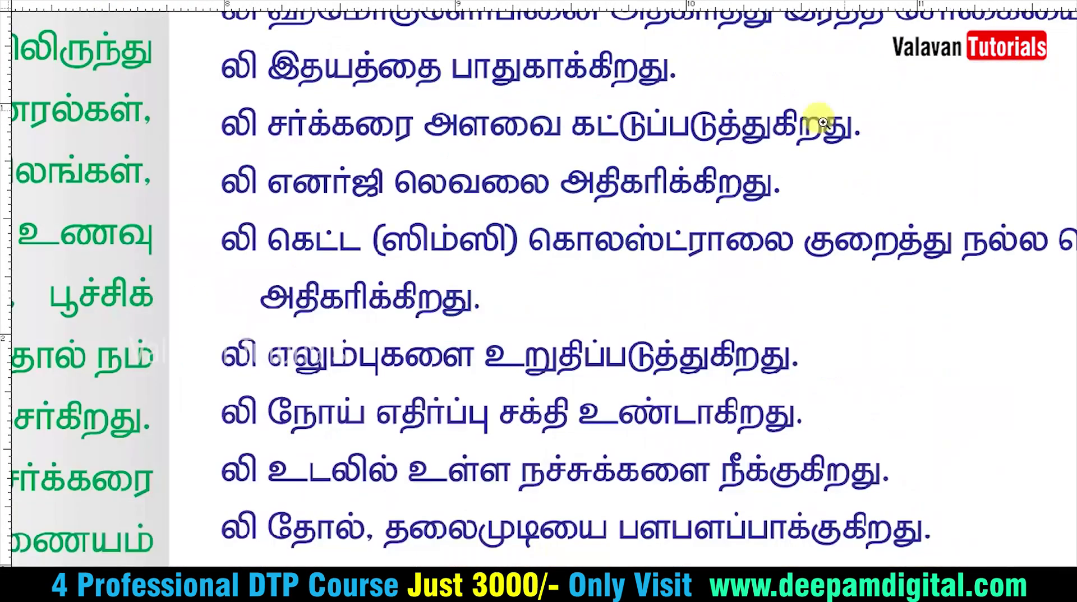
Turn the first line's லி marker into a 9 pt Wingdings ❖ bullet with a 5 pt space, and copy it
{"action": "scroll", "coordinate": [656, 120], "scroll_direction": "up", "scroll_amount": 2}
{"action": "left_click_drag", "start_coordinate": [264, 145], "coordinate": [219, 147]}
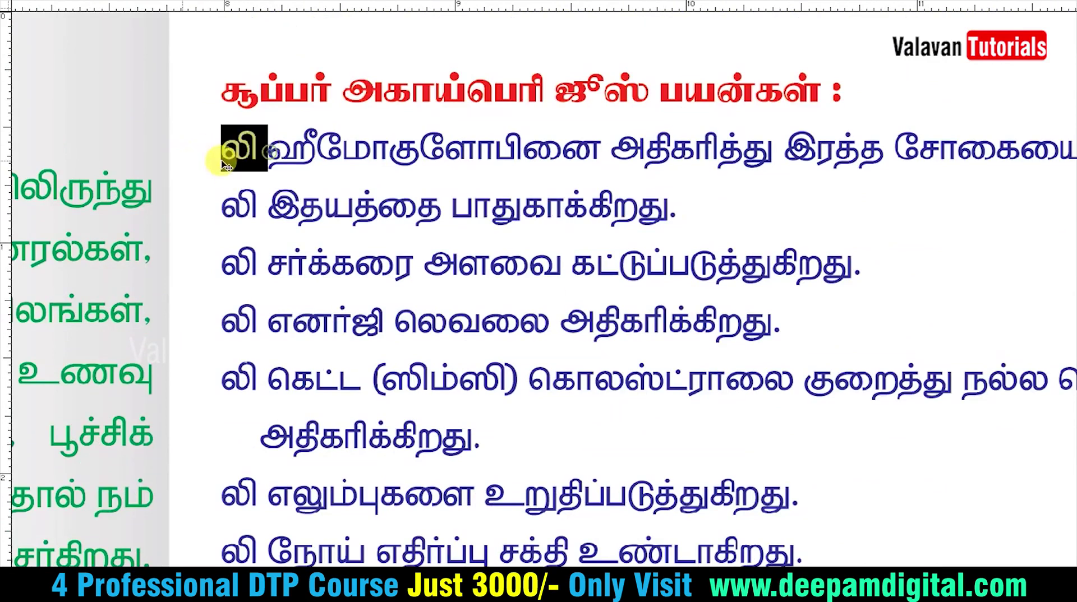
{"action": "key", "text": "ctrl+t"}
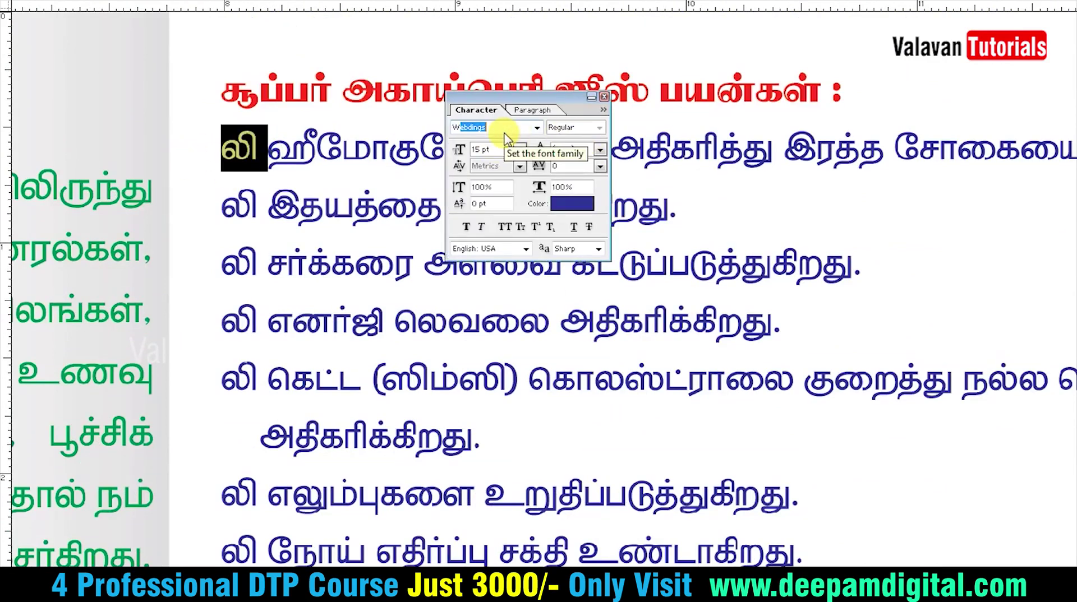
{"action": "key", "text": "Down"}
{"action": "key", "text": "Down"}
{"action": "key", "text": "Down"}
{"action": "key", "text": "Down"}
{"action": "key", "text": "Up"}
{"action": "key", "text": "Down"}
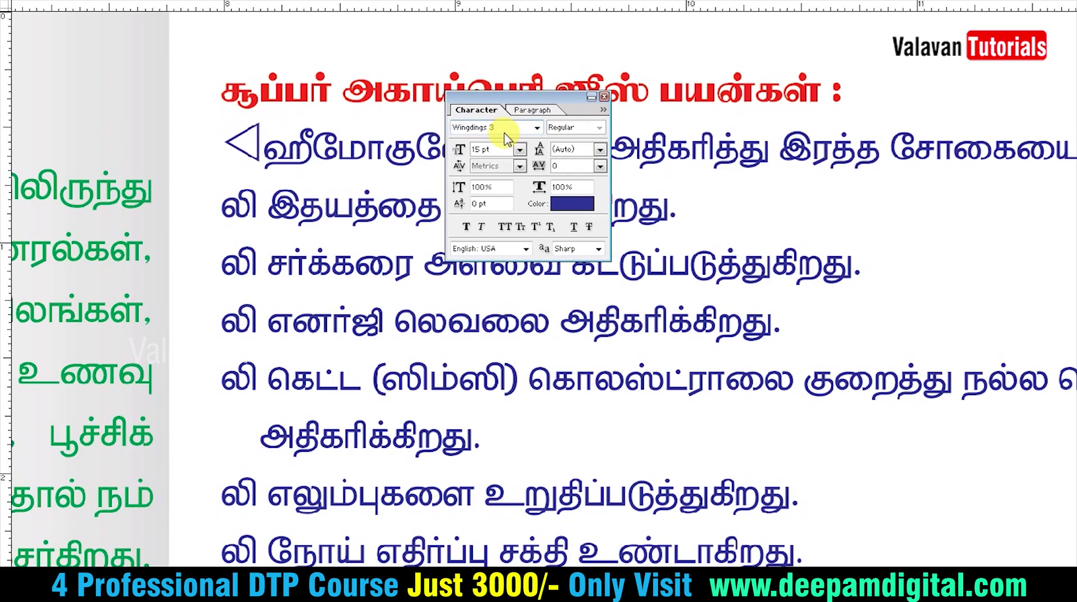
{"action": "key", "text": "Up"}
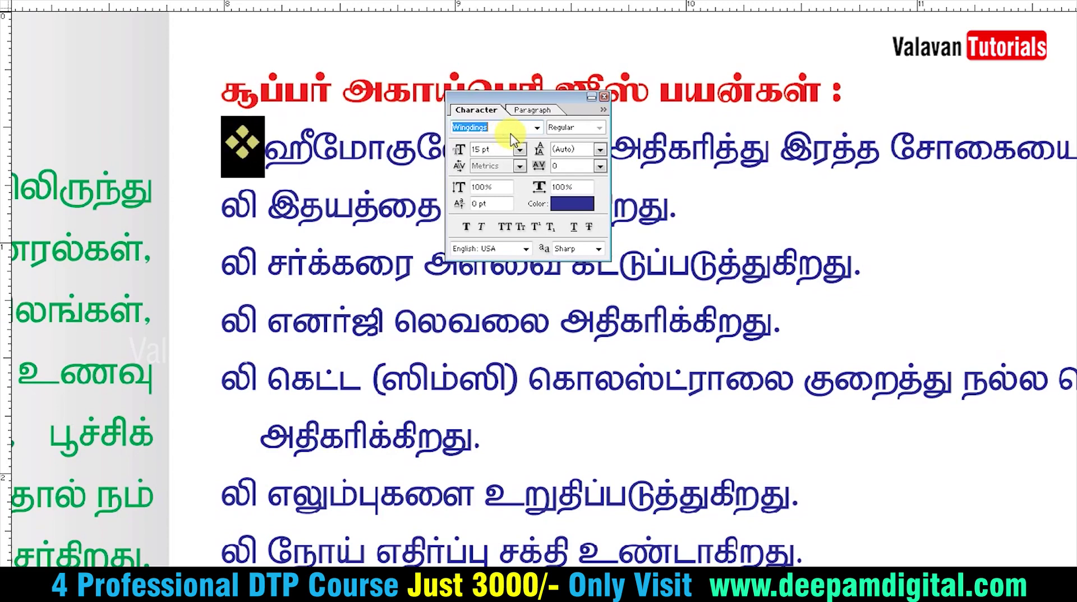
{"action": "key", "text": "ctrl+shift+comma"}
{"action": "key", "text": "ctrl+shift+comma"}
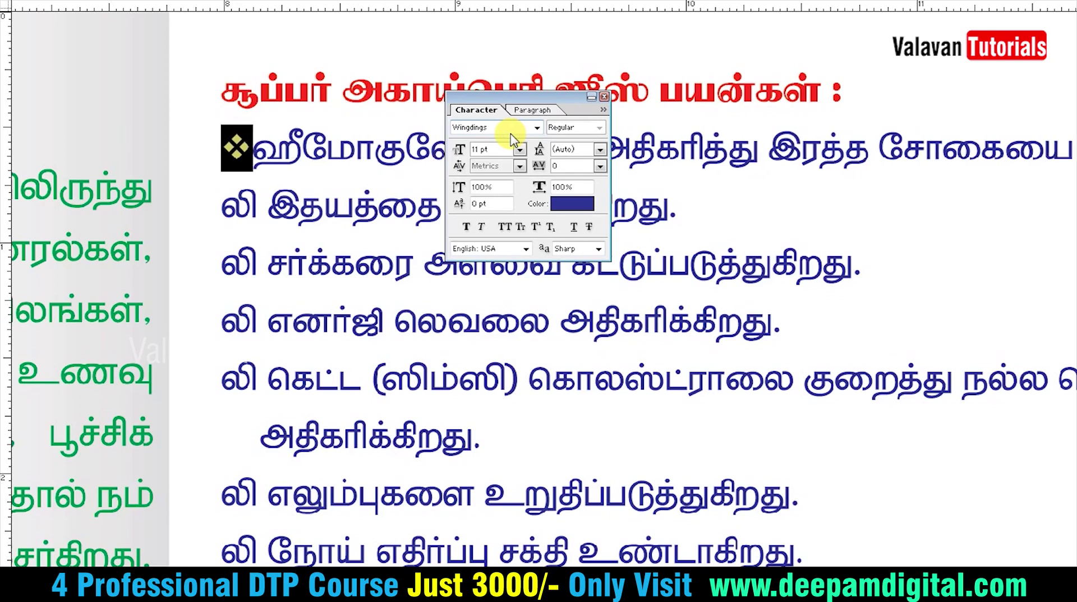
{"action": "key", "text": "ctrl+shift+comma"}
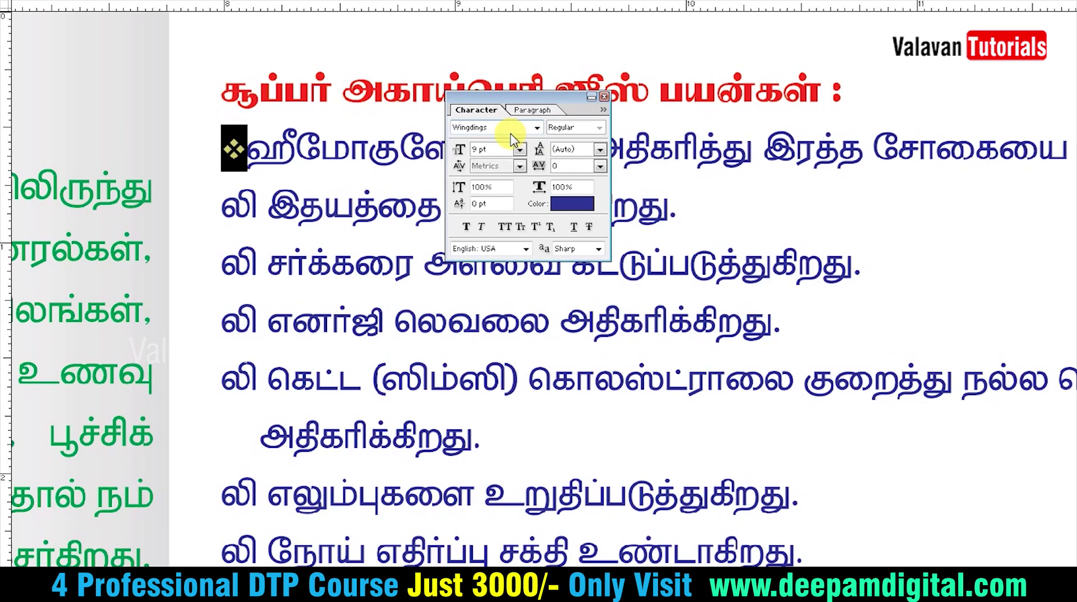
{"action": "key", "text": "Right"}
{"action": "key", "text": "shift+Left"}
{"action": "key", "text": "ctrl+shift+comma"}
{"action": "key", "text": "ctrl+shift+comma"}
{"action": "key", "text": "Right"}
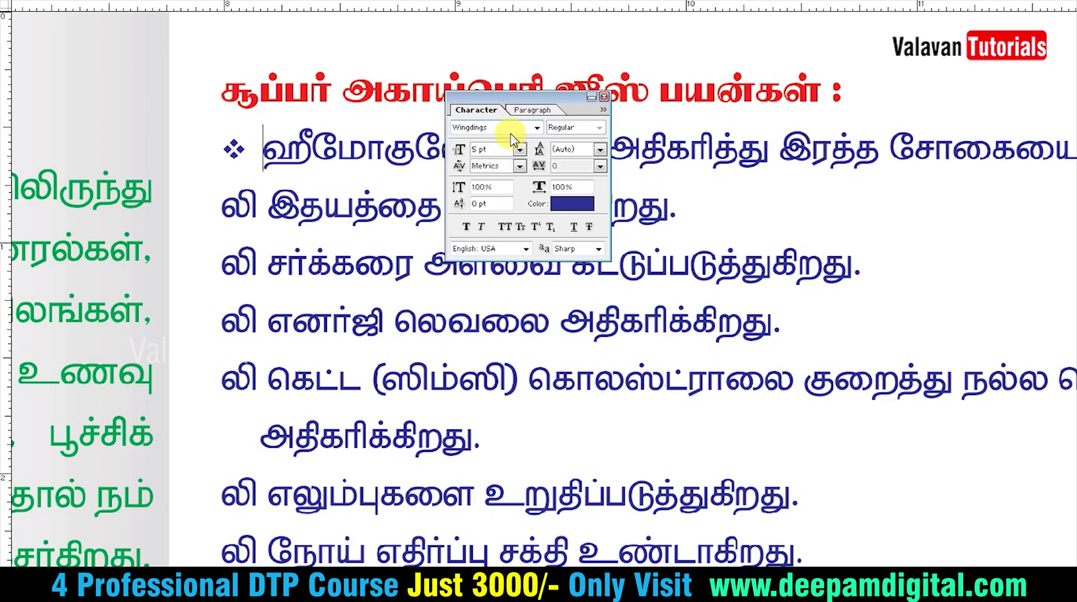
{"action": "key", "text": "shift+Left"}
{"action": "key", "text": "shift+Left"}
{"action": "key", "text": "ctrl+c"}
Paste the bullet over the லி markers from the second line down to the நோய் line
{"action": "key", "text": "Down"}
{"action": "key", "text": "Home"}
{"action": "key", "text": "shift+Right"}
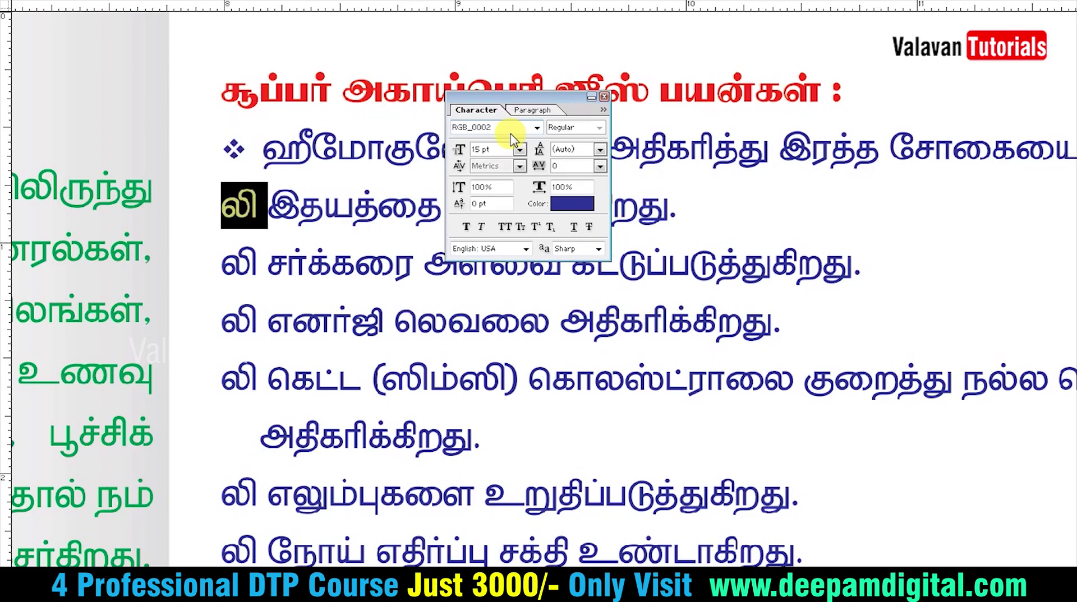
{"action": "key", "text": "ctrl+v"}
{"action": "key", "text": "Down"}
{"action": "key", "text": "Home"}
{"action": "key", "text": "shift+Right"}
{"action": "key", "text": "ctrl+v"}
{"action": "key", "text": "Down"}
{"action": "key", "text": "Home"}
{"action": "key", "text": "shift+Right"}
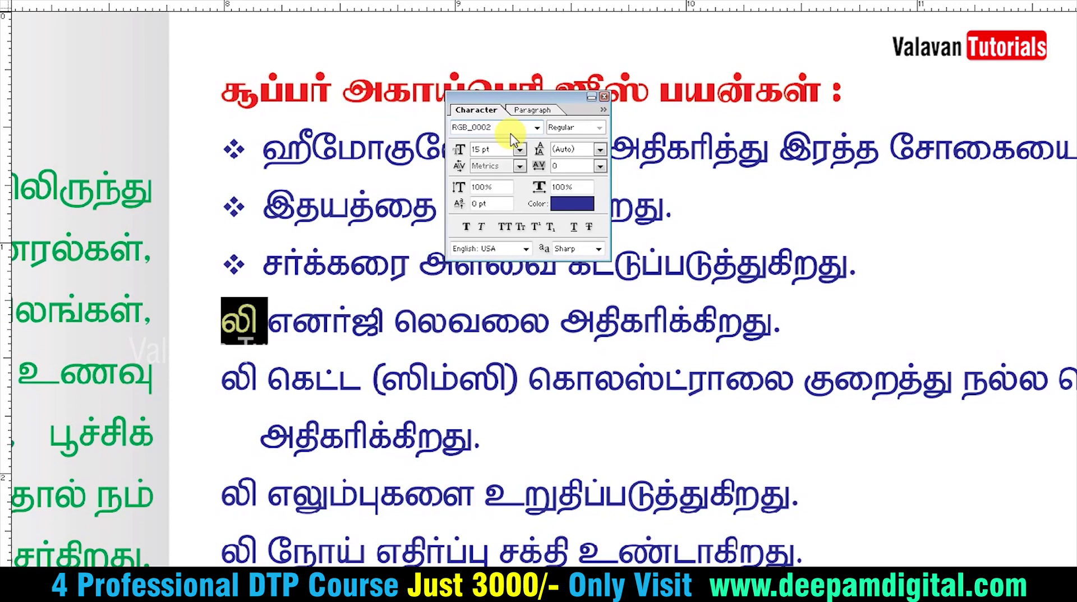
{"action": "key", "text": "ctrl+v"}
{"action": "key", "text": "Down"}
{"action": "key", "text": "Home"}
{"action": "key", "text": "shift+Right"}
{"action": "key", "text": "ctrl+v"}
{"action": "key", "text": "Down"}
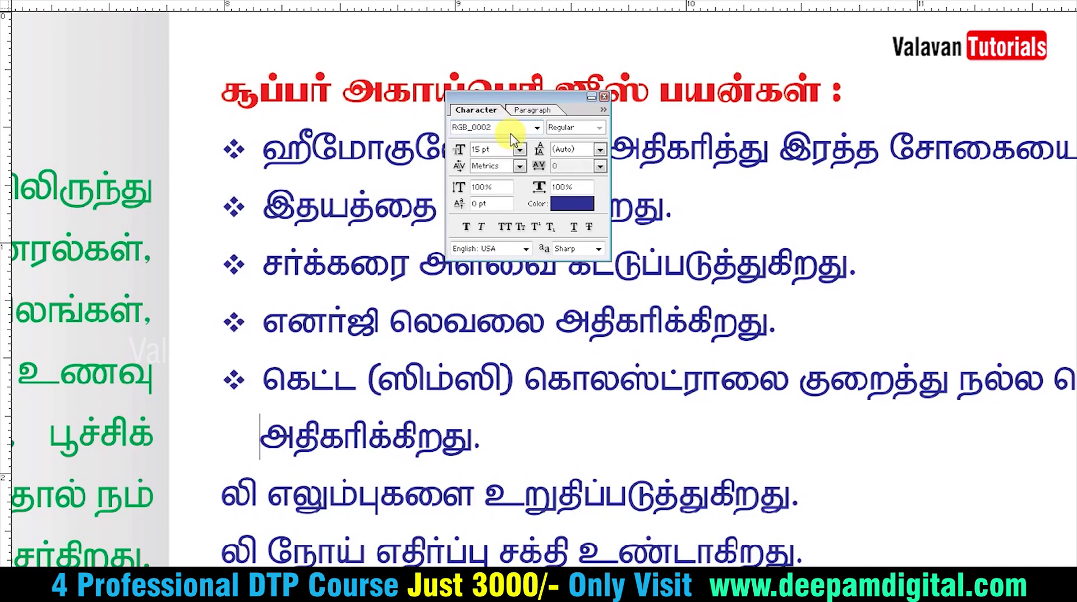
{"action": "key", "text": "shift+Home"}
{"action": "key", "text": "ctrl+v"}
{"action": "key", "text": "Down"}
{"action": "key", "text": "shift+Home"}
{"action": "key", "text": "ctrl+v"}
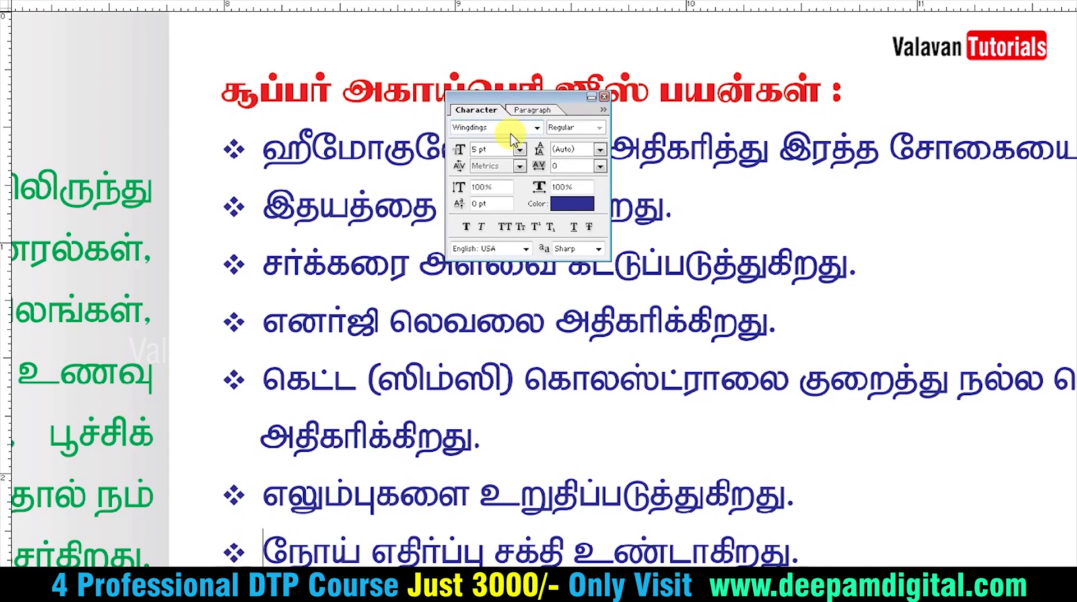
Paste the bullet over the remaining markers, from the உடலில் line to the கல்லீரல் line
{"action": "scroll", "coordinate": [328, 329], "scroll_direction": "down", "scroll_amount": 2}
{"action": "scroll", "coordinate": [328, 329], "scroll_direction": "down", "scroll_amount": 2}
{"action": "key", "text": "Down"}
{"action": "key", "text": "shift+Home"}
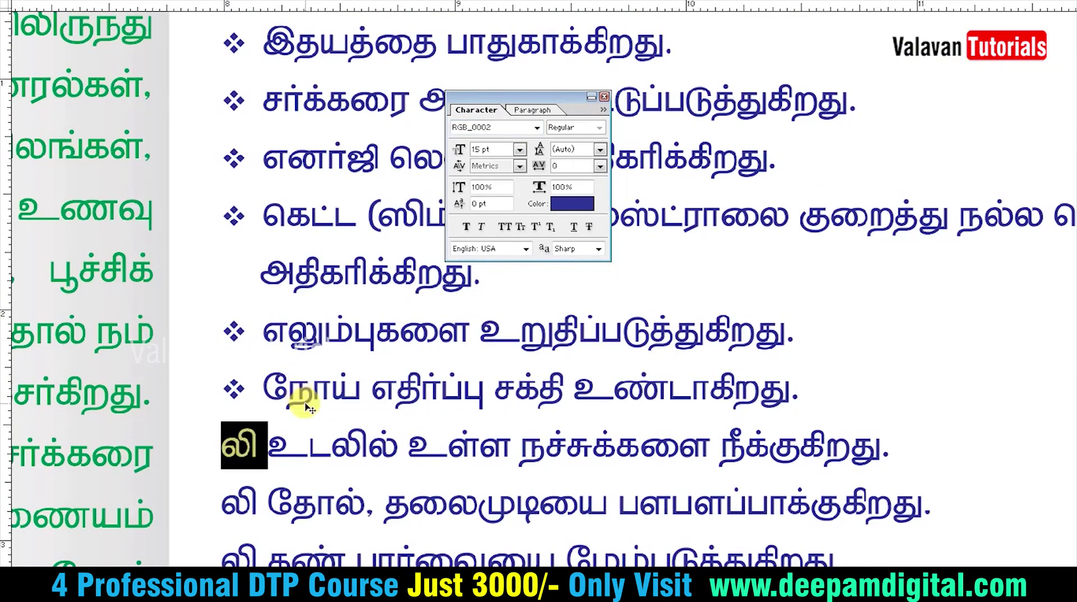
{"action": "key", "text": "ctrl+v"}
{"action": "key", "text": "Down"}
{"action": "key", "text": "shift+Home"}
{"action": "key", "text": "ctrl+v"}
{"action": "key", "text": "Down"}
{"action": "scroll", "coordinate": [355, 414], "scroll_direction": "down", "scroll_amount": 2}
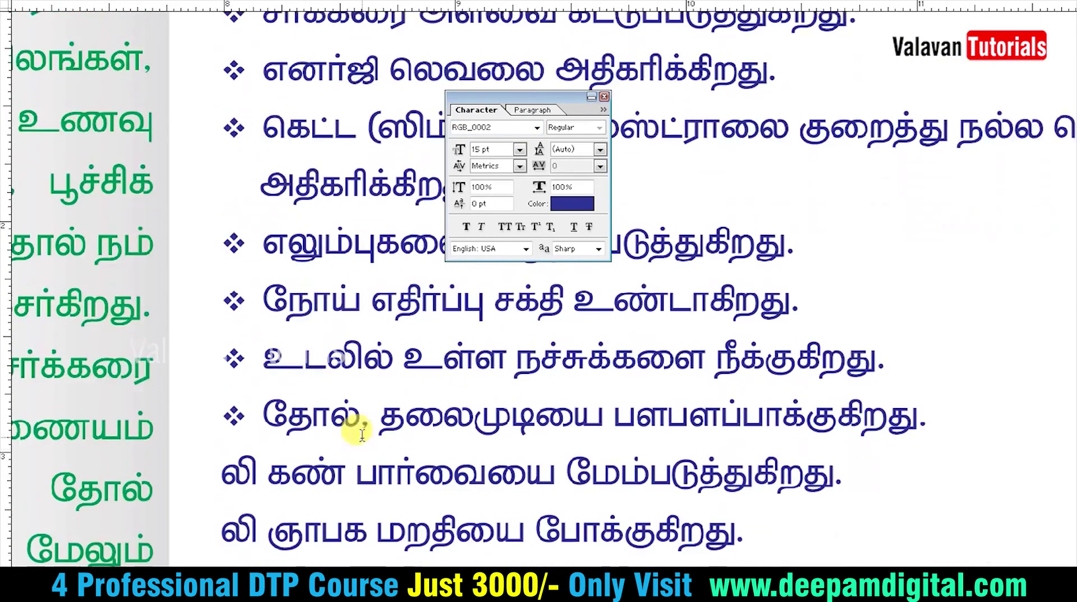
{"action": "key", "text": "shift+Home"}
{"action": "key", "text": "ctrl+v"}
{"action": "key", "text": "Down"}
{"action": "key", "text": "shift+Home"}
{"action": "key", "text": "ctrl+v"}
{"action": "key", "text": "Down"}
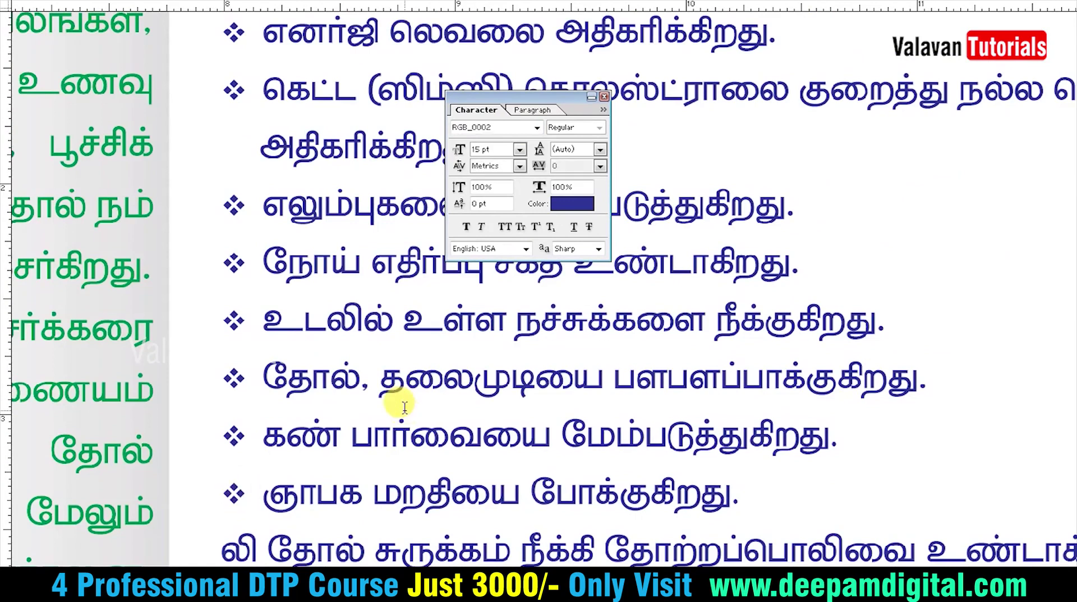
{"action": "scroll", "coordinate": [404, 406], "scroll_direction": "down", "scroll_amount": 2}
{"action": "scroll", "coordinate": [381, 516], "scroll_direction": "down", "scroll_amount": 2}
{"action": "key", "text": "shift+Home"}
{"action": "key", "text": "ctrl+v"}
{"action": "key", "text": "Down"}
{"action": "key", "text": "shift+Home"}
{"action": "key", "text": "ctrl+v"}
{"action": "key", "text": "Down"}
{"action": "key", "text": "shift+Home"}
{"action": "key", "text": "ctrl+v"}
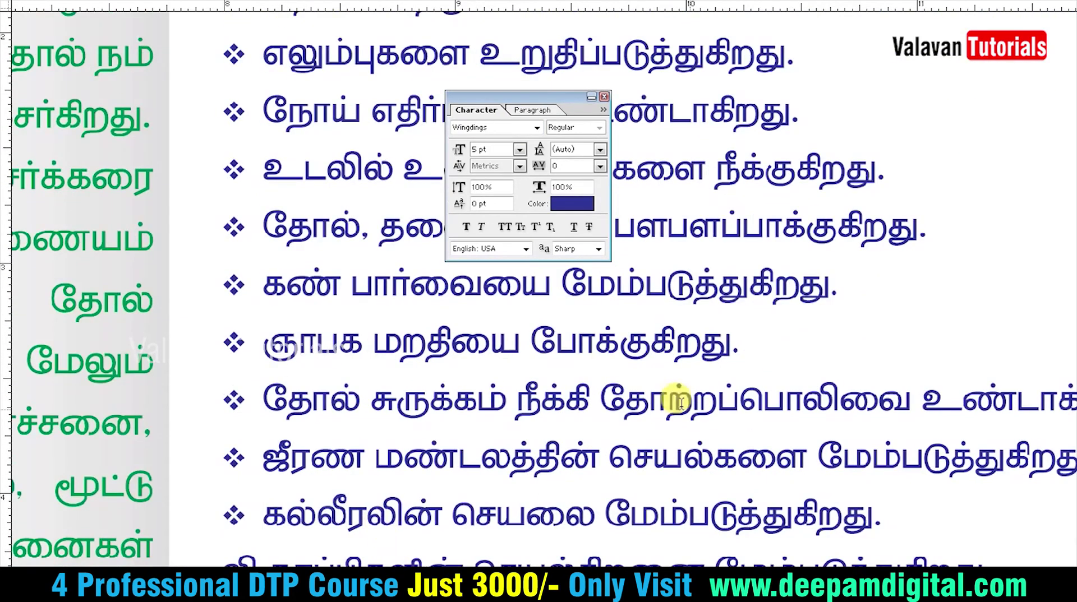
{"action": "scroll", "coordinate": [359, 470], "scroll_direction": "down", "scroll_amount": 4}
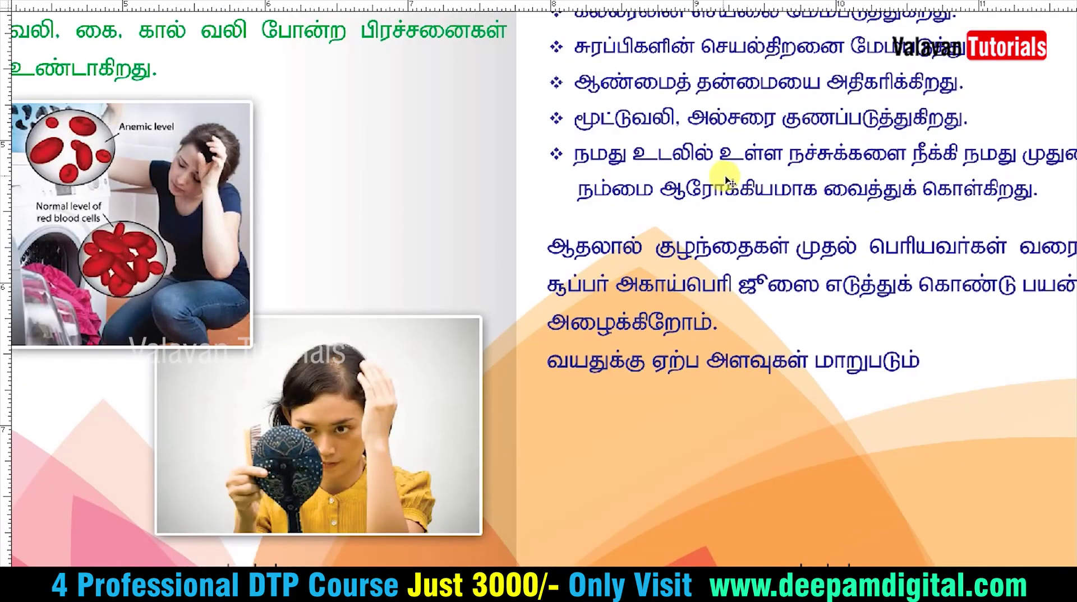
Break the closing paragraph before பெரியவர்கள் and எடுத்துக், and centre-align it
{"action": "left_click", "coordinate": [873, 248]}
{"action": "key", "text": "Return"}
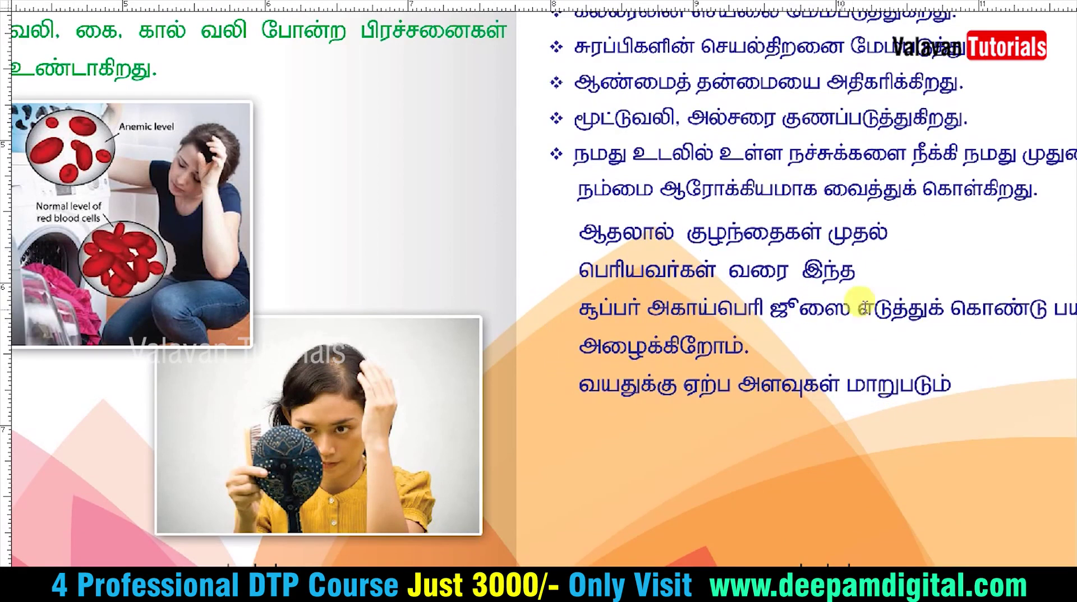
{"action": "key", "text": "Return"}
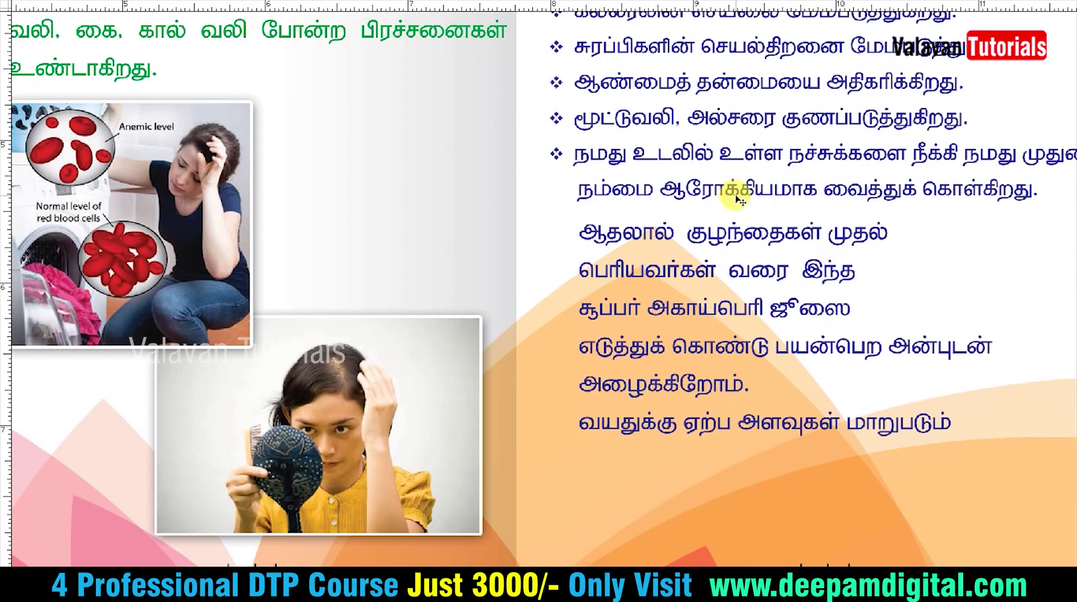
{"action": "key", "text": "ctrl+a"}
{"action": "key", "text": "ctrl+t"}
{"action": "left_click", "coordinate": [525, 111]}
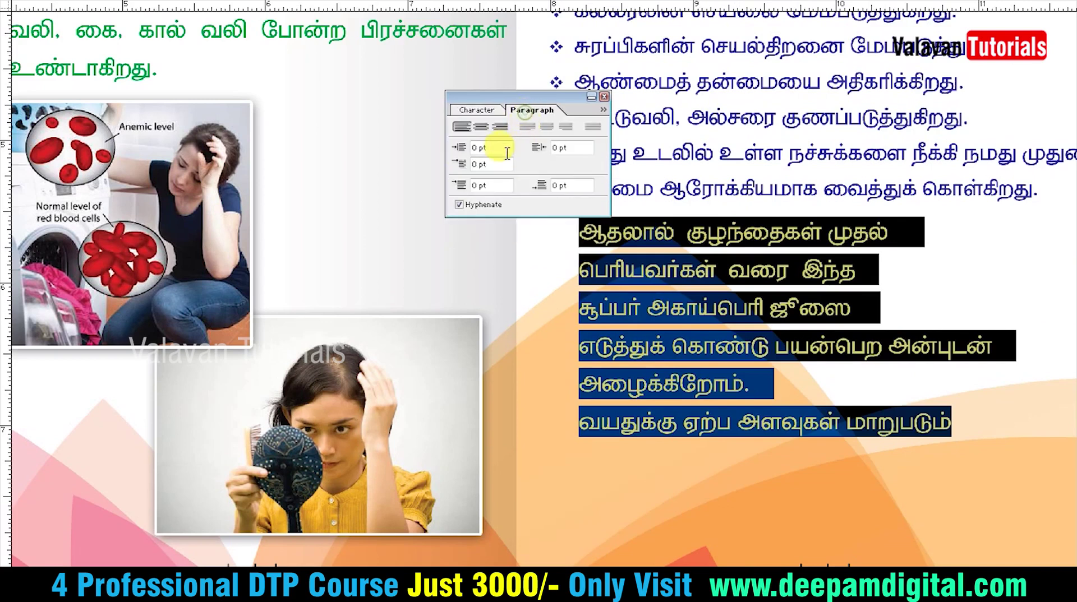
{"action": "left_click", "coordinate": [483, 127]}
{"action": "left_click", "coordinate": [476, 110]}
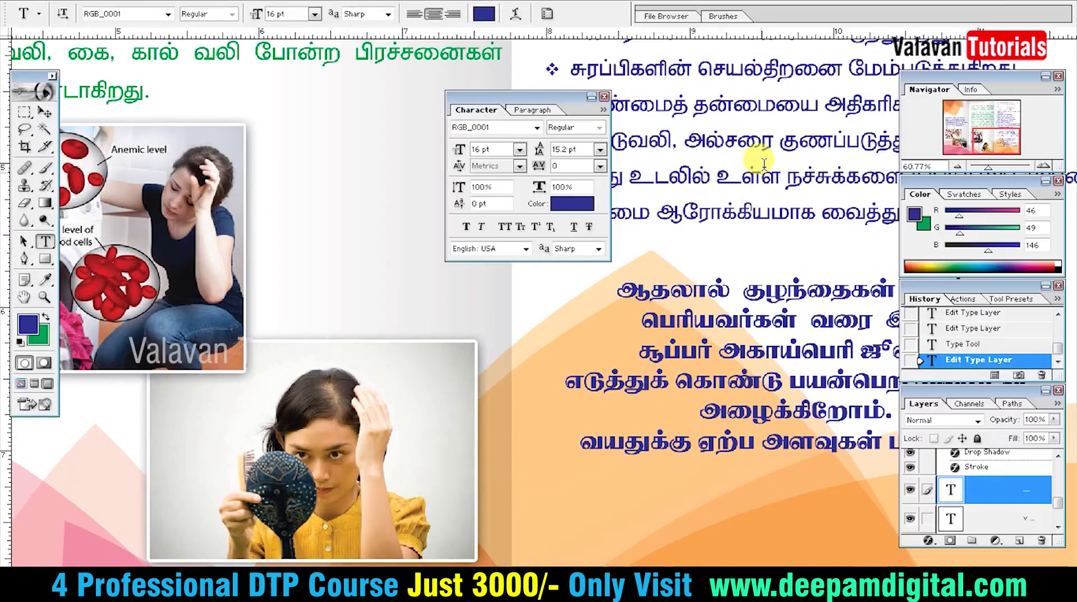
Colour the closing paragraph a strong red (F50A40)
{"action": "left_click", "coordinate": [46, 279]}
{"action": "left_click", "coordinate": [28, 325]}
{"action": "left_click", "coordinate": [90, 550]}
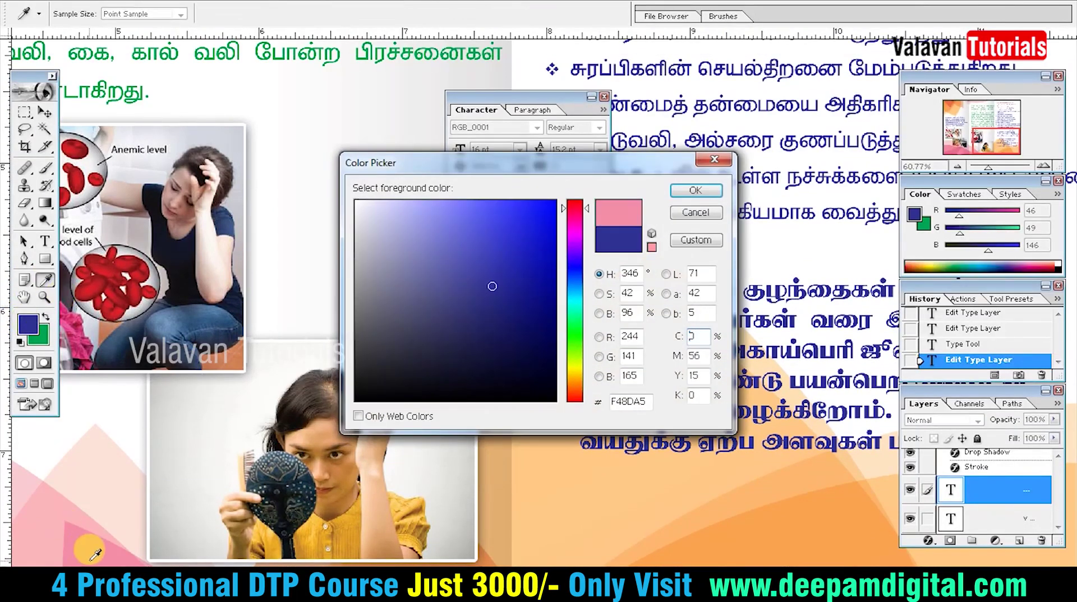
{"action": "left_click_drag", "start_coordinate": [522, 255], "coordinate": [547, 208]}
Confirm the red colour and break the first benefit bullet before சோகையை
{"action": "key", "text": "Return"}
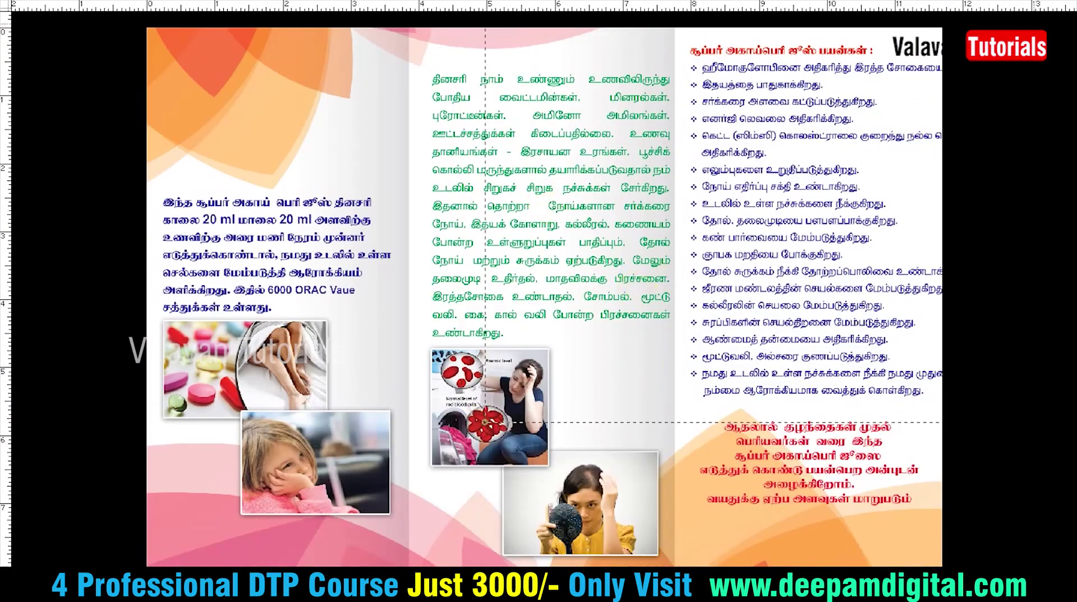
{"action": "left_click", "coordinate": [1018, 94]}
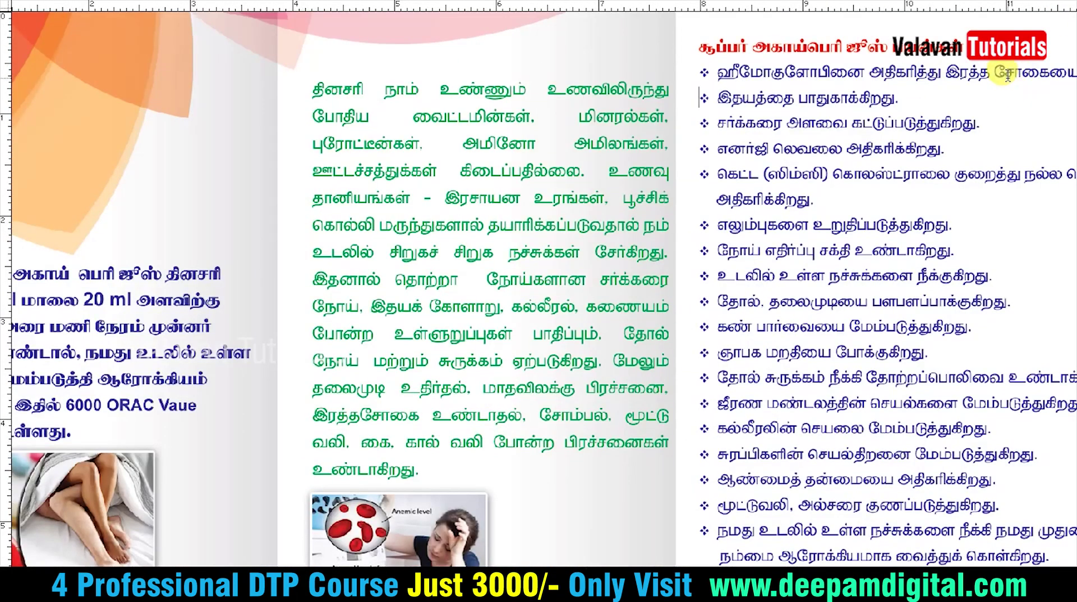
{"action": "left_click", "coordinate": [1007, 74]}
{"action": "key", "text": "shift+Return"}
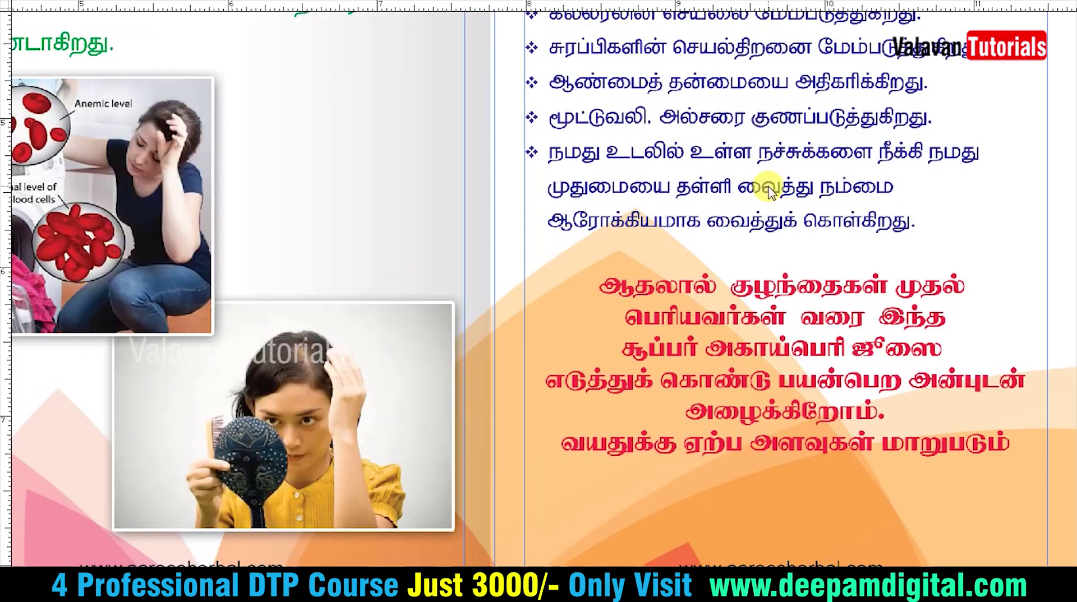
{"action": "left_click", "coordinate": [654, 232]}
Close the open dialogs, fit the whole tri-fold on screen, and hide the guides
{"action": "key", "text": "Escape"}
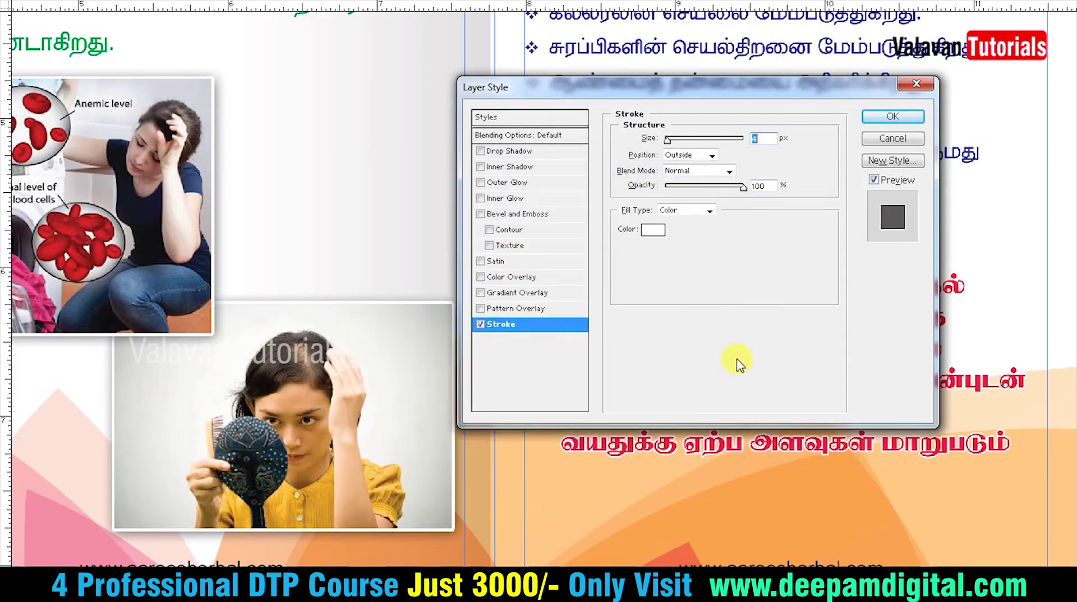
{"action": "key", "text": "Escape"}
{"action": "right_click", "coordinate": [717, 391]}
{"action": "left_click", "coordinate": [748, 398]}
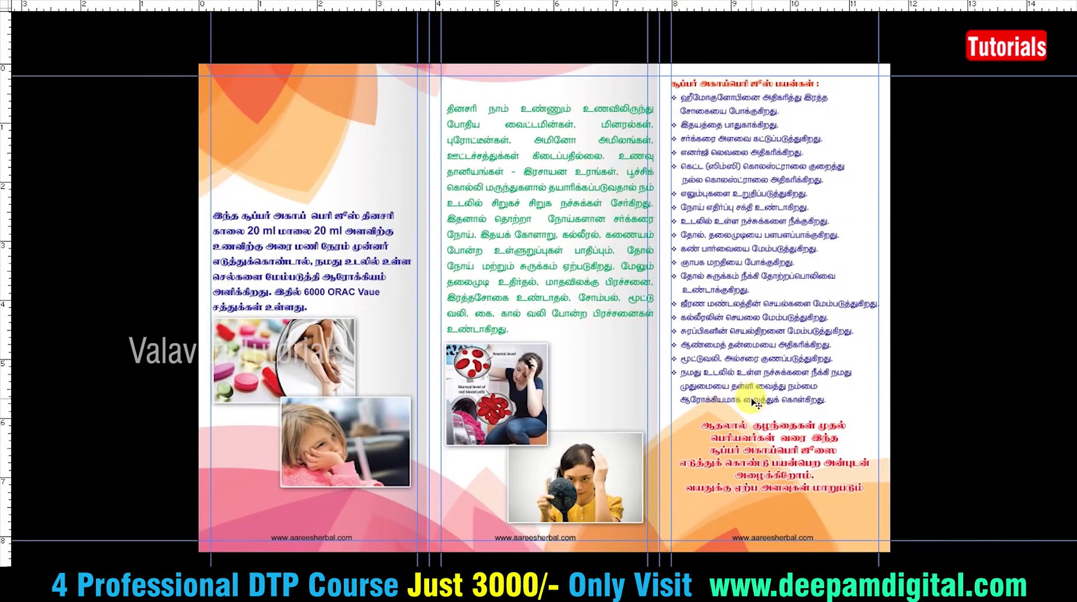
{"action": "key", "text": "ctrl+semicolon"}
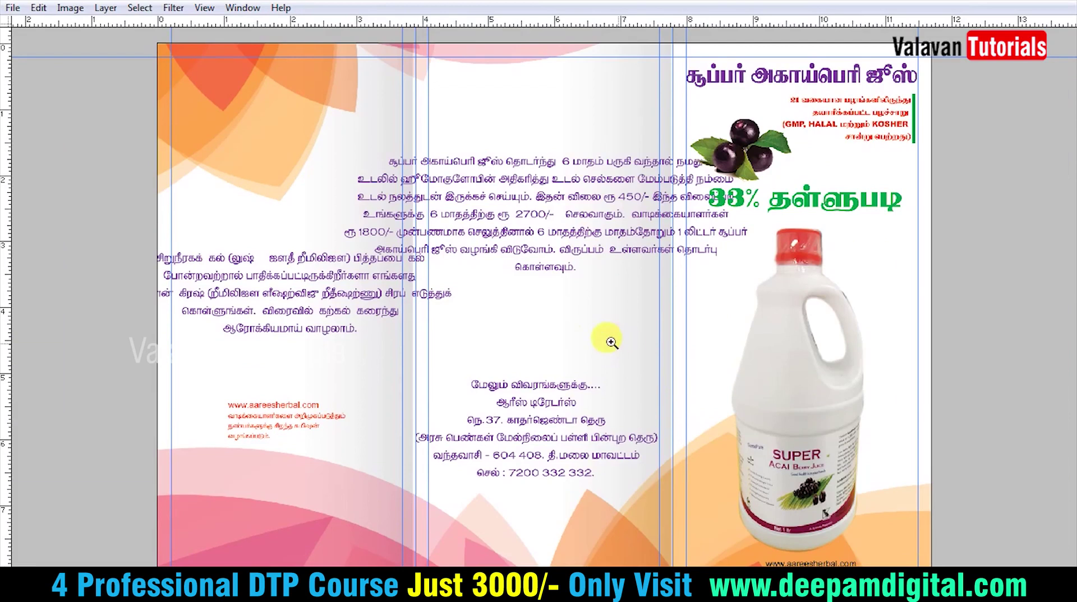
Enlarge the business name by two font-size steps
{"action": "left_click", "coordinate": [392, 337]}
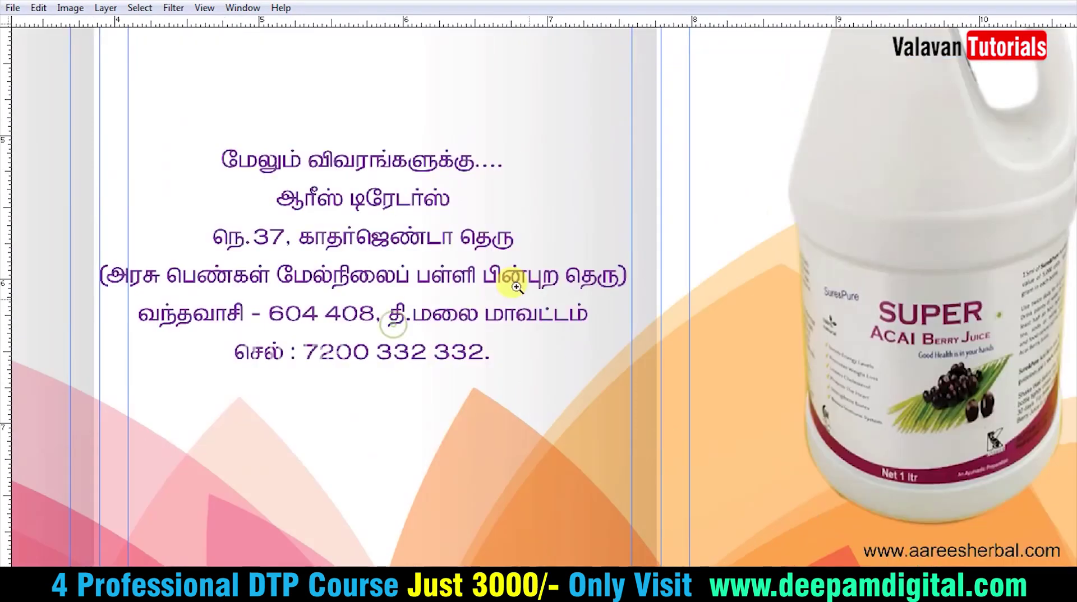
{"action": "triple_click", "coordinate": [396, 196]}
{"action": "key", "text": "ctrl+t"}
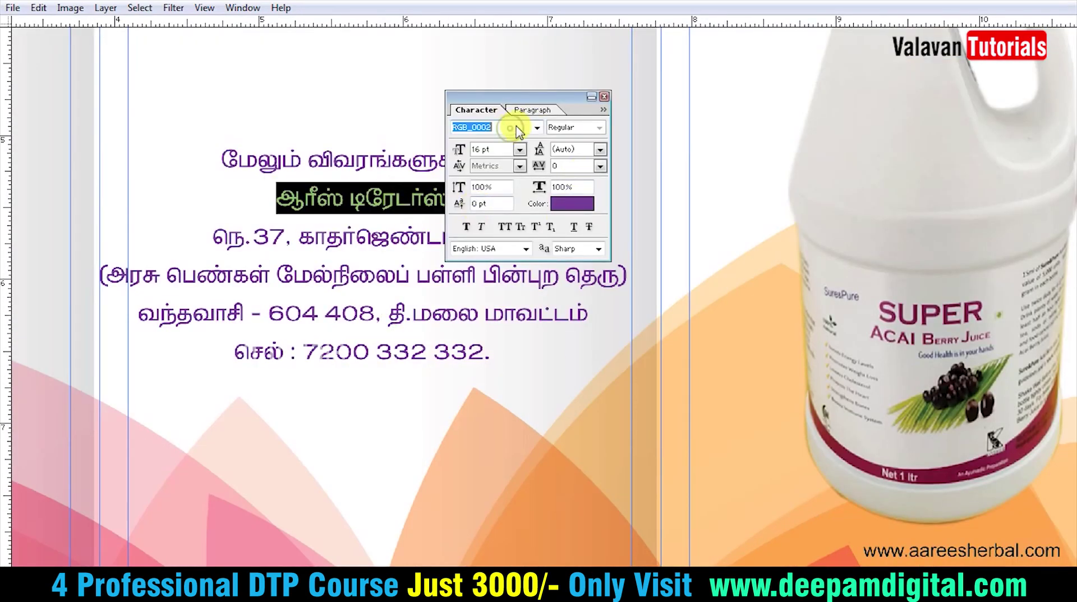
{"action": "key", "text": "ctrl+t"}
{"action": "key", "text": "ctrl+shift+period"}
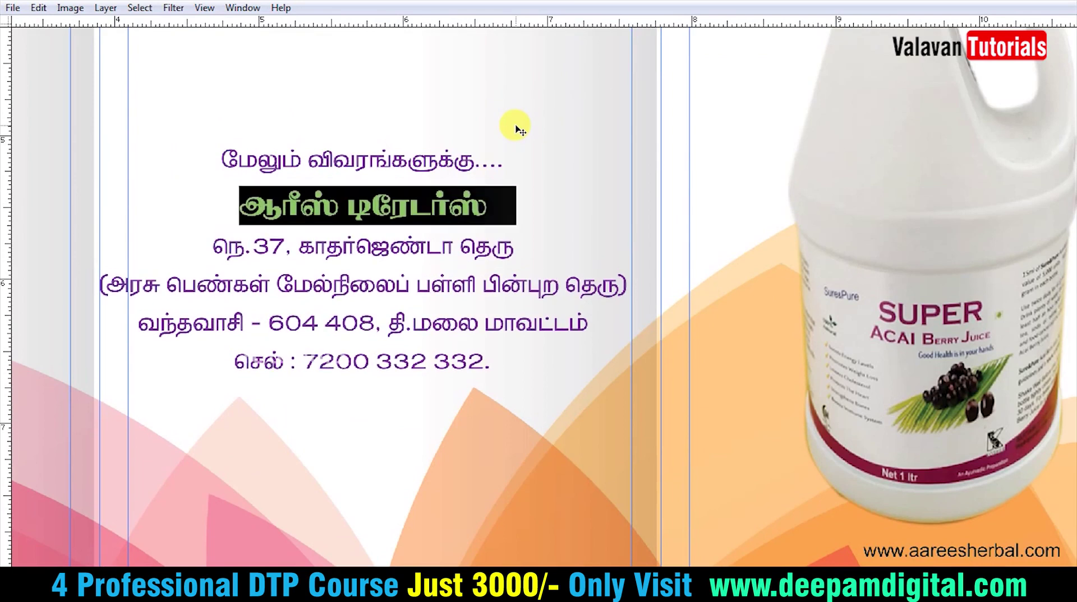
{"action": "key", "text": "ctrl+shift+period"}
{"action": "key", "text": "ctrl+shift+period"}
{"action": "key", "text": "ctrl+shift+period"}
{"action": "key", "text": "ctrl+shift+period"}
{"action": "key", "text": "ctrl+Return"}
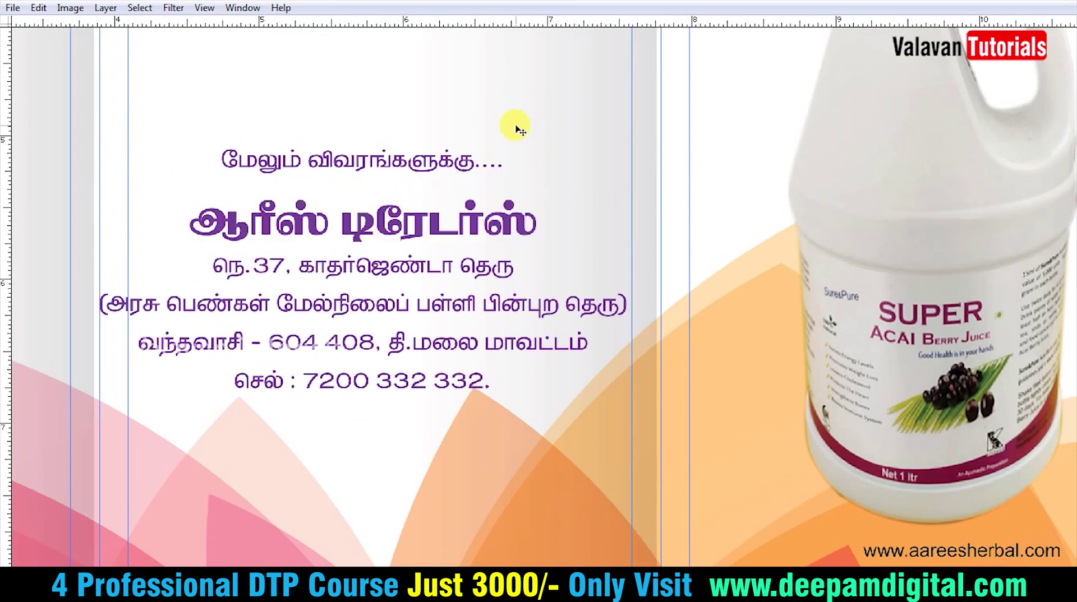
Move the contact block slightly right and up, and scale it down evenly
{"action": "left_click_drag", "start_coordinate": [309, 509], "coordinate": [332, 501]}
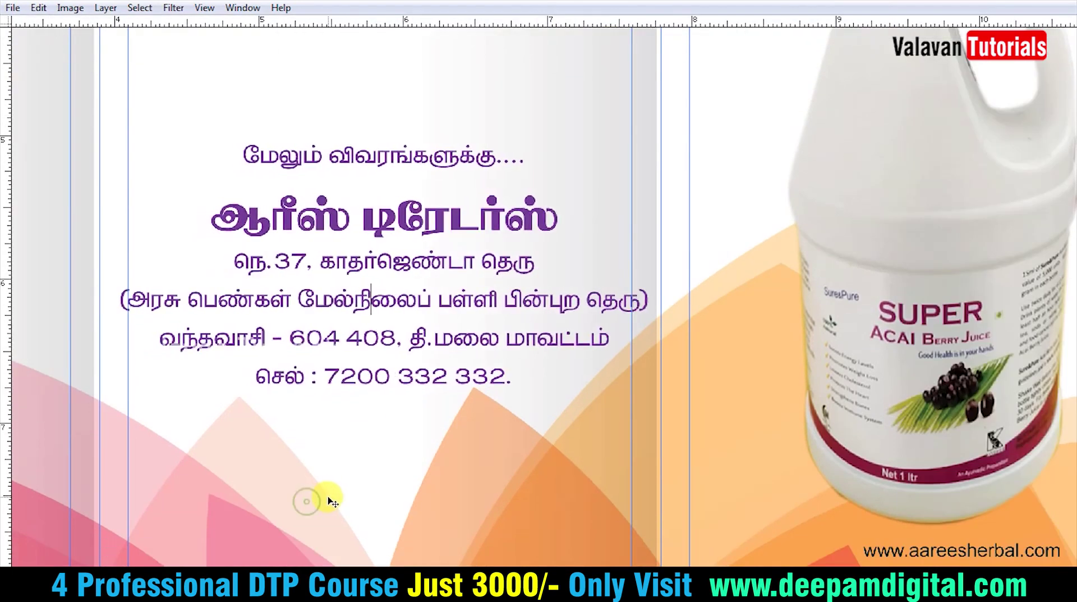
{"action": "key", "text": "ctrl+t"}
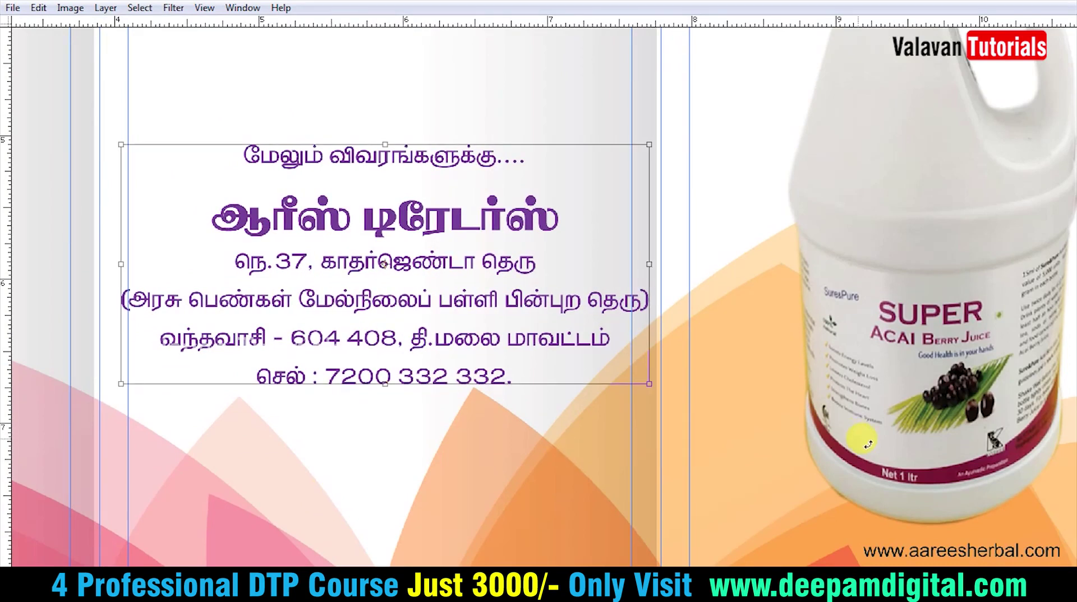
{"action": "left_click_drag", "start_coordinate": [643, 161], "coordinate": [619, 151]}
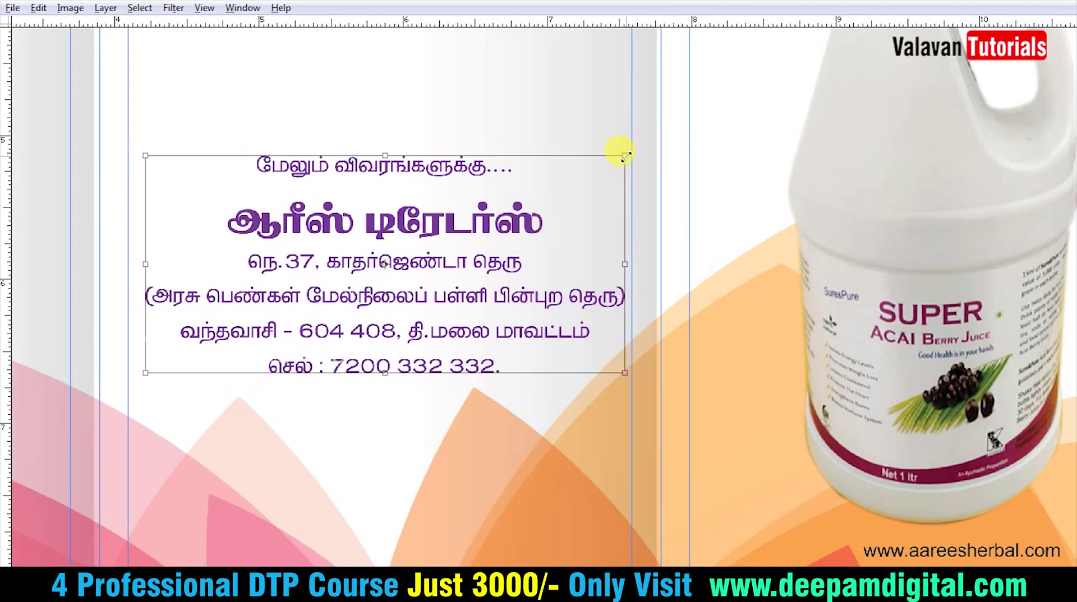
{"action": "key", "text": "Return"}
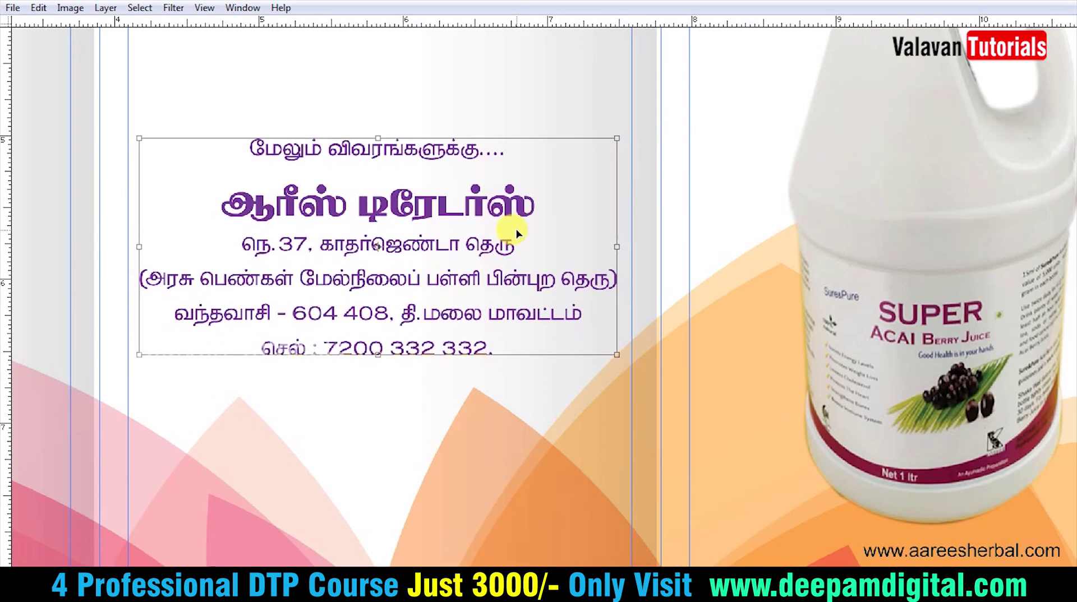
Set the phone number line in Swis721 Blk BT
{"action": "left_click", "coordinate": [259, 339]}
{"action": "left_click_drag", "start_coordinate": [367, 298], "coordinate": [789, 295]}
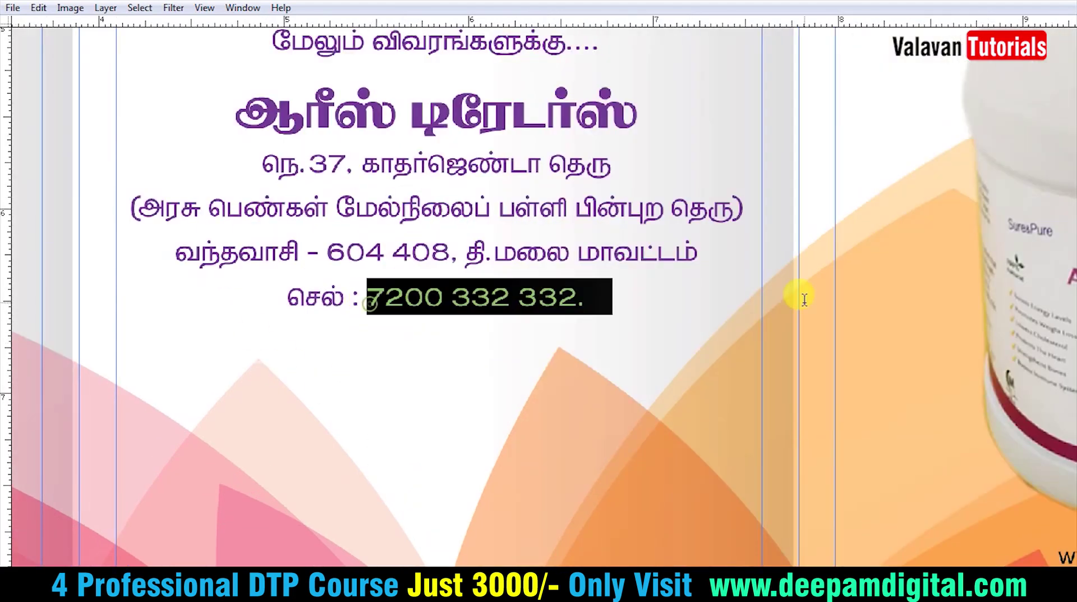
{"action": "key", "text": "ctrl+t"}
{"action": "left_click", "coordinate": [505, 128]}
{"action": "type", "text": "s721 BT"}
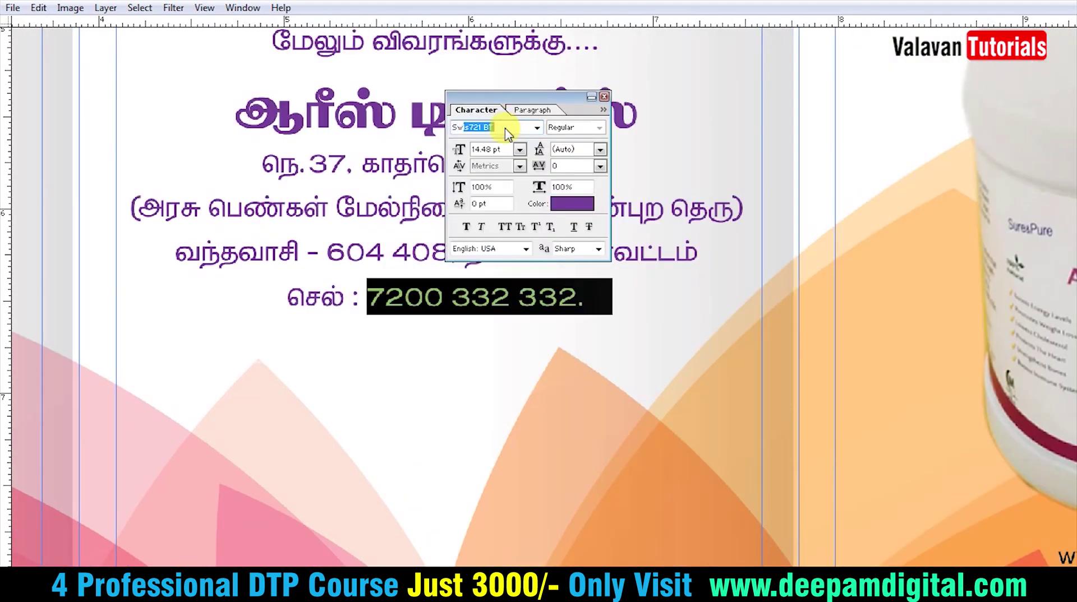
{"action": "key", "text": "Down"}
{"action": "key", "text": "ctrl+Return"}
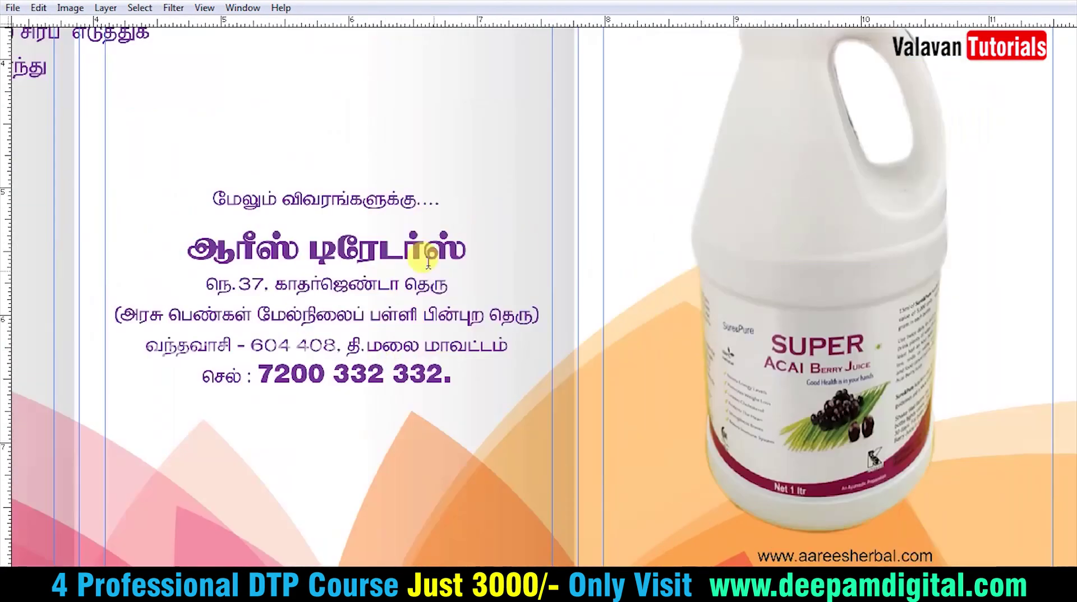
Colour the business name green (C100 M25 Y100 K0)
{"action": "triple_click", "coordinate": [421, 247]}
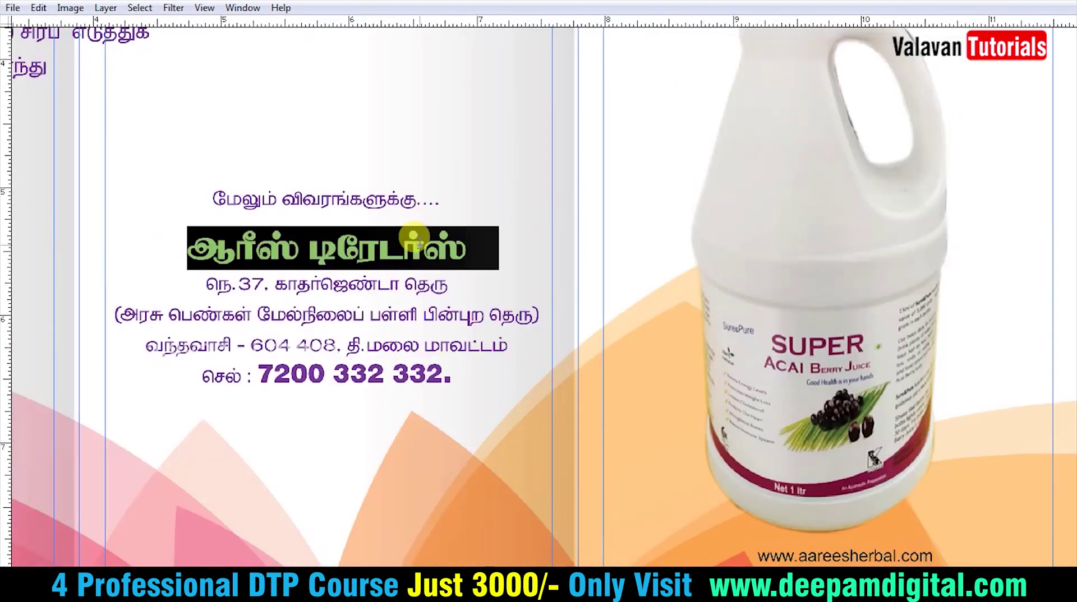
{"action": "key", "text": "ctrl+t"}
{"action": "left_click", "coordinate": [583, 203]}
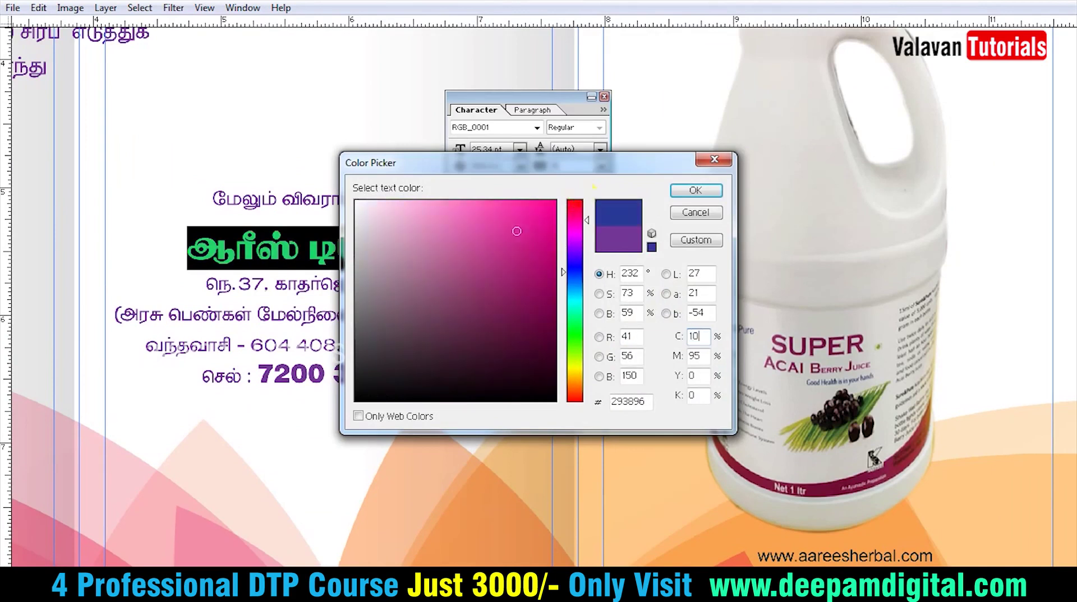
{"action": "type", "text": "100"}
{"action": "key", "text": "Tab"}
{"action": "type", "text": "25"}
{"action": "key", "text": "Tab"}
{"action": "type", "text": "100"}
{"action": "key", "text": "Return"}
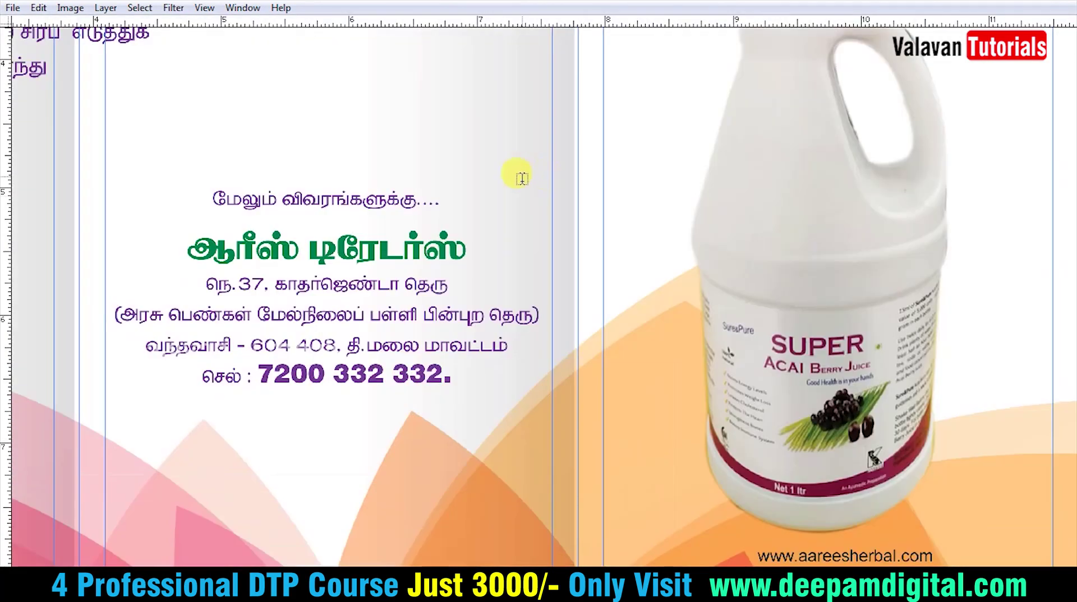
{"action": "left_click", "coordinate": [261, 282]}
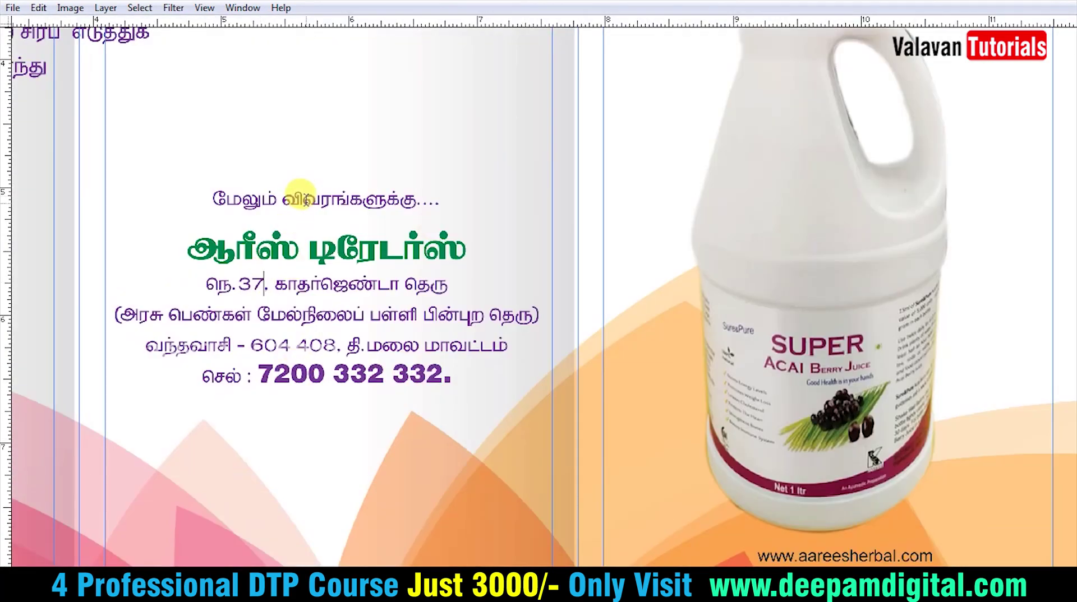
Draw a rectangular selection around the contact block
{"action": "scroll", "coordinate": [307, 206], "scroll_direction": "up", "scroll_amount": 1}
{"action": "scroll", "coordinate": [712, 476], "scroll_direction": "left", "scroll_amount": 5}
{"action": "scroll", "coordinate": [619, 328], "scroll_direction": "up", "scroll_amount": 2}
{"action": "left_click_drag", "start_coordinate": [618, 328], "coordinate": [617, 334]}
{"action": "mouse_move", "coordinate": [217, 183]}
{"action": "left_mouse_down"}
{"action": "mouse_move", "coordinate": [453, 383]}
{"action": "mouse_move", "coordinate": [717, 424]}
{"action": "left_mouse_up"}
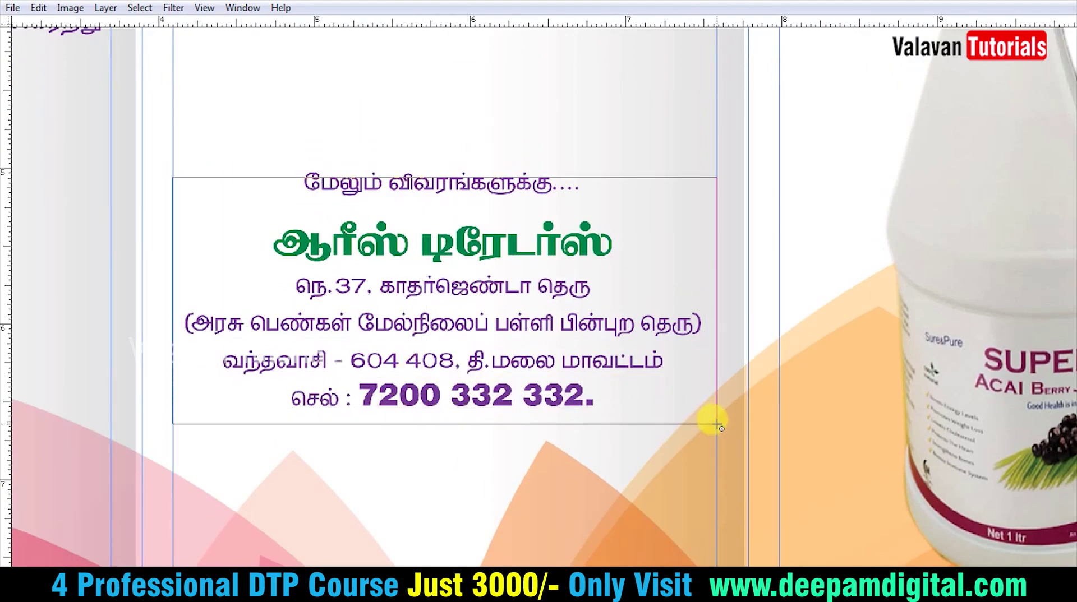
{"action": "right_click", "coordinate": [713, 426]}
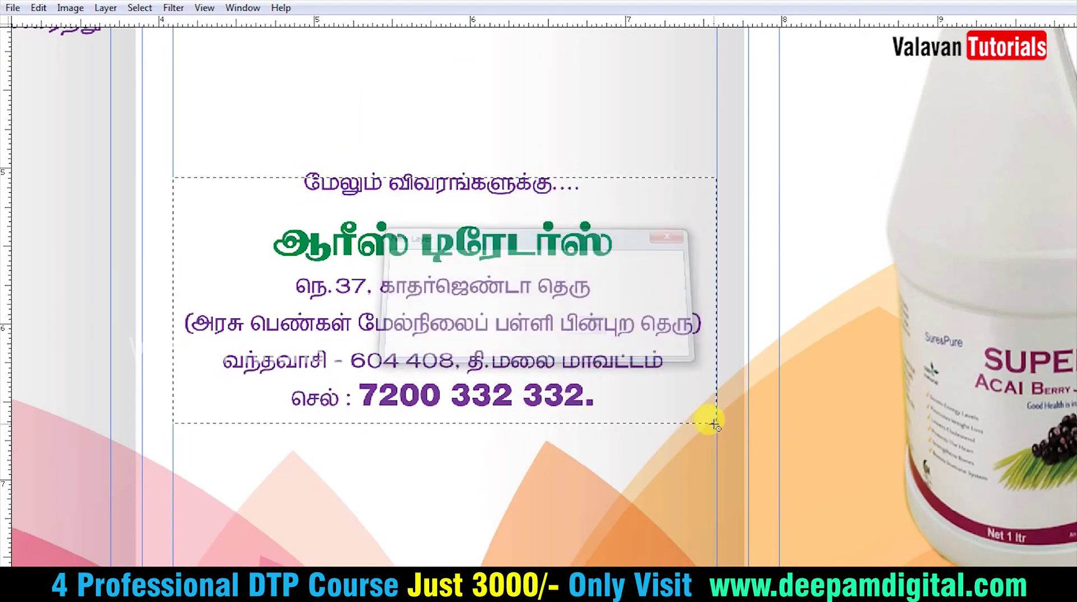
{"action": "left_click", "coordinate": [714, 422]}
{"action": "left_click", "coordinate": [621, 232]}
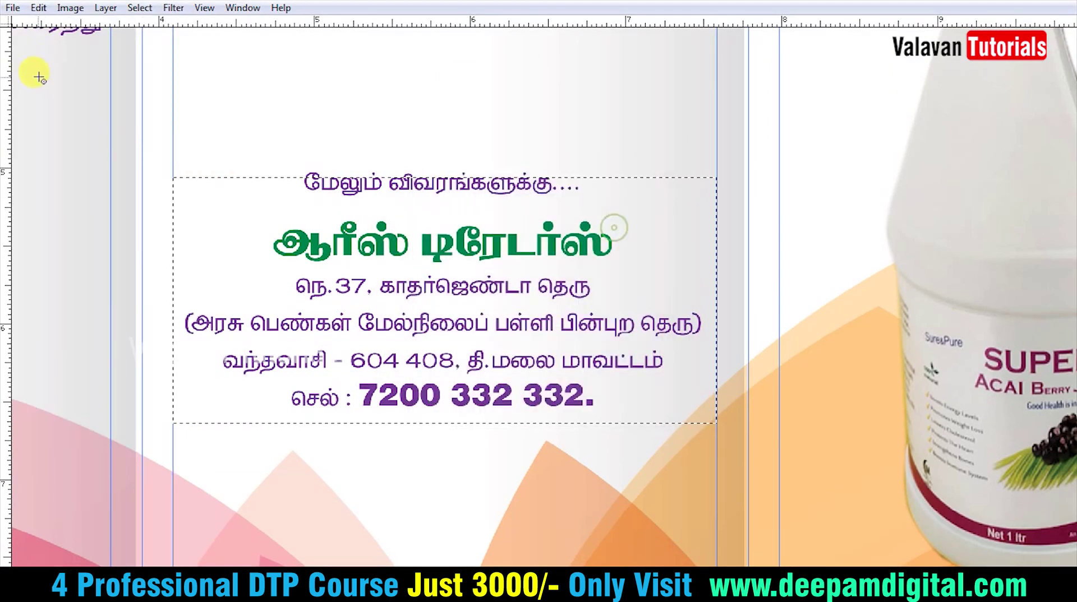
Stroke the selection with a thin crimson border and nudge the text up inside it
{"action": "left_click", "coordinate": [39, 8]}
{"action": "left_click", "coordinate": [68, 276]}
{"action": "key", "text": "Up"}
{"action": "key", "text": "Up"}
{"action": "left_click", "coordinate": [616, 210]}
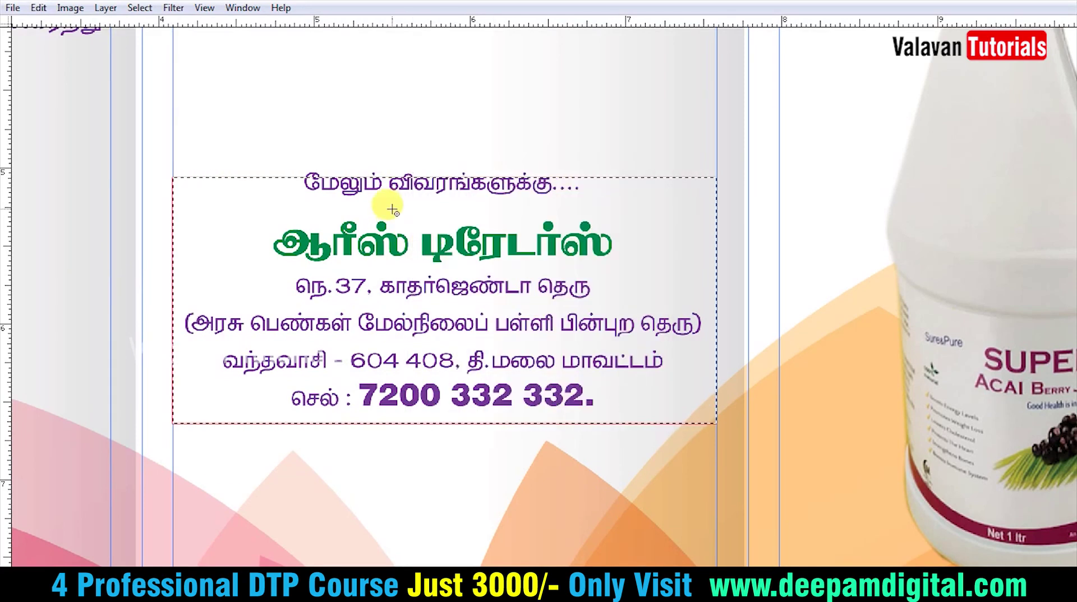
{"action": "left_click", "coordinate": [425, 225]}
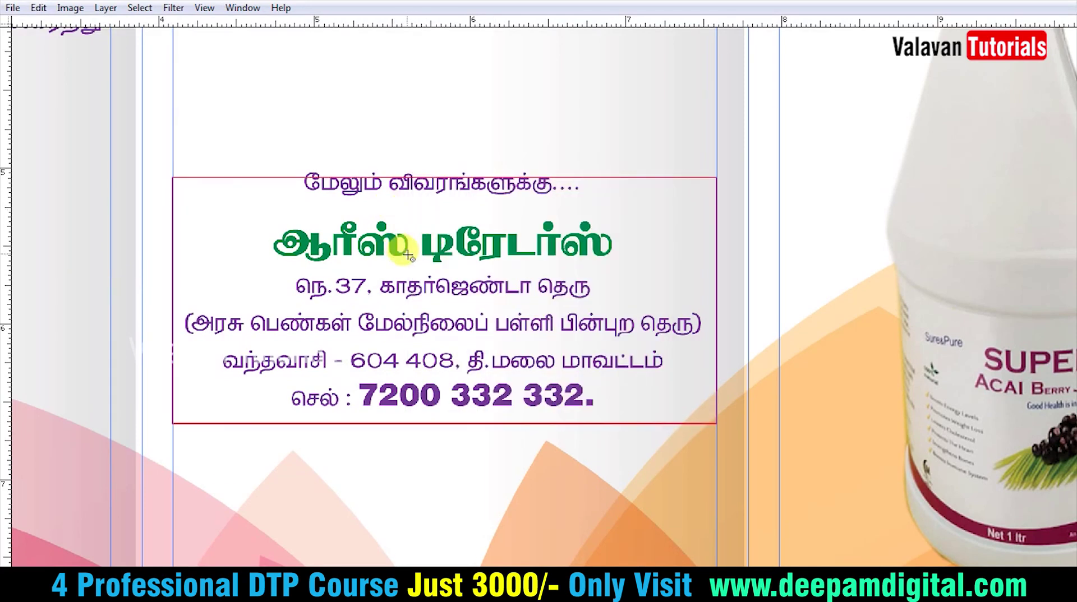
{"action": "key", "text": "shift+Up"}
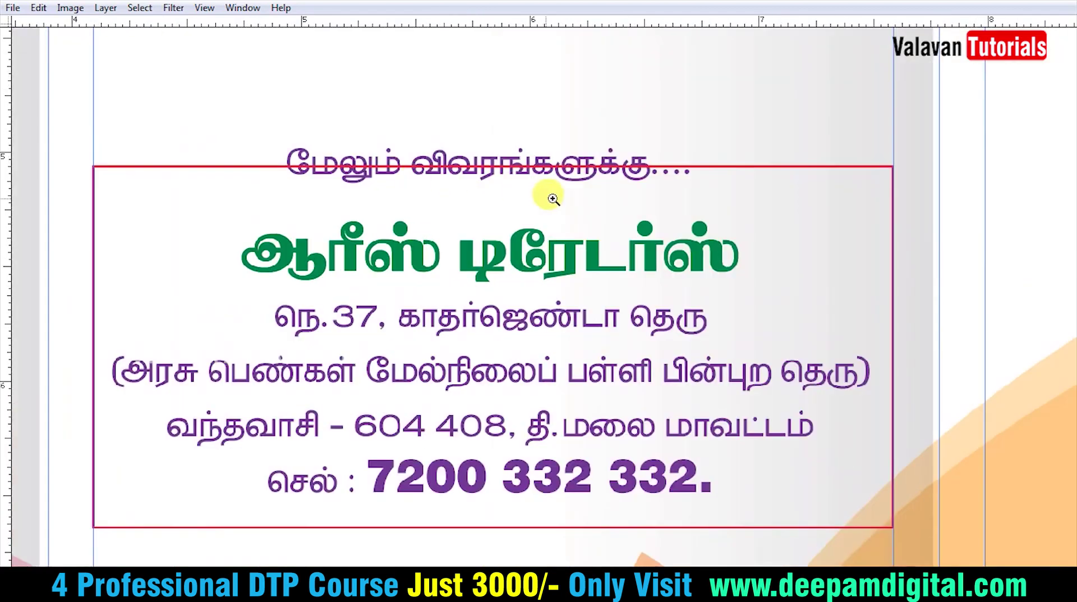
{"action": "left_click", "coordinate": [814, 440]}
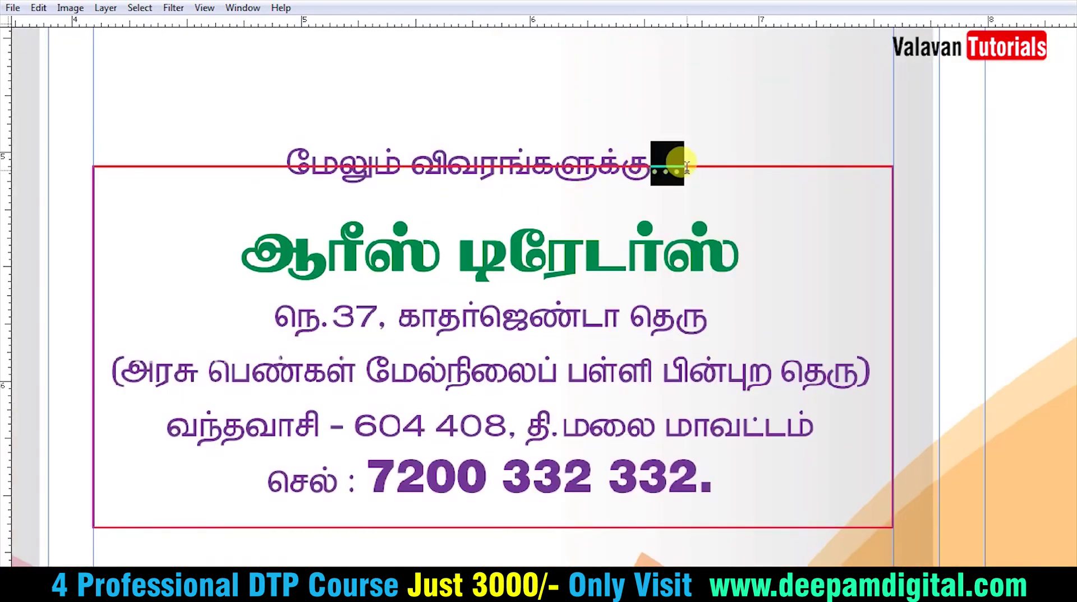
Delete the trailing dots after the மேலும் விவரங்களுக்கு heading and zoom in on it
{"action": "key", "text": "BackSpace"}
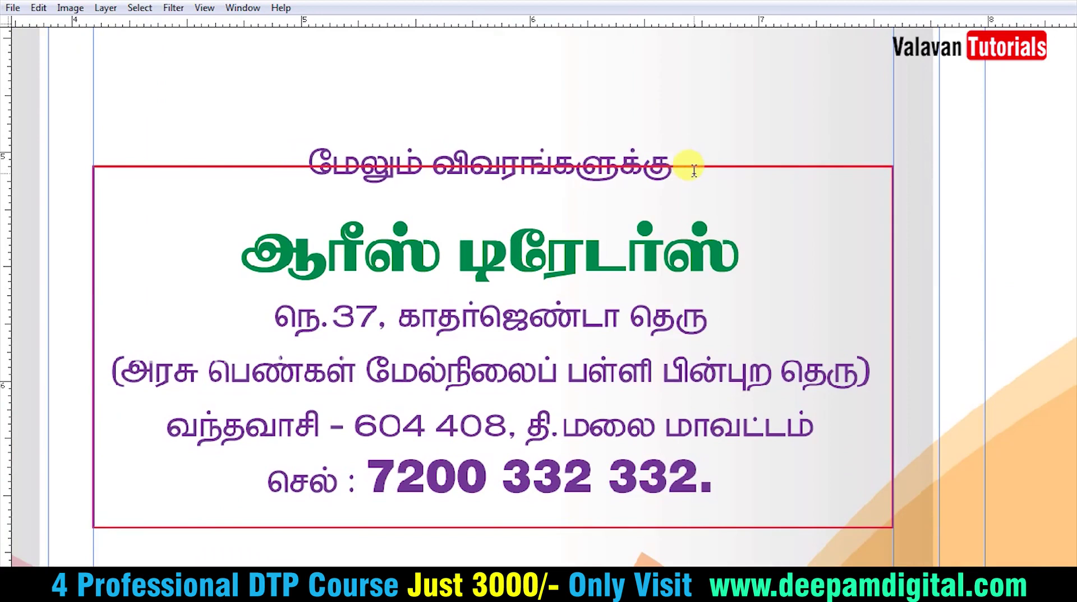
{"action": "left_click_drag", "start_coordinate": [287, 158], "coordinate": [680, 178]}
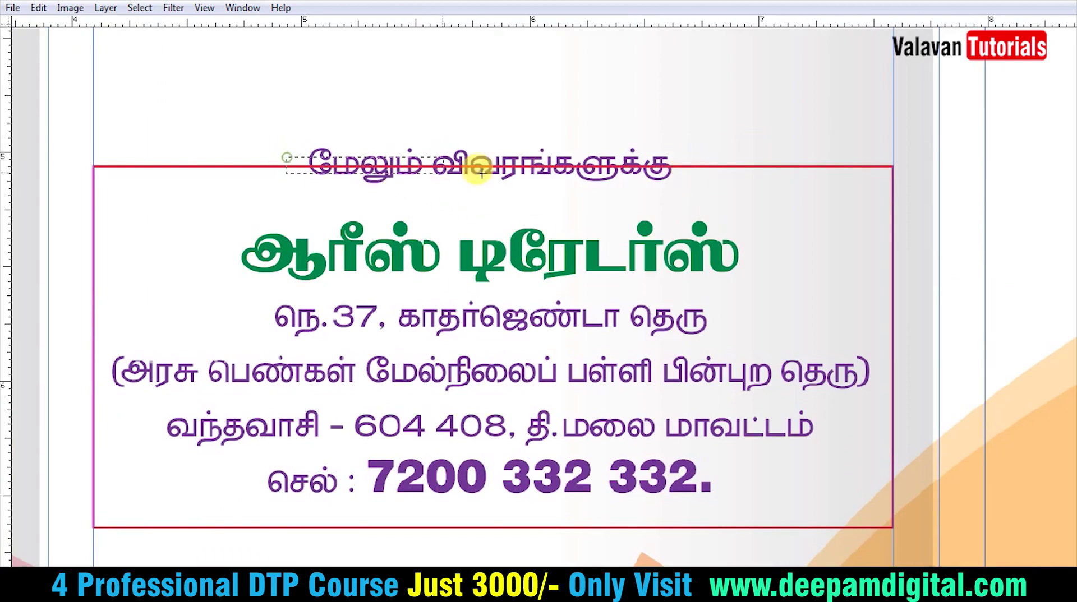
{"action": "key", "text": "v"}
{"action": "left_click_drag", "start_coordinate": [828, 305], "coordinate": [137, 79]}
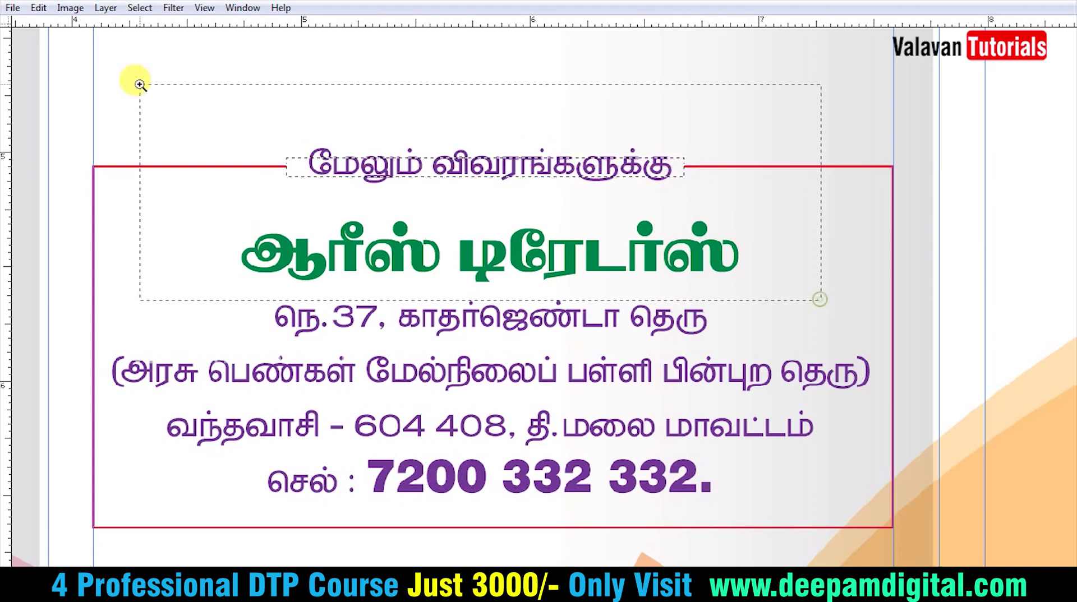
{"action": "key", "text": "Tab"}
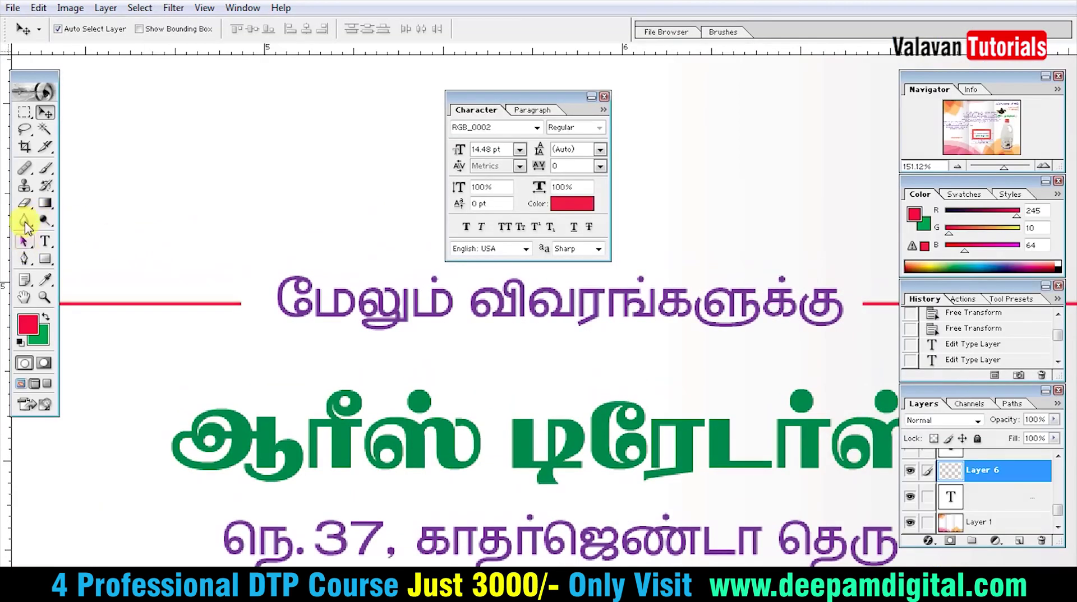
Paint a red dot with the 19 px brush where the frame line meets the heading
{"action": "key", "text": "b"}
{"action": "right_click", "coordinate": [168, 202]}
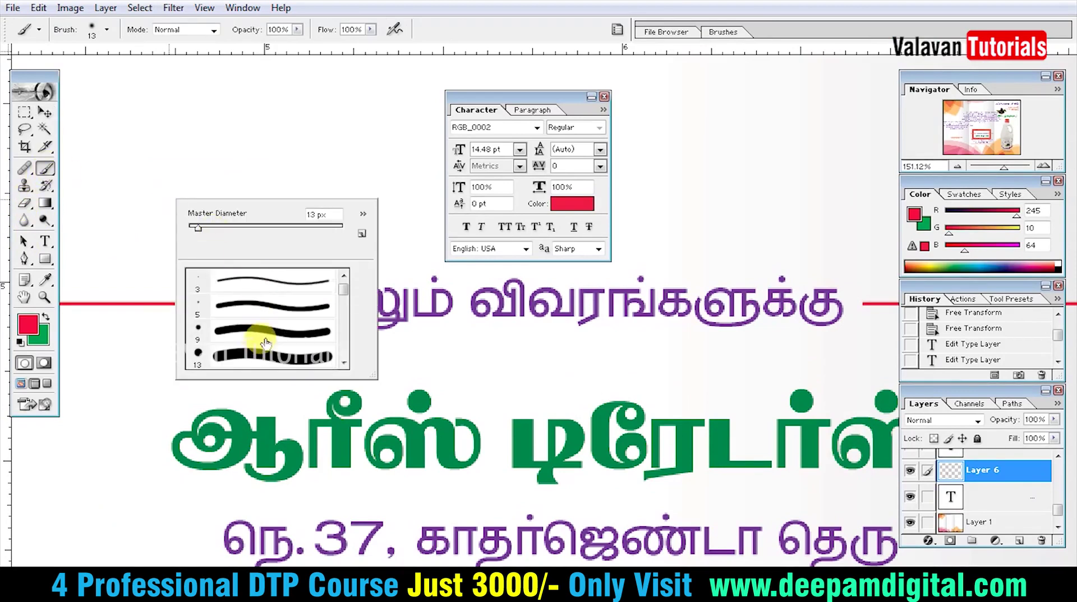
{"action": "scroll", "coordinate": [266, 351], "scroll_direction": "down", "scroll_amount": 1}
{"action": "left_click", "coordinate": [255, 357]}
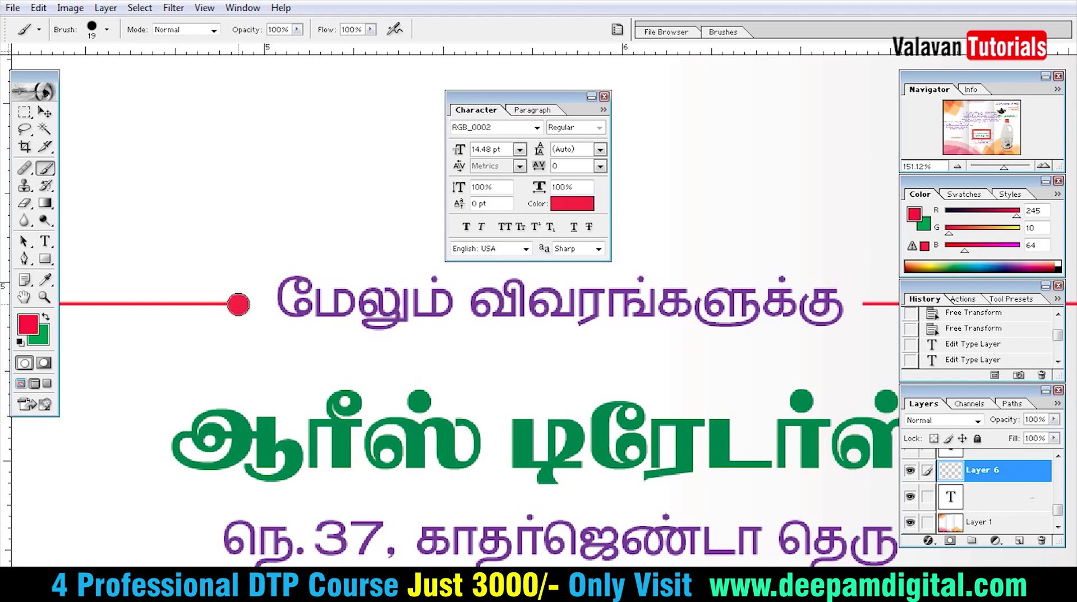
{"action": "left_click", "coordinate": [238, 304]}
{"action": "key", "text": "Tab"}
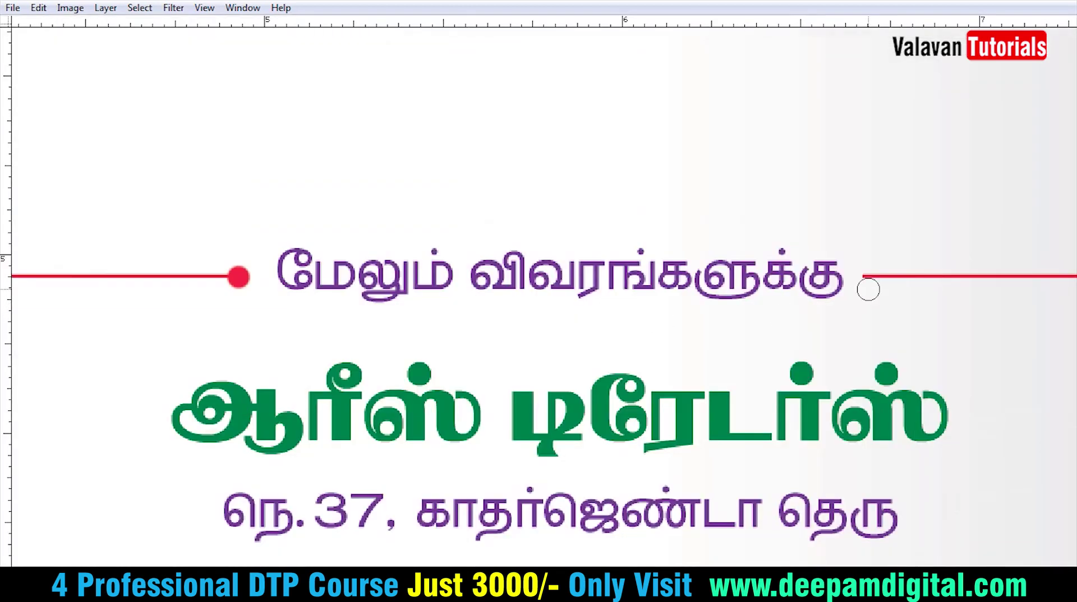
{"action": "key", "text": "ctrl+0"}
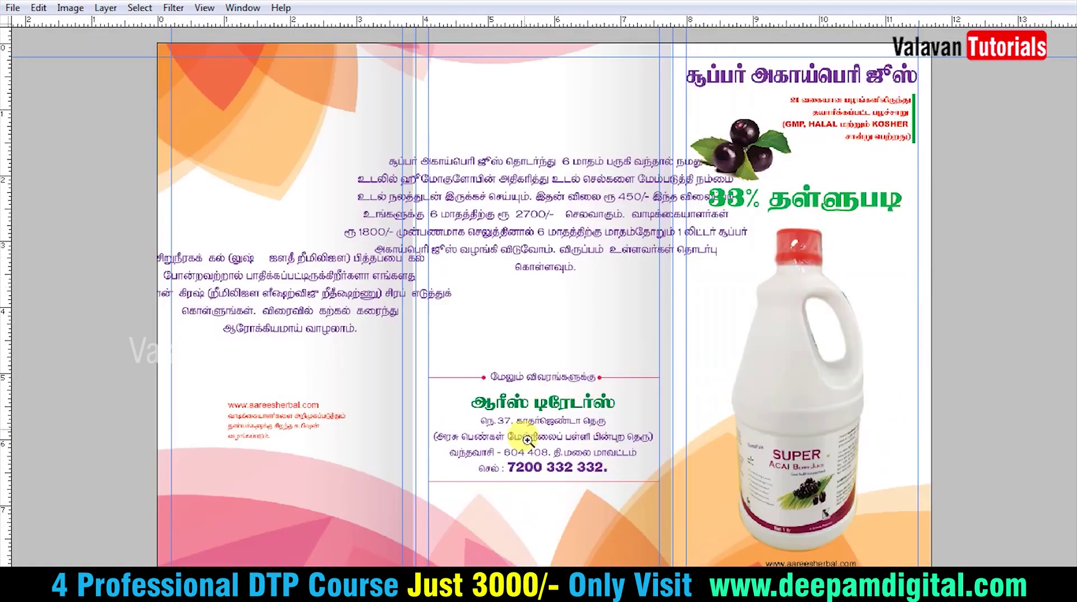
Move the kidney stone paragraph back into the brochure's left panel
{"action": "scroll", "coordinate": [336, 293], "scroll_direction": "up", "scroll_amount": 3}
{"action": "key", "text": "ctrl+semicolon"}
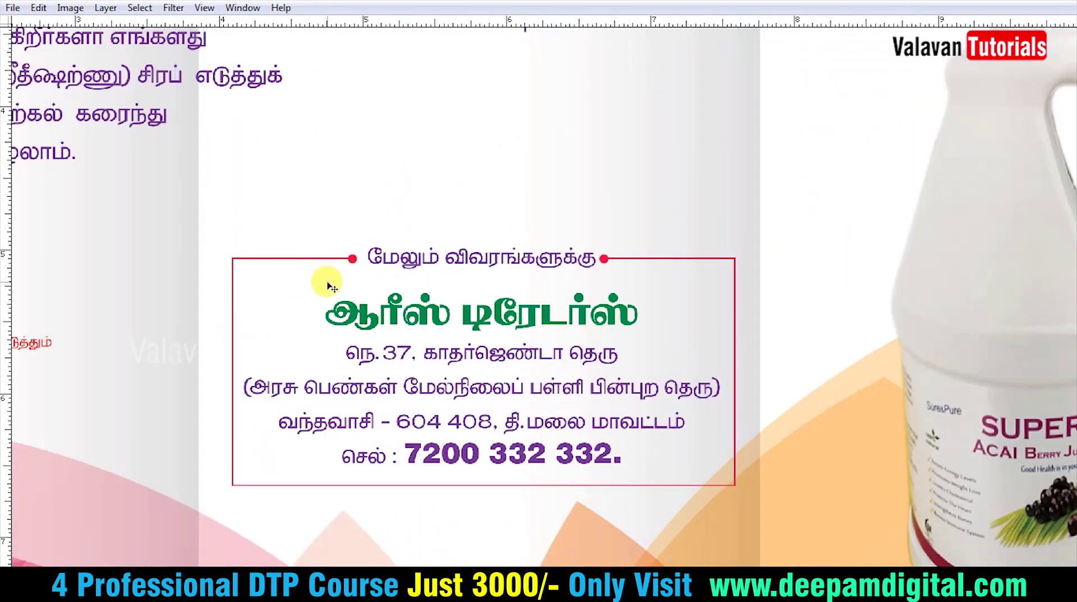
{"action": "key", "text": "ctrl+semicolon"}
{"action": "key", "text": "ctrl+0"}
{"action": "key", "text": "Tab"}
{"action": "key", "text": "Tab"}
{"action": "key", "text": "ctrl+plus"}
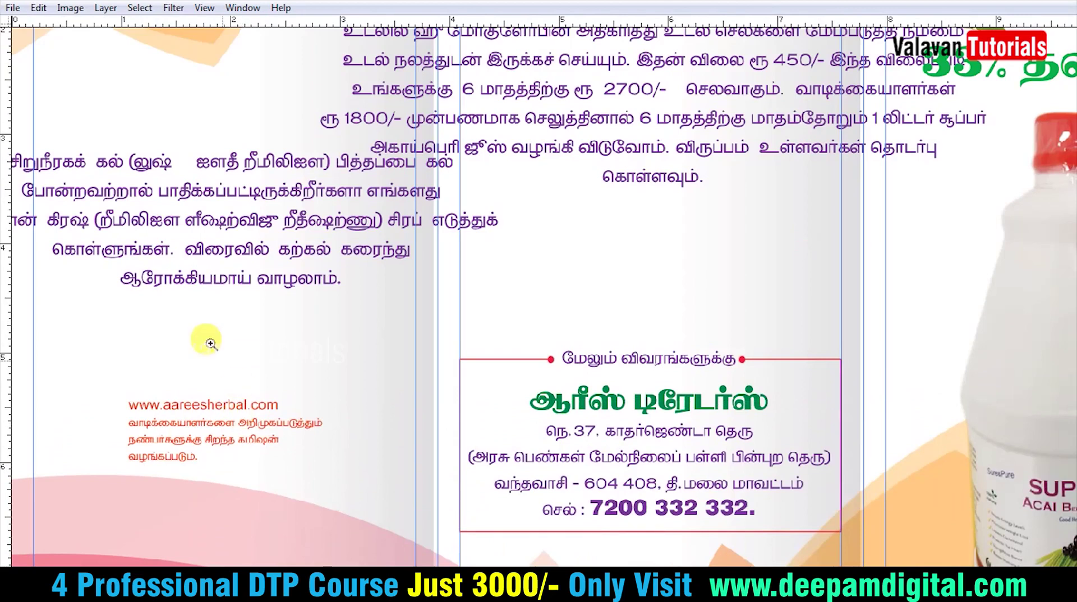
{"action": "right_click", "coordinate": [203, 337]}
{"action": "left_click", "coordinate": [252, 345]}
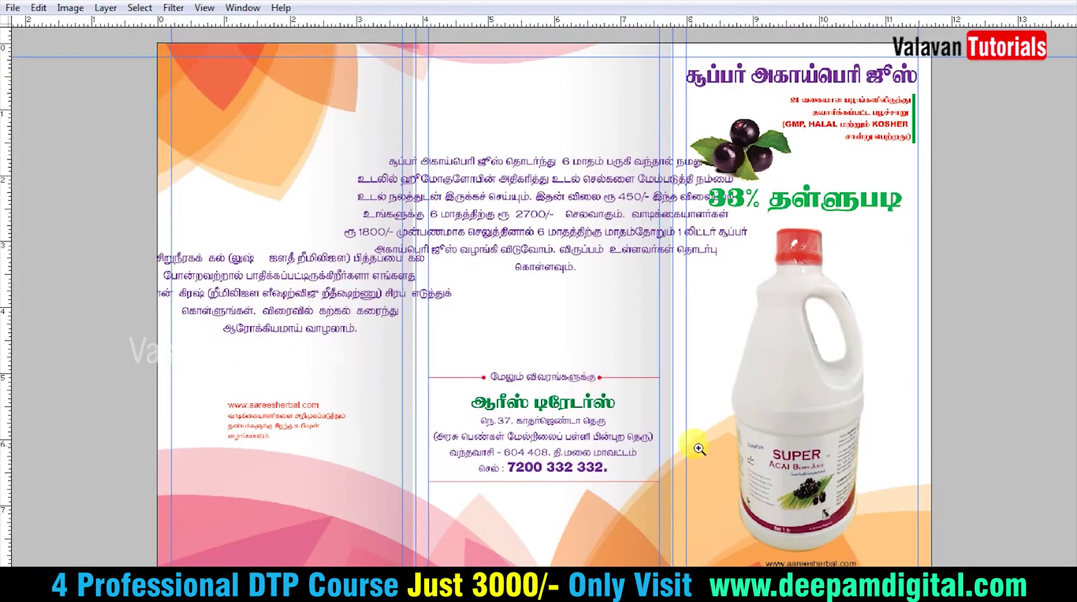
{"action": "left_click", "coordinate": [697, 446]}
{"action": "left_click_drag", "start_coordinate": [216, 192], "coordinate": [211, 9]}
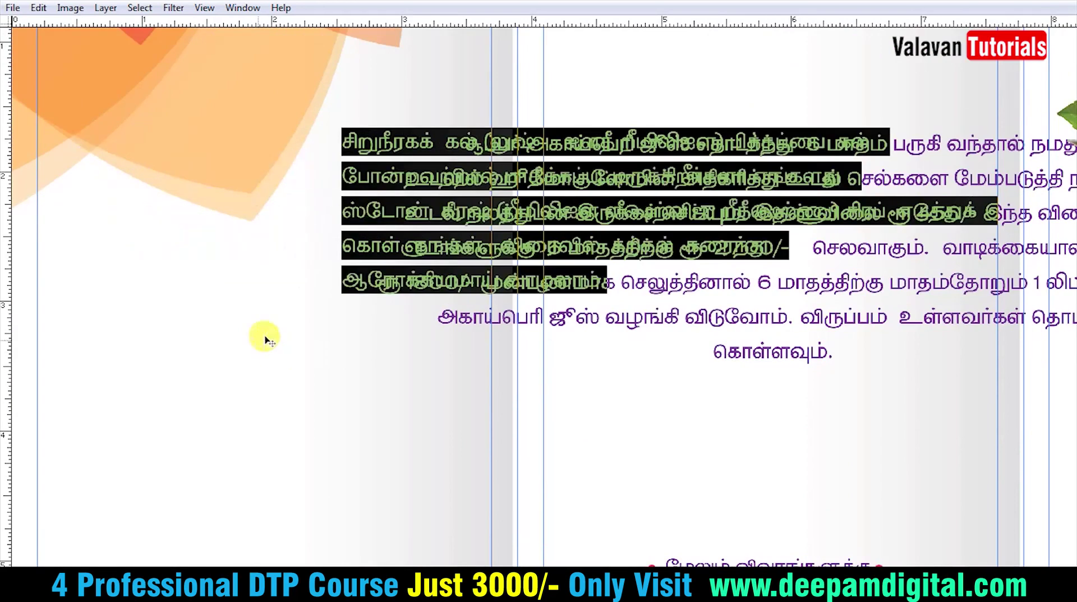
{"action": "left_click_drag", "start_coordinate": [598, 88], "coordinate": [311, 206]}
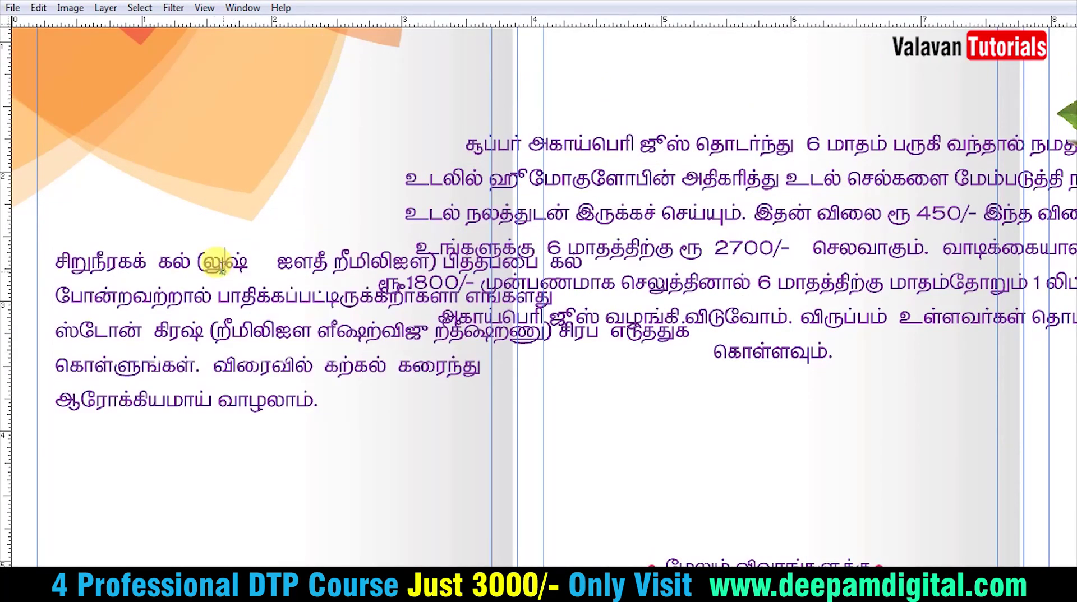
Set the left paragraph's font to RGB_0045 in the Character settings
{"action": "left_click_drag", "start_coordinate": [196, 262], "coordinate": [438, 262]}
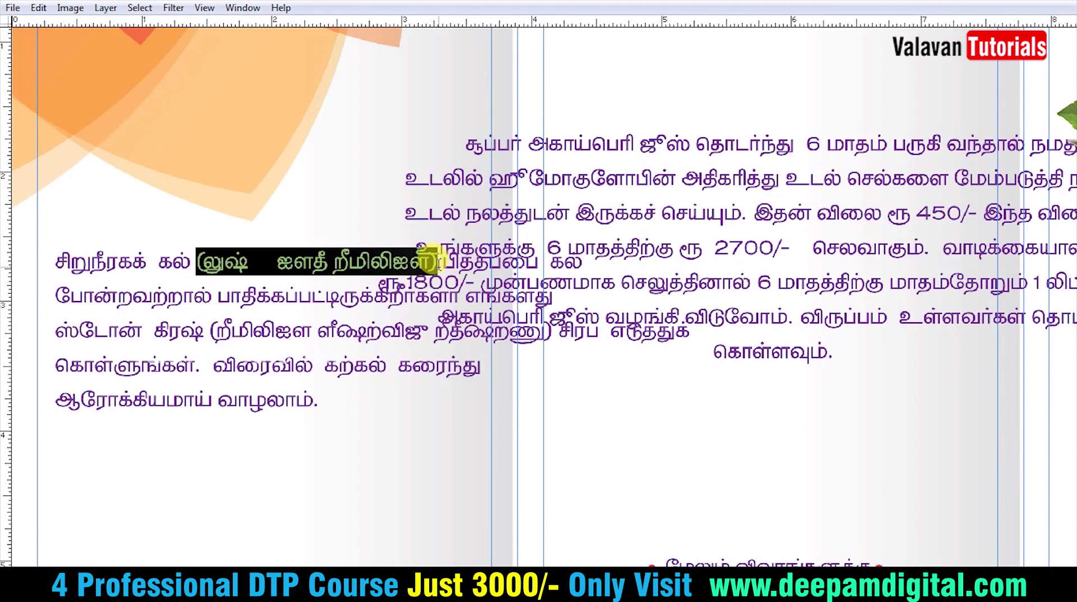
{"action": "key", "text": "ctrl+t"}
{"action": "key", "text": "ctrl+a"}
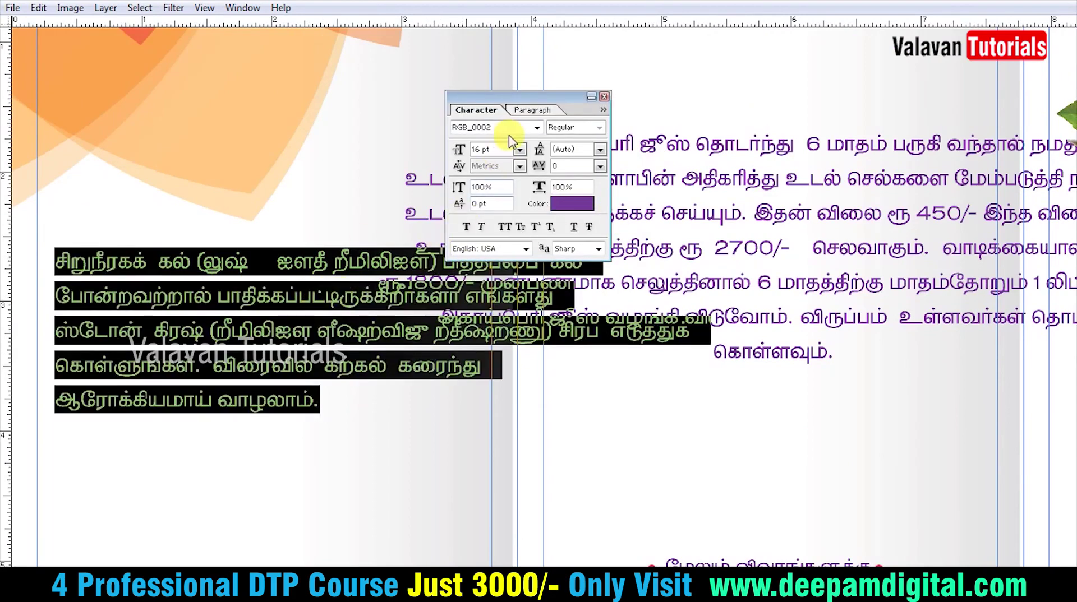
{"action": "key", "text": "Down"}
{"action": "key", "text": "Down"}
{"action": "key", "text": "Down"}
{"action": "key", "text": "Down"}
{"action": "key", "text": "ctrl+Return"}
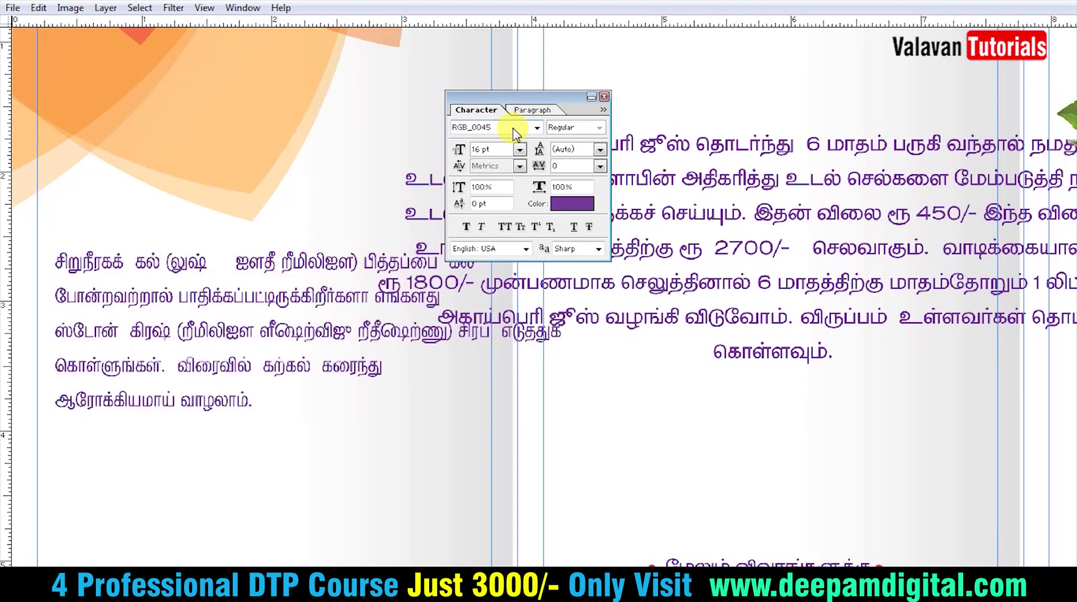
Enlarge and nudge the paragraph's text box, then select its bracketed English terms
{"action": "key", "text": "Tab"}
{"action": "key", "text": "ctrl+t"}
{"action": "left_click_drag", "start_coordinate": [561, 409], "coordinate": [599, 423]}
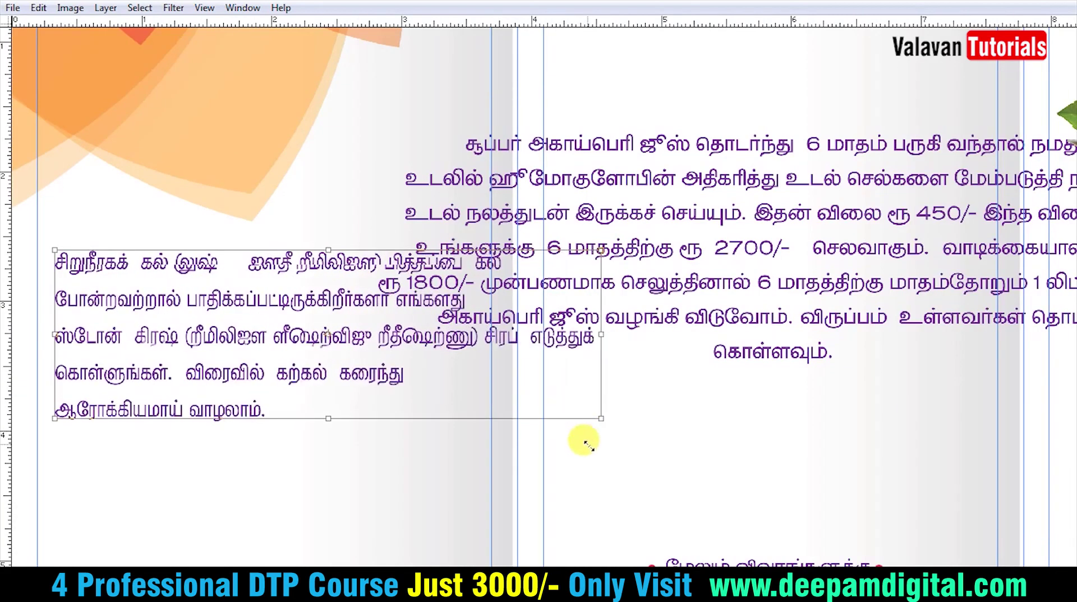
{"action": "left_click_drag", "start_coordinate": [281, 318], "coordinate": [275, 327]}
{"action": "key", "text": "Return"}
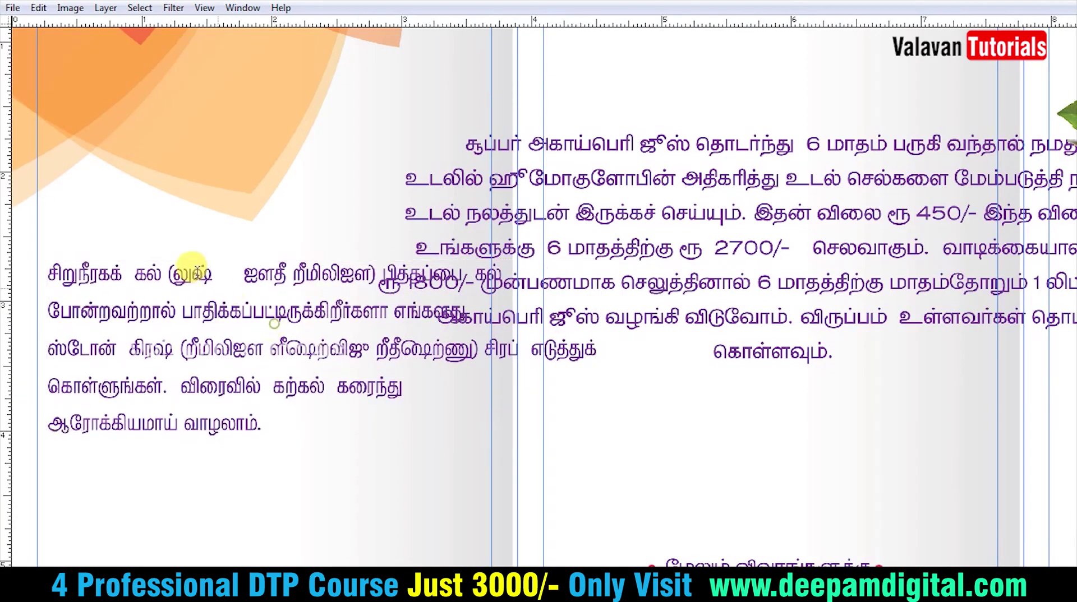
{"action": "left_click_drag", "start_coordinate": [162, 273], "coordinate": [374, 274]}
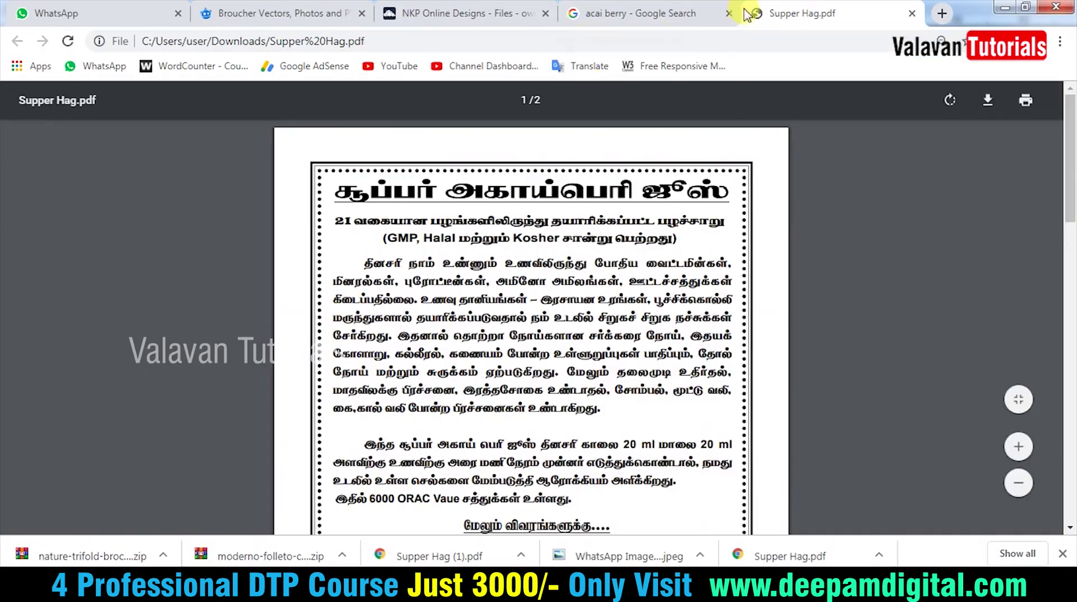
Scroll the Supper Hag PDF to the contact block and open the aareesherbal.com link
{"action": "scroll", "coordinate": [583, 370], "scroll_direction": "down", "scroll_amount": 6}
{"action": "scroll", "coordinate": [577, 385], "scroll_direction": "down", "scroll_amount": 1}
{"action": "scroll", "coordinate": [548, 293], "scroll_direction": "up", "scroll_amount": 2}
{"action": "left_click", "coordinate": [526, 273]}
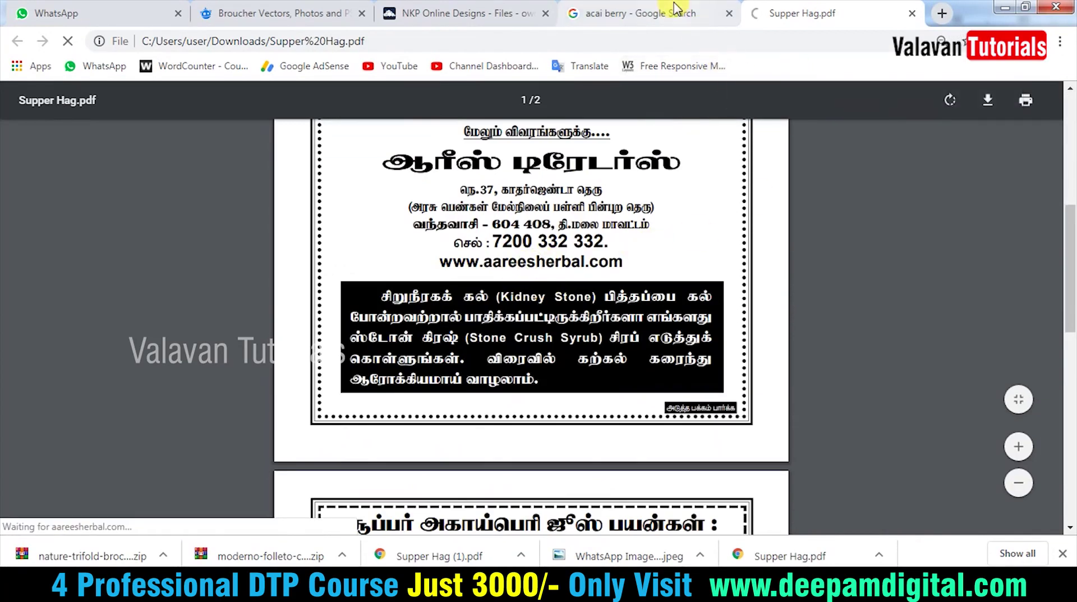
Scroll down the aareesherbal.com site to its product sections
{"action": "scroll", "coordinate": [258, 258], "scroll_direction": "down", "scroll_amount": 1}
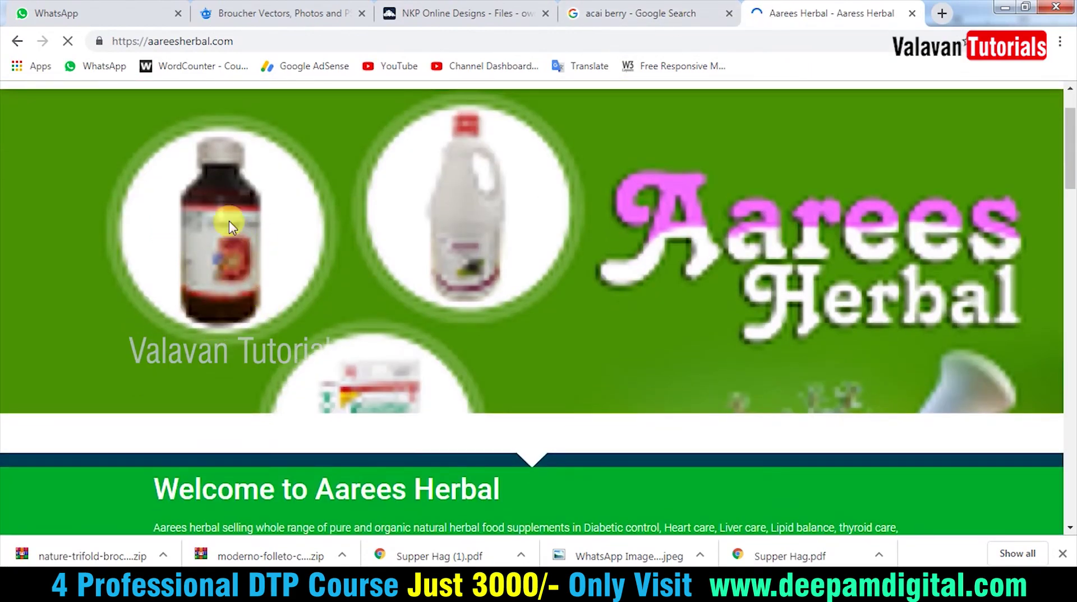
{"action": "scroll", "coordinate": [336, 269], "scroll_direction": "down", "scroll_amount": 4}
{"action": "scroll", "coordinate": [423, 313], "scroll_direction": "down", "scroll_amount": 3}
{"action": "scroll", "coordinate": [446, 325], "scroll_direction": "down", "scroll_amount": 5}
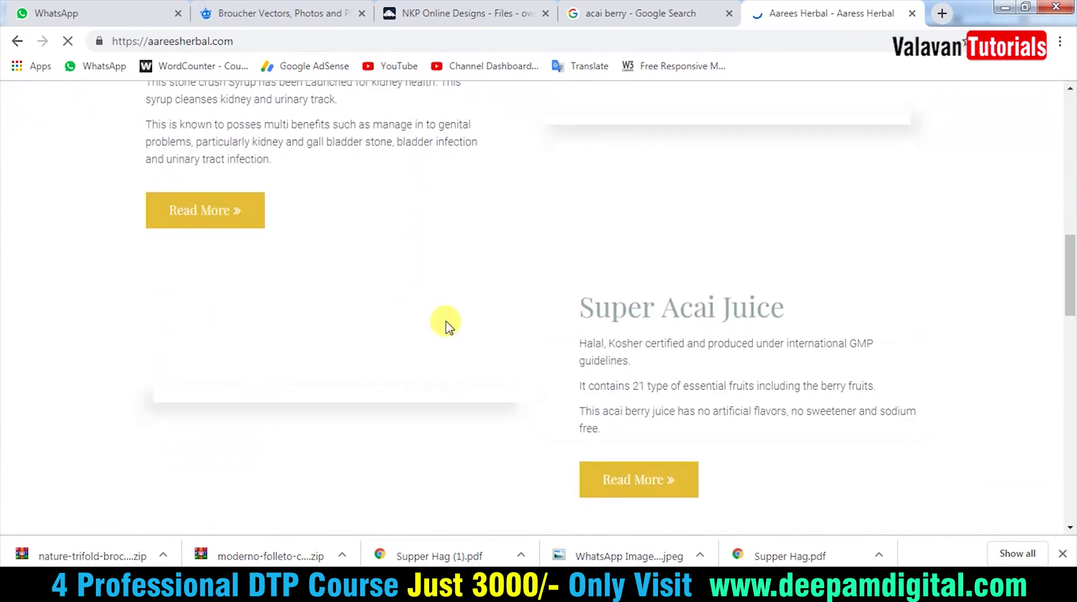
{"action": "scroll", "coordinate": [654, 314], "scroll_direction": "down", "scroll_amount": 2}
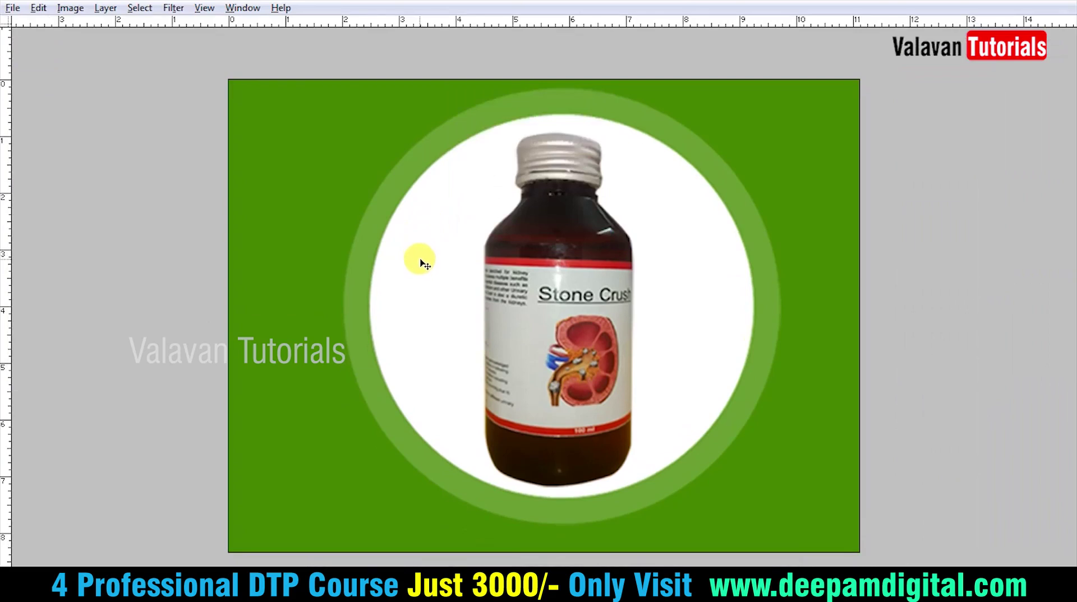
Select the Stone Crush bottle with an elliptical marquee and paste it into the left panel
{"action": "key", "text": "Tab"}
{"action": "left_click", "coordinate": [188, 29]}
{"action": "key", "text": "Tab"}
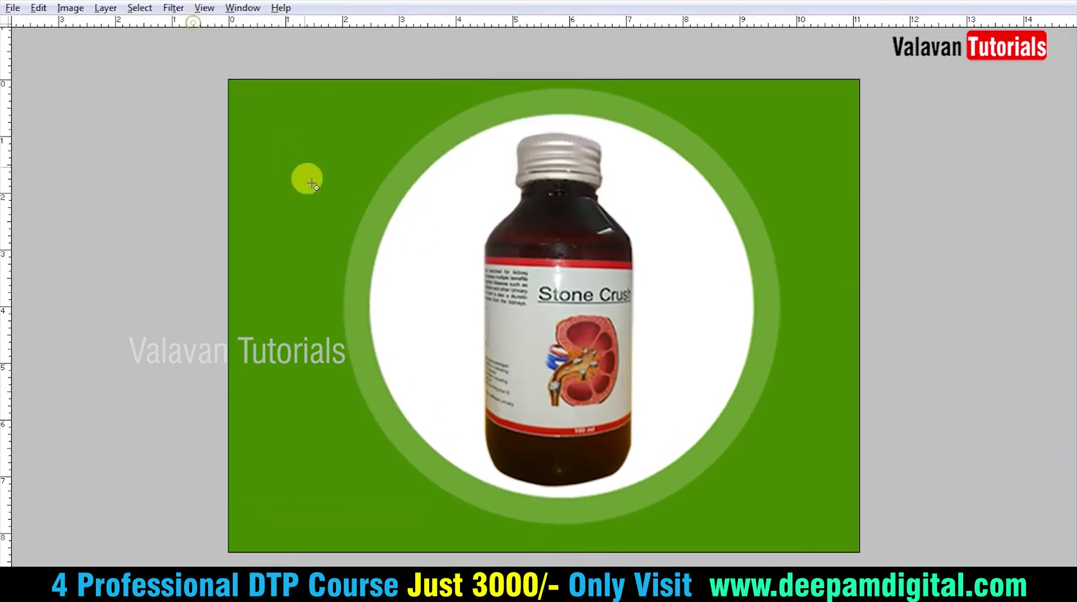
{"action": "mouse_move", "coordinate": [388, 150]}
{"action": "left_mouse_down"}
{"action": "mouse_move", "coordinate": [807, 502]}
{"action": "mouse_move", "coordinate": [777, 503]}
{"action": "left_mouse_up"}
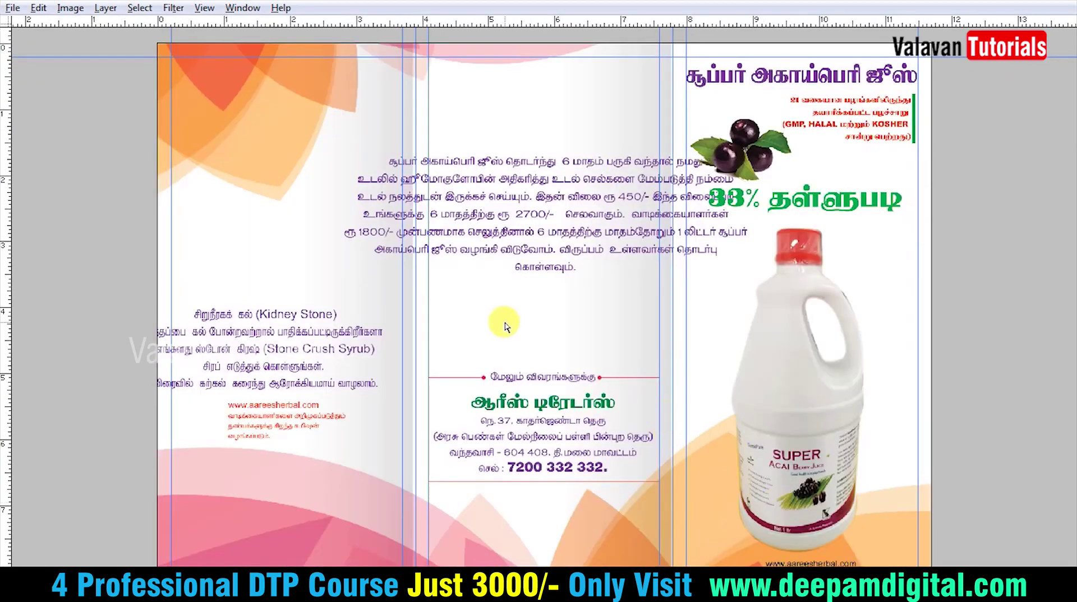
{"action": "key", "text": "ctrl+v"}
{"action": "left_click_drag", "start_coordinate": [504, 326], "coordinate": [244, 274]}
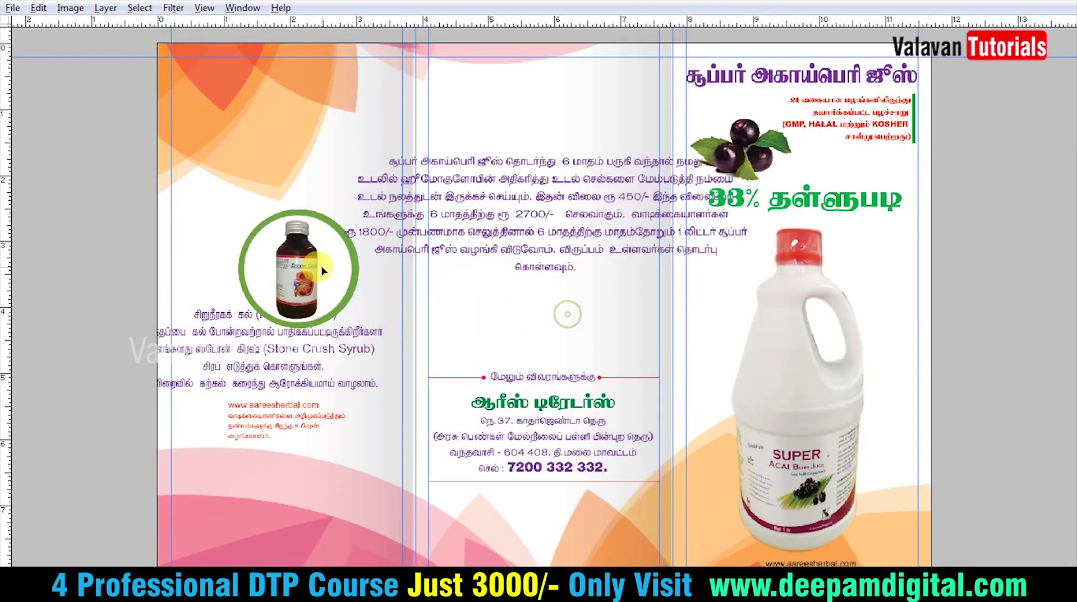
Place the bottle above the Kidney Stone text and resize it to fit the left panel
{"action": "key", "text": "ctrl+plus"}
{"action": "left_click_drag", "start_coordinate": [342, 280], "coordinate": [320, 168]}
{"action": "key", "text": "ctrl+minus"}
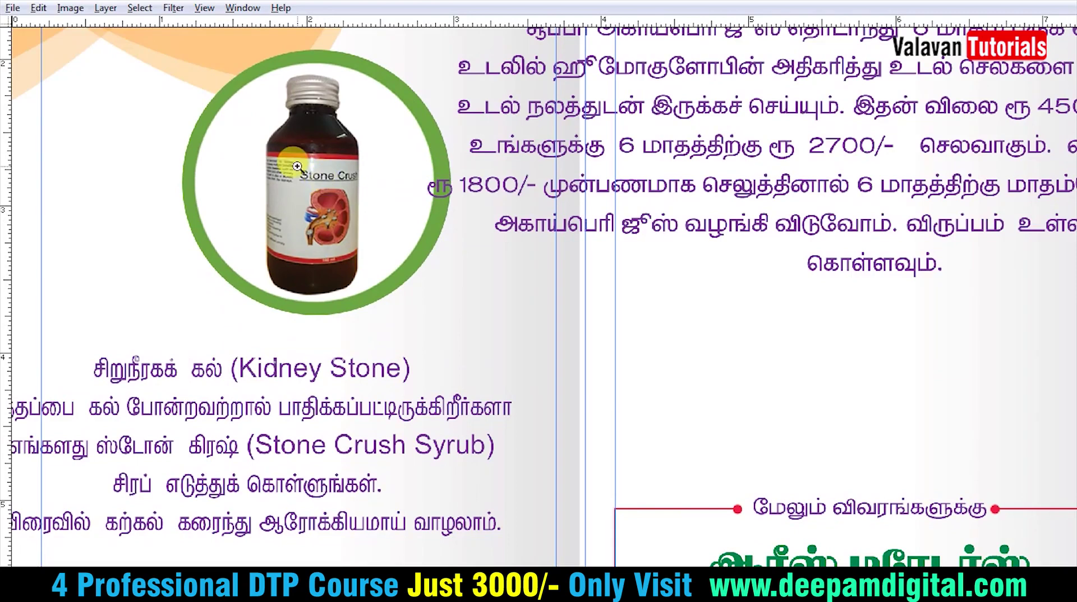
{"action": "key", "text": "ctrl+0"}
{"action": "left_click", "coordinate": [337, 164]}
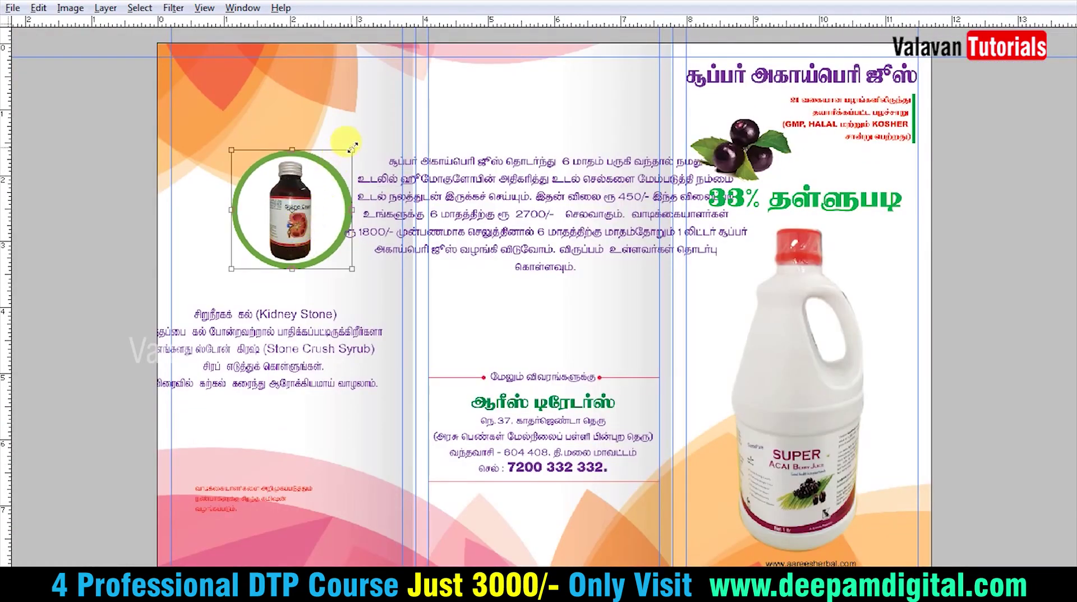
{"action": "left_click_drag", "start_coordinate": [352, 147], "coordinate": [367, 140]}
Move the Tamil offer paragraph up and to the right
{"action": "key", "text": "ctrl+plus"}
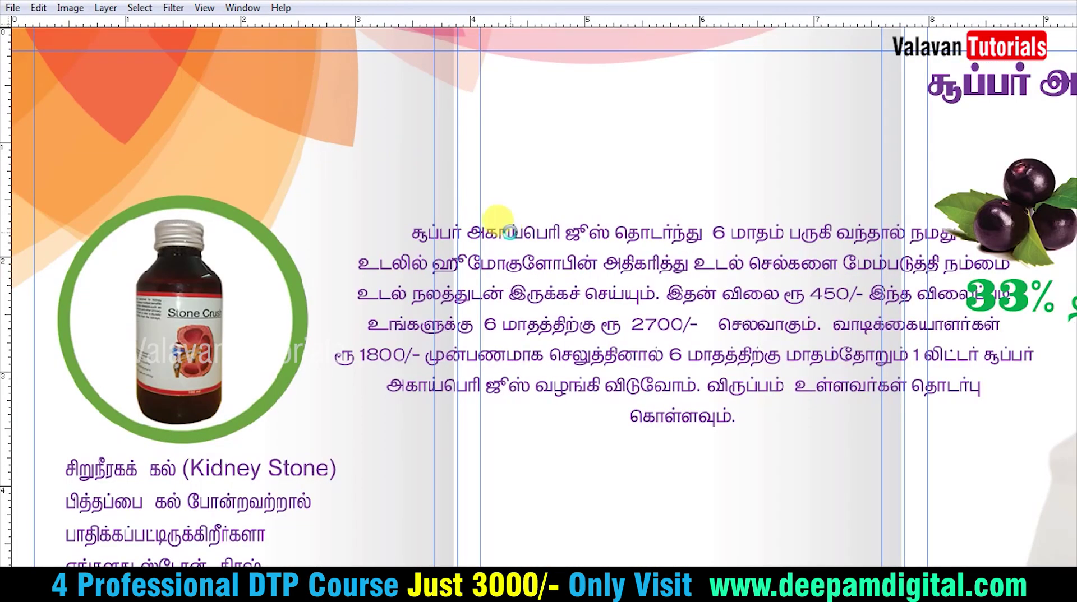
{"action": "key", "text": "ctrl+0"}
{"action": "key", "text": "Tab"}
{"action": "key", "text": "Tab"}
{"action": "left_click", "coordinate": [180, 125]}
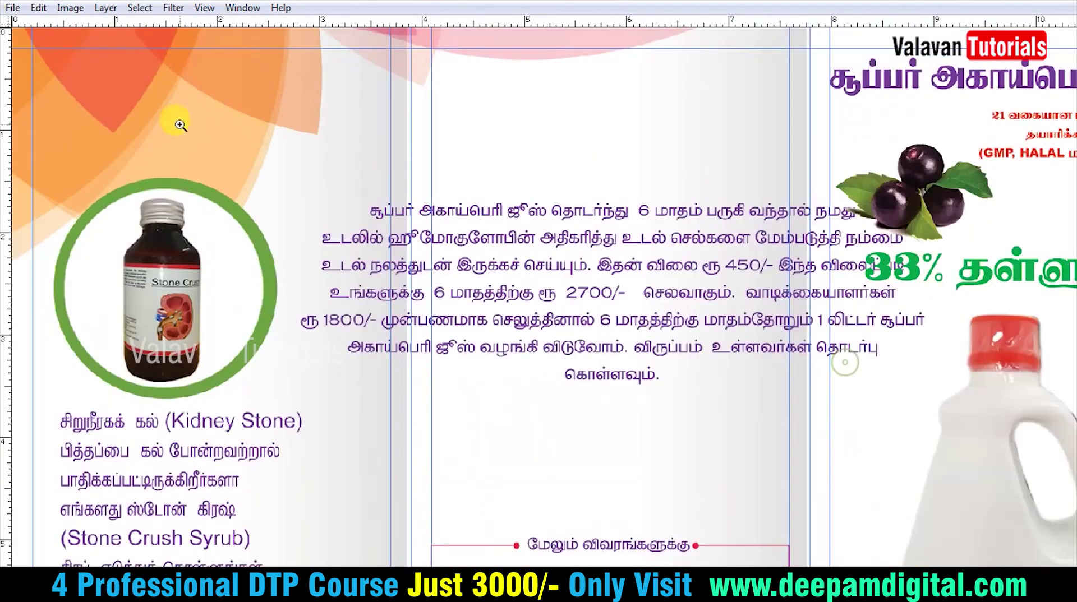
{"action": "left_click_drag", "start_coordinate": [494, 209], "coordinate": [564, 100]}
Left-align all the text of the Tamil offer paragraph
{"action": "double_click", "coordinate": [578, 102]}
{"action": "key", "text": "ctrl+a"}
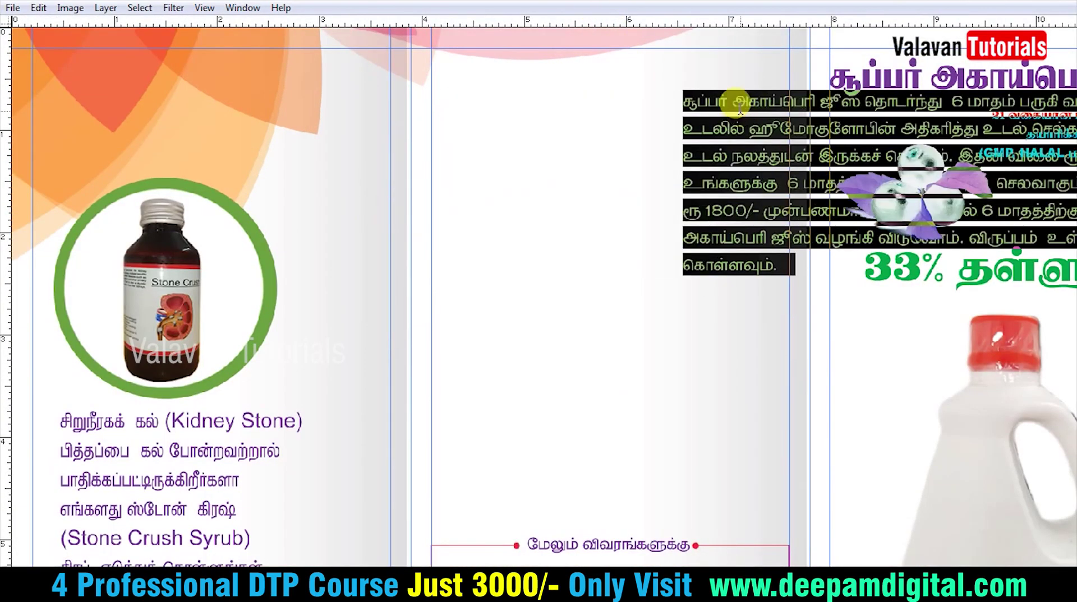
{"action": "key", "text": "ctrl+shift+l"}
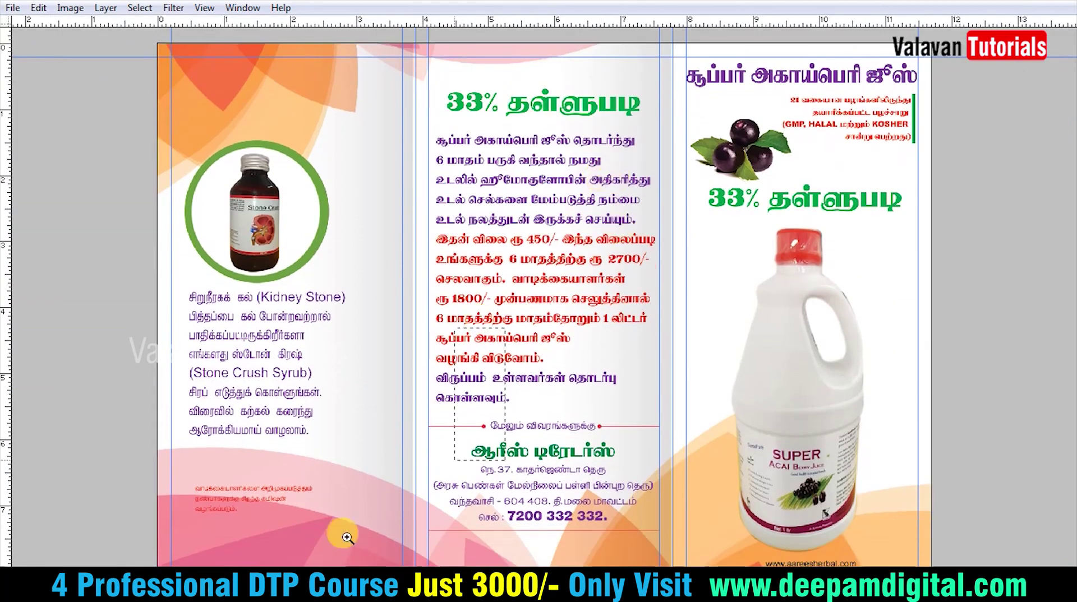
{"action": "scroll", "coordinate": [278, 555], "scroll_direction": "up", "scroll_amount": 1}
Enlarge the red commission note about 1.7 times and move it up and right
{"action": "left_click", "coordinate": [306, 387]}
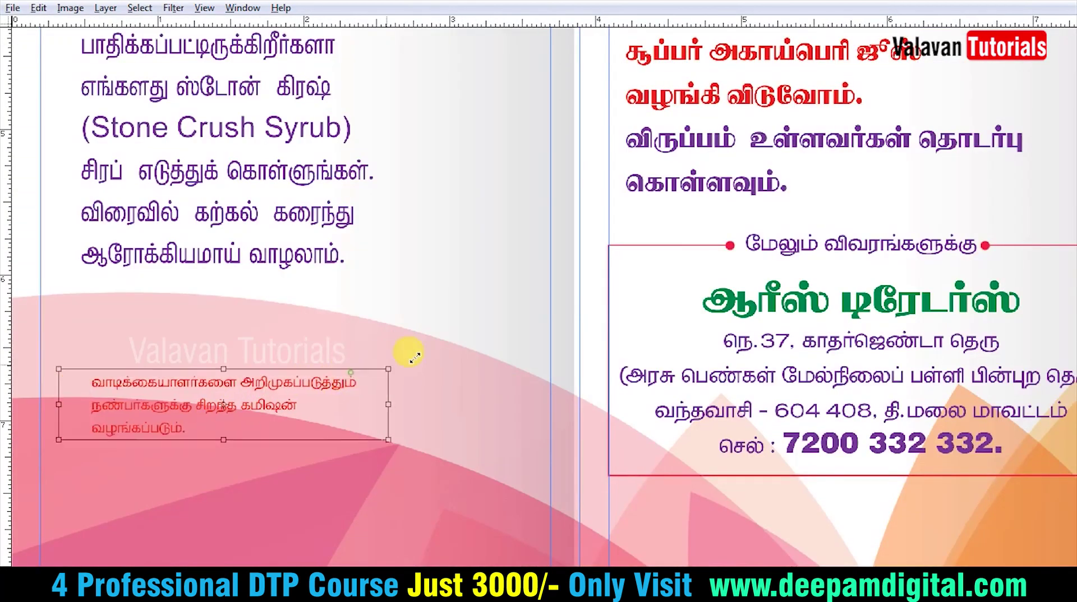
{"action": "key", "text": "ctrl+shift+period"}
{"action": "key", "text": "ctrl+shift+period"}
{"action": "left_click_drag", "start_coordinate": [182, 396], "coordinate": [258, 356]}
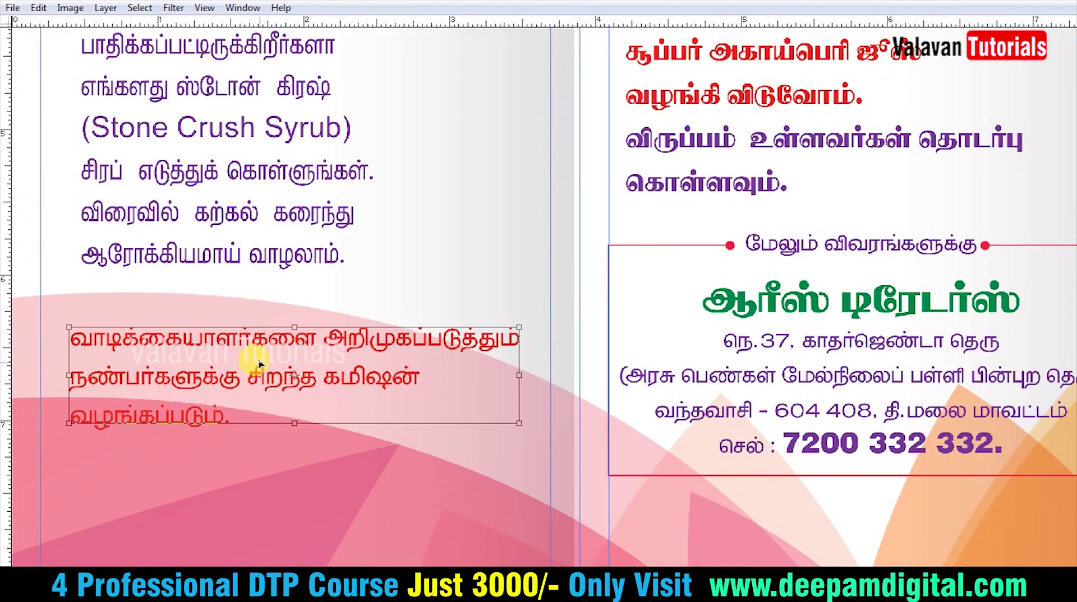
{"action": "left_click_drag", "start_coordinate": [196, 396], "coordinate": [404, 431]}
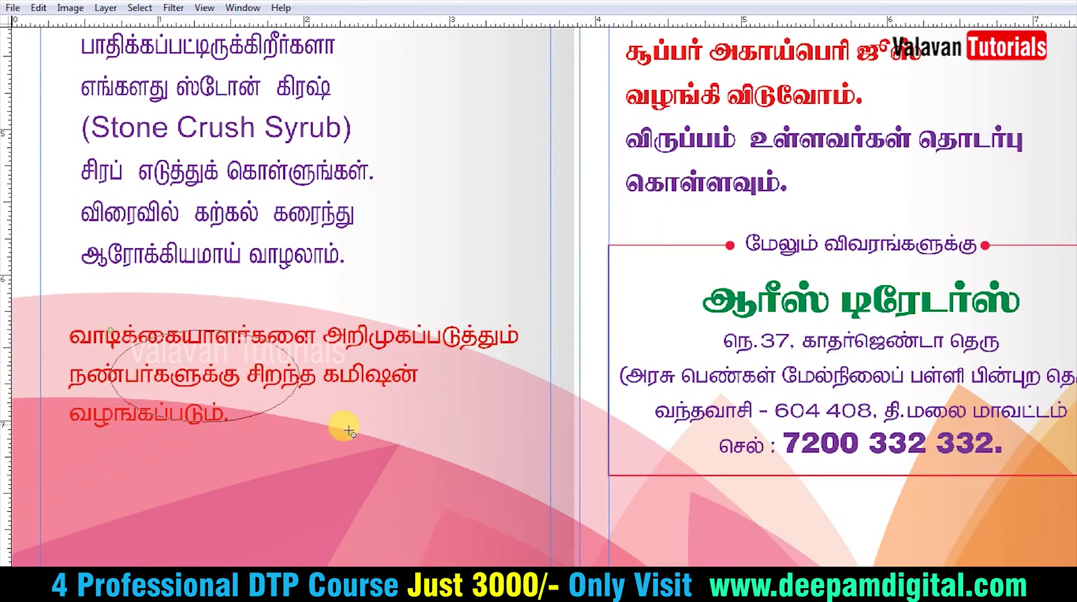
{"action": "left_click", "coordinate": [405, 431]}
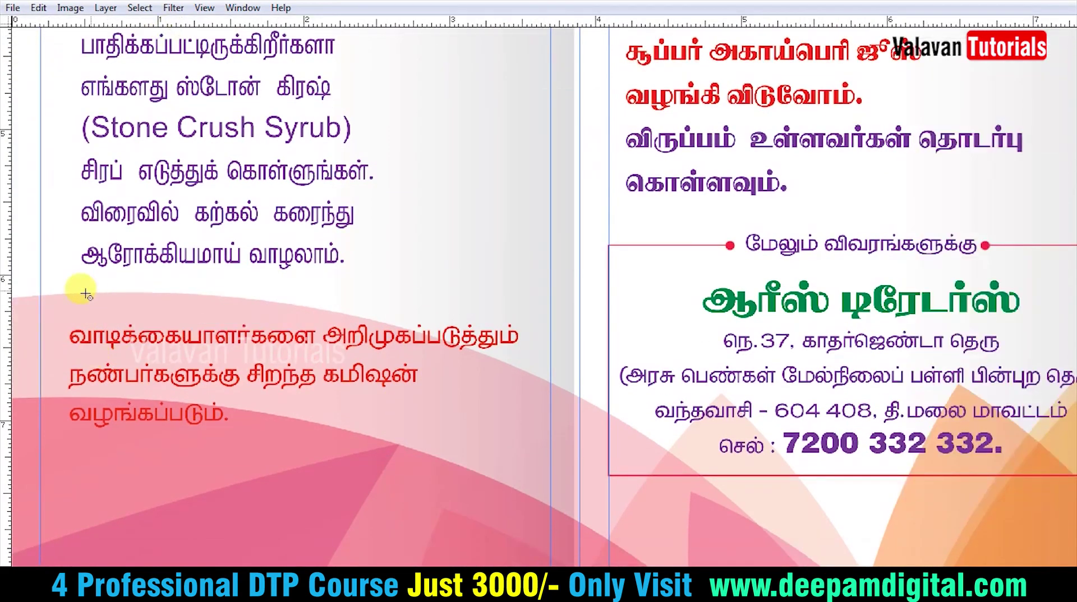
Fill a rectangle behind the note on a new layer with semi-transparent red
{"action": "mouse_move", "coordinate": [52, 303]}
{"action": "left_mouse_down"}
{"action": "mouse_move", "coordinate": [537, 420]}
{"action": "mouse_move", "coordinate": [531, 435]}
{"action": "left_mouse_up"}
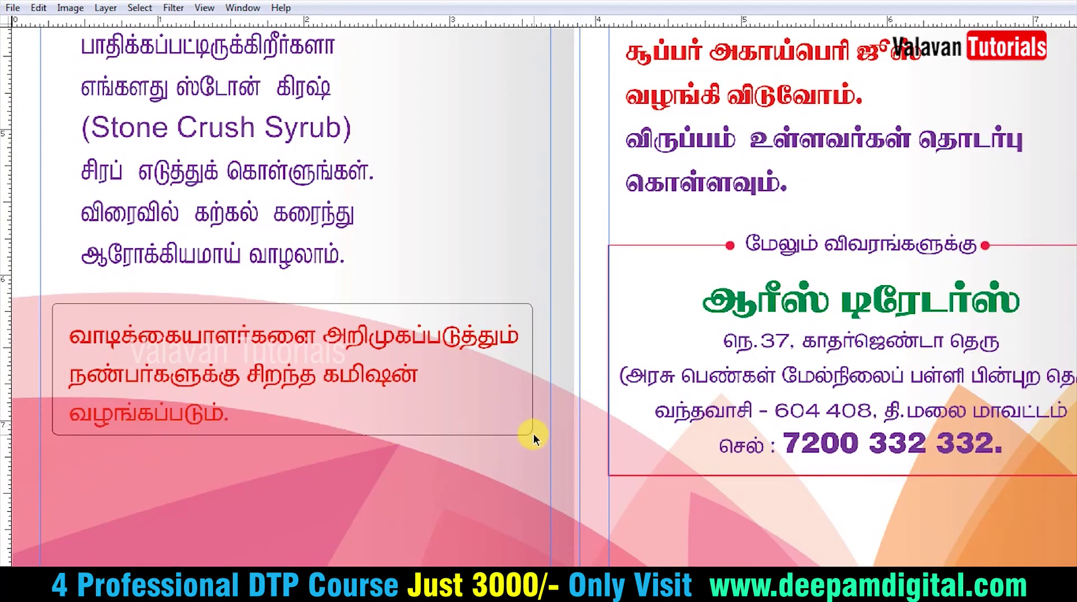
{"action": "key", "text": "ctrl+shift+n"}
{"action": "key", "text": "Return"}
{"action": "key", "text": "alt+BackSpace"}
{"action": "key", "text": "ctrl+z"}
{"action": "key", "text": "ctrl+z"}
{"action": "key", "text": "ctrl+d"}
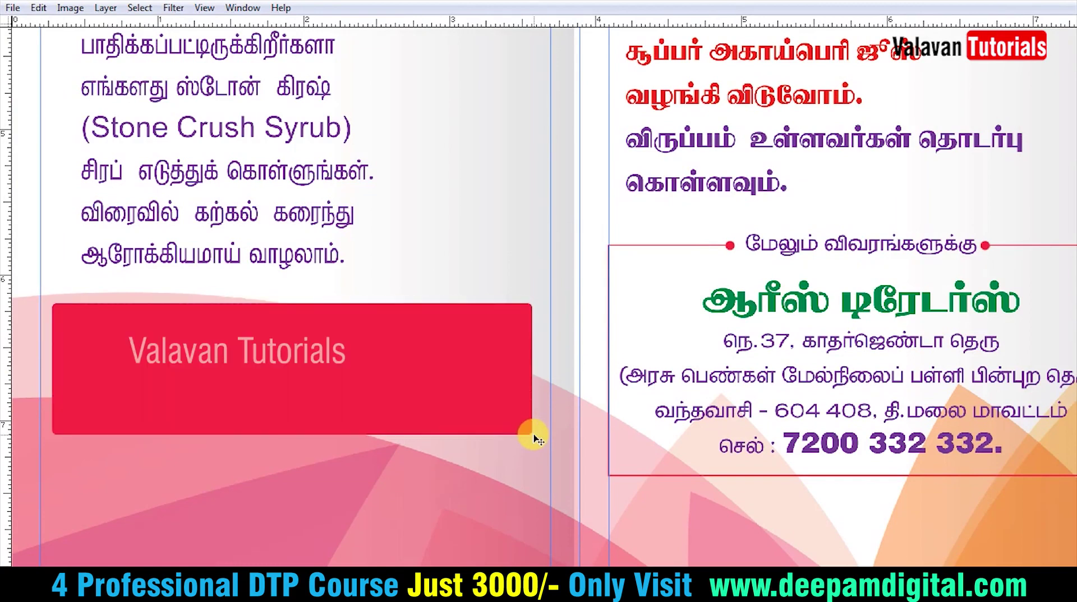
{"action": "key", "text": "5"}
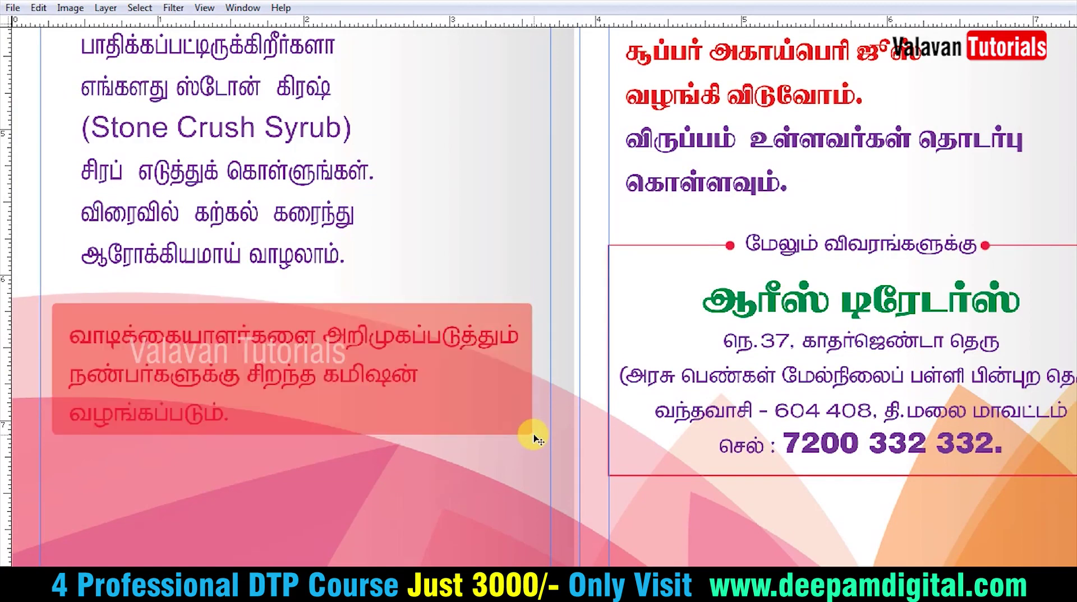
Shift the box's hue to yellow and place the red note text above it
{"action": "key", "text": "ctrl+u"}
{"action": "left_click_drag", "start_coordinate": [331, 193], "coordinate": [788, 222]}
{"action": "left_click_drag", "start_coordinate": [745, 287], "coordinate": [799, 290]}
{"action": "key", "text": "Return"}
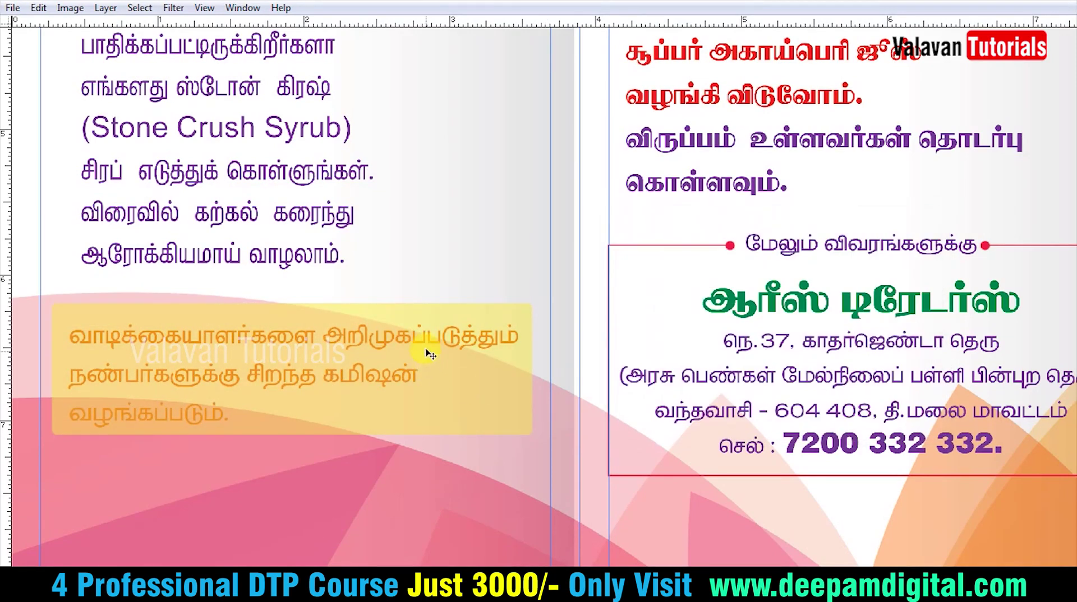
{"action": "key", "text": "ctrl+bracketleft"}
{"action": "key", "text": "Up"}
{"action": "key", "text": "Up"}
Give the note text a white stroke outline
{"action": "left_click", "coordinate": [105, 8]}
{"action": "left_click", "coordinate": [370, 281]}
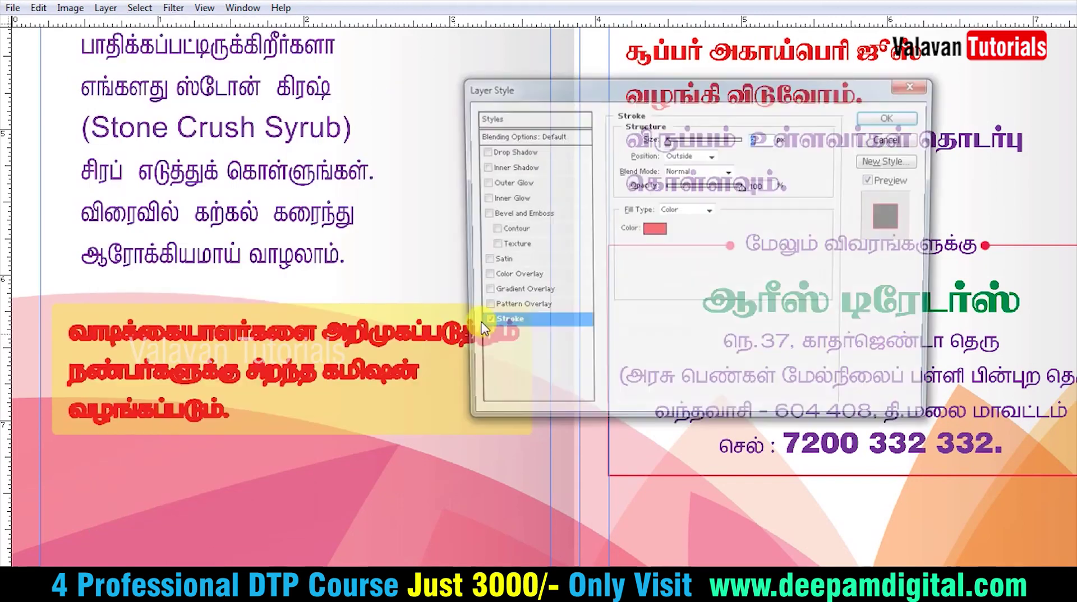
{"action": "left_click", "coordinate": [650, 232]}
{"action": "left_click", "coordinate": [362, 202]}
{"action": "left_click", "coordinate": [691, 191]}
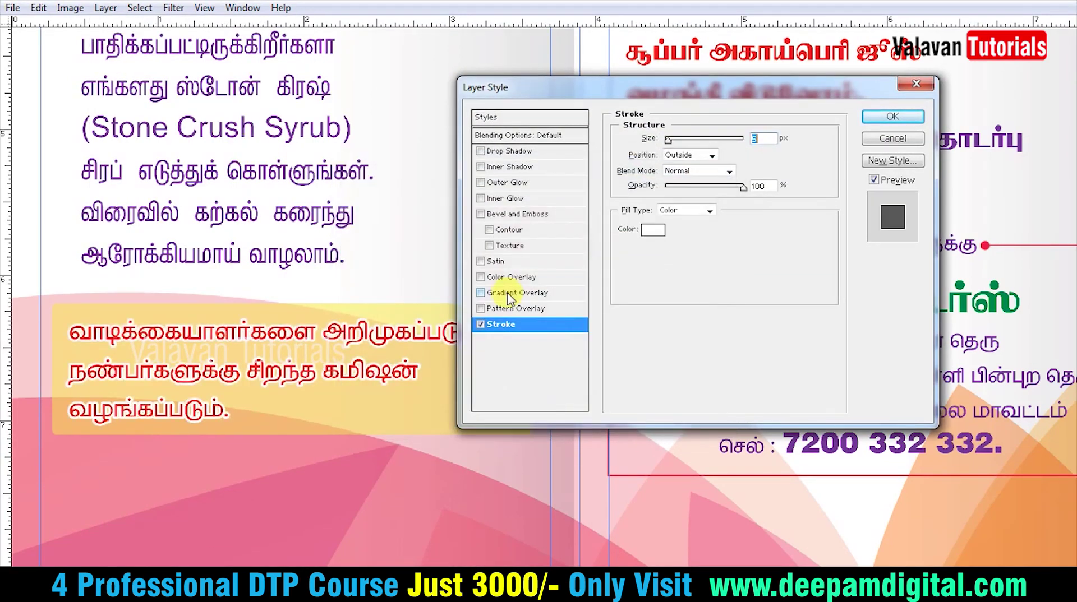
{"action": "left_click", "coordinate": [892, 116]}
Add a drop shadow to the note text
{"action": "left_click", "coordinate": [105, 7]}
{"action": "left_click", "coordinate": [370, 128]}
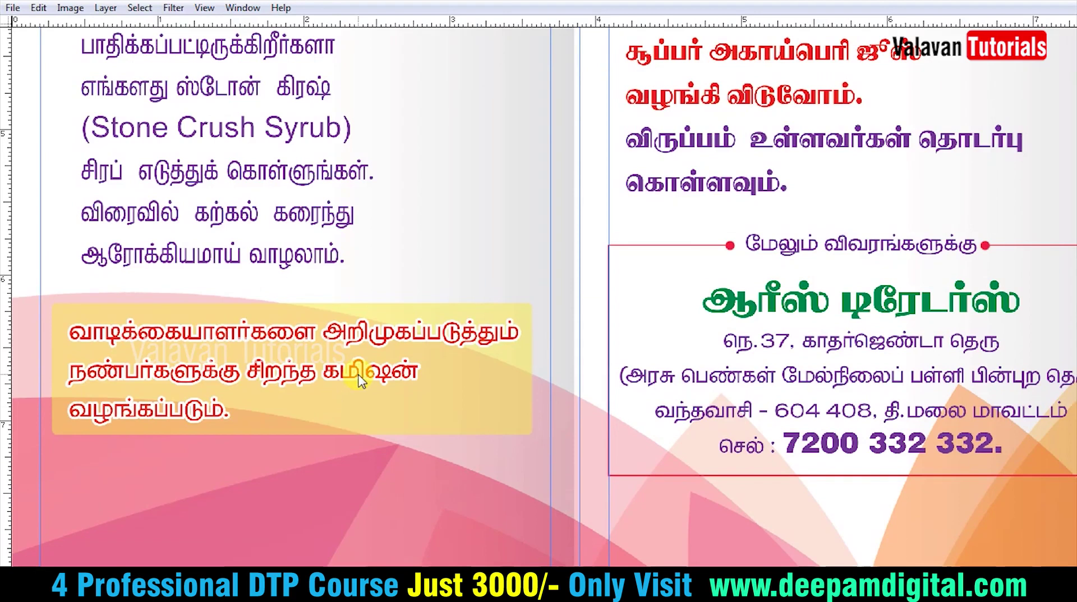
{"action": "left_click_drag", "start_coordinate": [675, 236], "coordinate": [673, 232]}
{"action": "key", "text": "Return"}
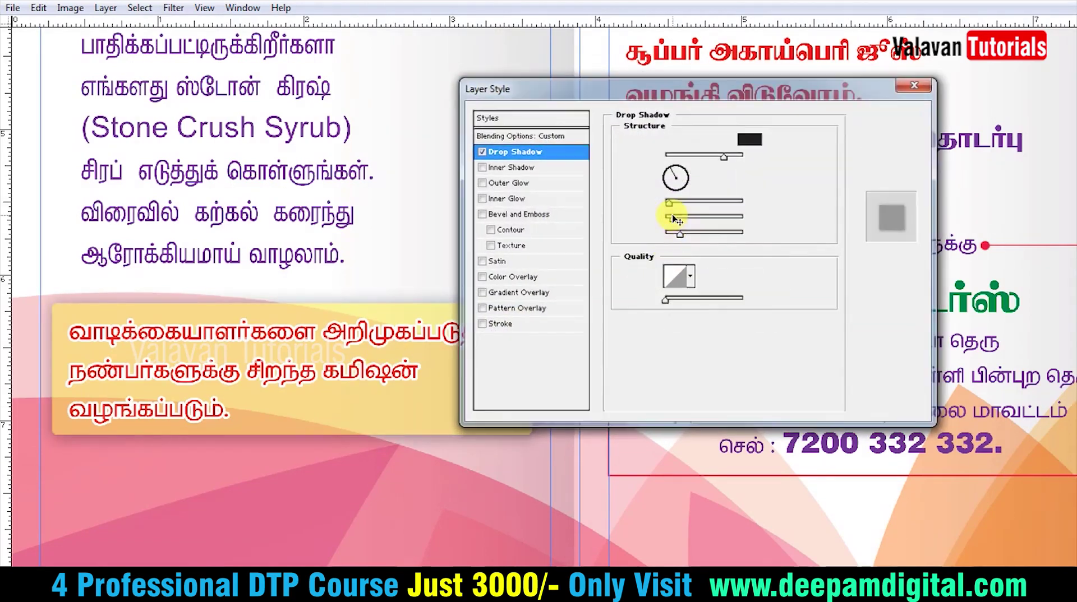
{"action": "key", "text": "ctrl+0"}
{"action": "key", "text": "ctrl+0"}
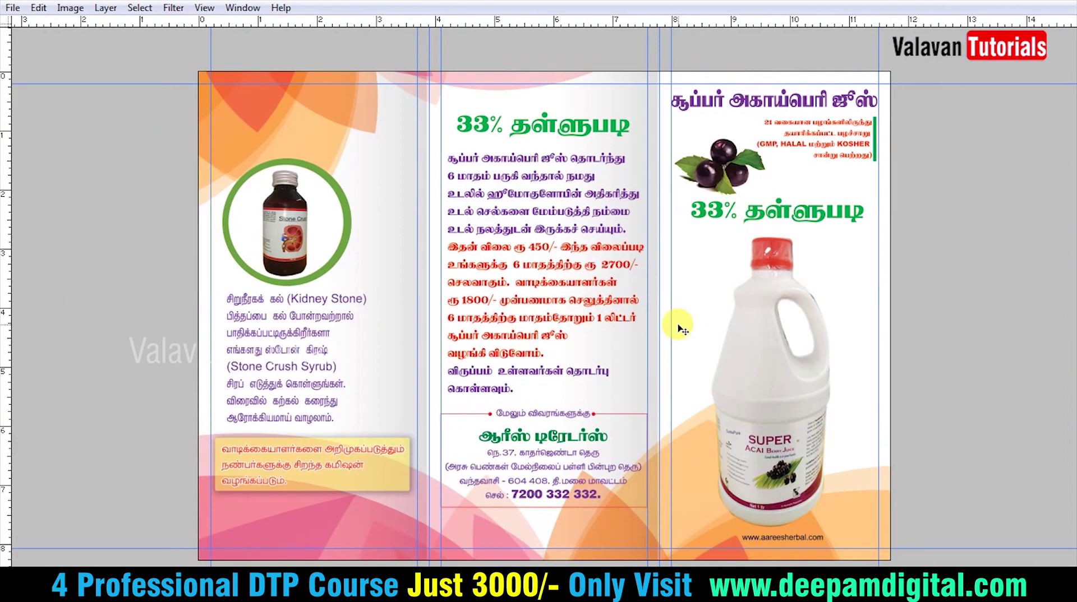
Hide the guides and close the open documents without saving changes
{"action": "key", "text": "ctrl+semicolon"}
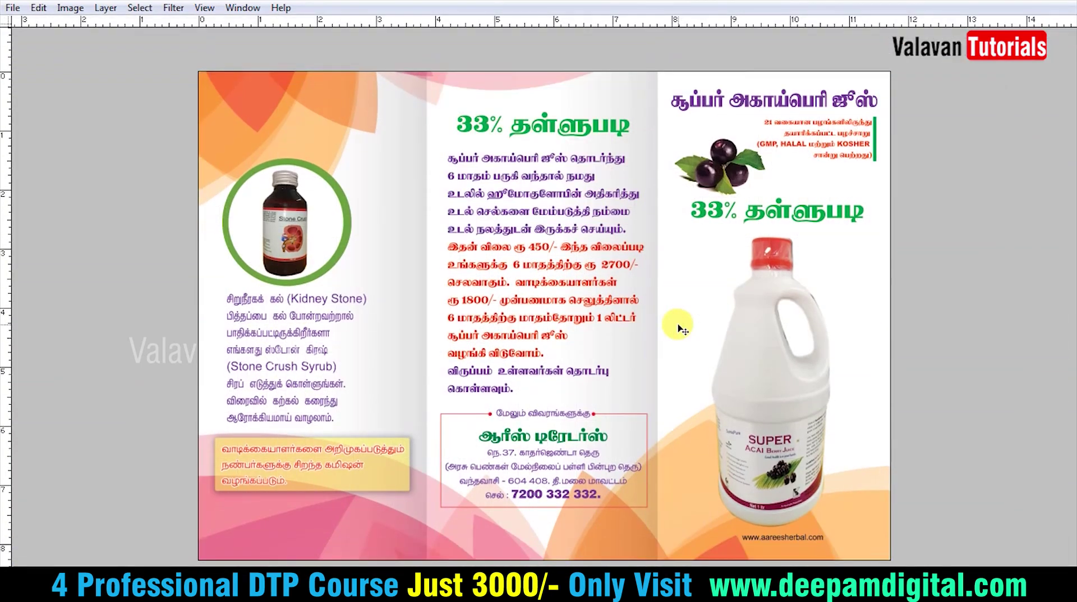
{"action": "key", "text": "ctrl+minus"}
{"action": "key", "text": "ctrl+w"}
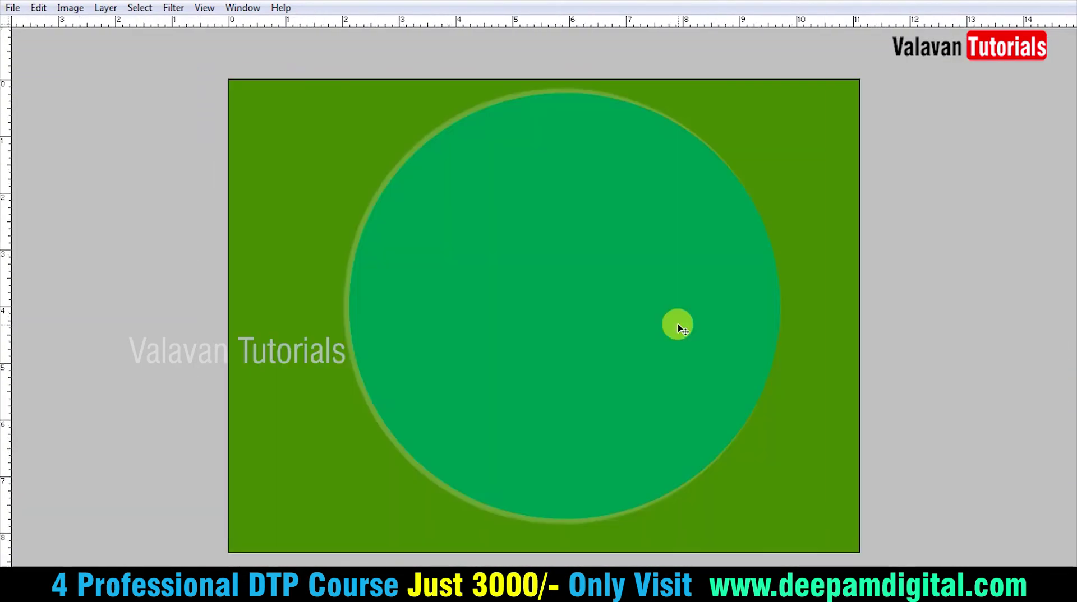
{"action": "key", "text": "ctrl+w"}
{"action": "key", "text": "Return"}
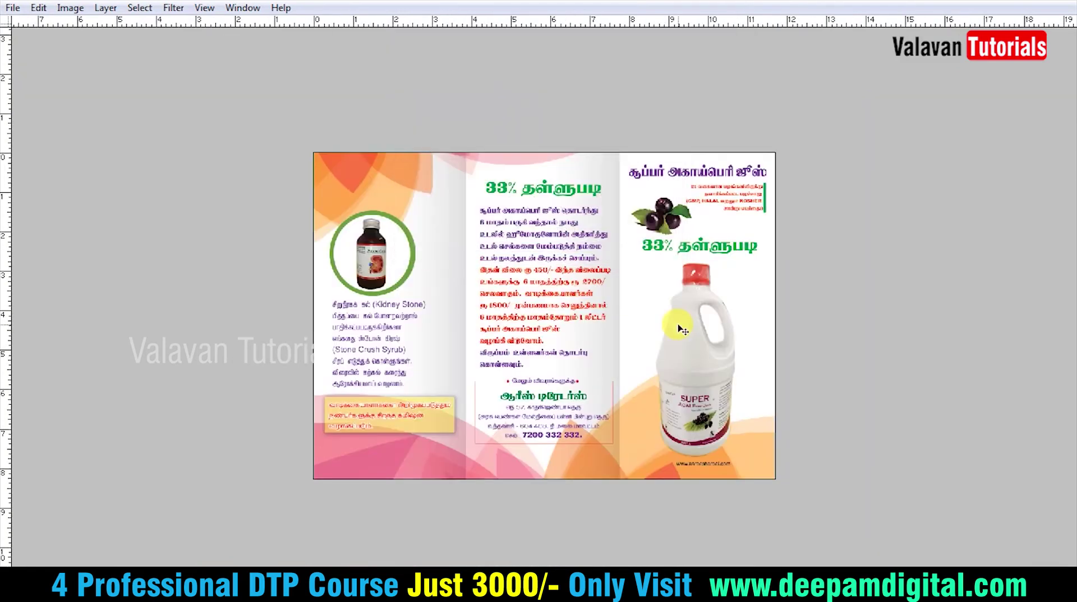
{"action": "key", "text": "f"}
Open the tryfold - 2 brochure file in full-screen view
{"action": "key", "text": "ctrl+o"}
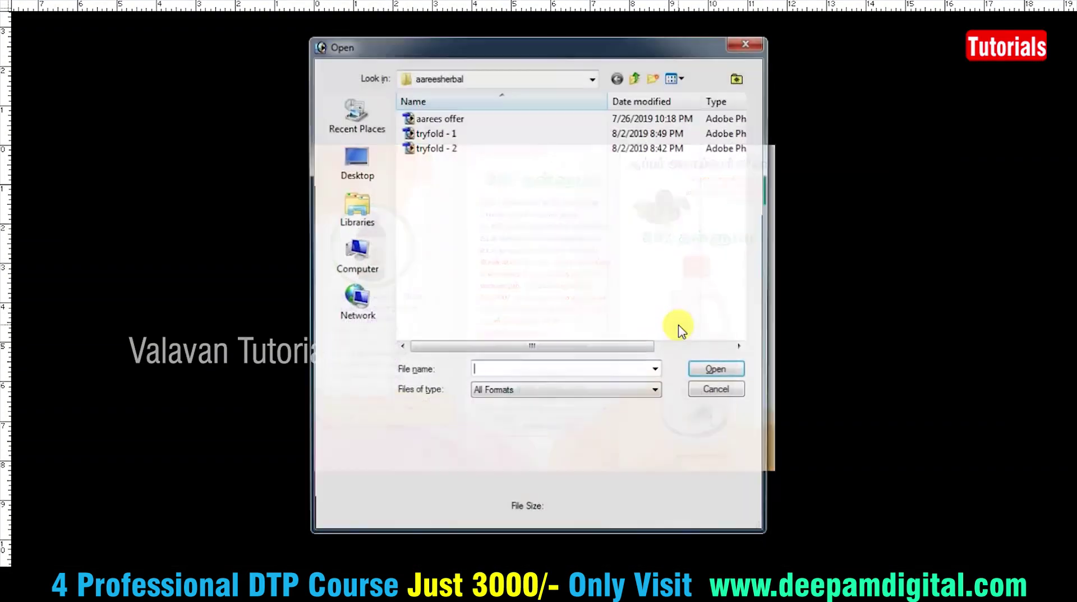
{"action": "double_click", "coordinate": [428, 147]}
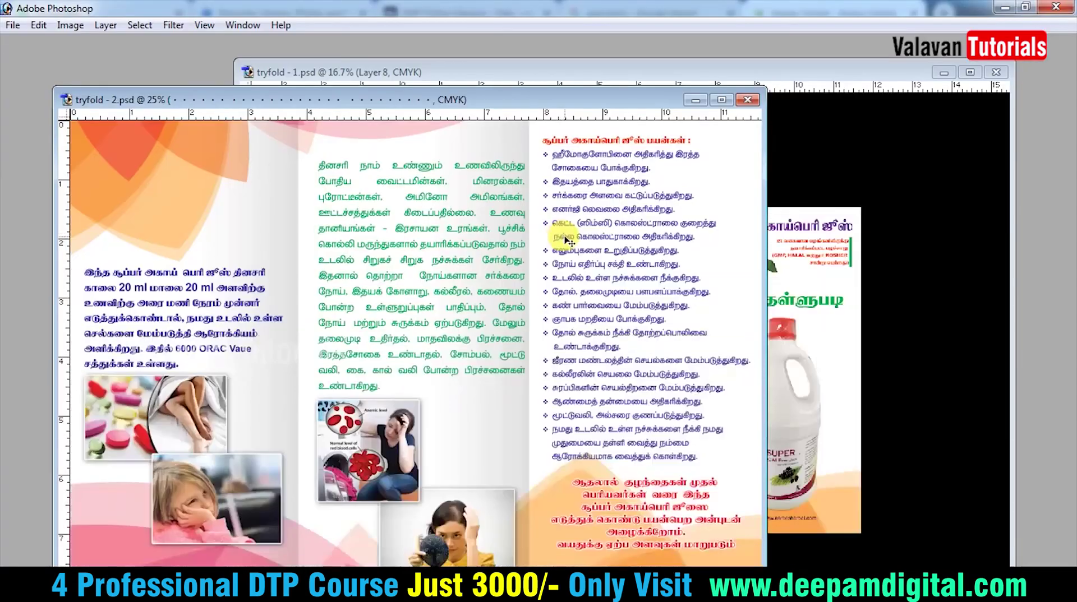
{"action": "key", "text": "f"}
{"action": "scroll", "coordinate": [583, 234], "scroll_direction": "up", "scroll_amount": 2}
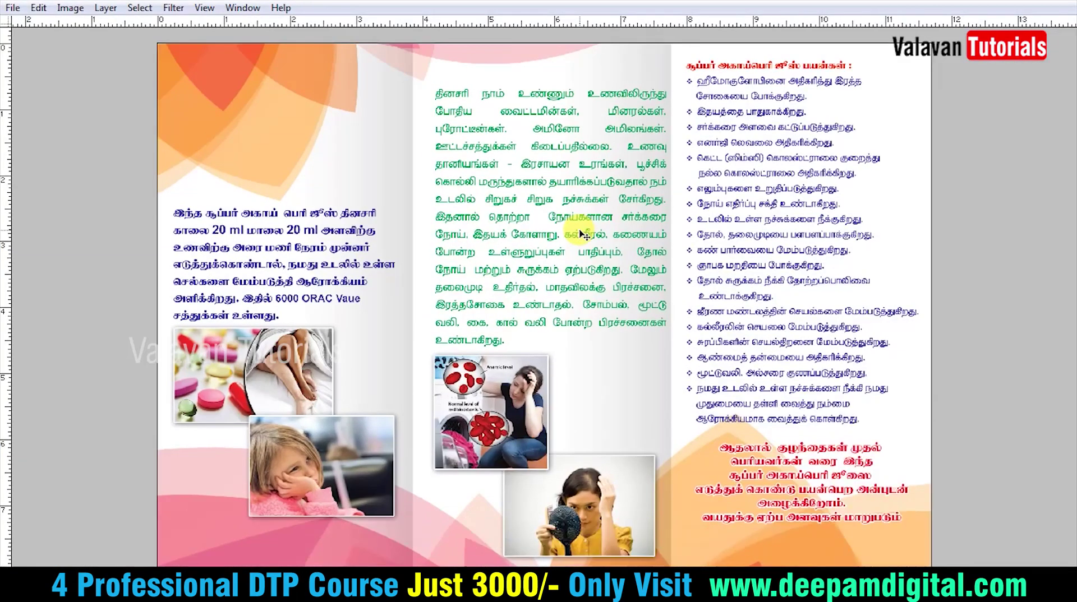
{"action": "scroll", "coordinate": [583, 234], "scroll_direction": "down", "scroll_amount": 1}
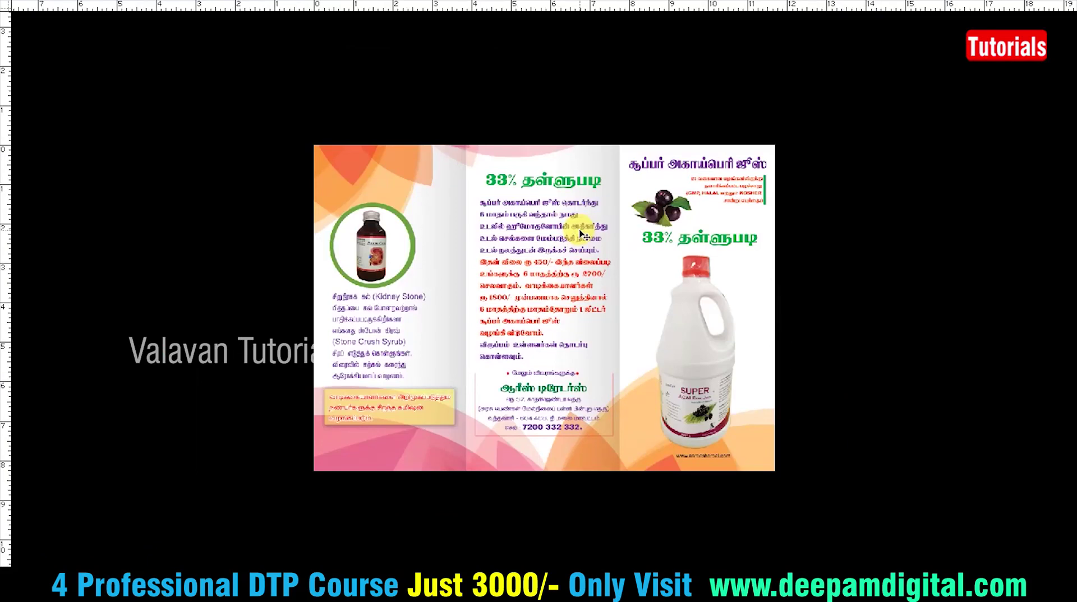
Save the brochure under its current name, then save a JPEG copy to the Desktop
{"action": "key", "text": "ctrl+shift+s"}
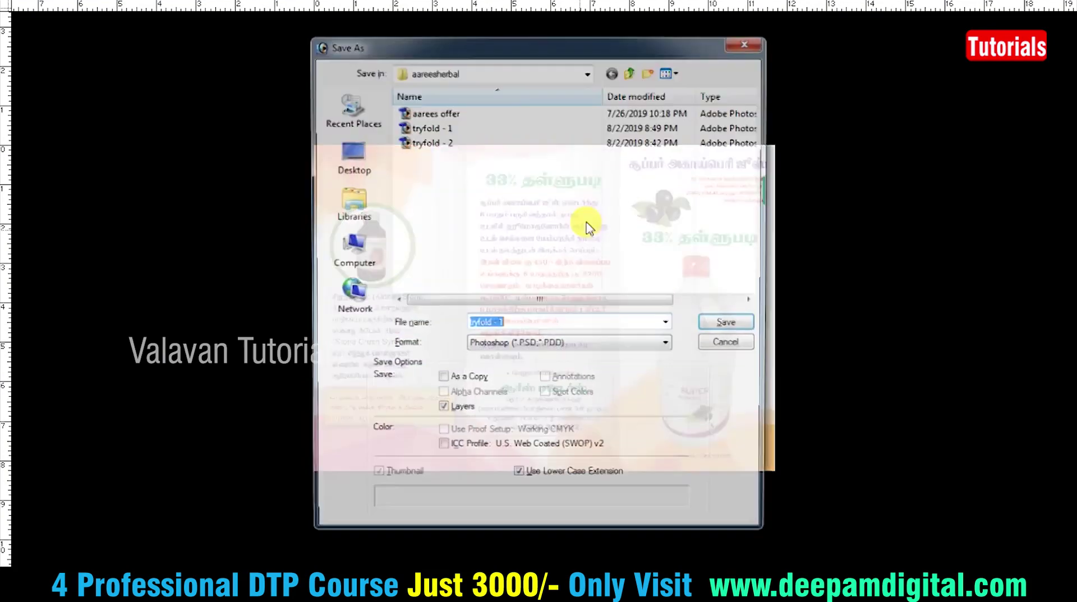
{"action": "key", "text": "Escape"}
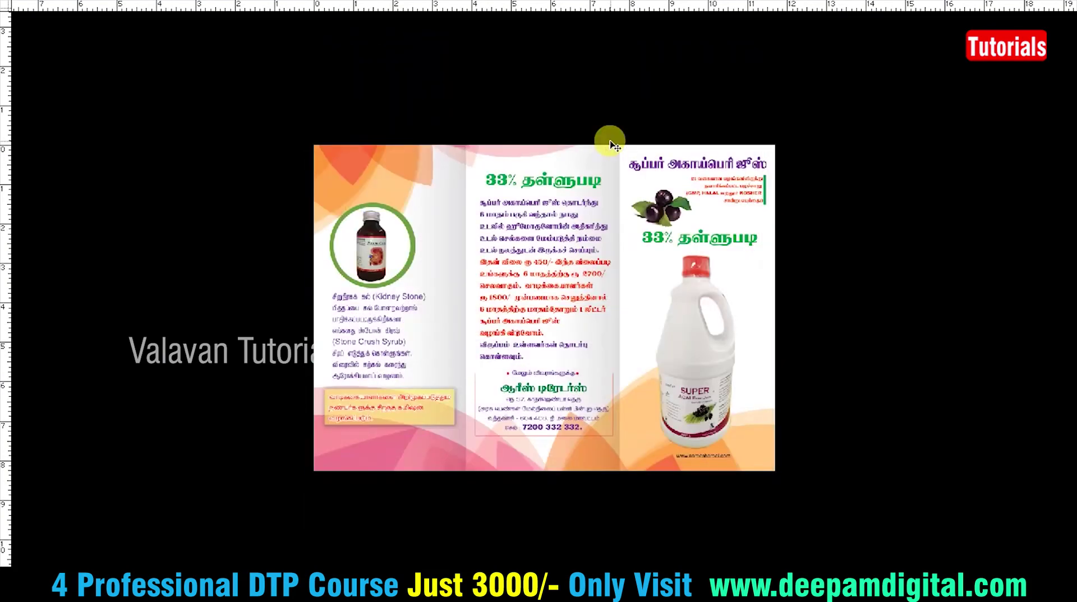
{"action": "key", "text": "ctrl+shift+s"}
{"action": "left_click", "coordinate": [349, 155]}
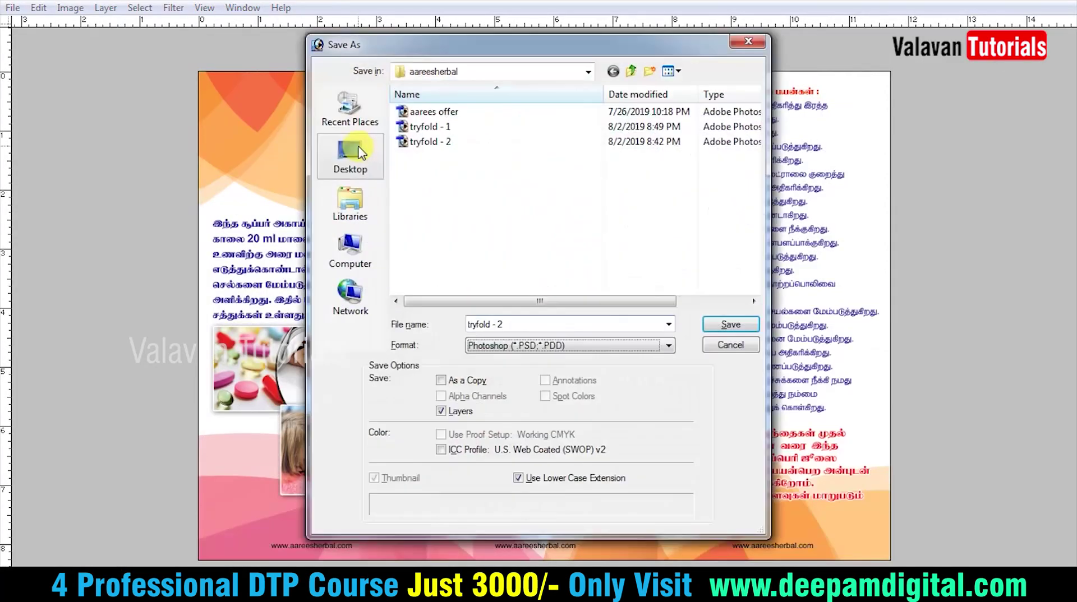
{"action": "left_click", "coordinate": [350, 152]}
{"action": "key", "text": "Return"}
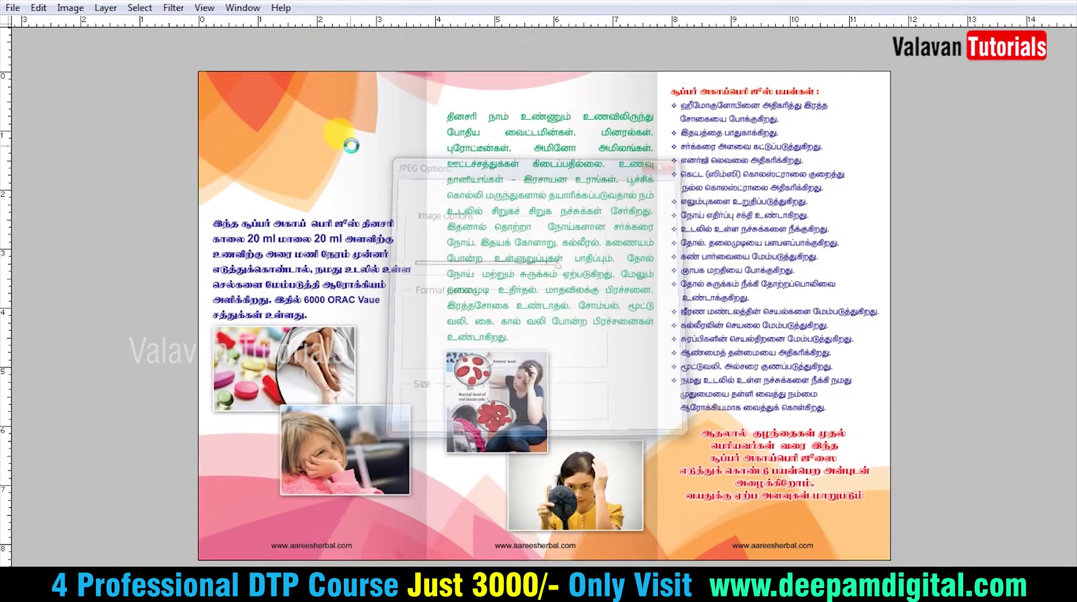